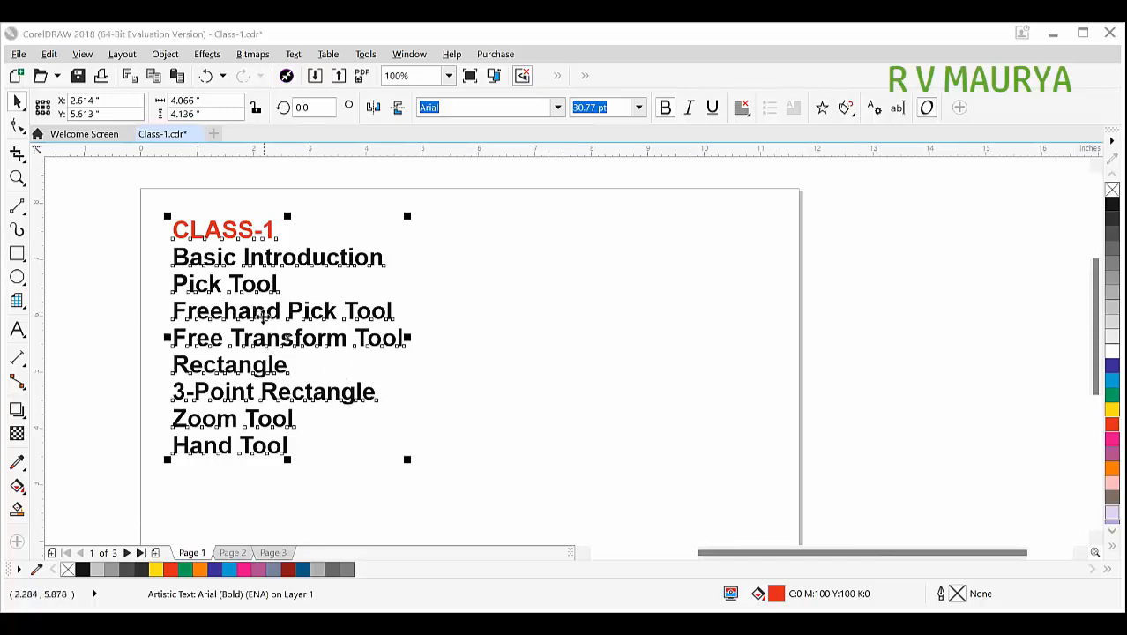
Draw a rectangle about 2.03 × 1.65 inches in the blank area beside the text list and fill it with cyan
left_click(17, 253)
mouse_move(529, 255)
left_mouse_down()
mouse_move(599, 350)
mouse_move(644, 348)
left_mouse_up()
left_click(1112, 380)
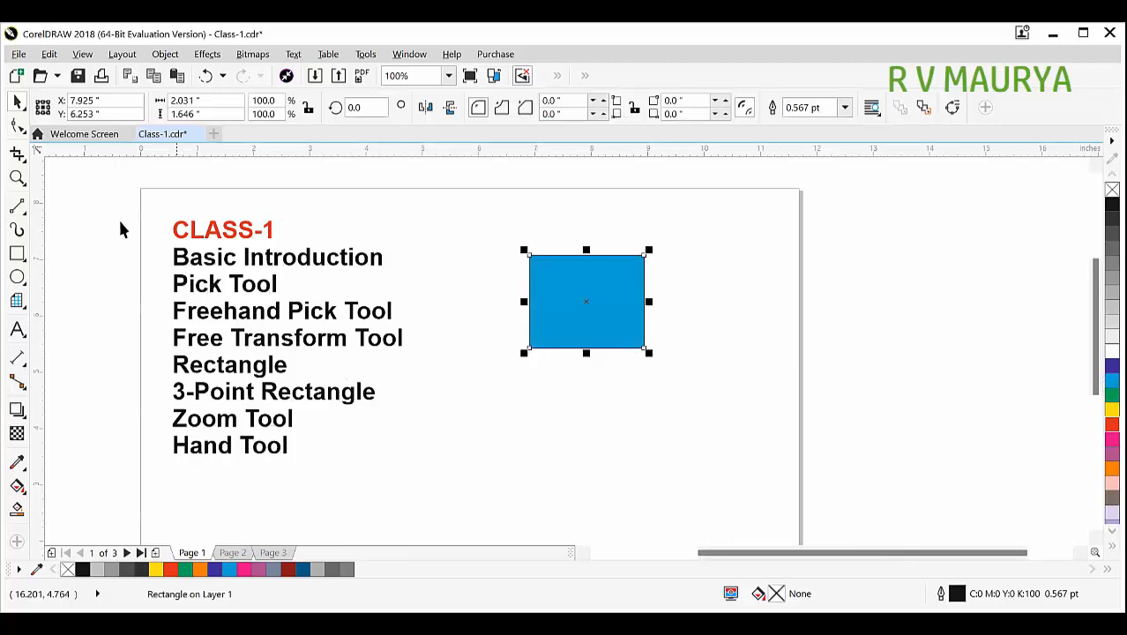
Use the Pick tool to marquee-select the blue rectangle, deselect it, and select it again directly
left_click(17, 102)
left_click_drag(460, 214, 460, 190)
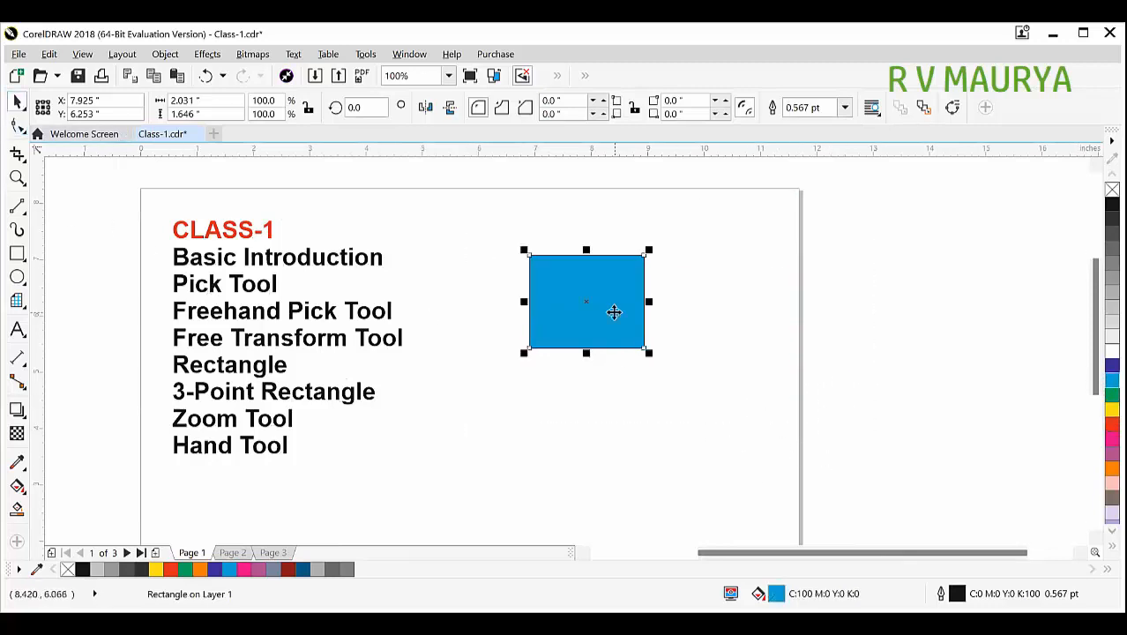
left_click_drag(729, 266, 494, 340)
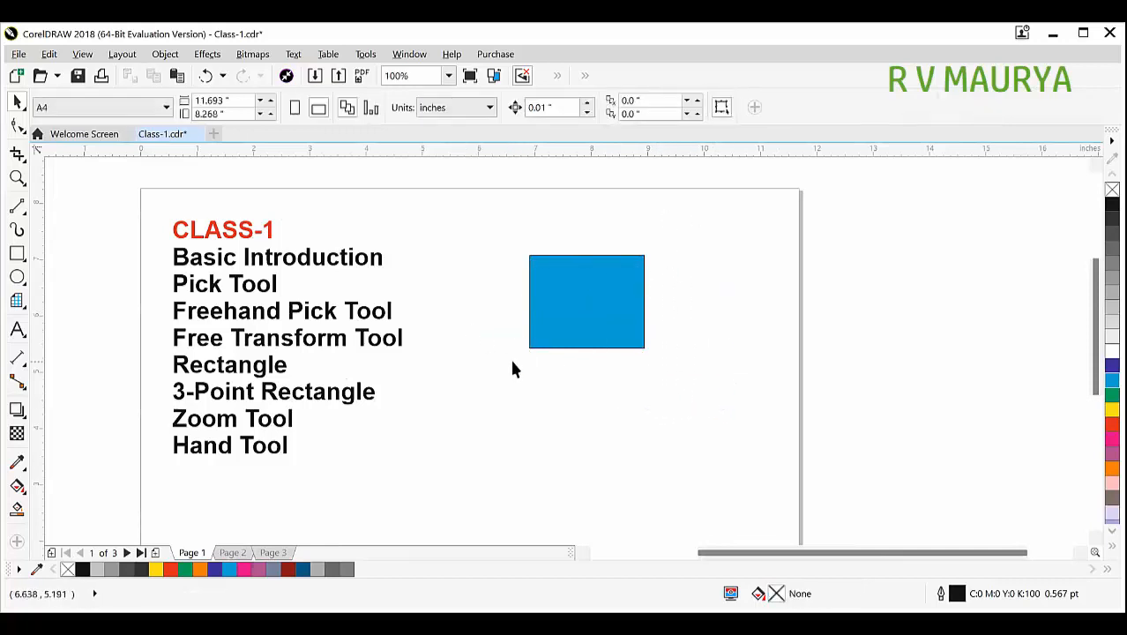
left_click(564, 292)
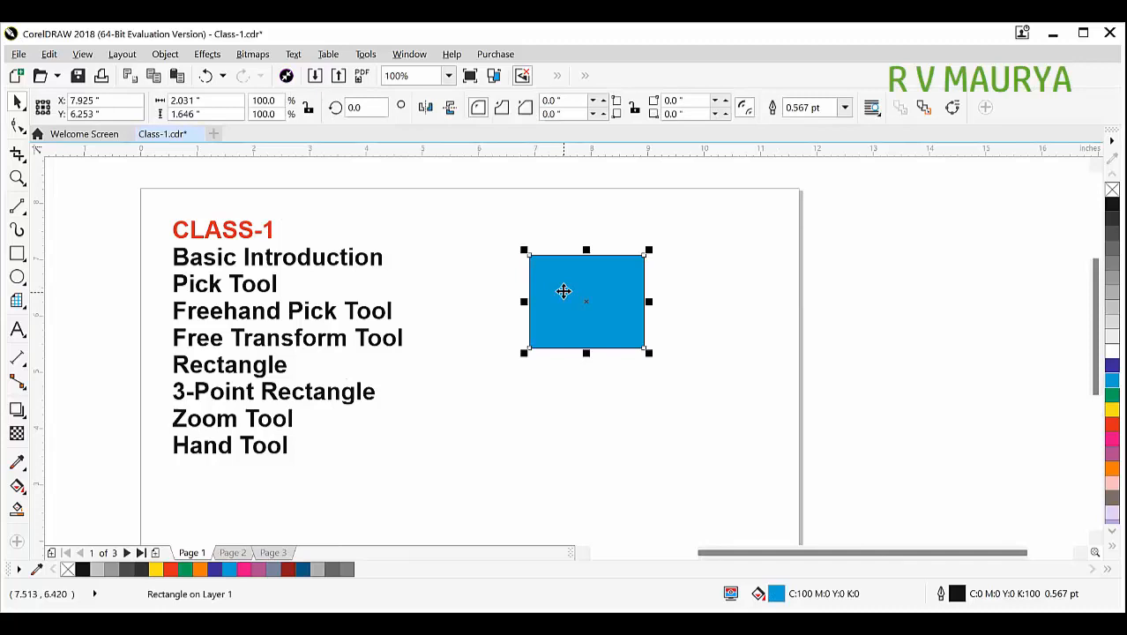
Switch to the Freehand Pick tool and practise lasso selections around the blue rectangle and the CLASS-1 text
left_click(23, 107)
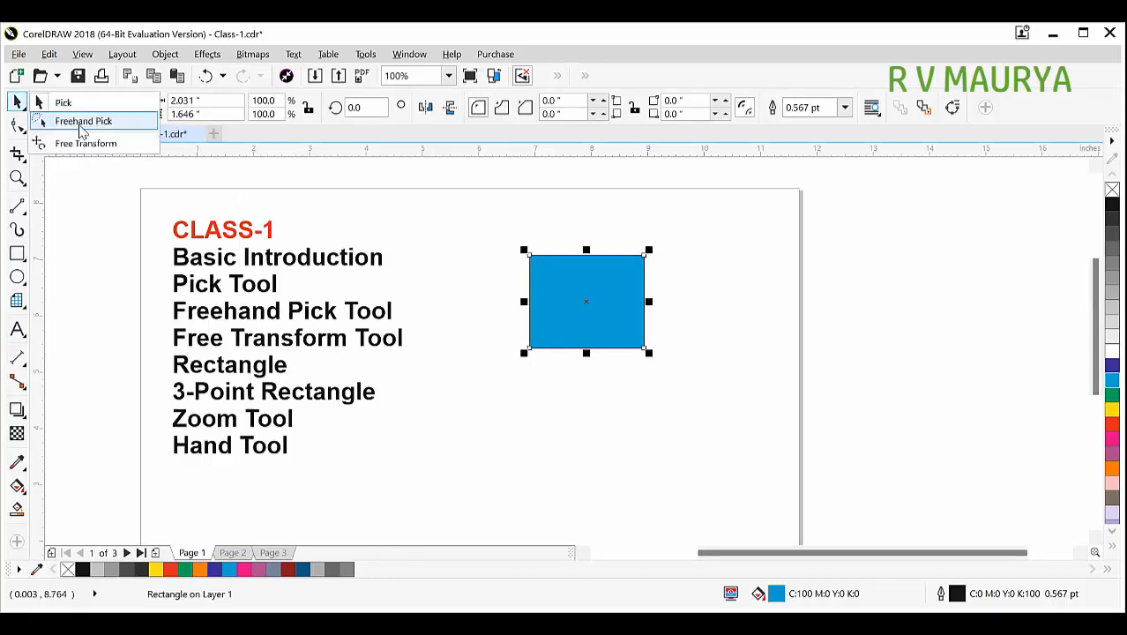
left_click(82, 122)
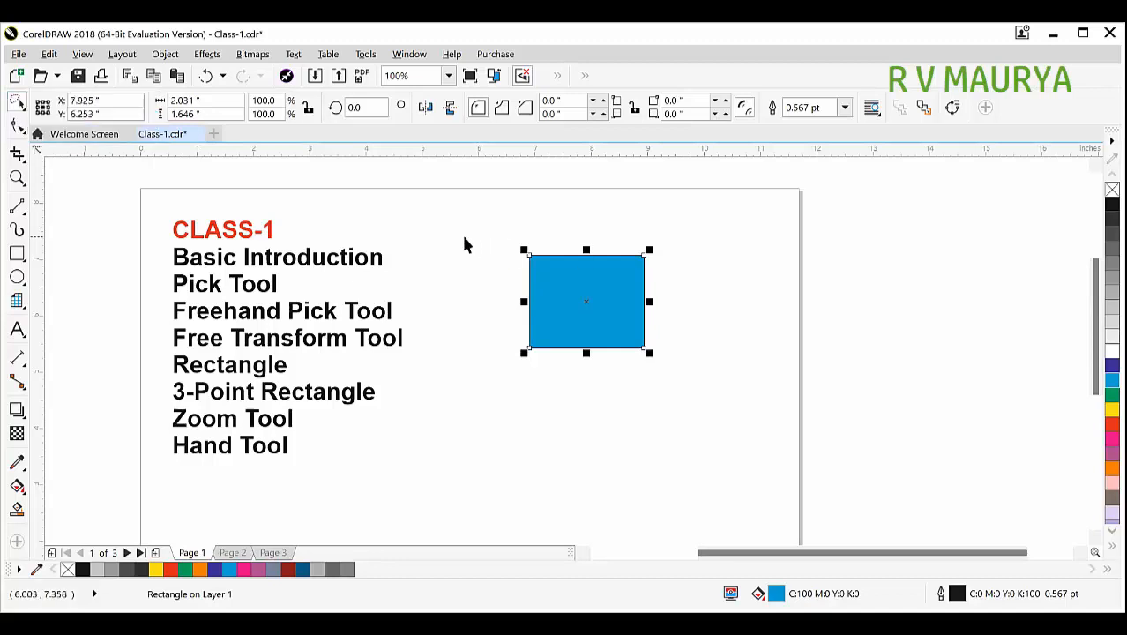
mouse_move(451, 273)
left_mouse_down()
mouse_move(725, 277)
mouse_move(701, 443)
mouse_move(458, 427)
mouse_move(452, 370)
left_mouse_up()
left_click(705, 259)
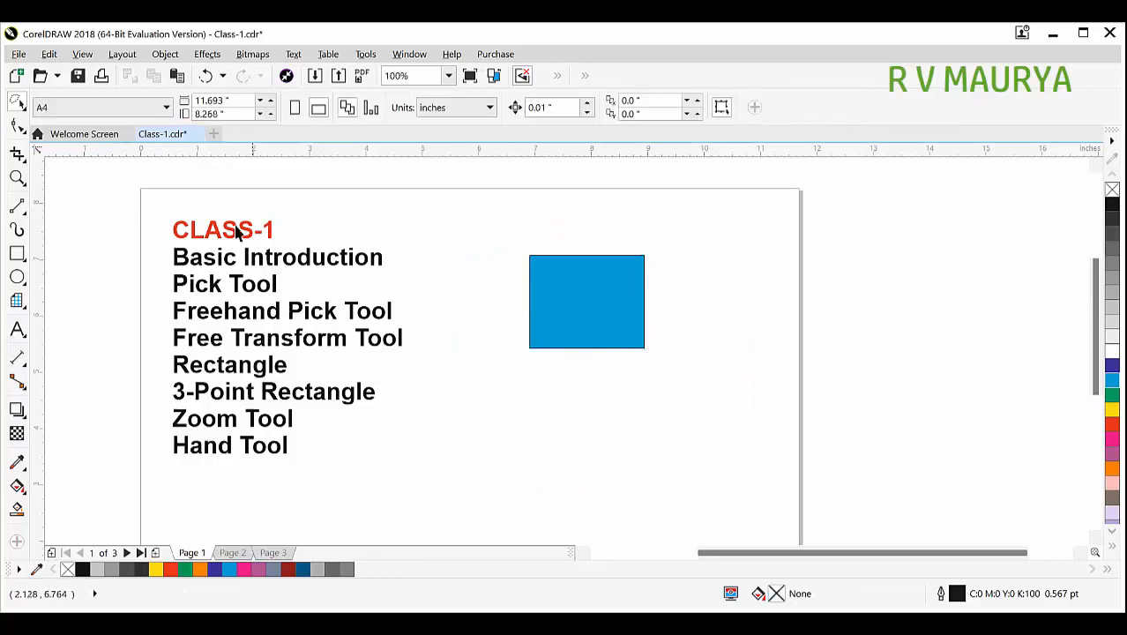
mouse_move(557, 497)
left_mouse_down()
mouse_move(377, 162)
mouse_move(108, 442)
mouse_move(168, 437)
left_mouse_up()
mouse_move(92, 379)
left_mouse_down()
mouse_move(97, 424)
mouse_move(107, 284)
mouse_move(103, 325)
left_mouse_up()
mouse_move(462, 265)
left_mouse_down()
mouse_move(772, 308)
mouse_move(440, 330)
left_mouse_up()
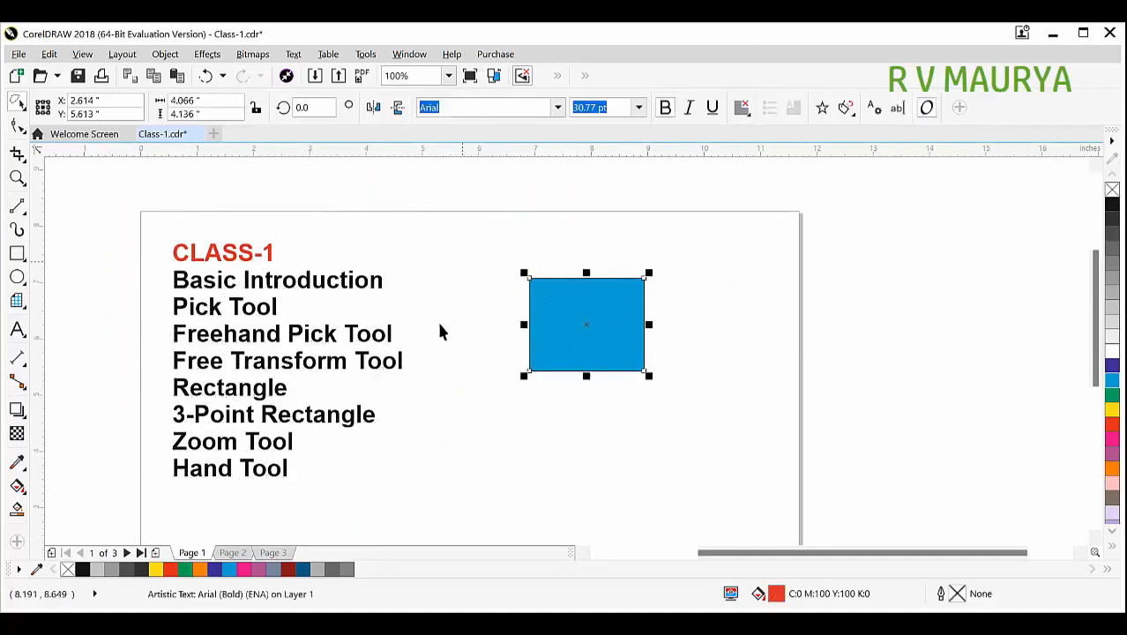
Open page 2 and enlarge the view of its icon grid with the Zoom tool
left_click(234, 551)
scroll(515, 317, "down", 1)
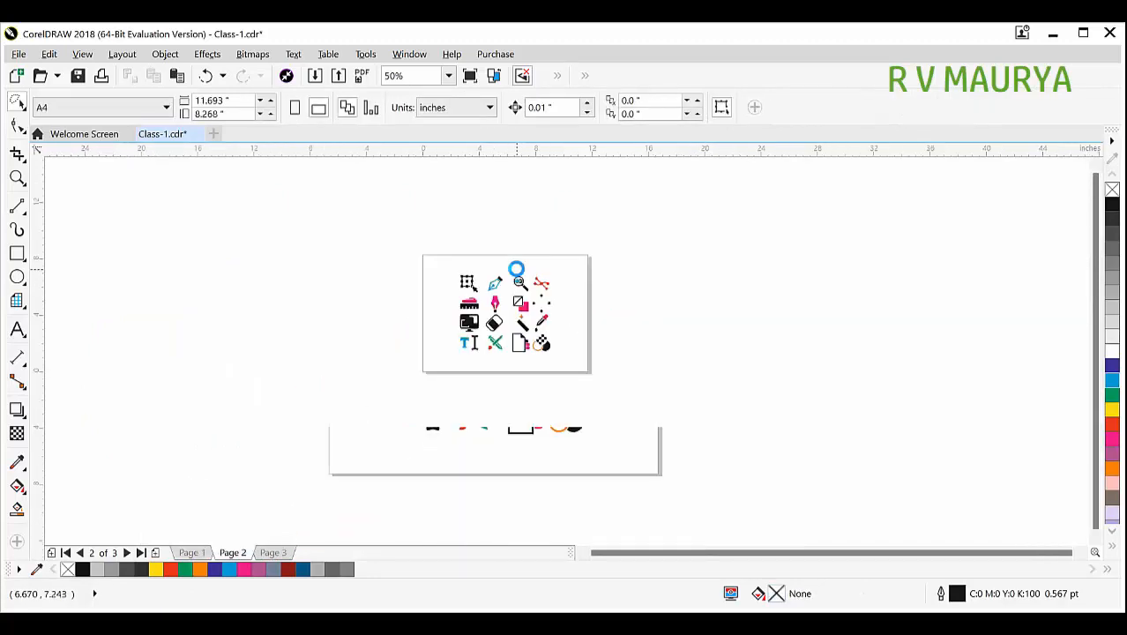
left_click(16, 179)
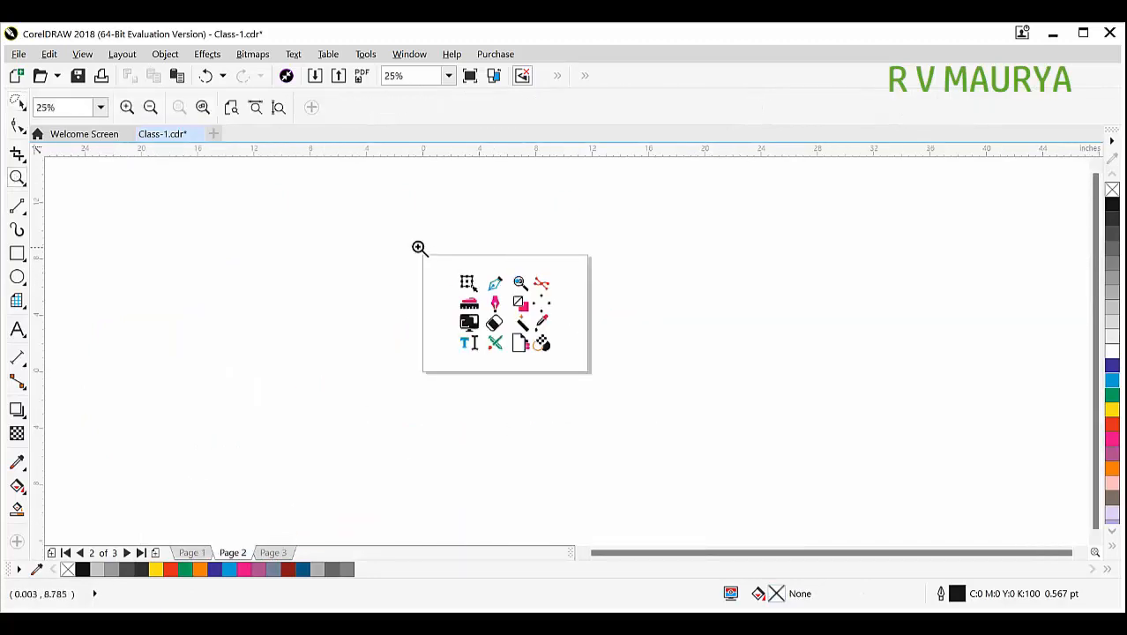
left_click_drag(418, 246, 604, 389)
left_click_drag(389, 226, 759, 474)
key("space")
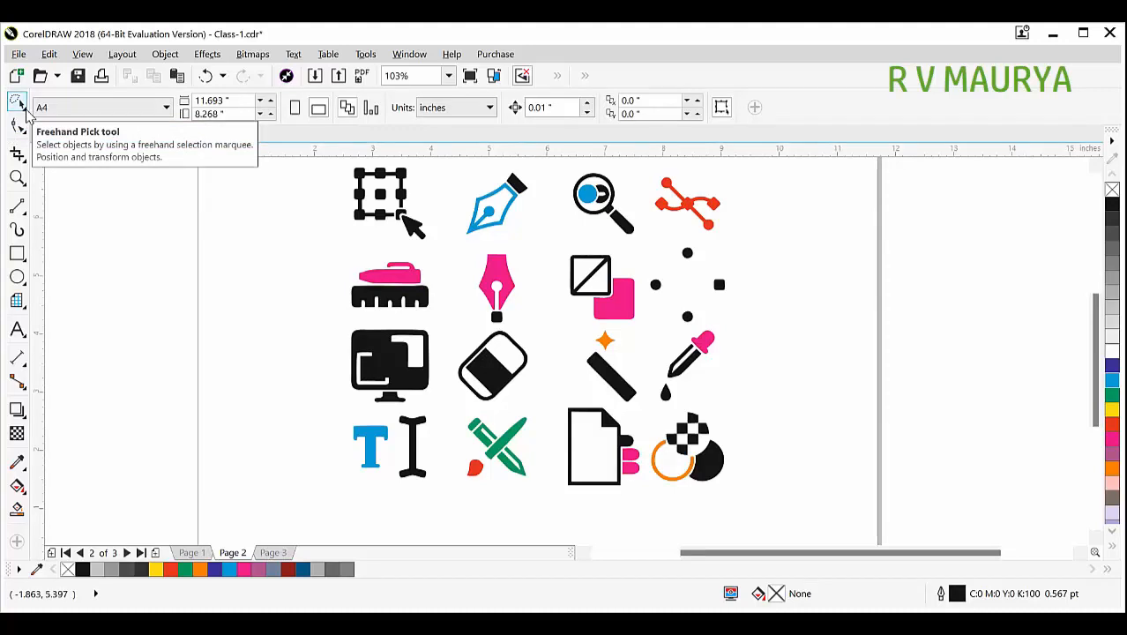
With the Pick tool, move the eraser icon against the monitor icon and shift the black wand stick up and to the left
left_click(55, 105)
left_click_drag(307, 298, 801, 493)
left_click(563, 360)
left_click_drag(489, 366, 451, 343)
left_click(279, 305)
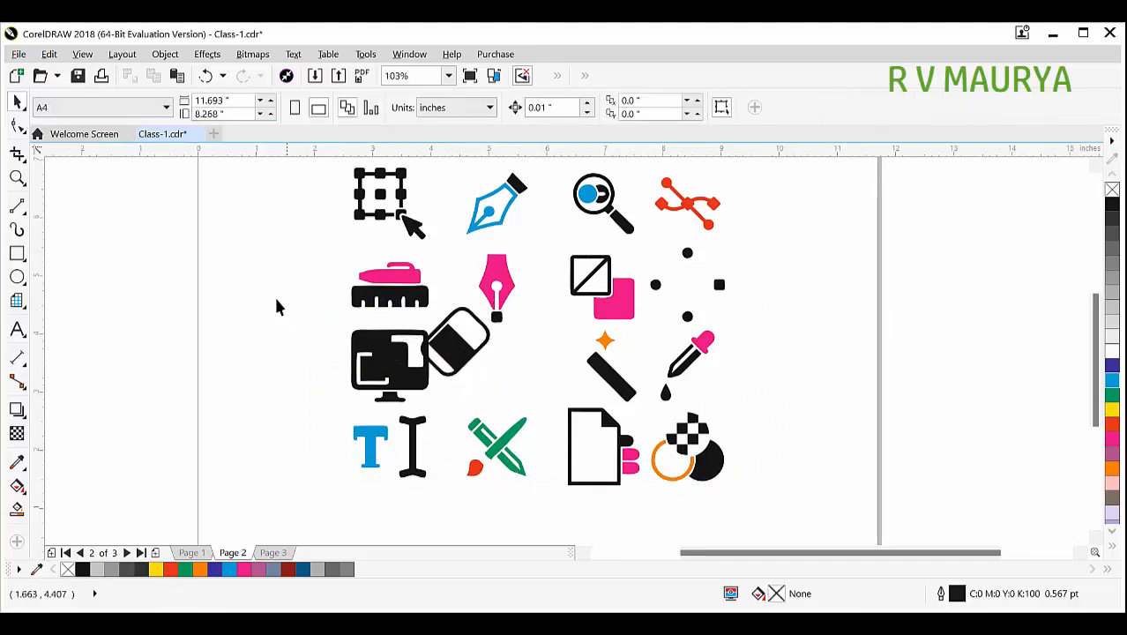
left_click_drag(599, 374, 567, 346)
Marquee-select the two lower rows of icons with the Pick tool, try shifting them, and undo the change
mouse_move(308, 298)
left_mouse_down()
mouse_move(771, 479)
mouse_move(788, 498)
left_mouse_up()
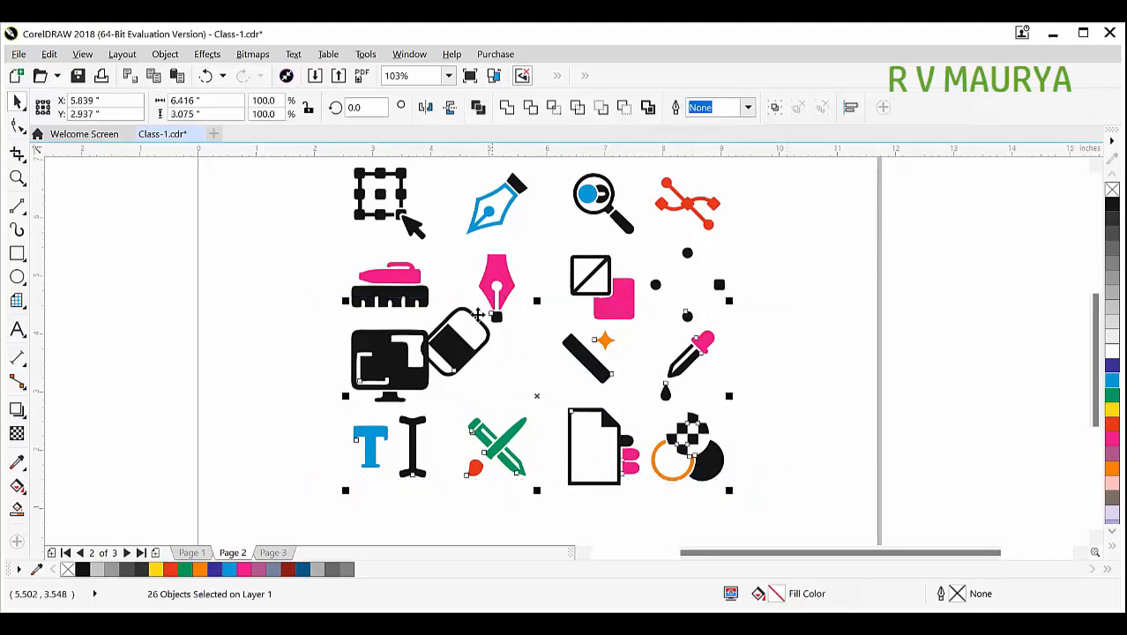
left_click_drag(489, 314, 495, 337)
key("ctrl+z")
left_click(806, 369)
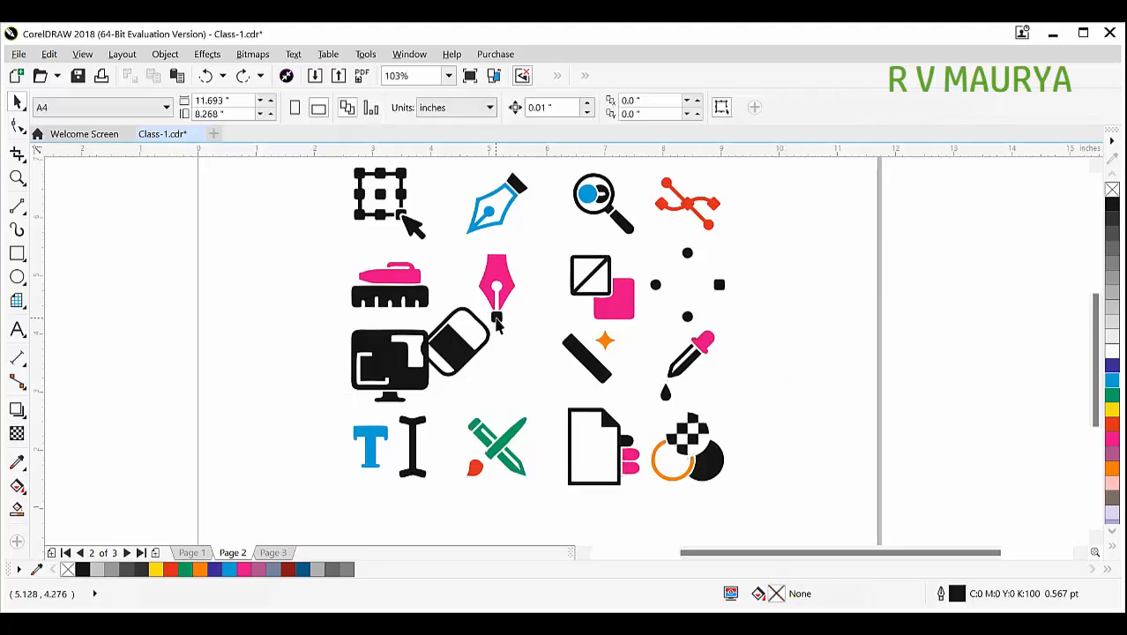
Fill the small square below the pink nib with green, and move the lowest black dot beside the orange star and fill it with cyan
left_click(496, 324)
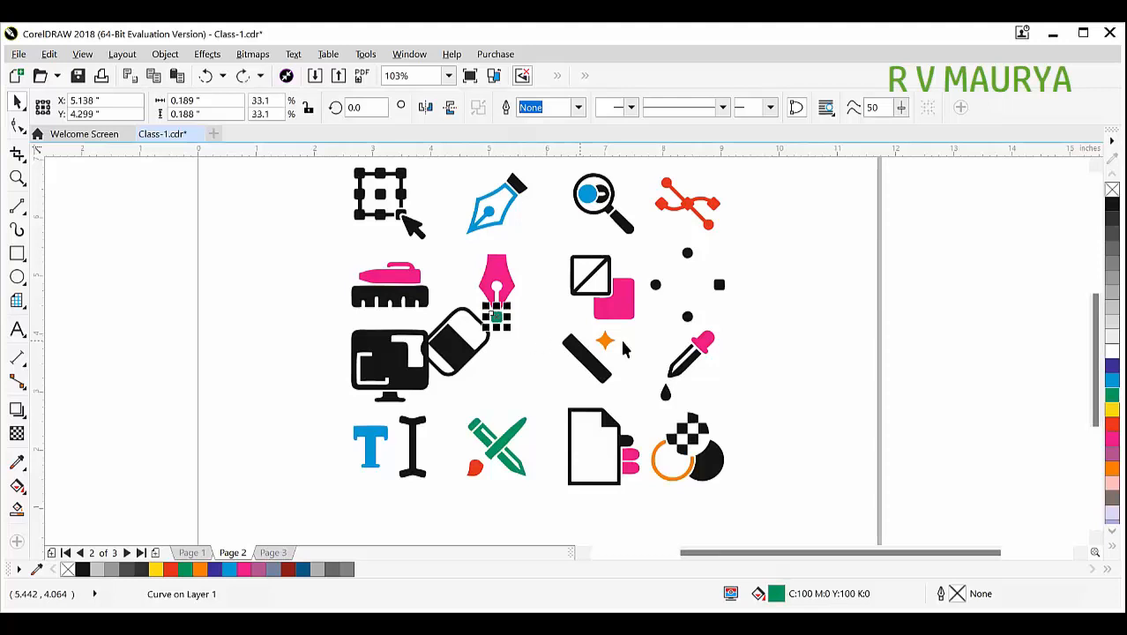
left_click_drag(688, 320, 646, 336)
left_click(1111, 380)
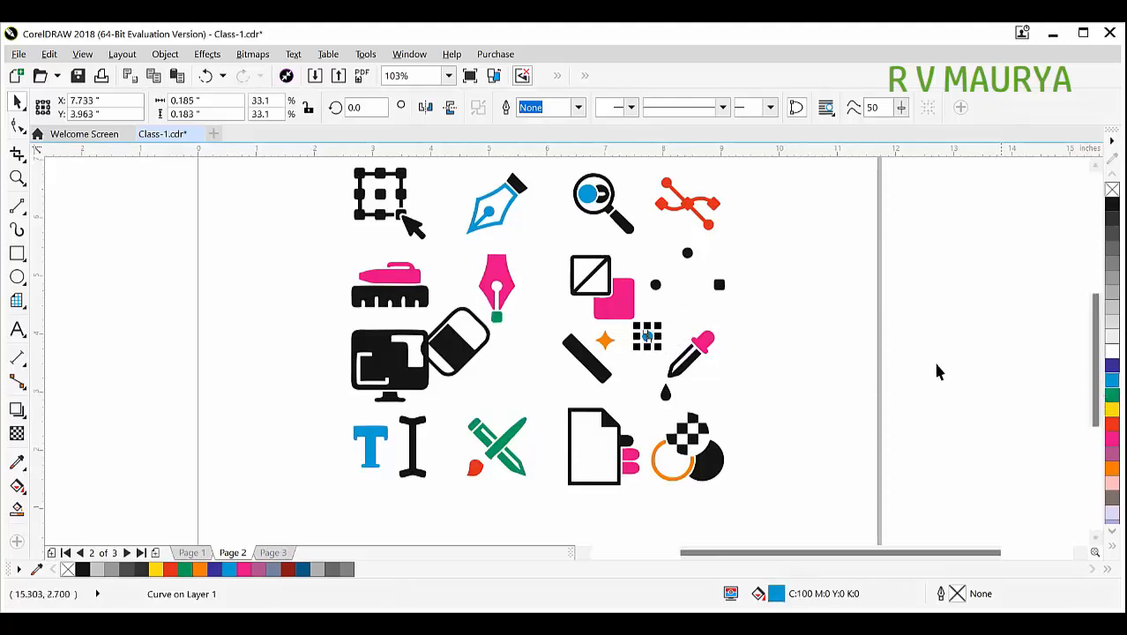
left_click(751, 359)
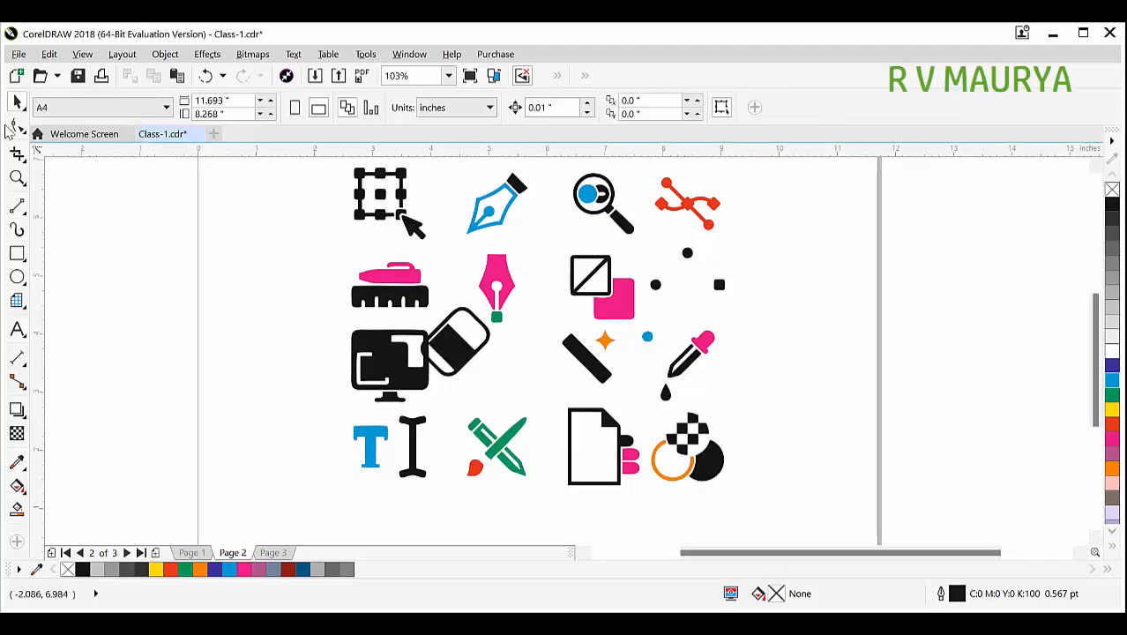
Select the lower icons again with a rectangular marquee, including the green square and cyan dot, and clear the selection
left_click_drag(313, 301, 779, 499)
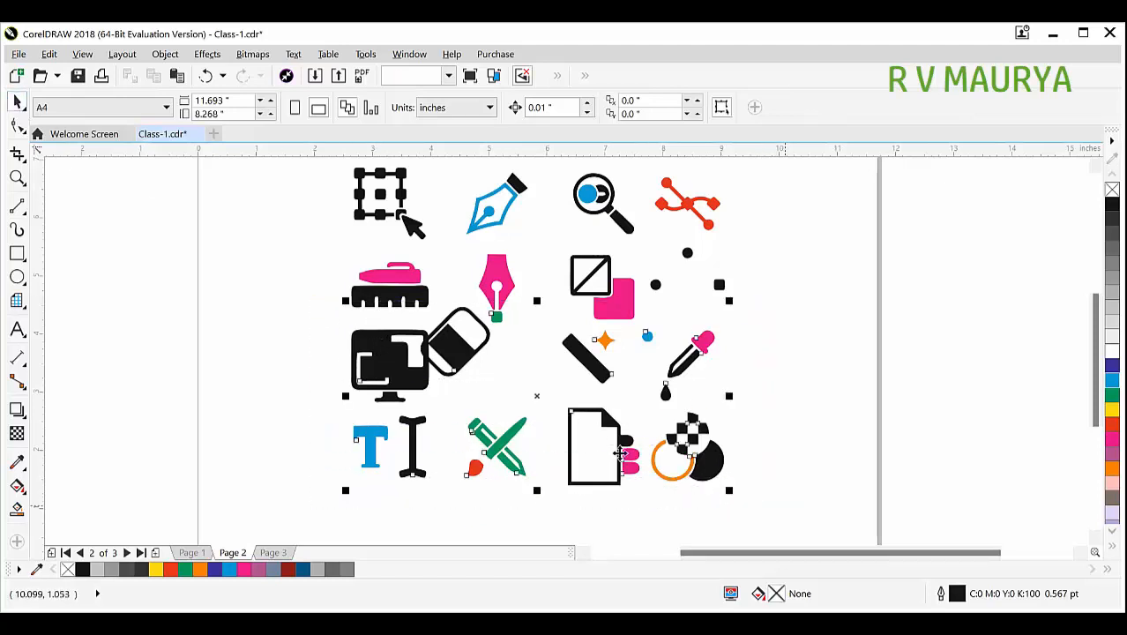
mouse_move(477, 322)
left_mouse_down()
mouse_move(504, 355)
mouse_move(496, 334)
left_mouse_up()
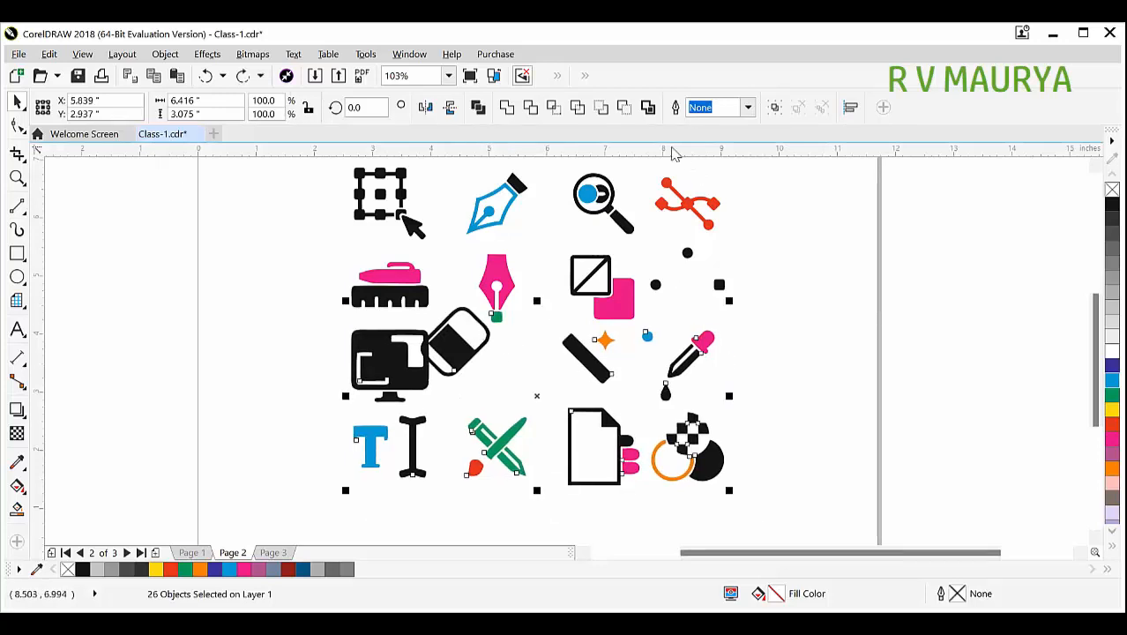
left_click(208, 272)
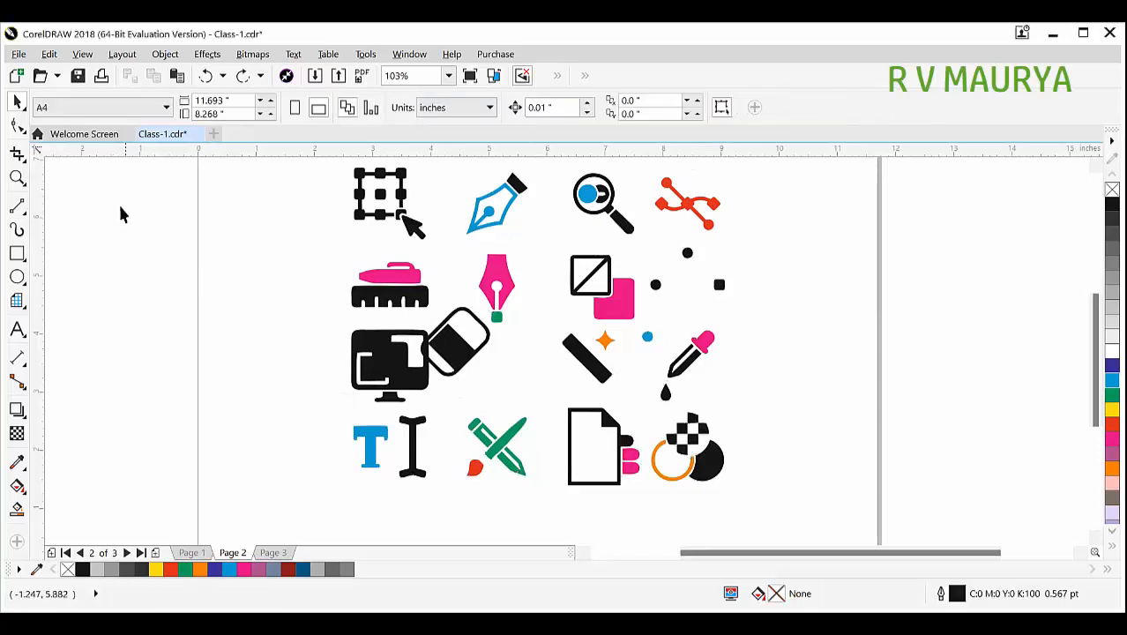
Lasso the lower icons with Freehand Pick, leaving out the green square, cyan dot and text cursor, try a cyan fill, and undo it
left_click(21, 105)
left_click(75, 119)
mouse_move(566, 514)
left_mouse_down()
mouse_move(812, 406)
mouse_move(809, 361)
mouse_move(791, 328)
left_mouse_up()
mouse_move(693, 309)
left_mouse_down()
mouse_move(649, 358)
mouse_move(611, 328)
mouse_move(570, 323)
mouse_move(518, 344)
mouse_move(457, 301)
mouse_move(421, 324)
mouse_move(334, 329)
mouse_move(310, 347)
mouse_move(331, 411)
mouse_move(444, 401)
mouse_move(410, 430)
mouse_move(447, 442)
mouse_move(464, 497)
left_mouse_up()
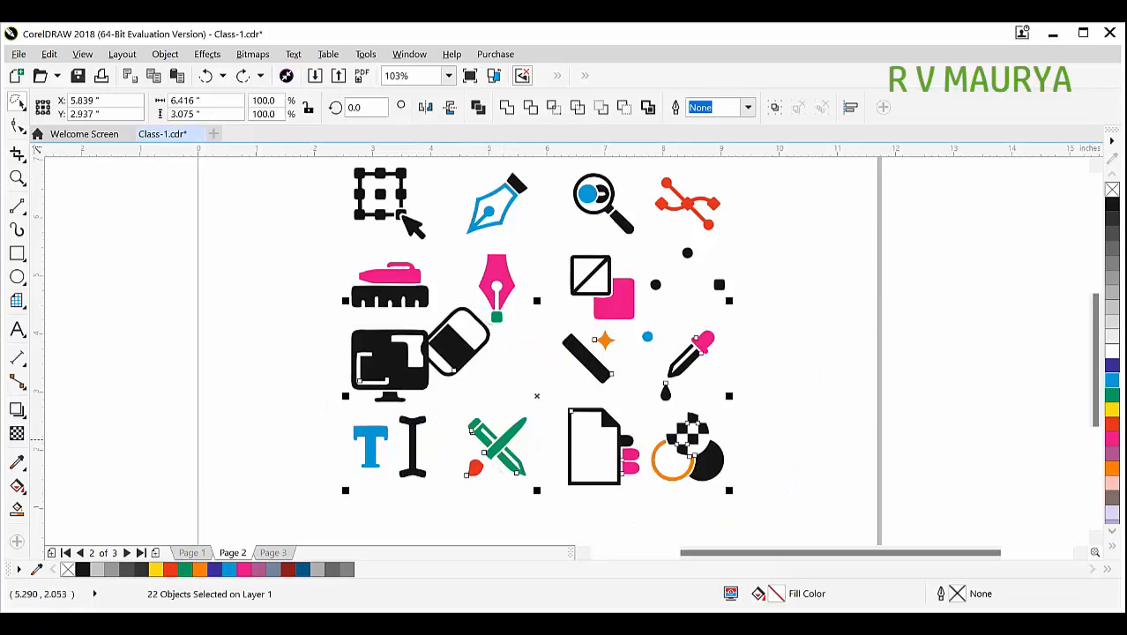
left_click(1111, 380)
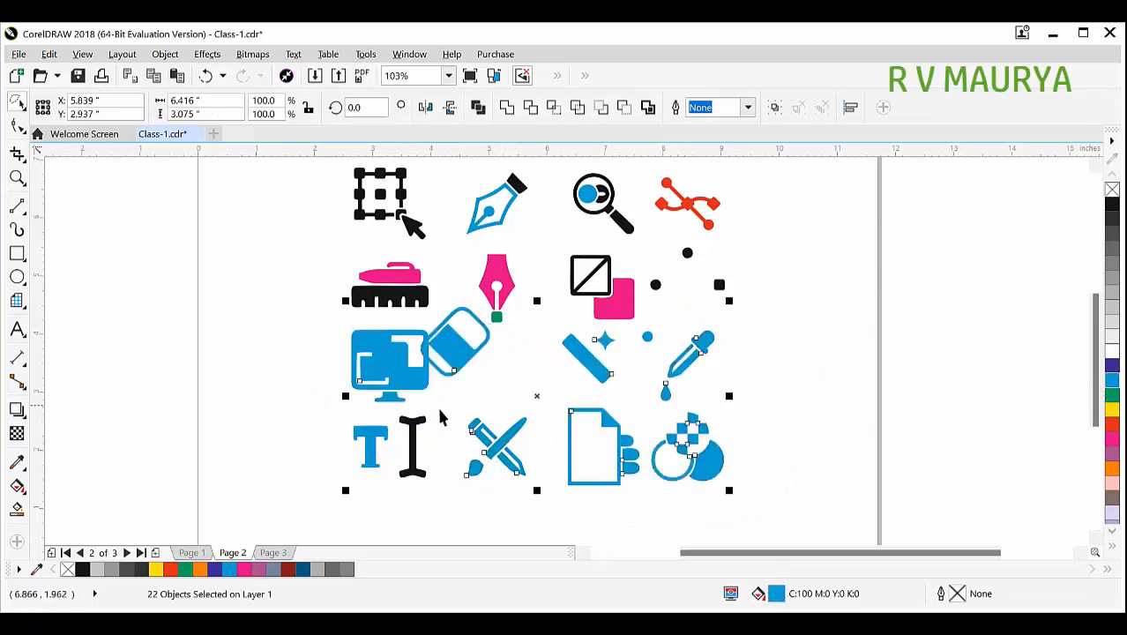
key("ctrl+z")
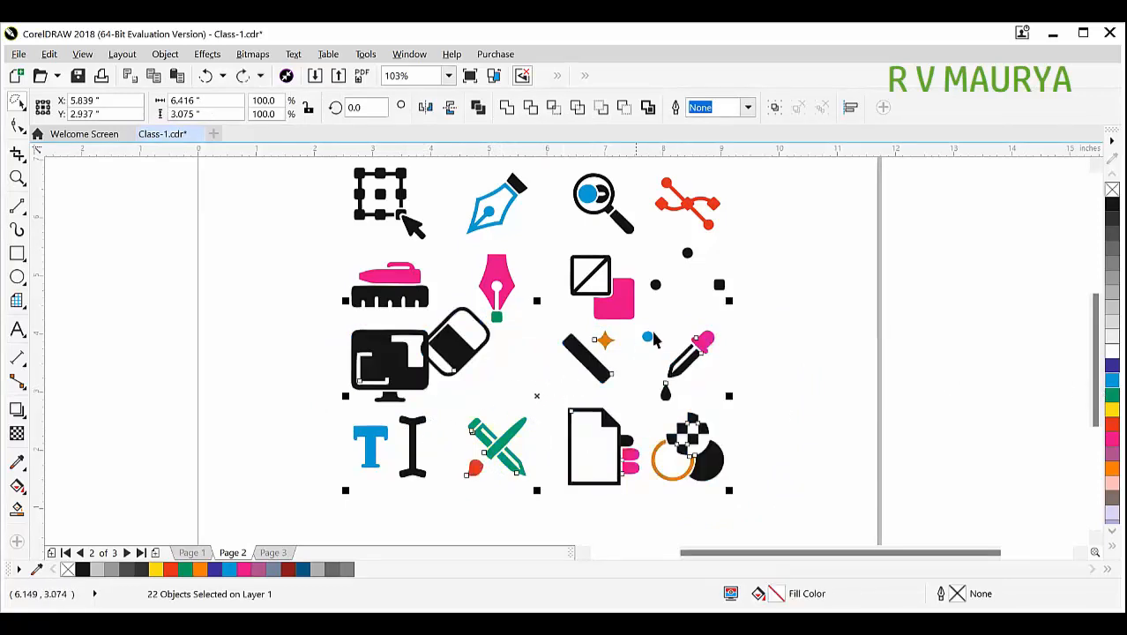
left_click(855, 344)
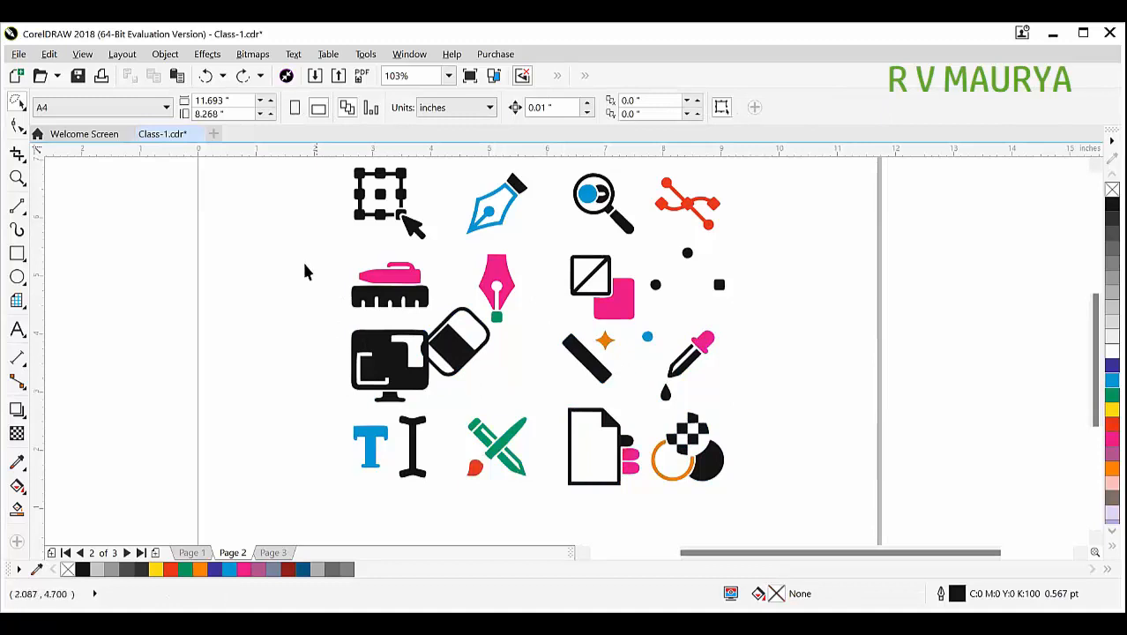
Lasso the blue pen, the wand stick and the crossed pencil and brush with Freehand Pick, and recolour them blue and finally cyan
mouse_move(524, 388)
left_mouse_down()
mouse_move(550, 406)
mouse_move(626, 393)
mouse_move(545, 302)
mouse_move(541, 186)
mouse_move(499, 167)
mouse_move(471, 176)
mouse_move(443, 216)
mouse_move(458, 240)
mouse_move(519, 244)
mouse_move(522, 340)
mouse_move(449, 432)
mouse_move(451, 495)
left_mouse_up()
mouse_move(519, 510)
left_mouse_down()
mouse_move(555, 500)
mouse_move(562, 454)
mouse_move(535, 408)
left_mouse_up()
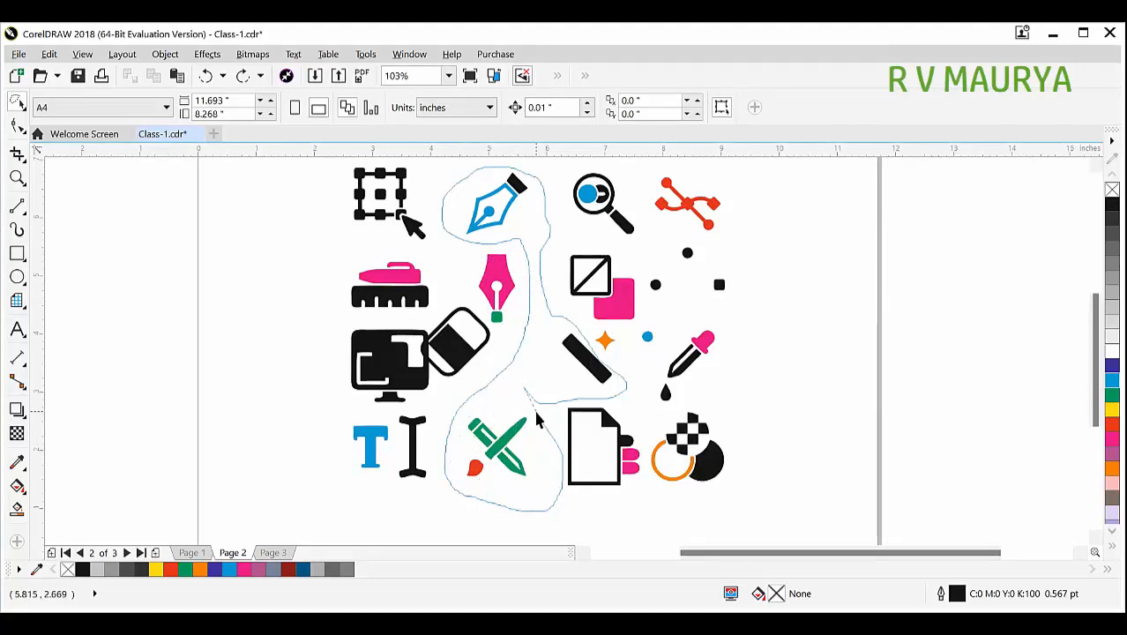
left_click_drag(535, 420, 533, 401)
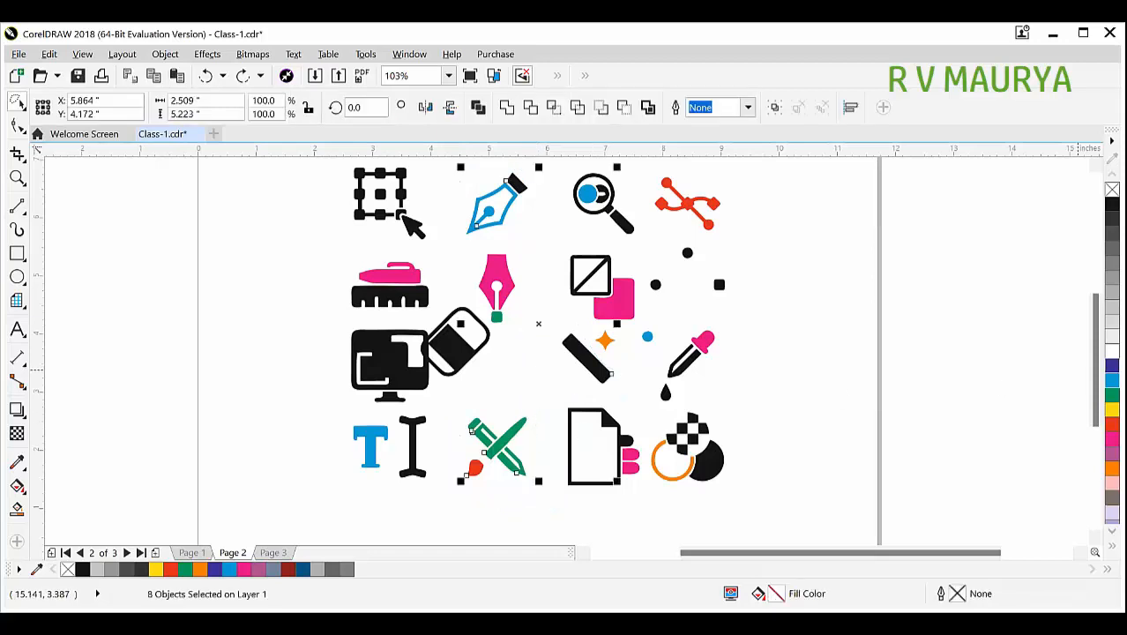
left_click(1101, 376)
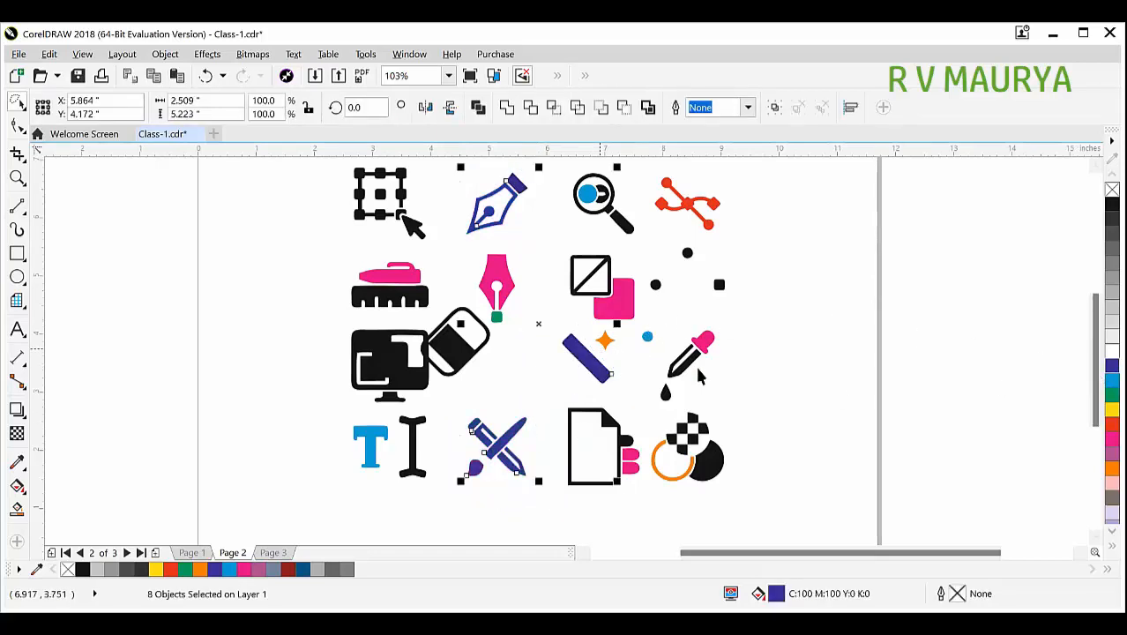
left_click(1102, 380)
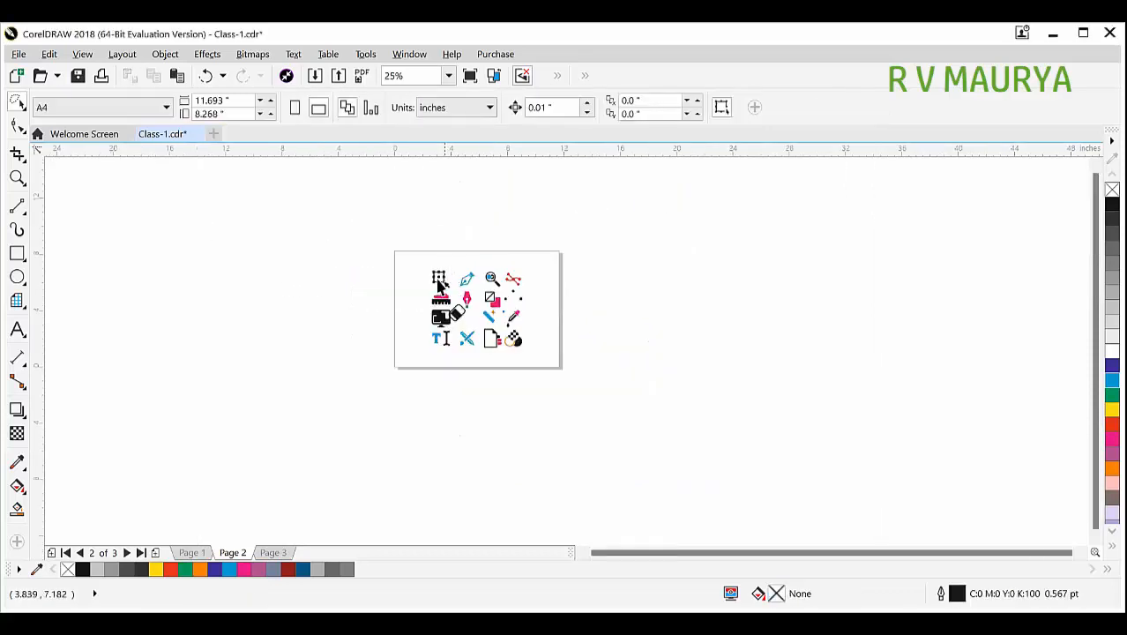
Return to page 1 and select the blue rectangle beside the text list
left_click(193, 552)
key("z")
left_click_drag(359, 233, 627, 352)
left_click_drag(171, 213, 812, 440)
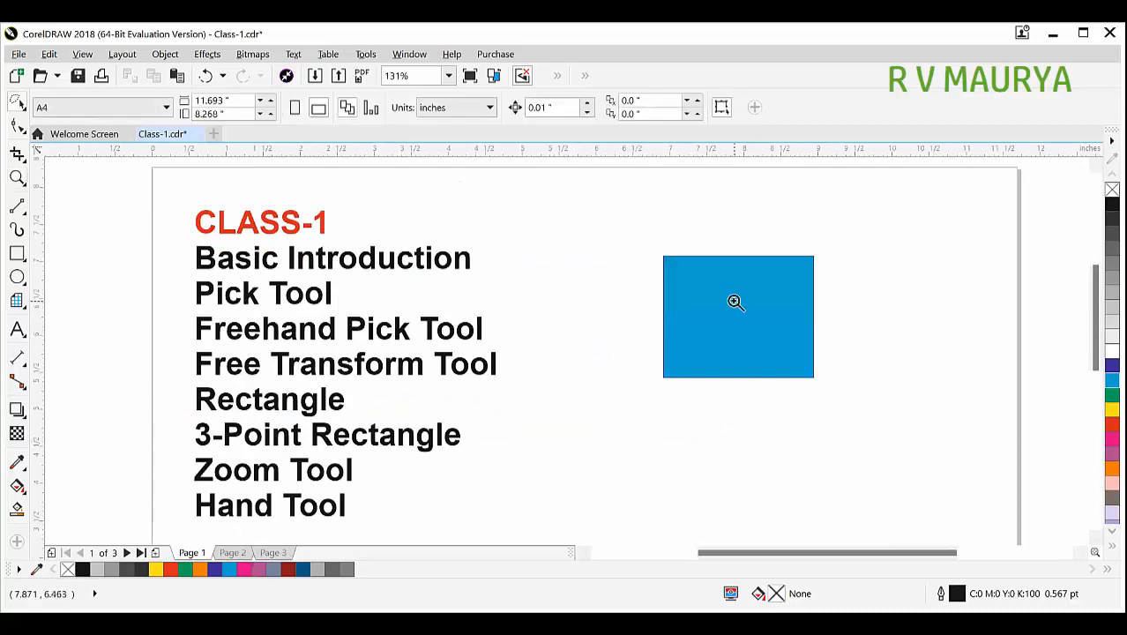
left_click(734, 302)
scroll(634, 294, "down", 3)
key("space")
left_click(607, 322)
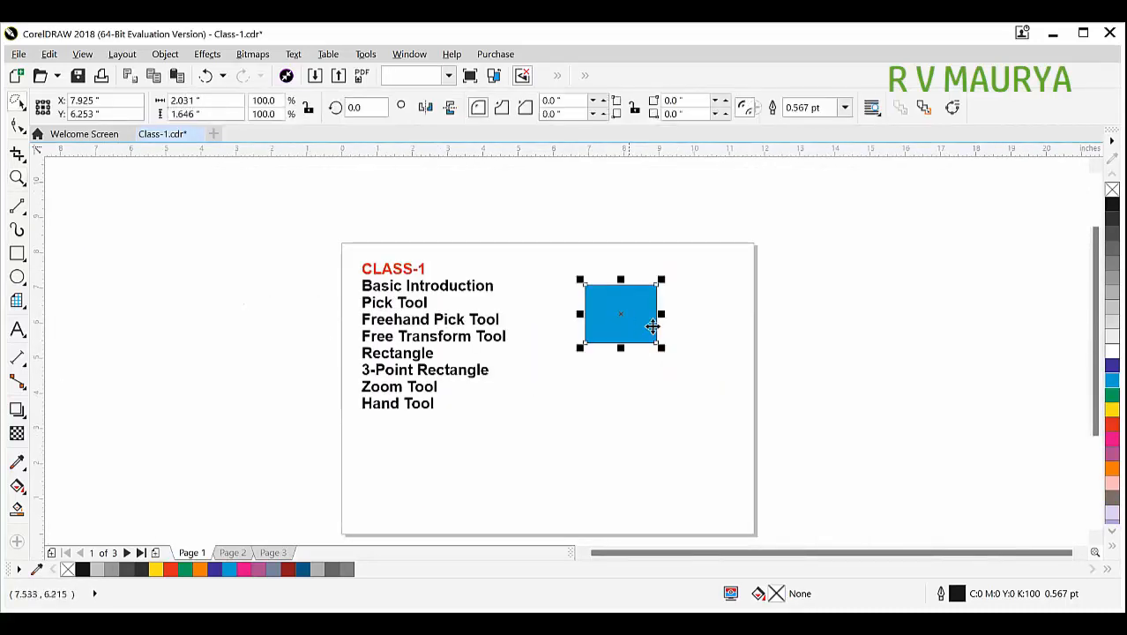
Widen the blue rectangle evenly to about 4.22 inches and enlarge it from its lower-right corner to about 5.35 × 2.85 inches
left_click_drag(667, 315, 696, 318)
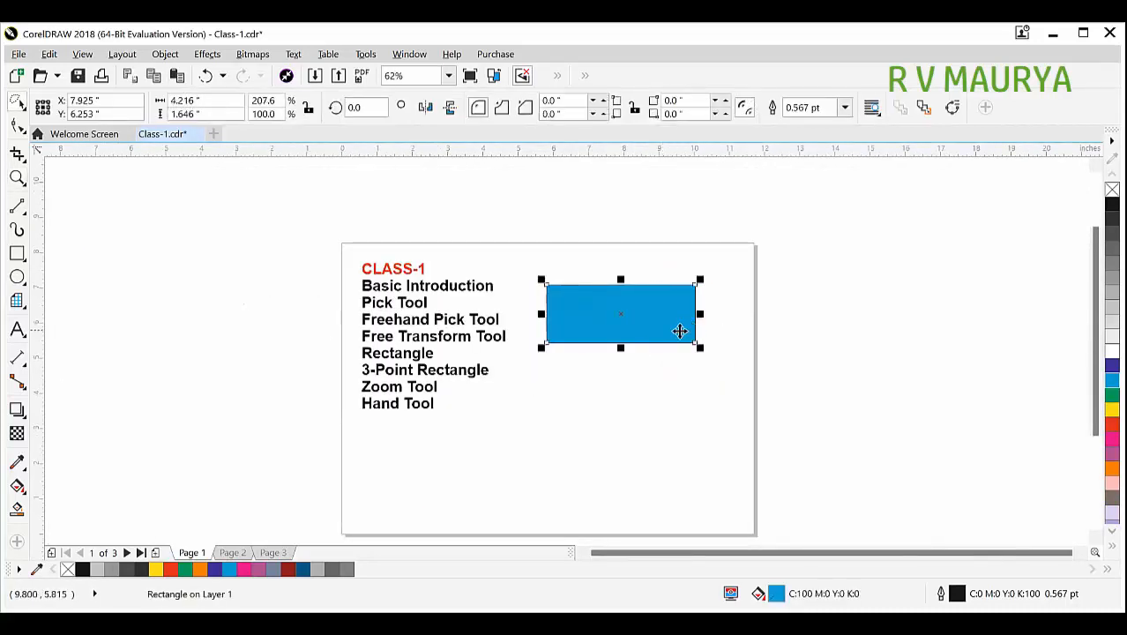
left_click(707, 363)
left_click(694, 331)
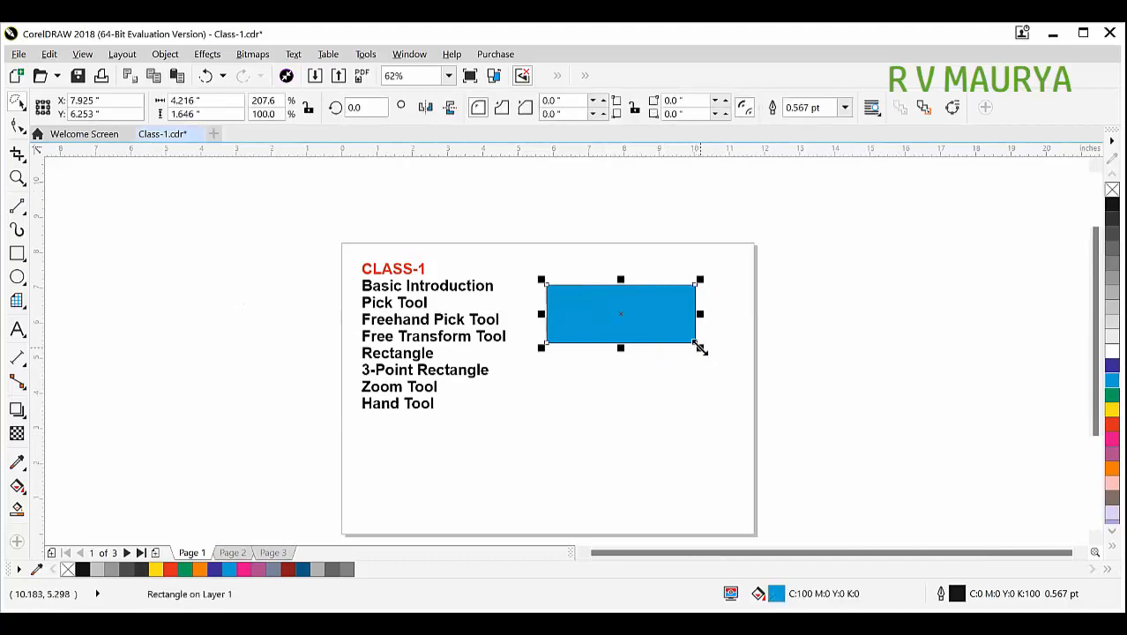
left_click_drag(700, 348, 739, 388)
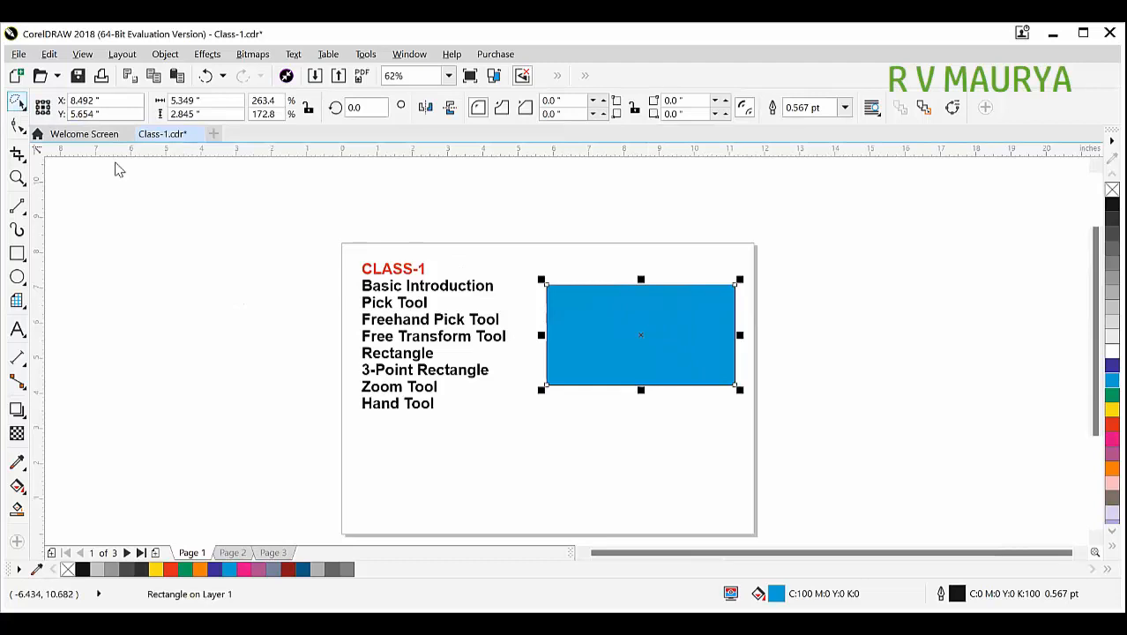
Try out the Free Transform tool on the blue rectangle and undo each trial transformation
left_click(85, 144)
left_click_drag(642, 330, 587, 325)
key("ctrl+z")
key("ctrl+z")
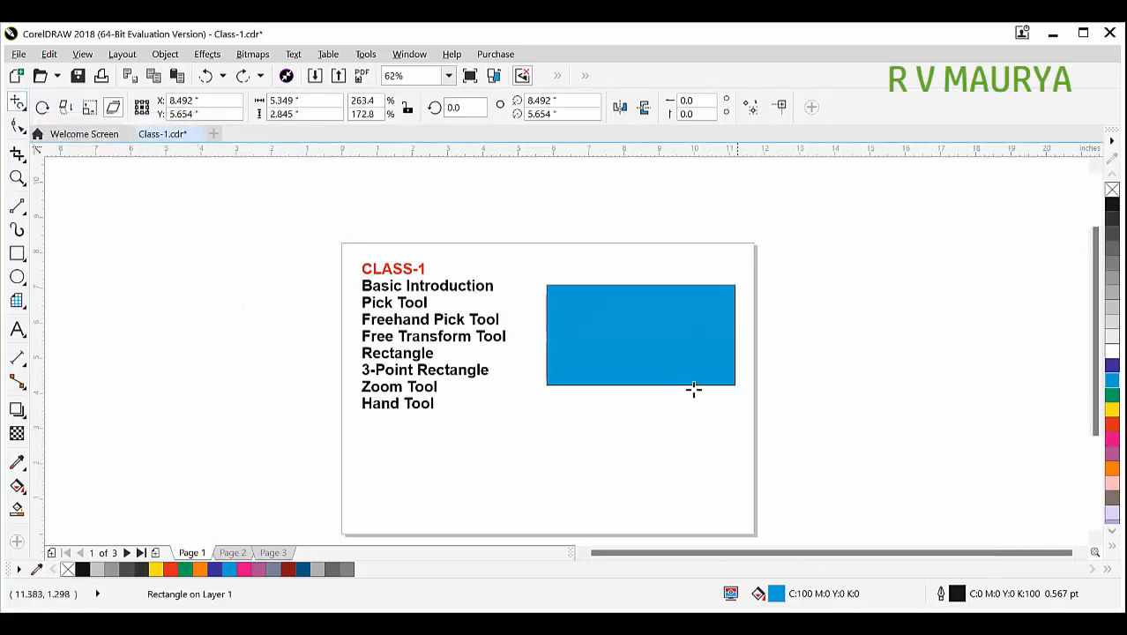
left_click_drag(632, 357, 569, 350)
key("ctrl+z")
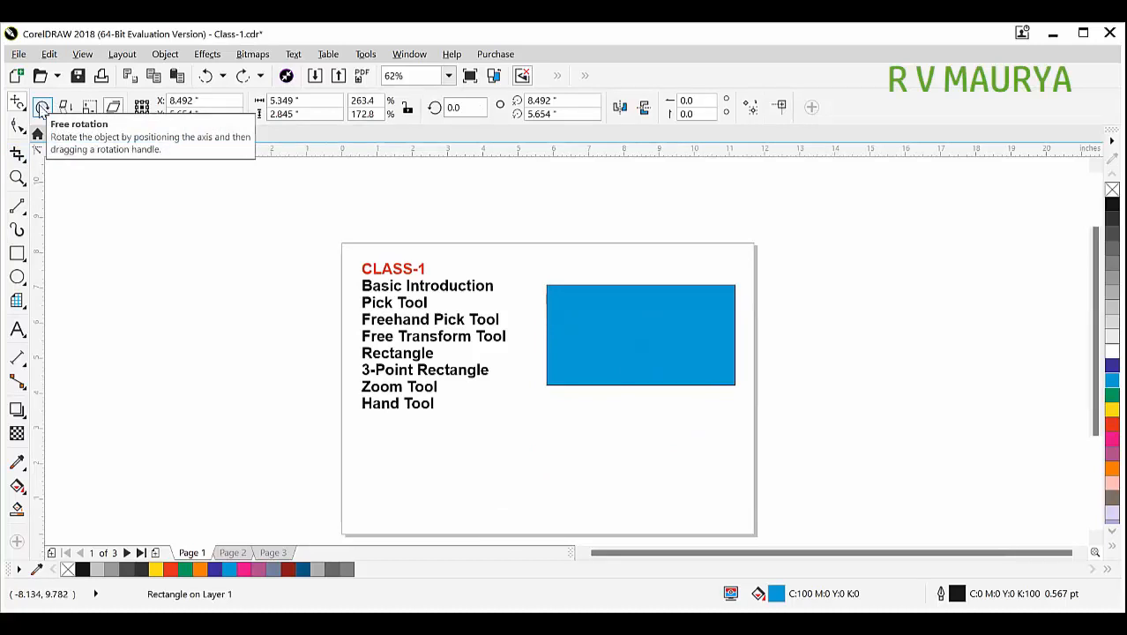
Try the Free rotation tool on the blue rectangle from axis points inside it and at its edges, undoing each rotation
left_click(41, 108)
left_click_drag(610, 338, 666, 365)
key("ctrl+z")
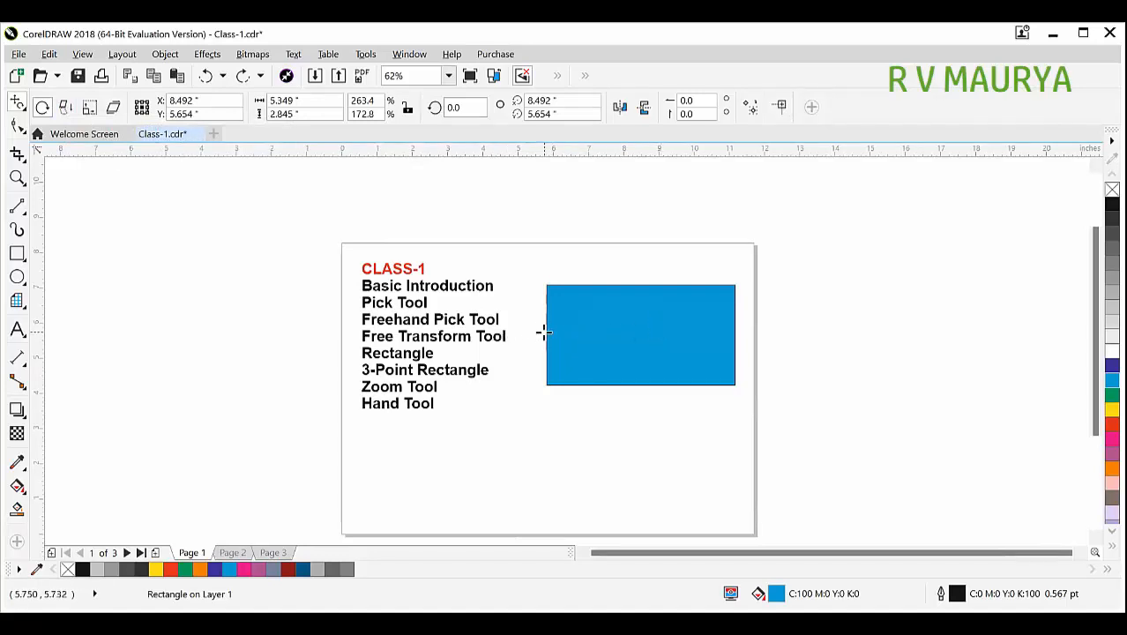
left_click_drag(546, 331, 526, 331)
key("ctrl+z")
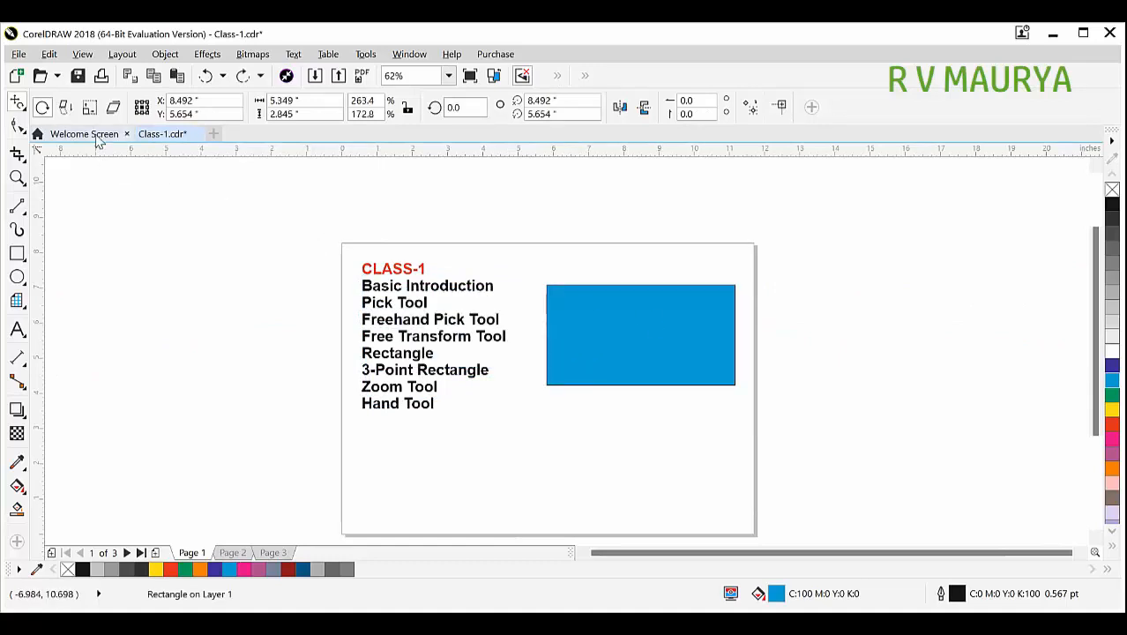
left_click_drag(738, 332, 746, 332)
key("ctrl+z")
left_click_drag(546, 348, 522, 349)
key("ctrl+z")
left_click_drag(636, 282, 594, 309)
key("ctrl+z")
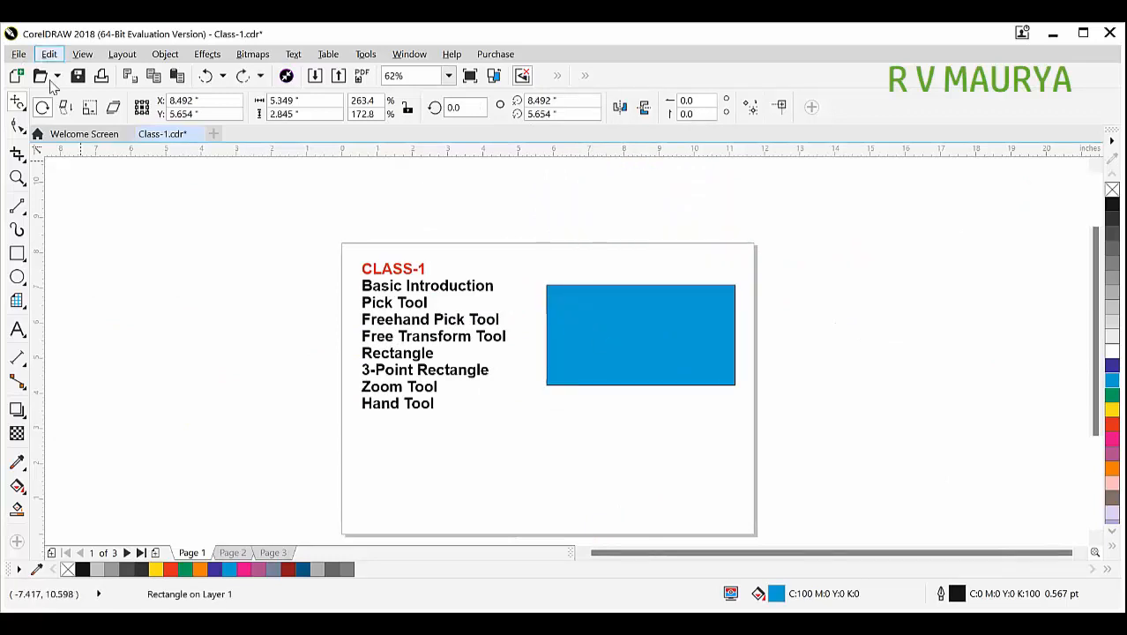
Scale the blue rectangle freely to about 5.05 × 4.65 inches, then try a free skew and undo it
left_click(91, 115)
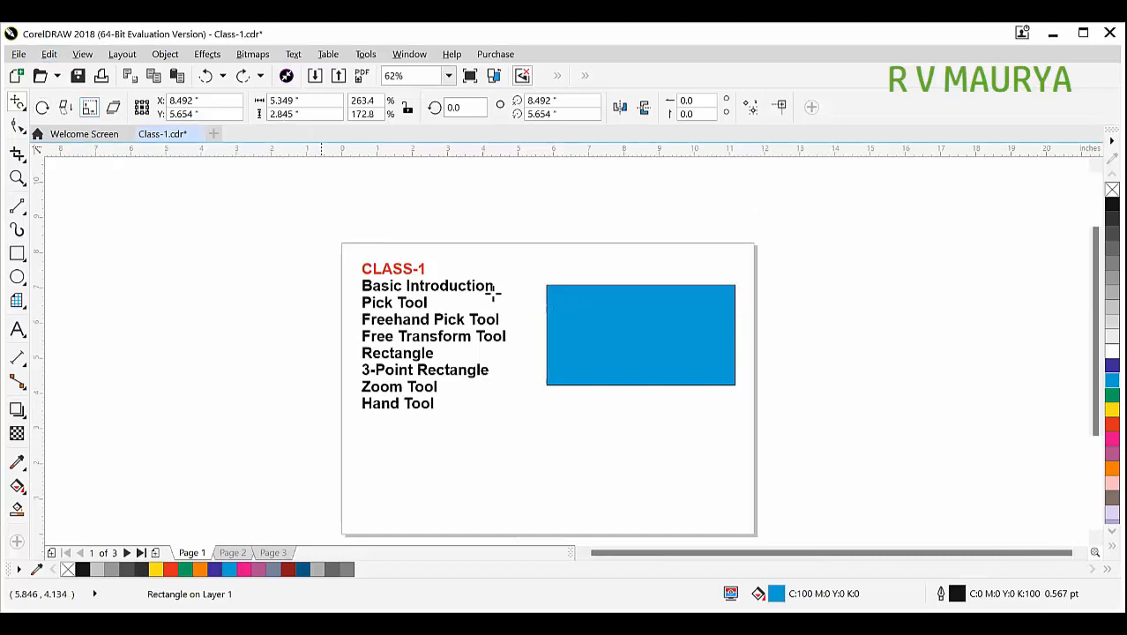
left_click_drag(595, 335, 593, 307)
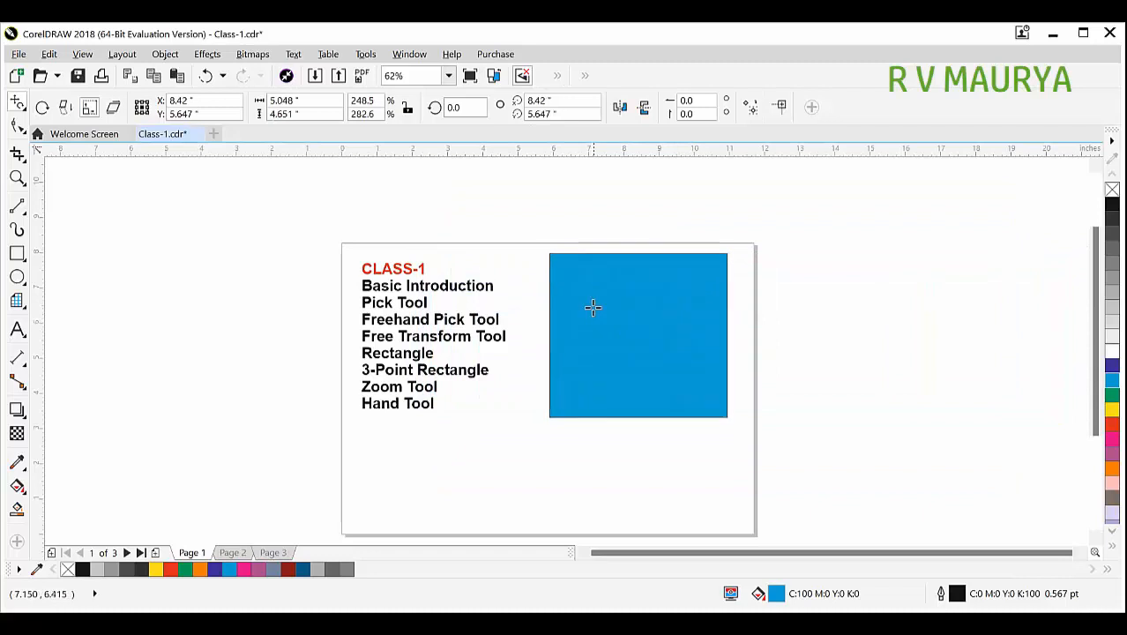
left_click(113, 108)
left_click_drag(666, 374, 712, 348)
key("ctrl+z")
Delete the blue rectangle and draw a green-filled rectangle about 4.42 × 2.12 inches in its place
key("Delete")
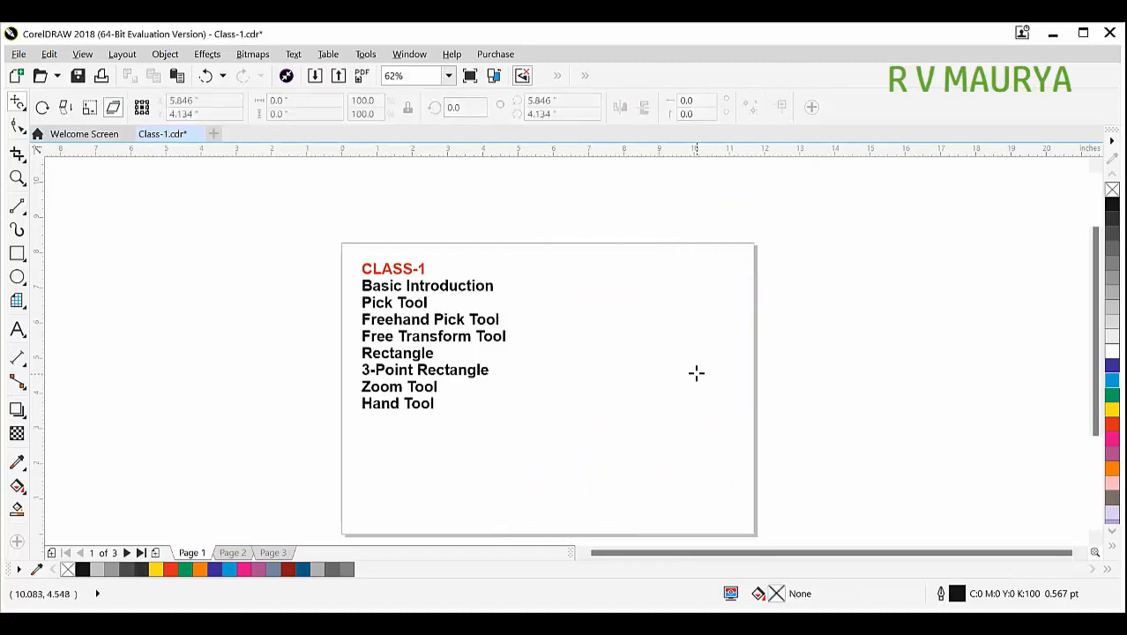
left_click(17, 253)
left_click_drag(564, 305, 725, 382)
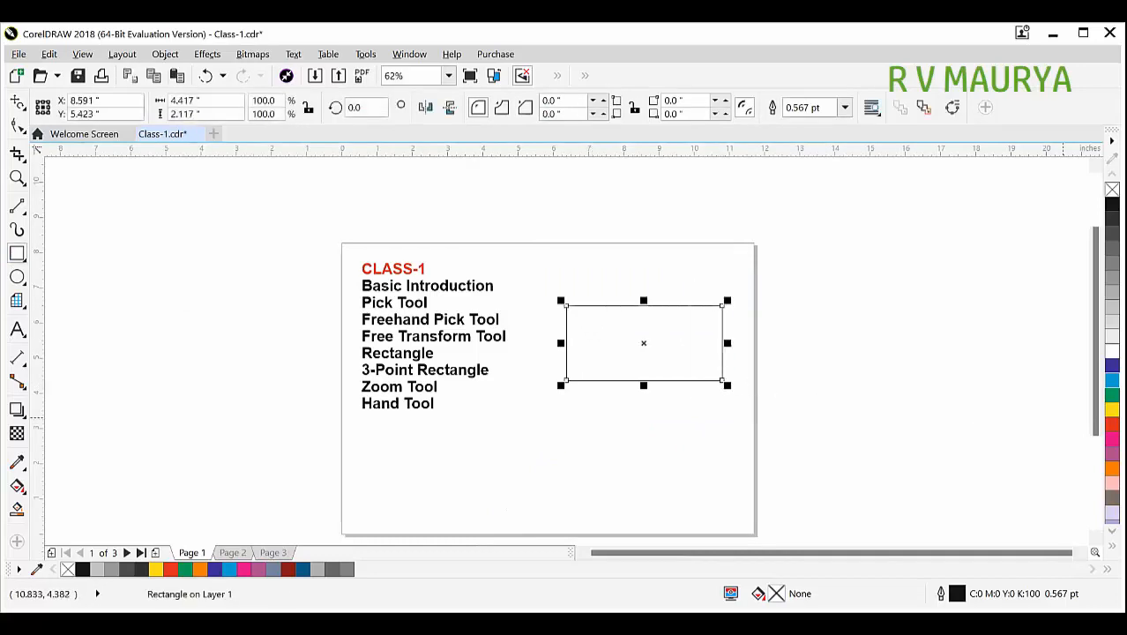
left_click(1111, 394)
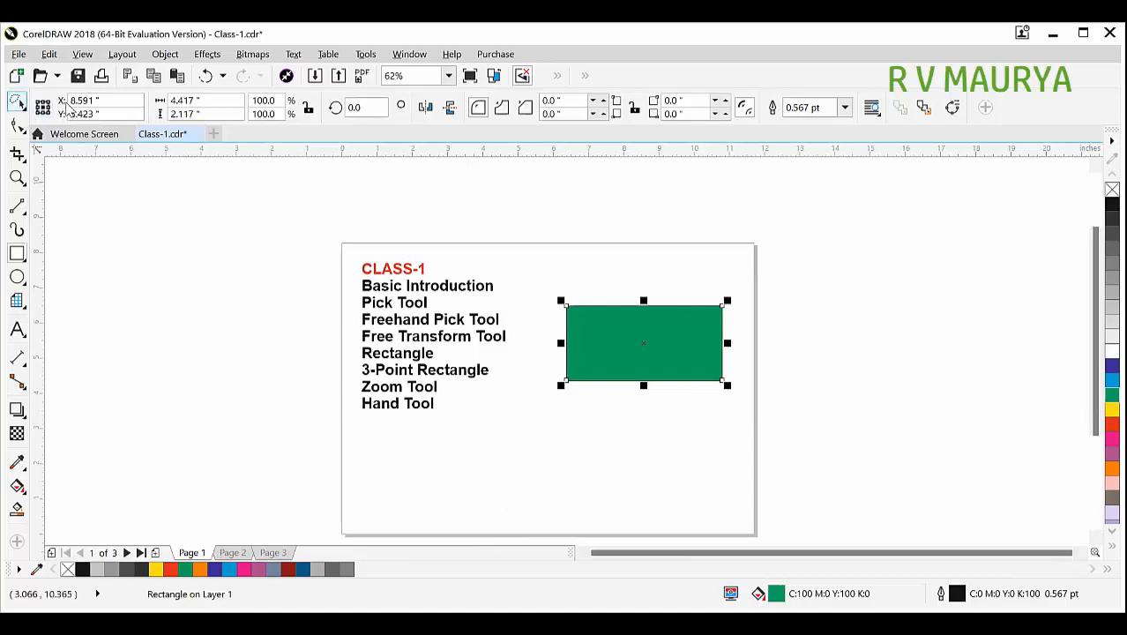
Skew the green rectangle horizontally to about 5.16 inches wide, and try rotating it from a corner, undoing the rotation
key("space")
left_click(625, 333)
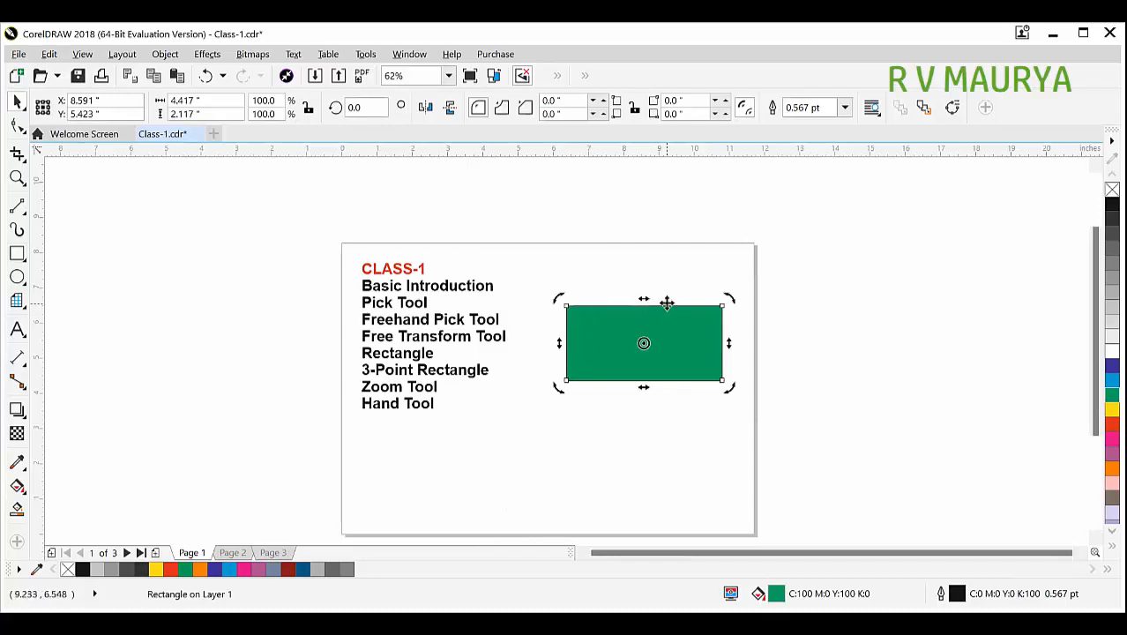
left_click_drag(644, 301, 762, 417)
key("ctrl+z")
left_click(802, 378)
left_click(672, 338)
left_click(687, 337)
left_click_drag(755, 300, 781, 367)
key("ctrl+z")
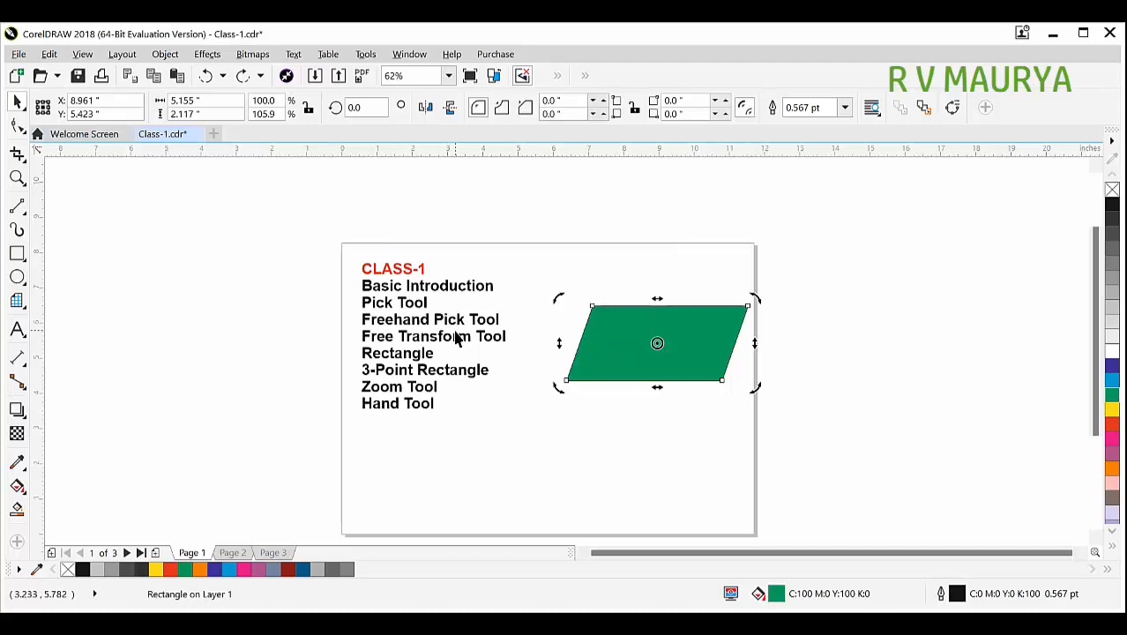
Delete the skewed green rectangle, draw a rectangle about 3.58 × 2.45 inches beside the text list and shift it about 0.85 inches right
key("Delete")
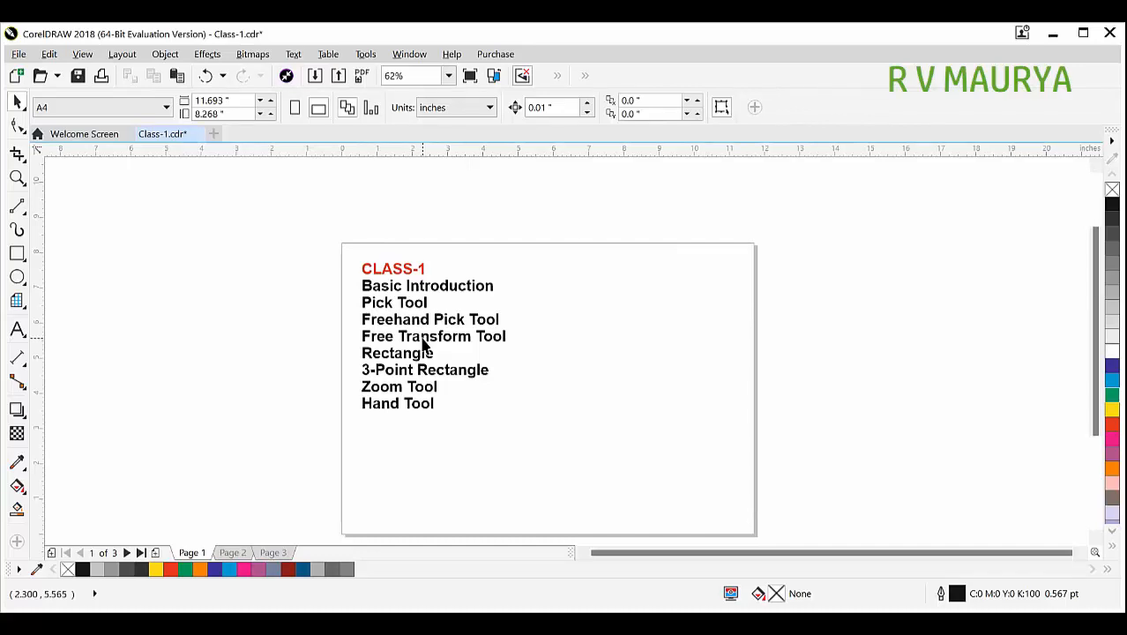
left_click(432, 357)
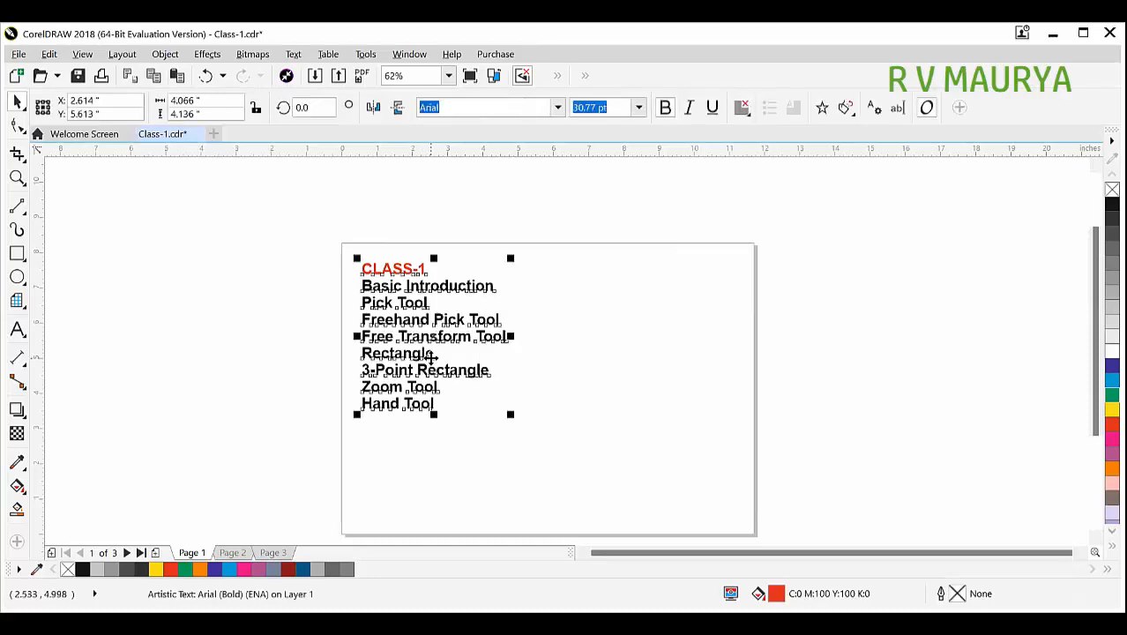
left_click(17, 253)
left_click_drag(540, 280, 668, 365)
scroll(591, 310, "up", 2)
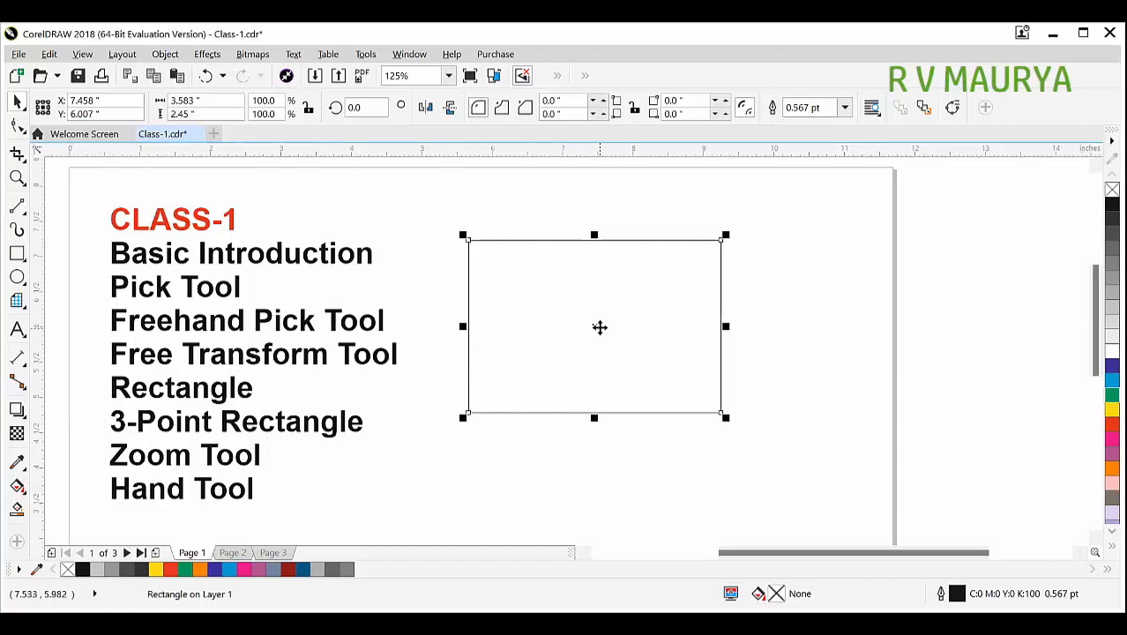
left_click_drag(604, 335, 660, 320)
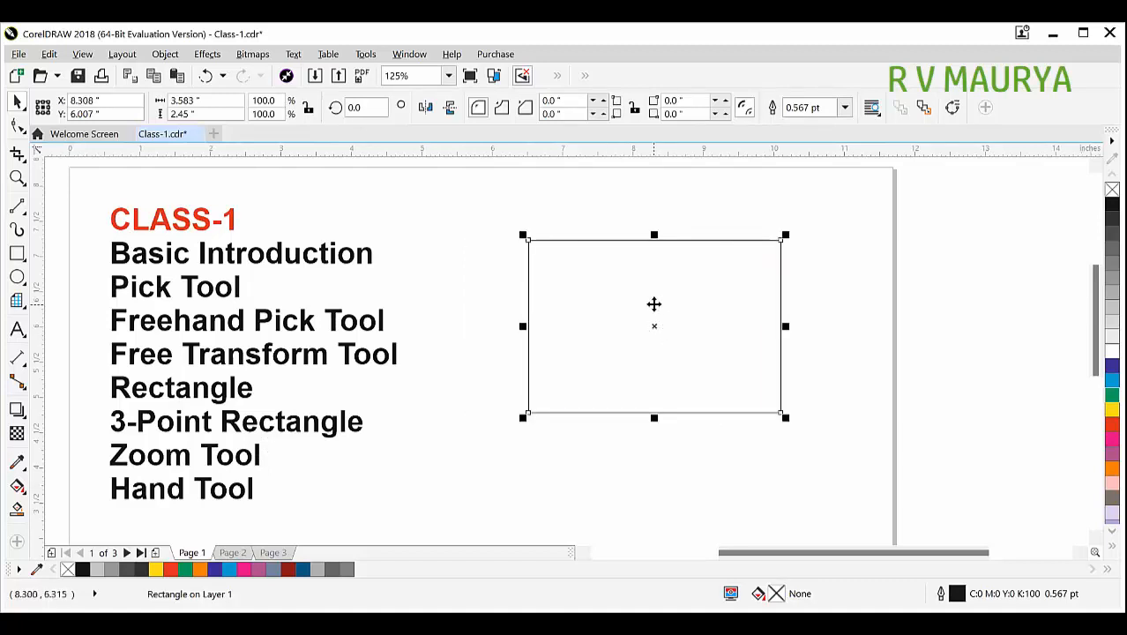
Set the new rectangle's width to 3.5 inches and its height to 2 inches
left_click(195, 99)
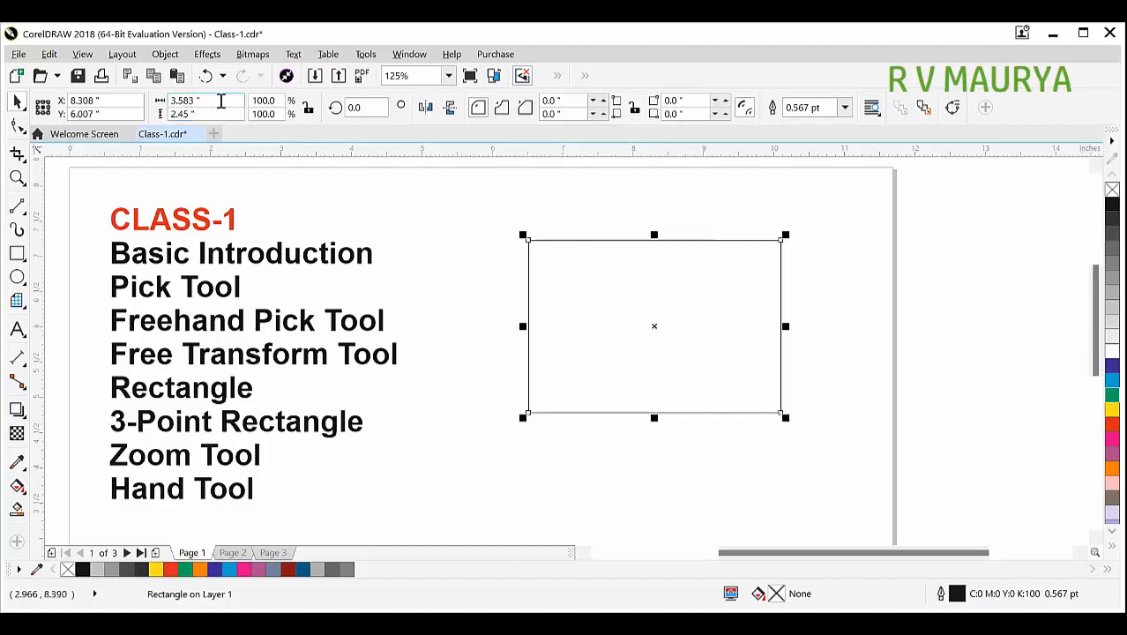
double_click(187, 101)
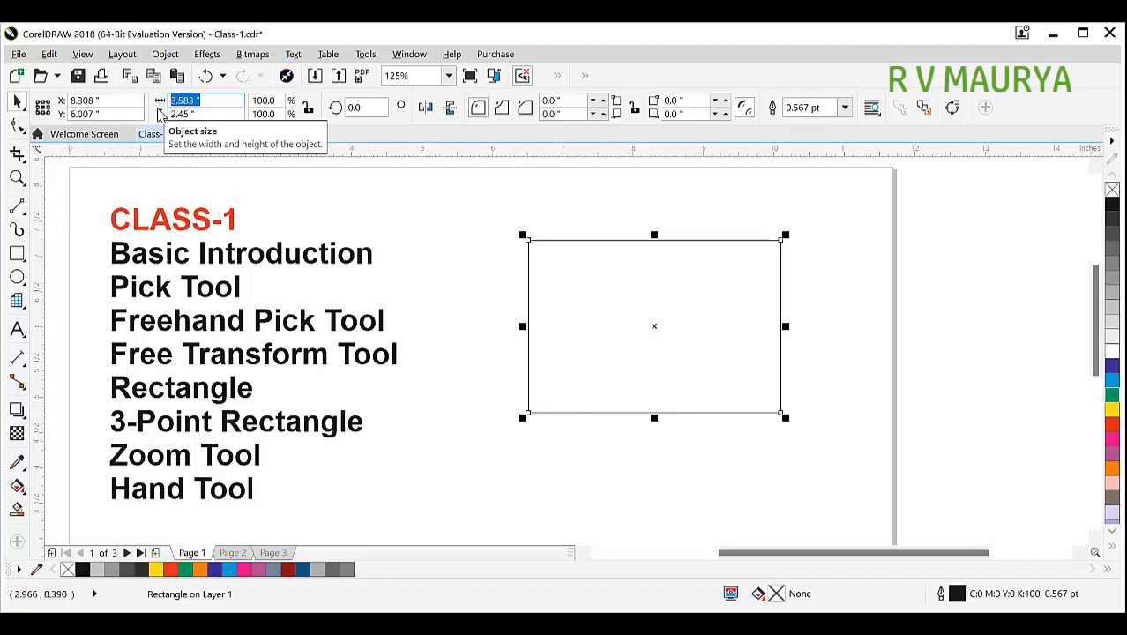
left_click(838, 316)
left_click(697, 312)
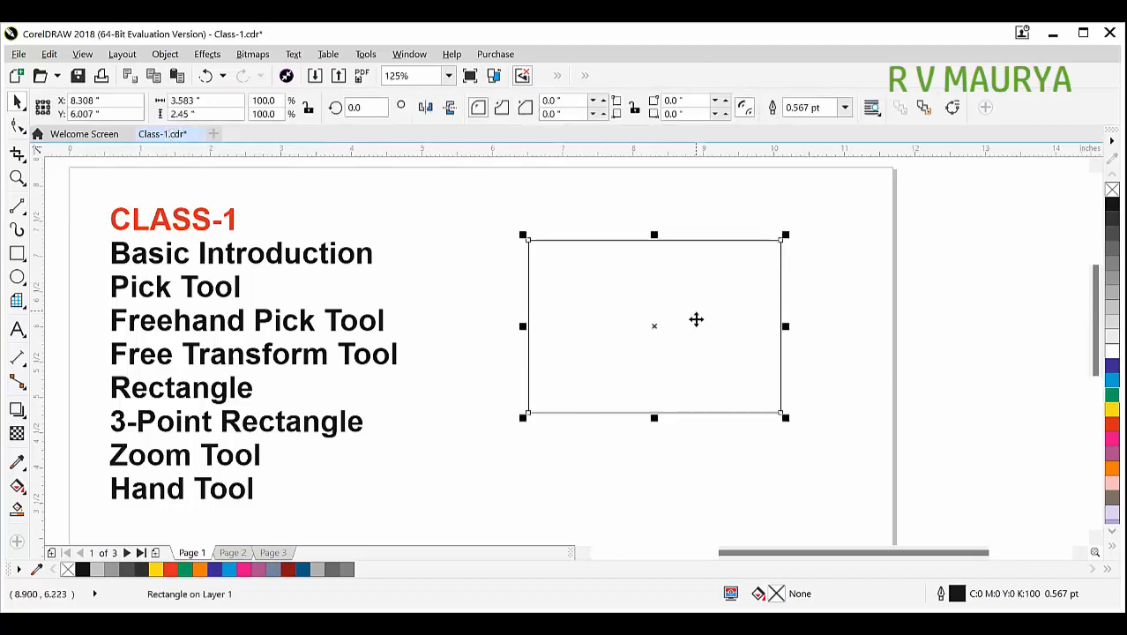
double_click(185, 100)
type("3.5")
key("Tab")
type("2")
key("Return")
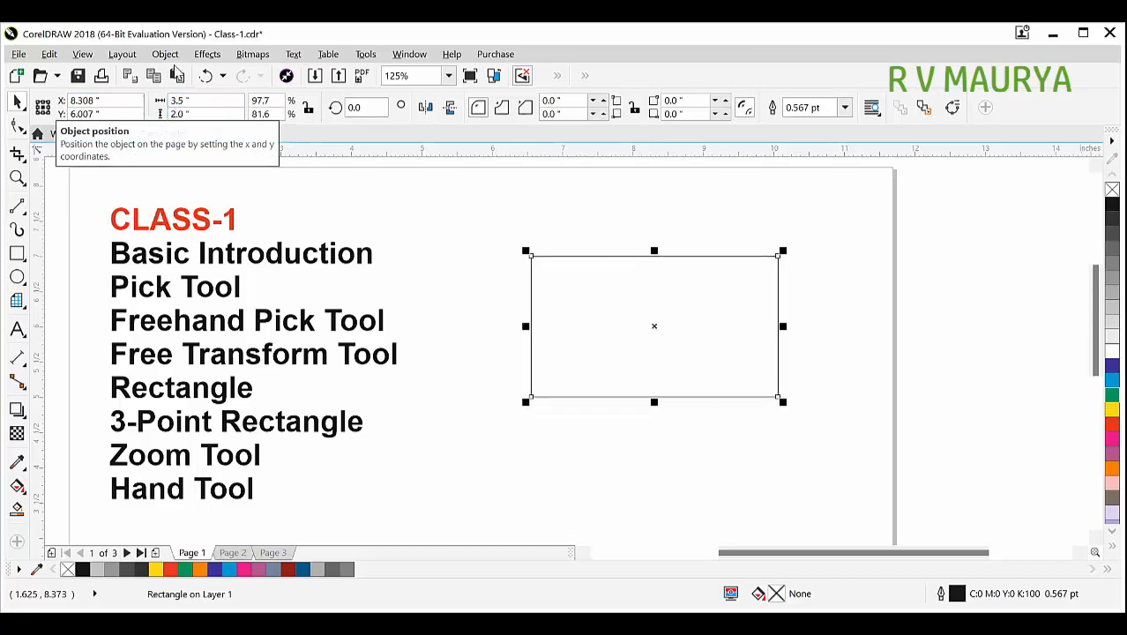
Reselect the 3.5 × 2 inch rectangle and fill it with green
left_click(920, 347)
left_click(653, 267)
left_click(1112, 395)
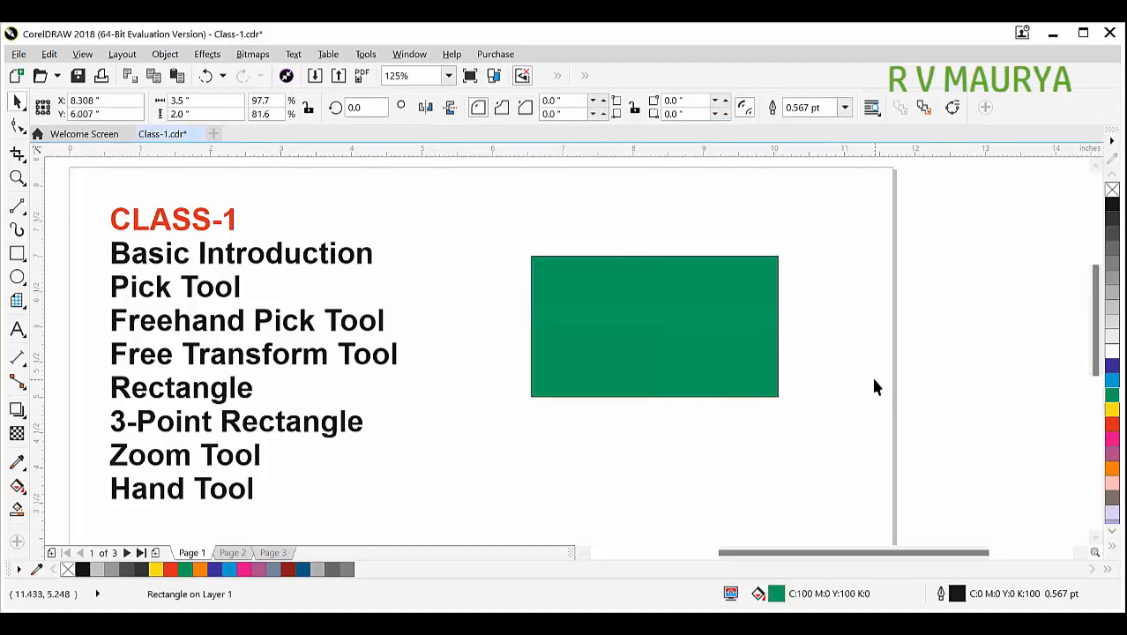
Thicken the green rectangle's outline to 3.0 pt and then to 4.0 pt
left_click(643, 304)
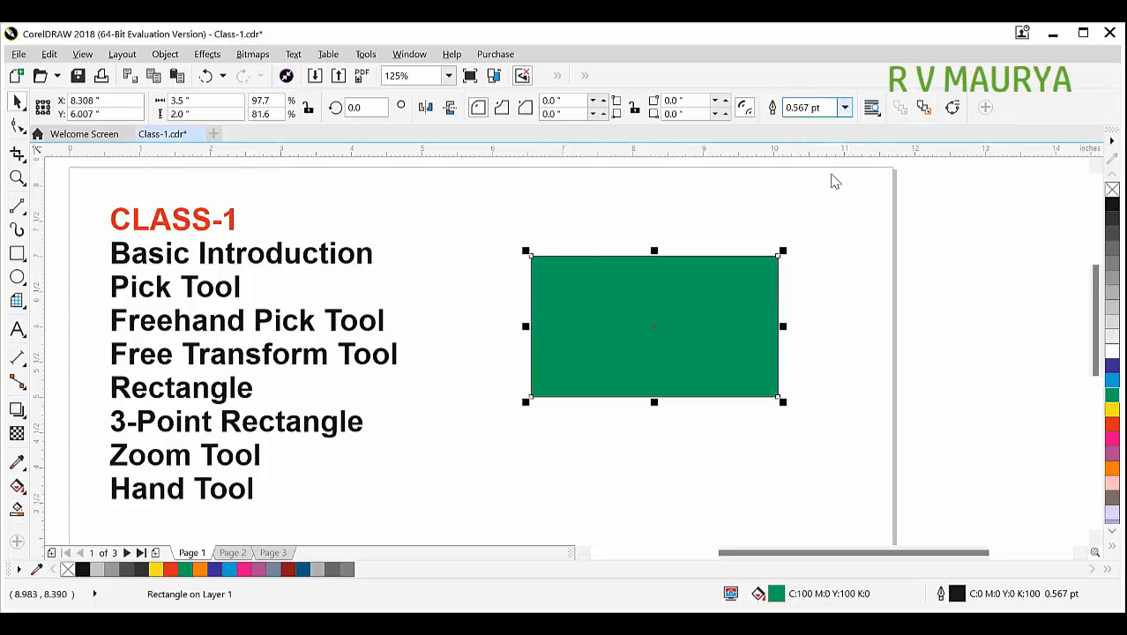
left_click(844, 107)
left_click(815, 212)
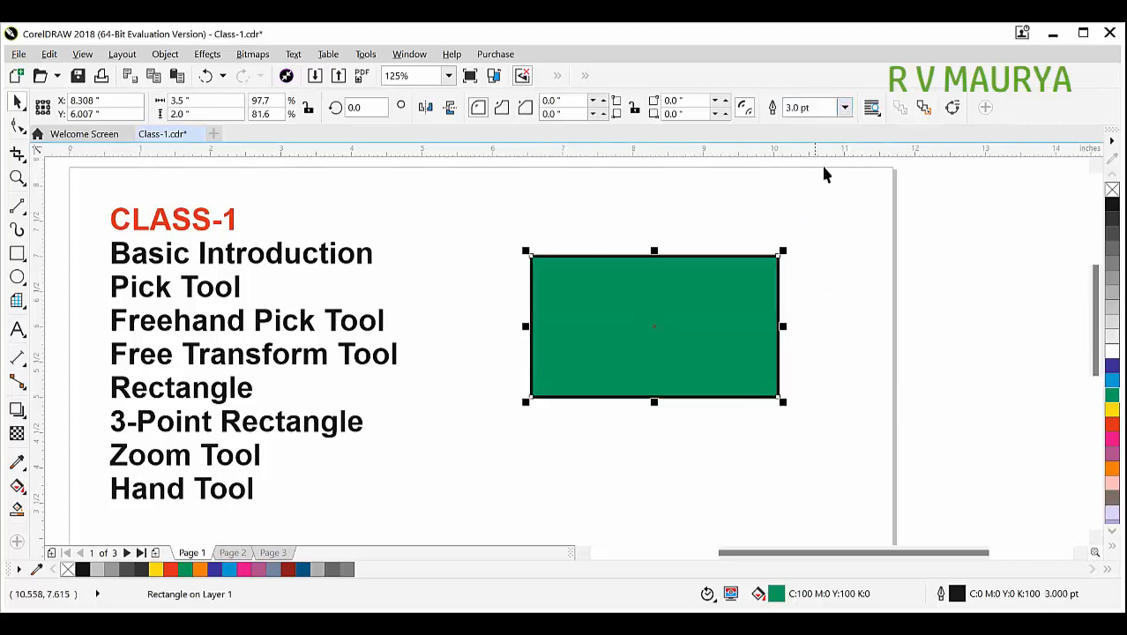
left_click(844, 110)
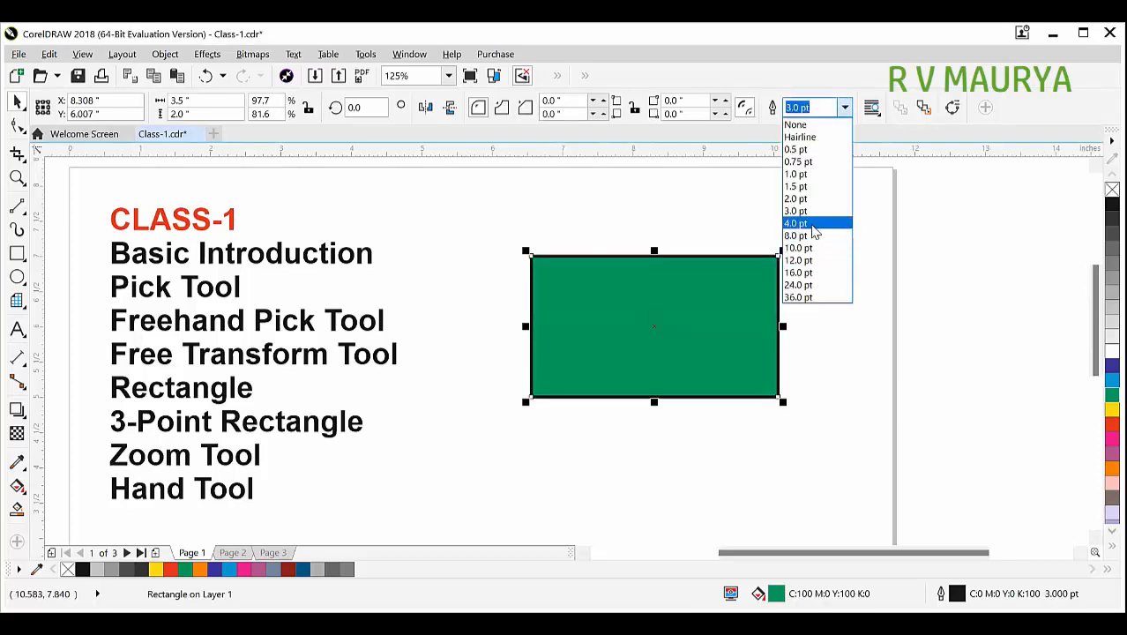
left_click(813, 225)
left_click(876, 311)
left_click(719, 291)
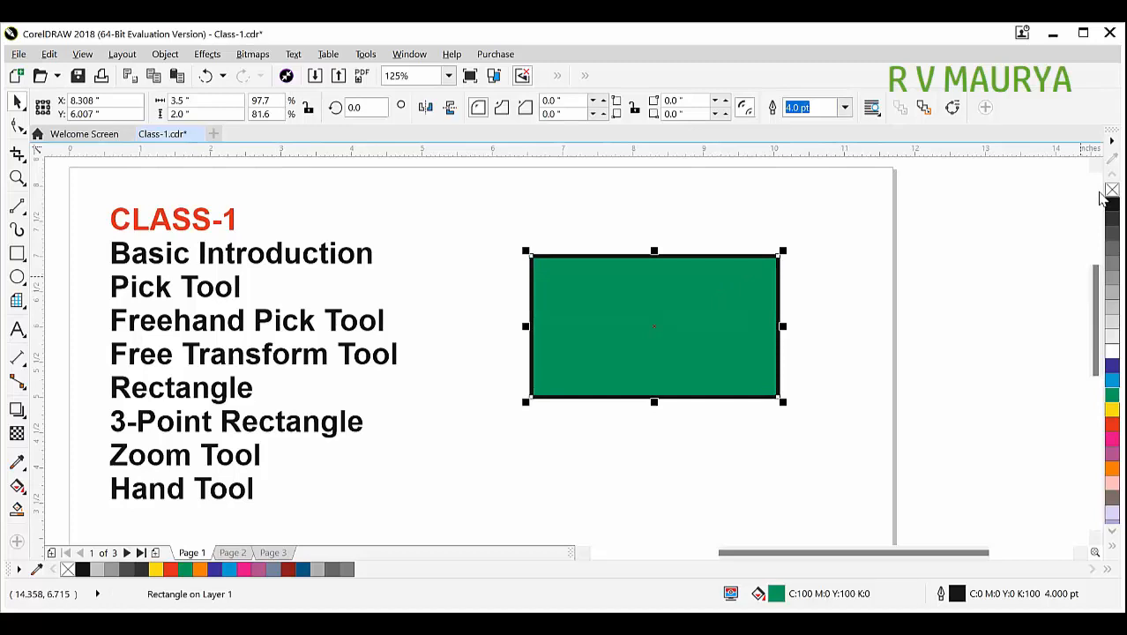
Remove the green rectangle's outline, apply a 90% black outline and examine its thickness up close at the corner
right_click(1111, 191)
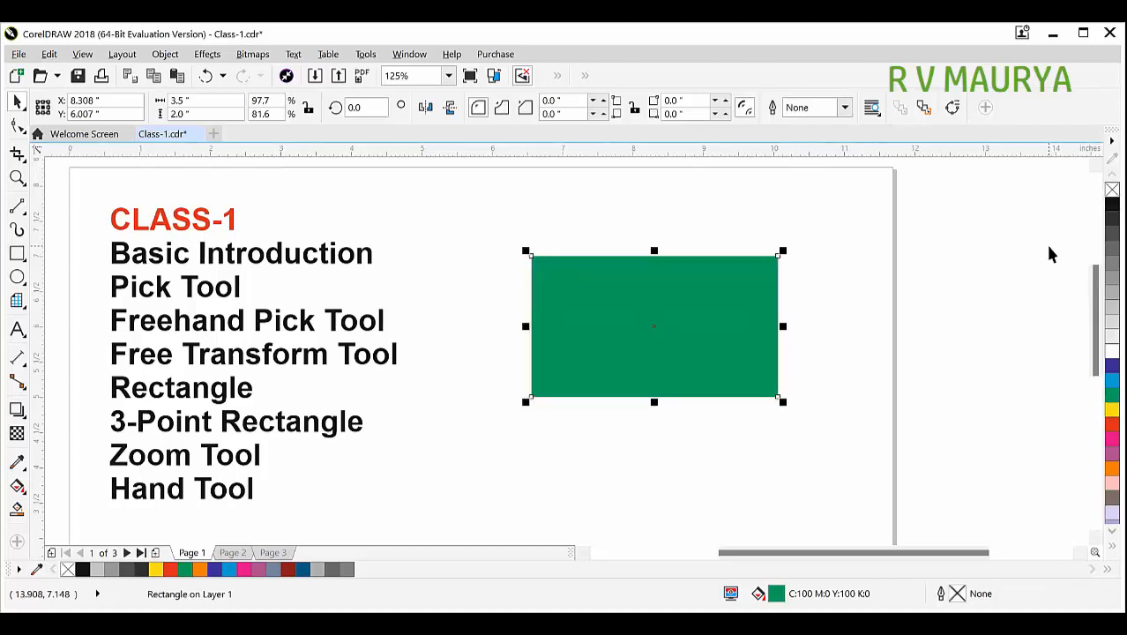
right_click(1102, 218)
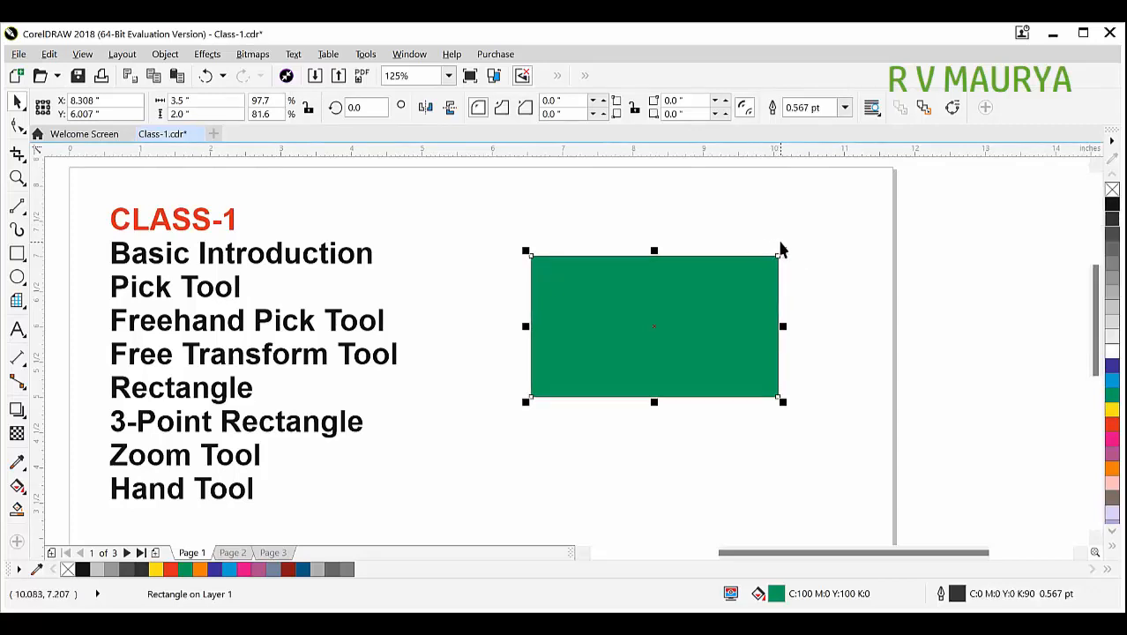
scroll(780, 265, "up", 1)
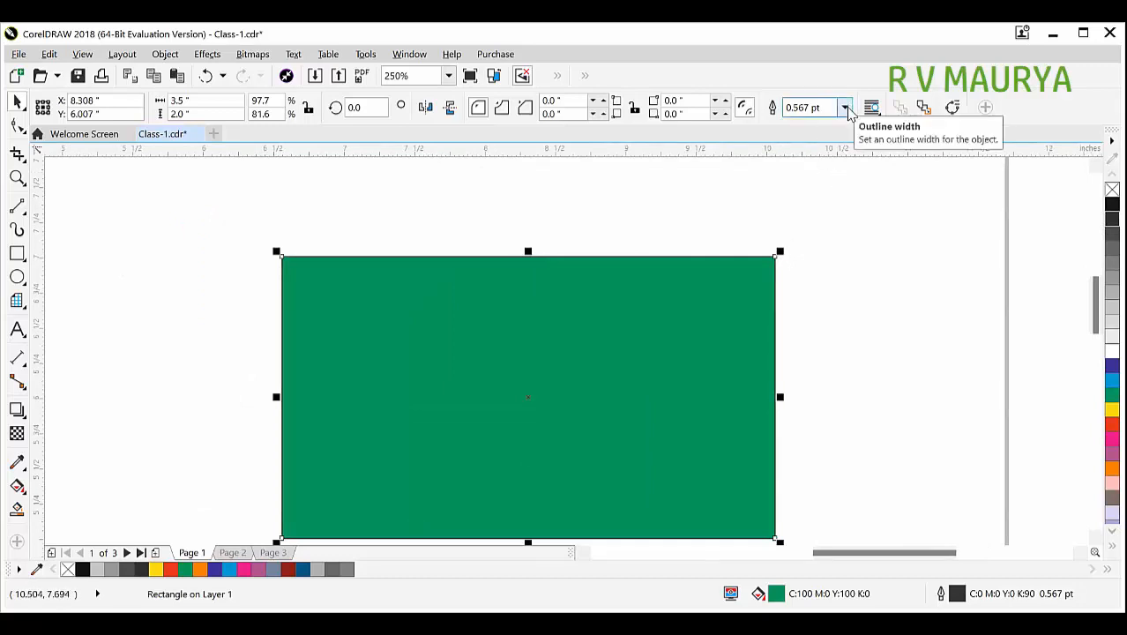
left_click(809, 107)
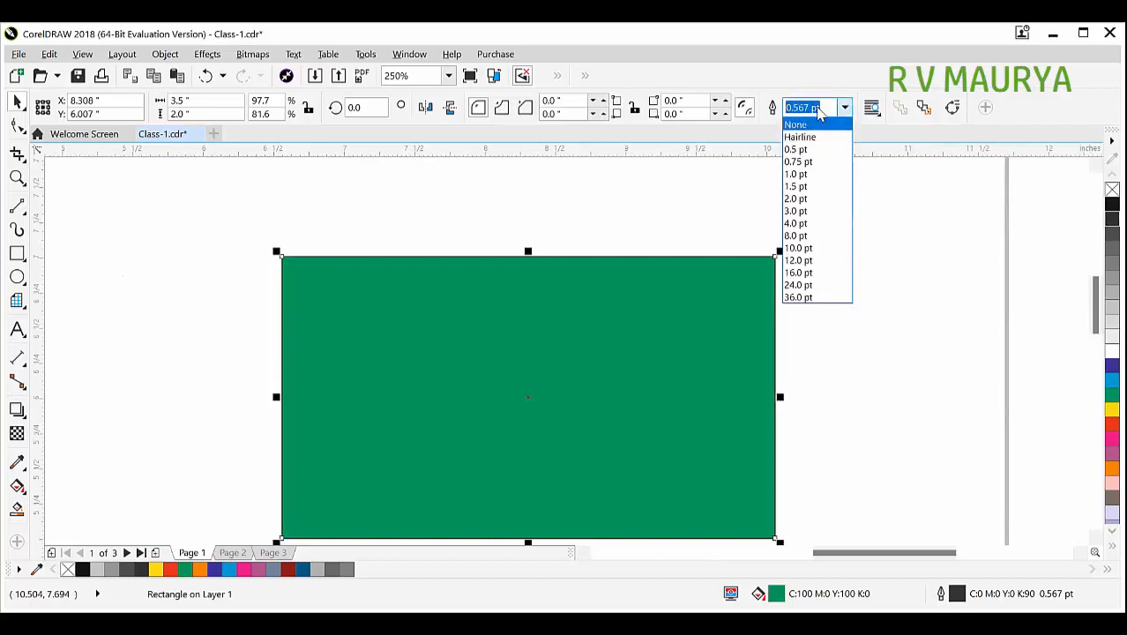
left_click(818, 110)
scroll(768, 266, "up", 2)
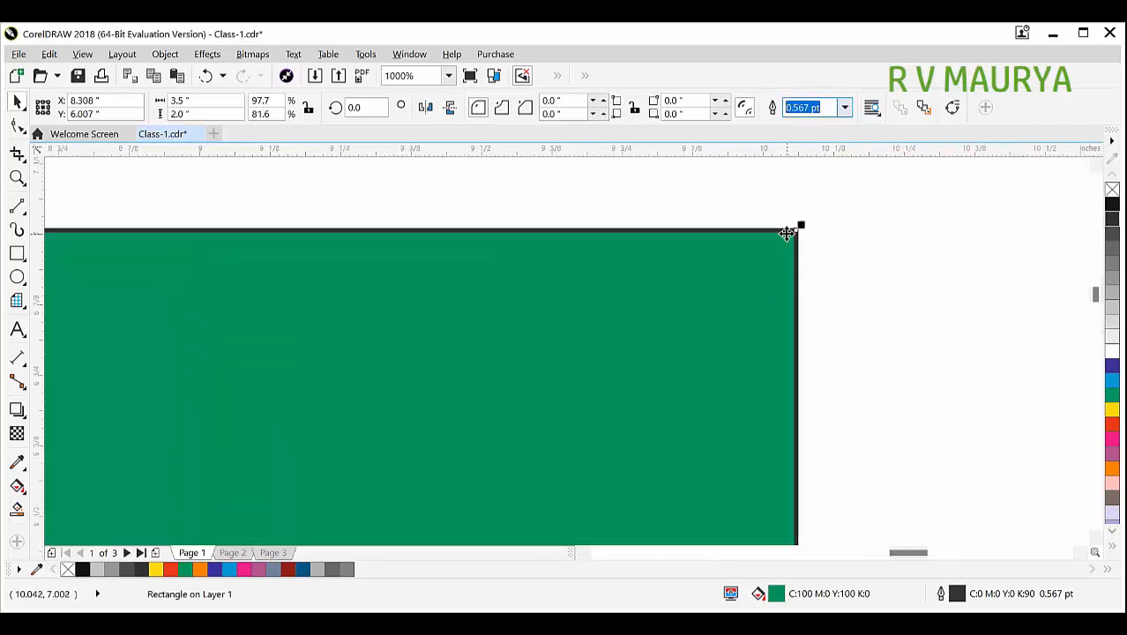
scroll(769, 228, "down", 2)
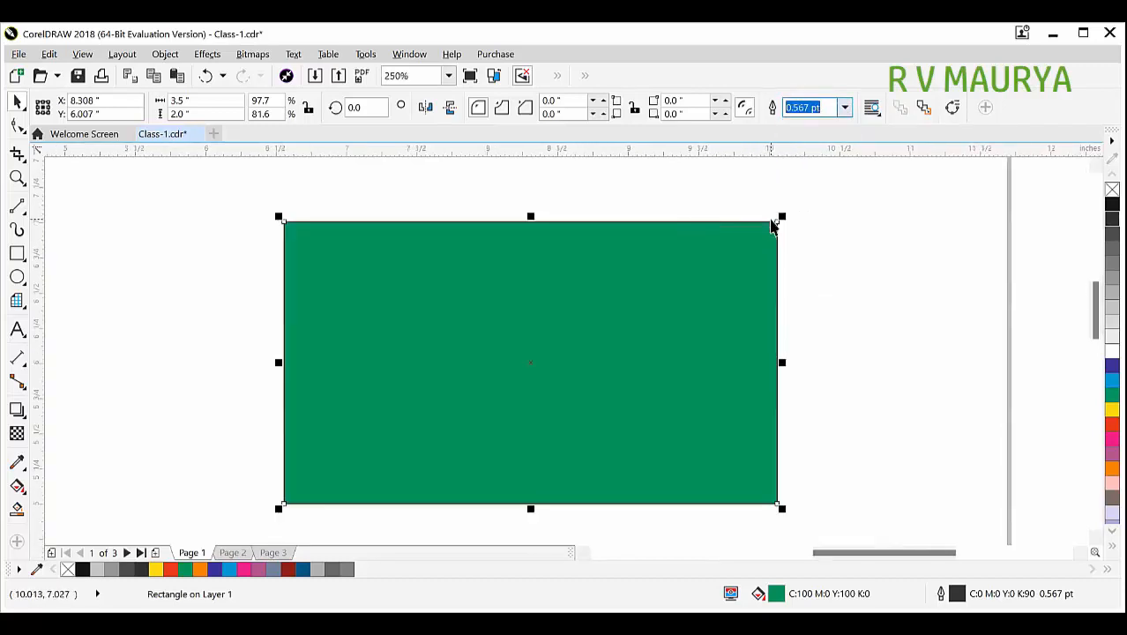
Set the green rectangle's outline width to 12.0 pt, then remove the outline completely
left_click(845, 108)
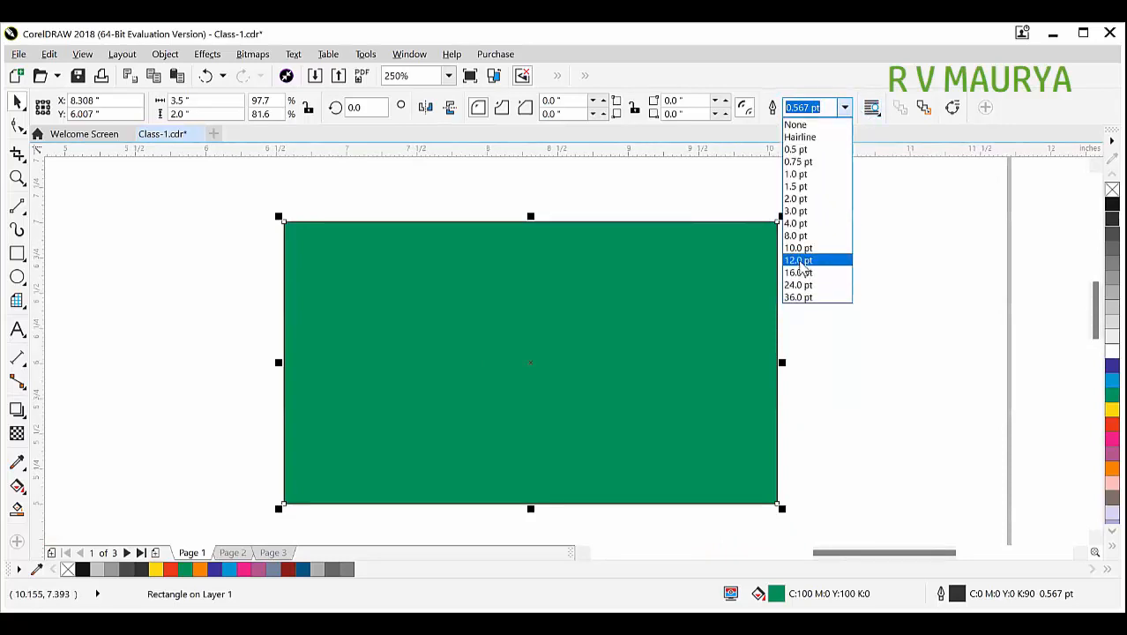
left_click(802, 269)
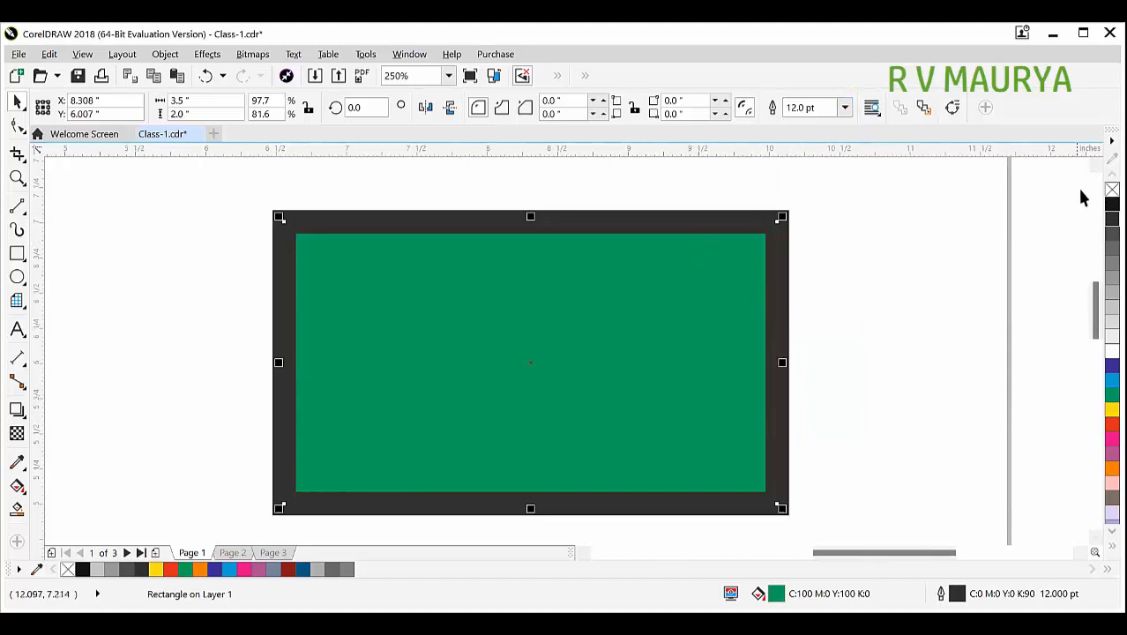
right_click(1110, 189)
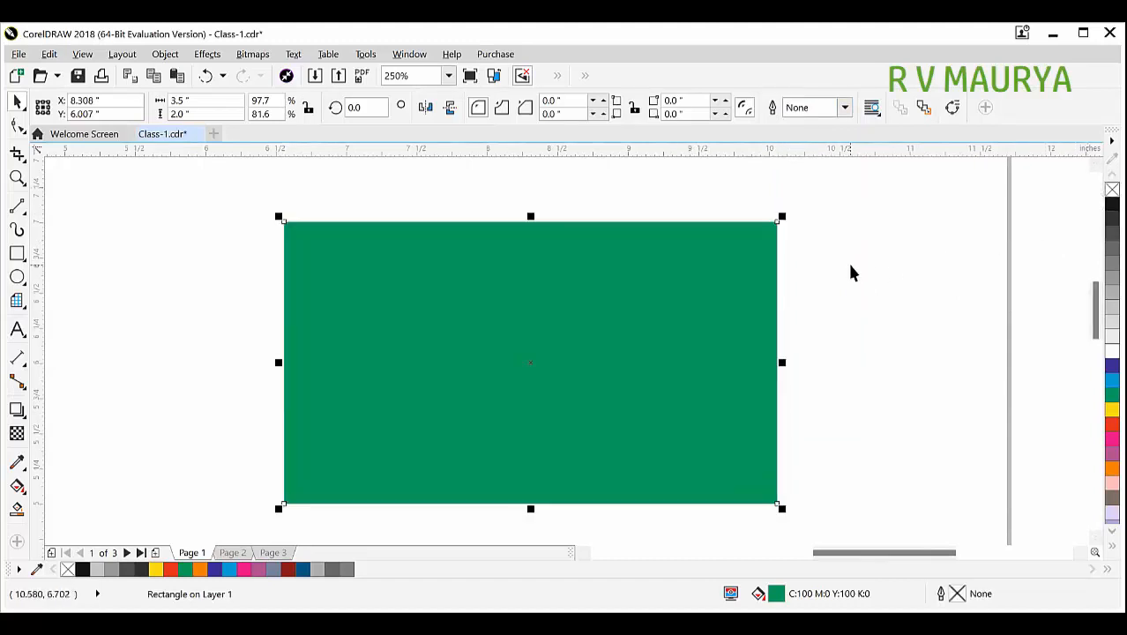
left_click(903, 275)
left_click(770, 266)
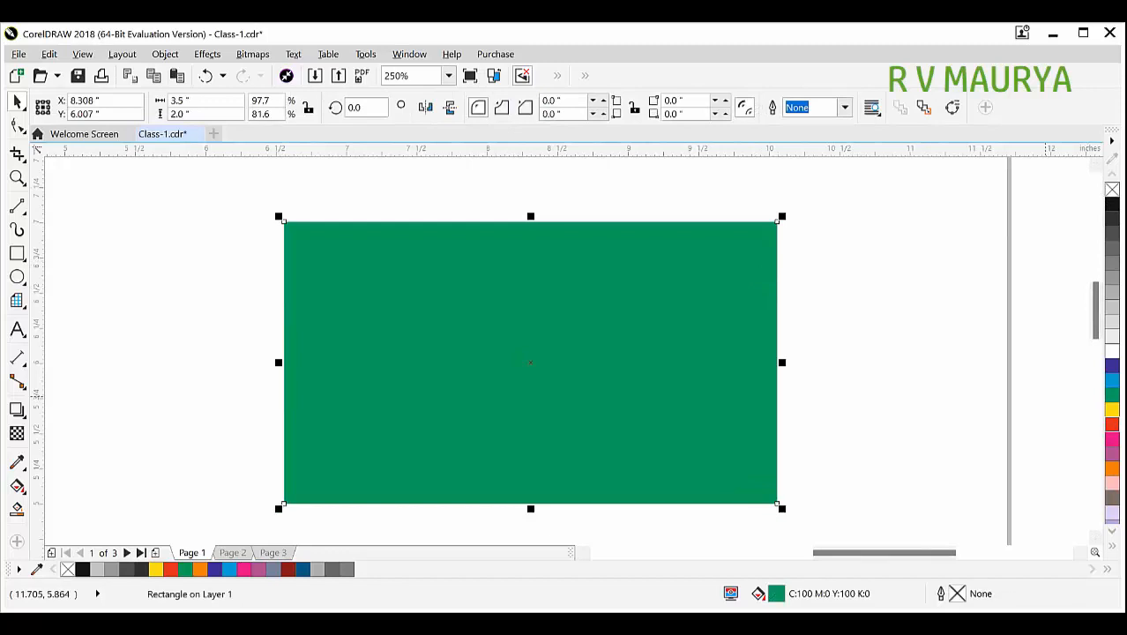
Give the green rectangle a yellow outline, then delete the rectangle from the page
right_click(1111, 410)
key("F6")
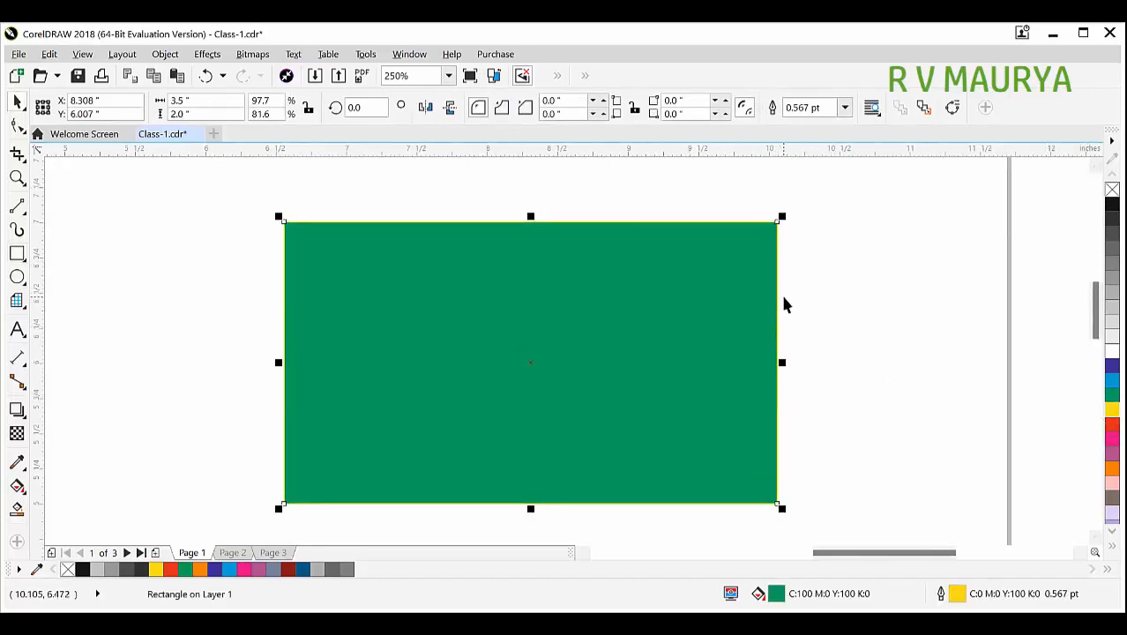
scroll(783, 298, "down", 4)
key("Delete")
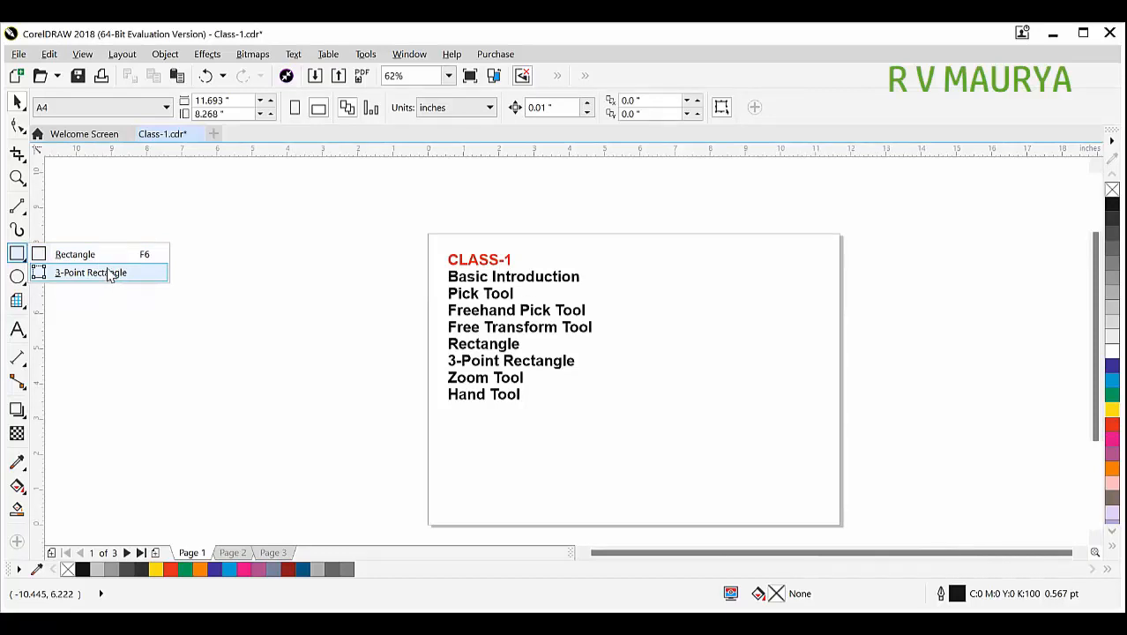
Draw a rectangle about 5.94 × 3.2 inches beside the tool list on the page and fill it red
left_click(89, 255)
scroll(758, 309, "up", 2)
mouse_move(422, 239)
left_mouse_down()
mouse_move(871, 477)
mouse_move(840, 465)
left_mouse_up()
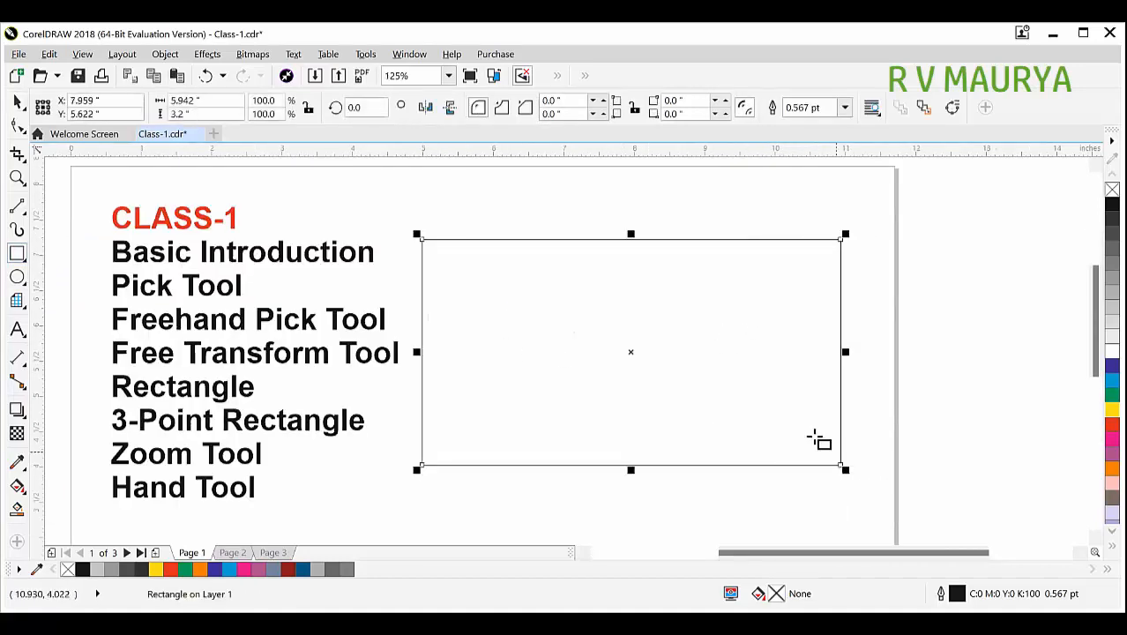
left_click(1111, 425)
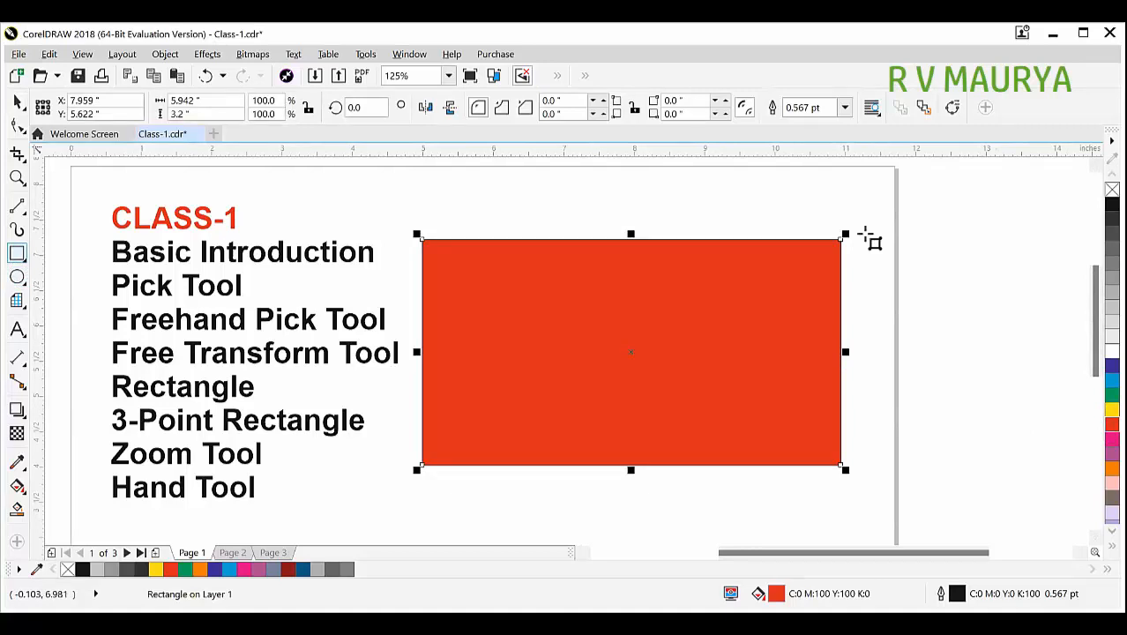
Draw a 3-point rectangle rotated about 222° over the red rectangle, move it about 1 inch upward and fill it yellow
left_click_drag(840, 173, 603, 388)
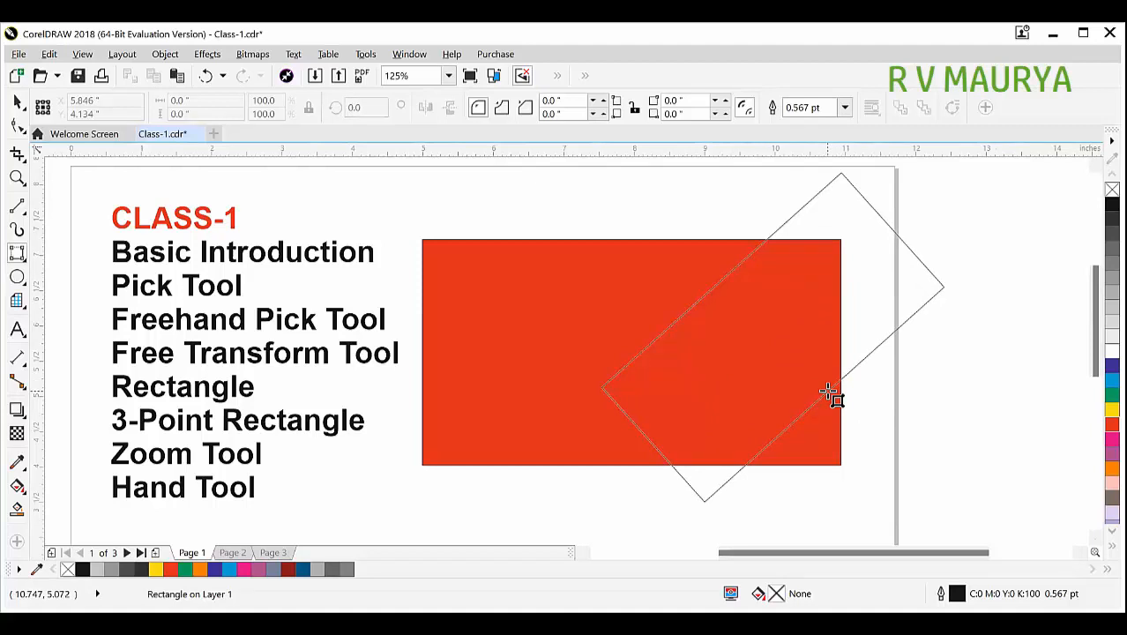
left_click(829, 393)
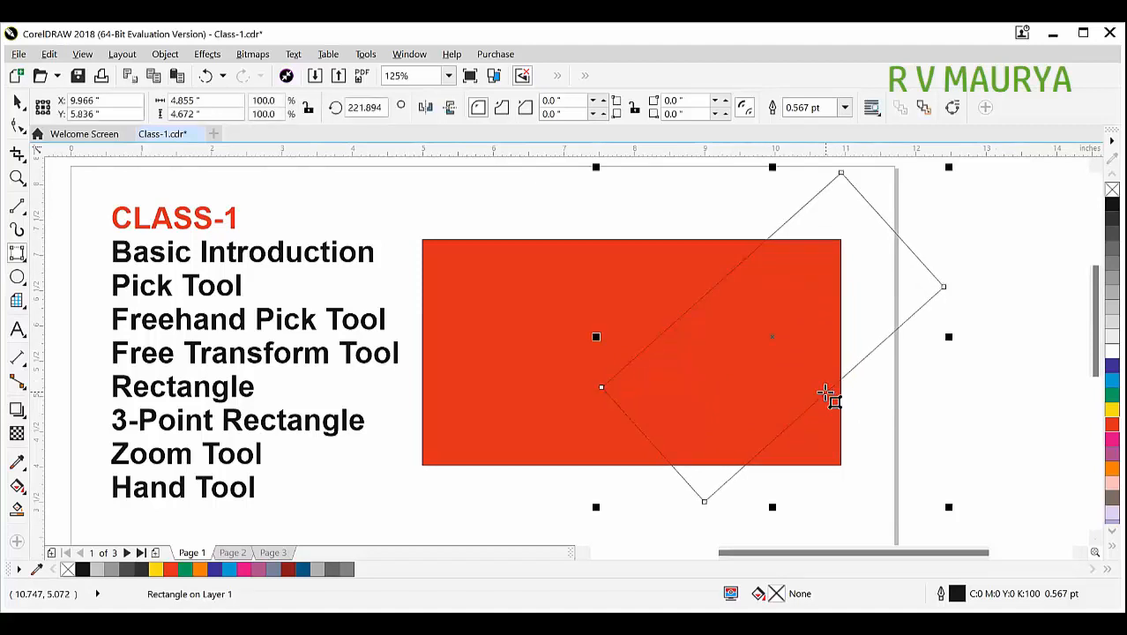
key("space")
left_click_drag(875, 332, 876, 269)
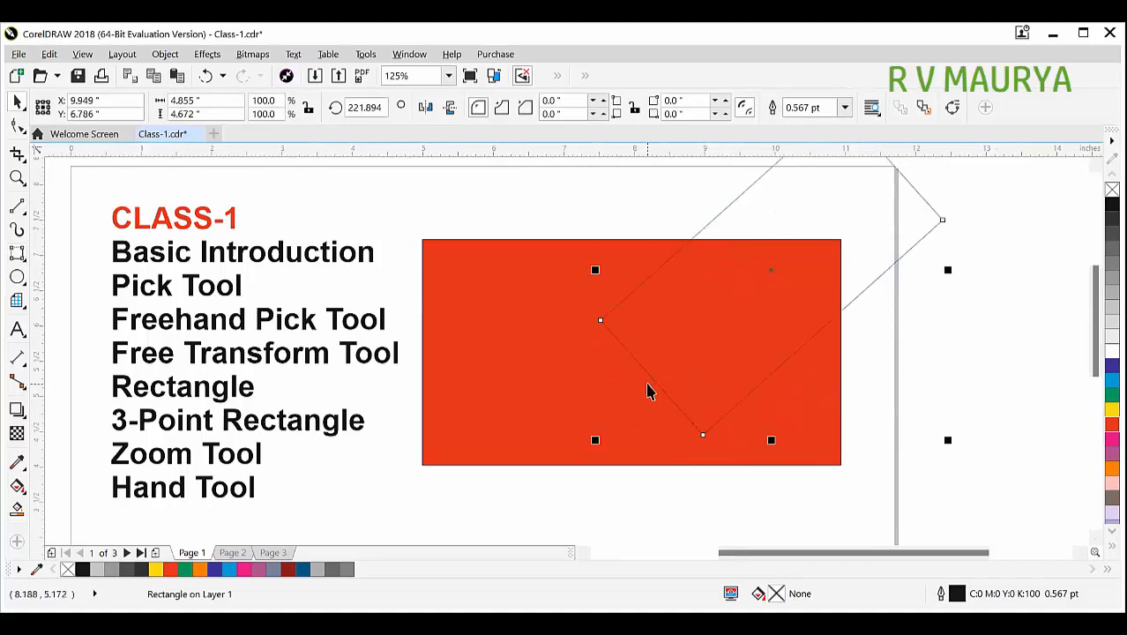
left_click(1110, 410)
left_click(765, 302)
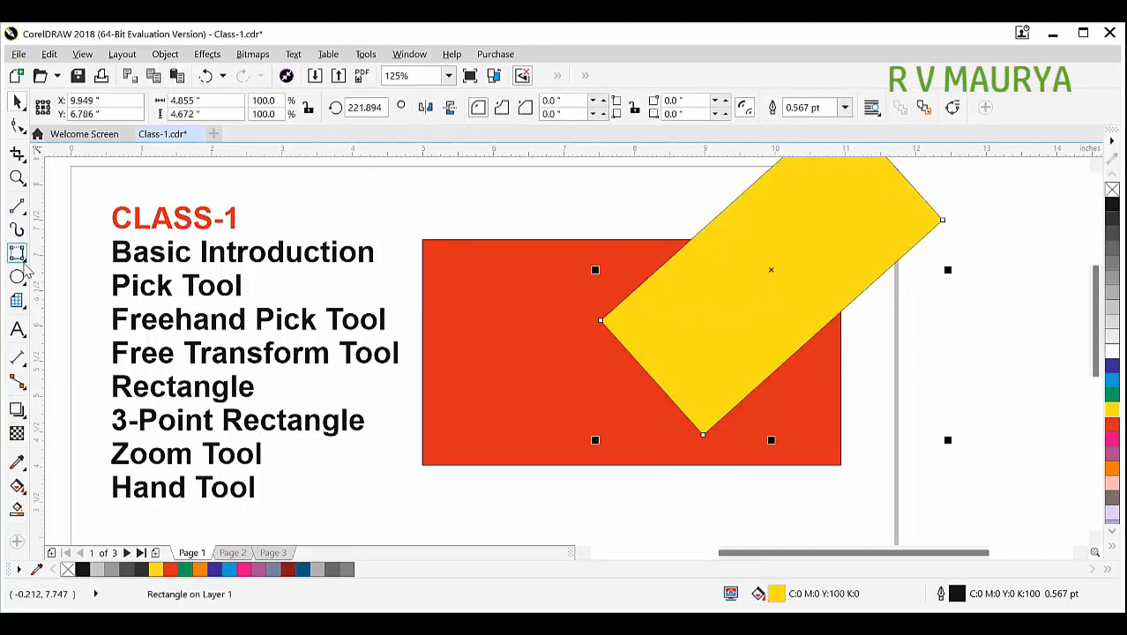
Draw an unfilled rectangle about 3.08 × 1.94 inches near the tool list, rotate it to about 223° and move it onto the yellow rectangle
left_click_drag(331, 186, 548, 323)
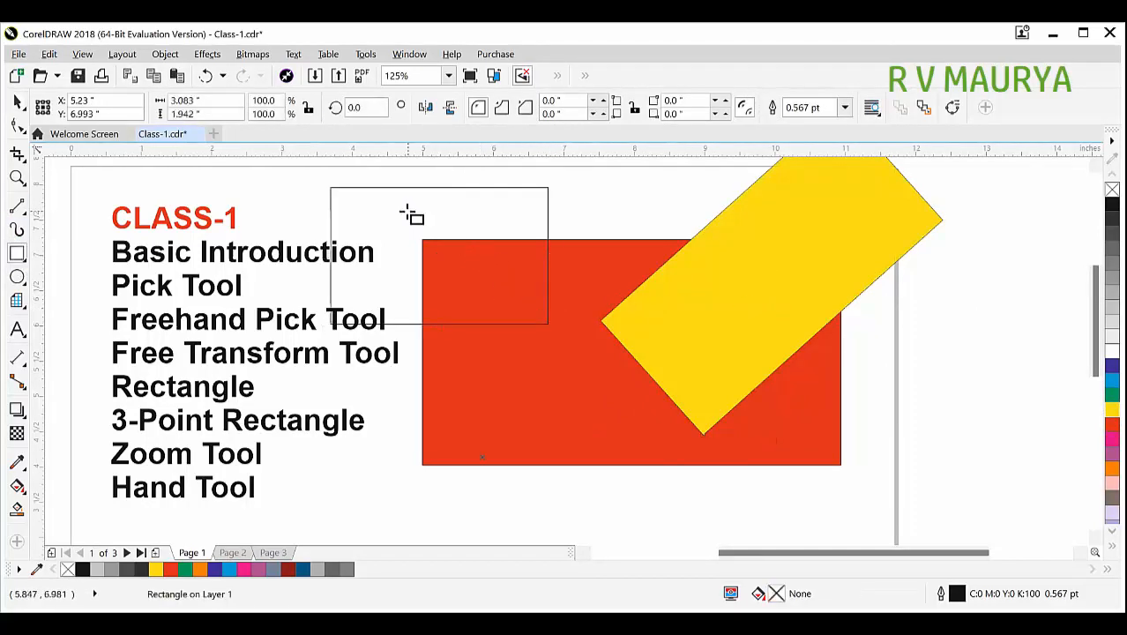
key("ctrl+v")
key("ctrl+z")
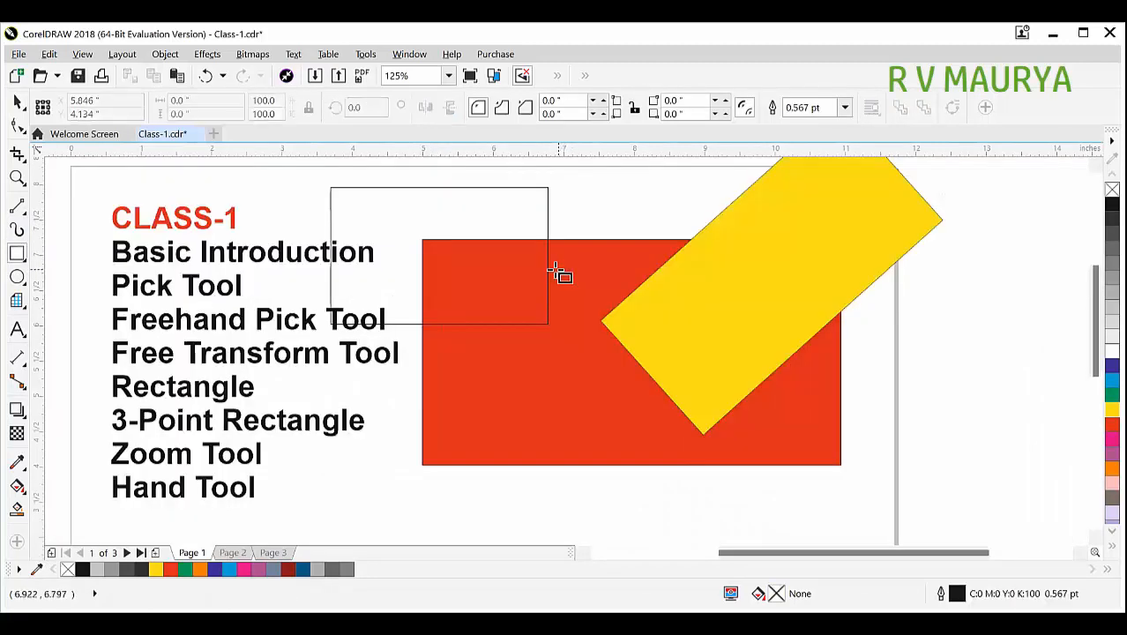
left_click(501, 272)
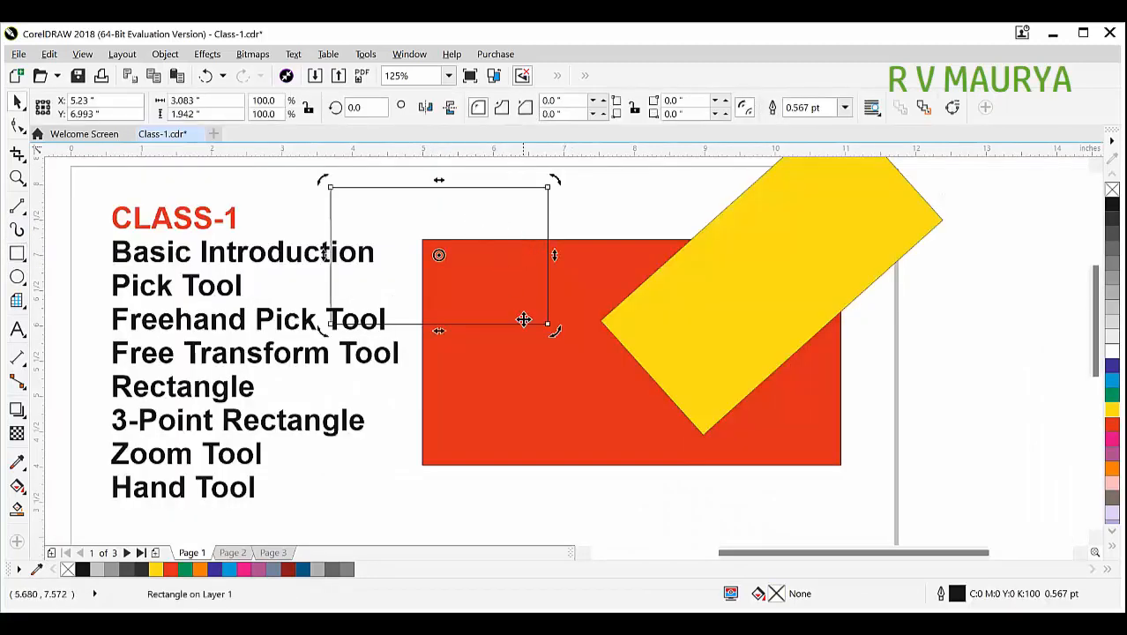
left_click_drag(553, 333, 294, 291)
left_click(446, 227)
left_click_drag(446, 227, 664, 216)
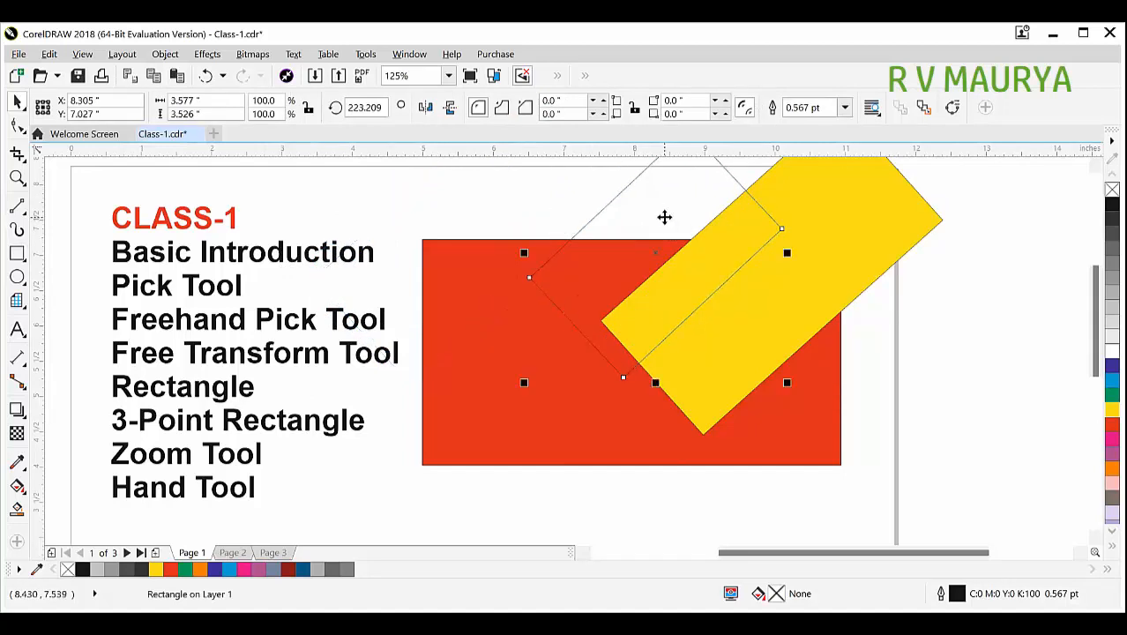
Delete the unfilled rotated rectangle and the yellow rectangle
key("Delete")
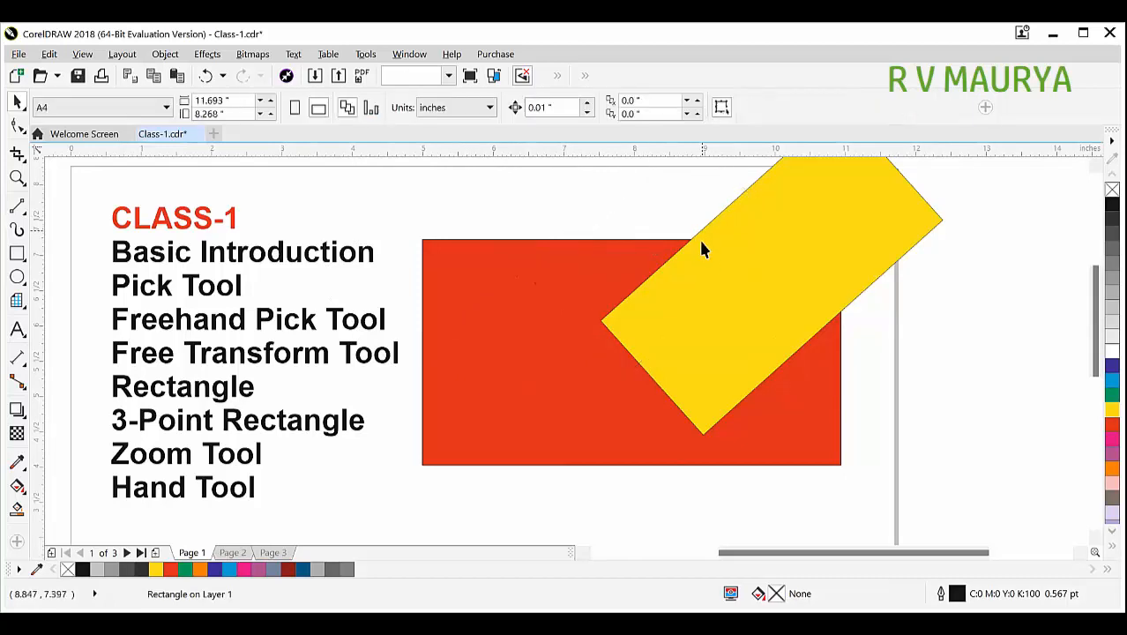
left_click(688, 335)
key("Delete")
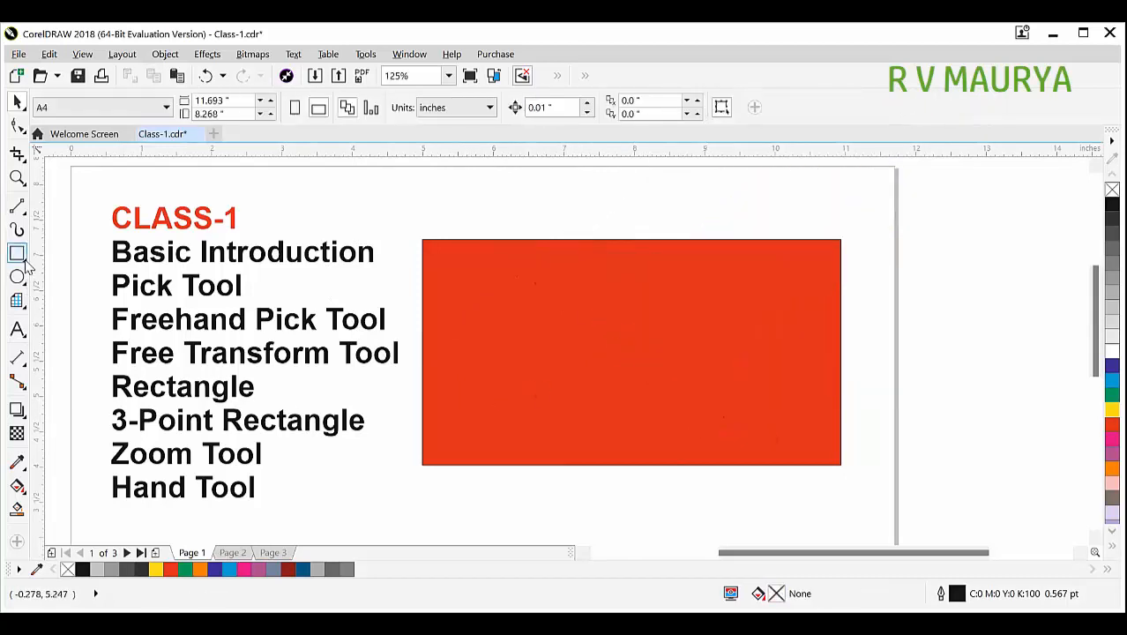
Draw a 3-point rectangle at an angle of about 337° across the list and red rectangle, fill it yellow, then delete it
left_click_drag(338, 199, 778, 386)
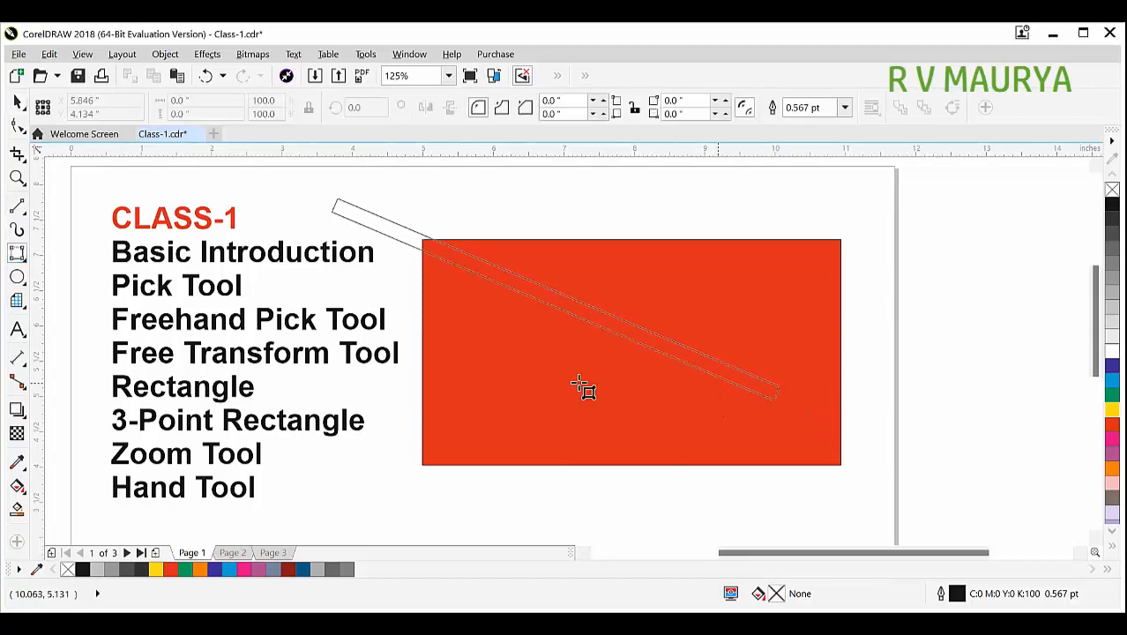
left_click(459, 398)
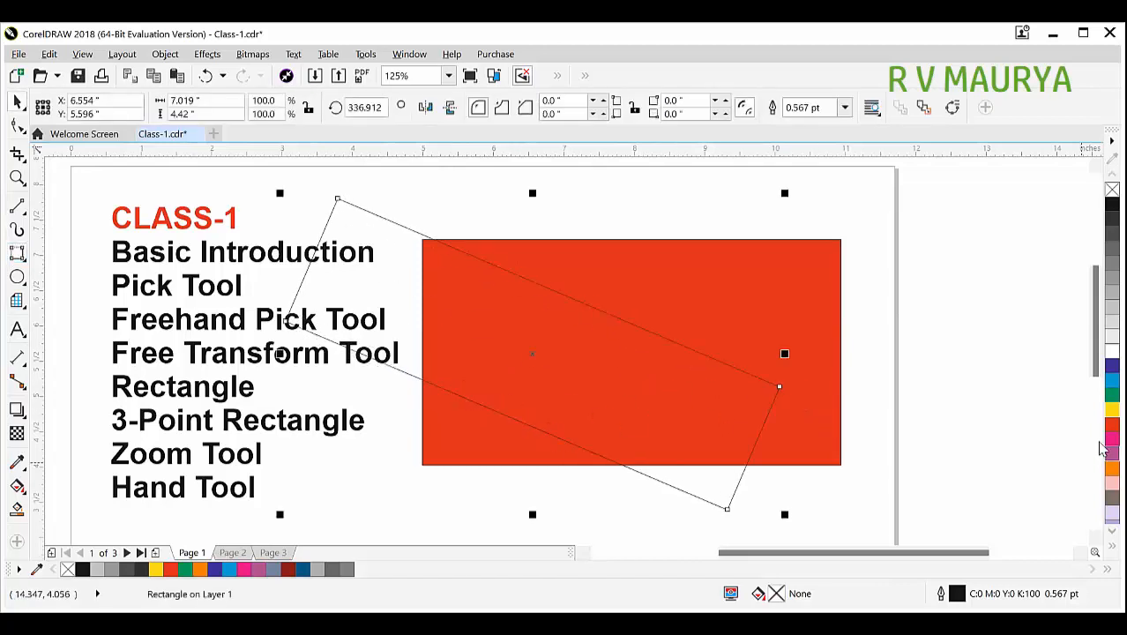
left_click_drag(1101, 421, 669, 371)
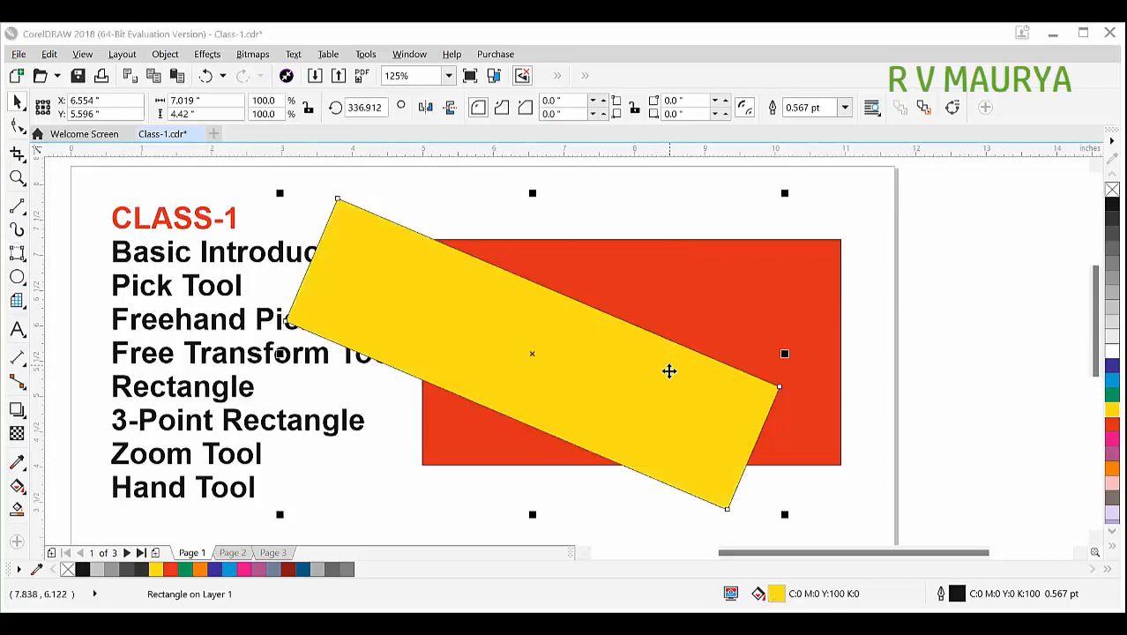
key("Delete")
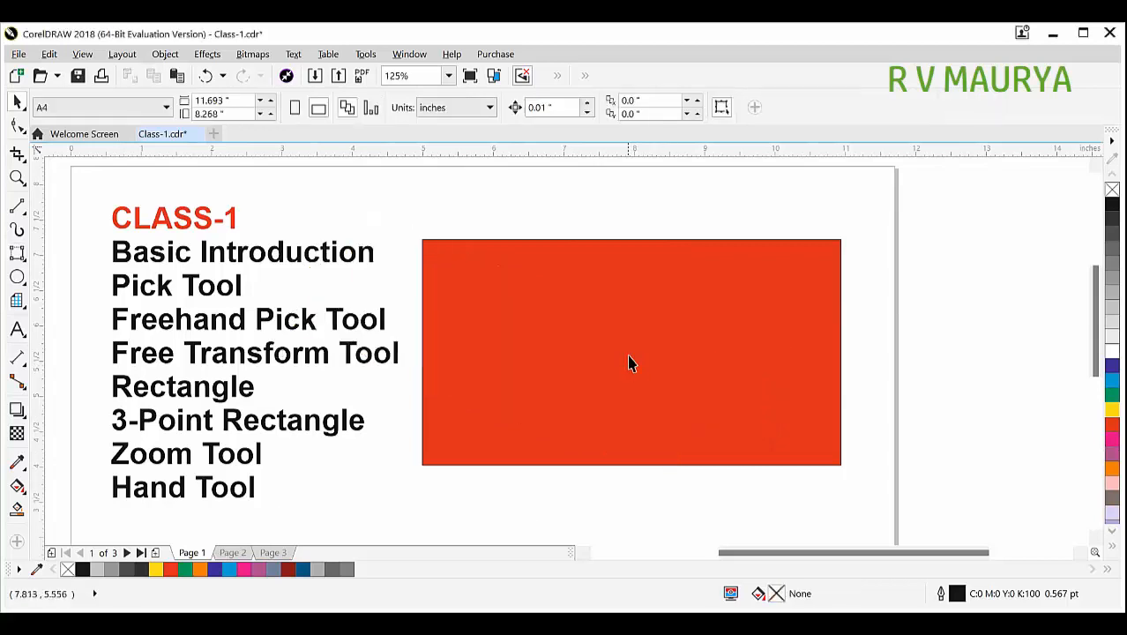
Draw a slanted unfilled 3-point rectangle rising across the red rectangle, then delete it
left_click(17, 253)
left_click_drag(608, 399, 463, 434)
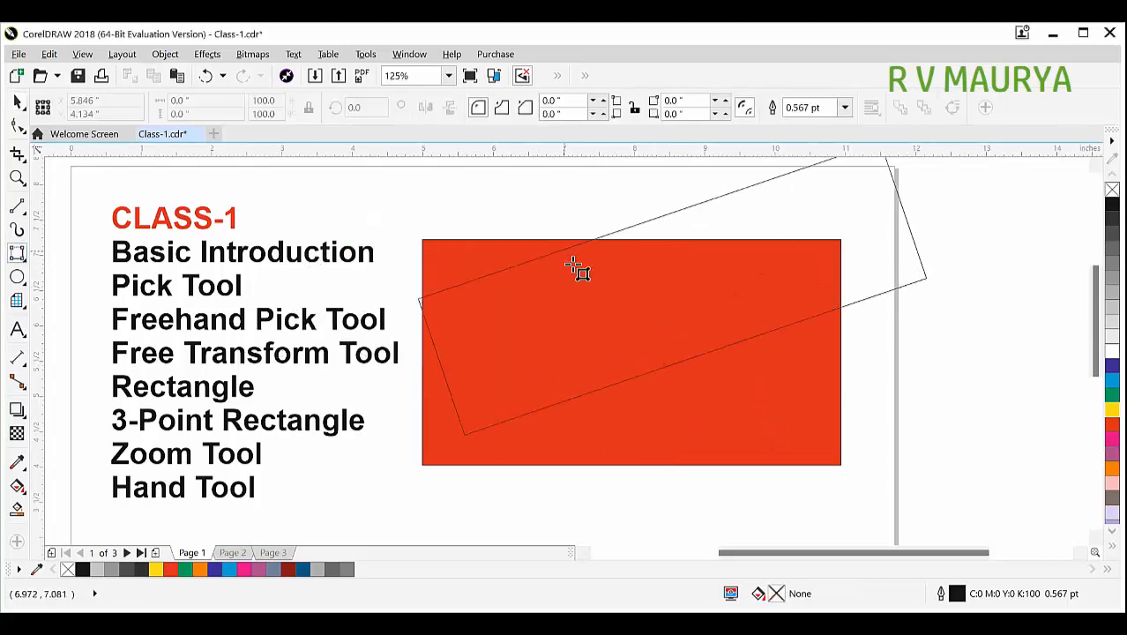
left_click(578, 260)
key("Delete")
Draw a narrow 3-point rectangle at an angle of about 315° across the red rectangle and fill it cyan
left_click_drag(511, 185, 737, 412)
left_click(586, 378)
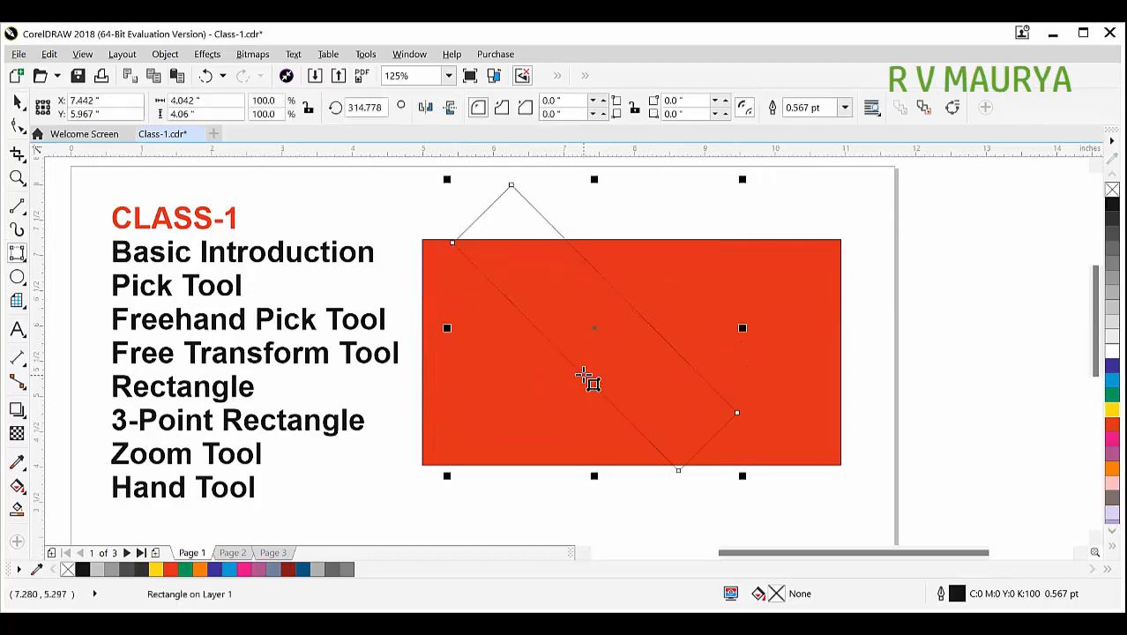
left_click(1111, 380)
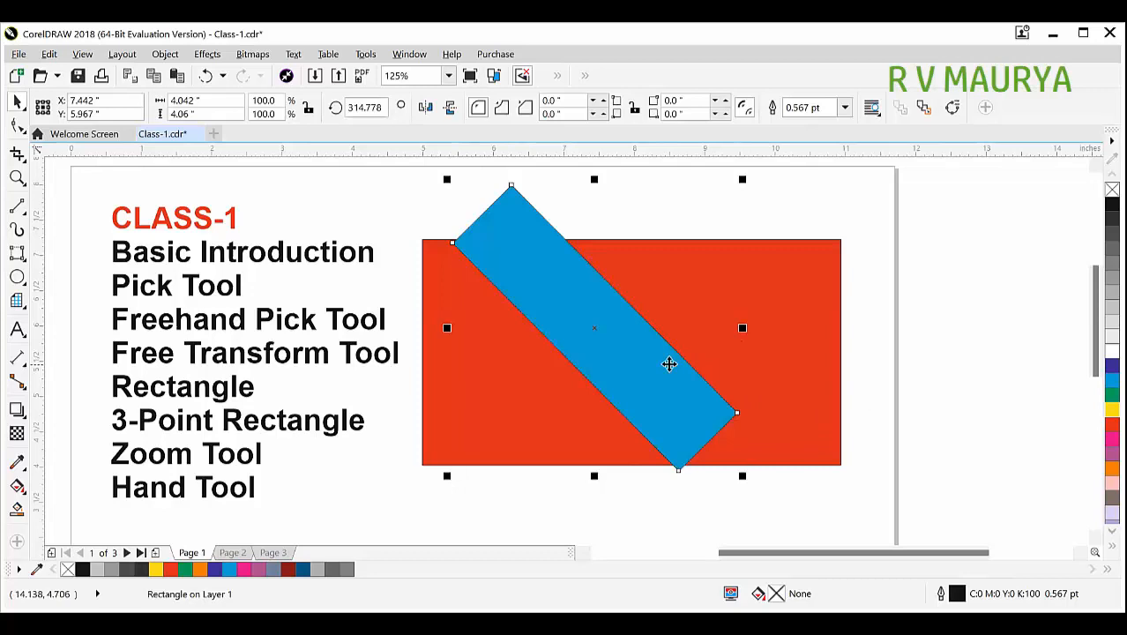
Delete the slanted cyan rectangle and the red rectangle
left_click_drag(647, 348, 629, 310)
key("Delete")
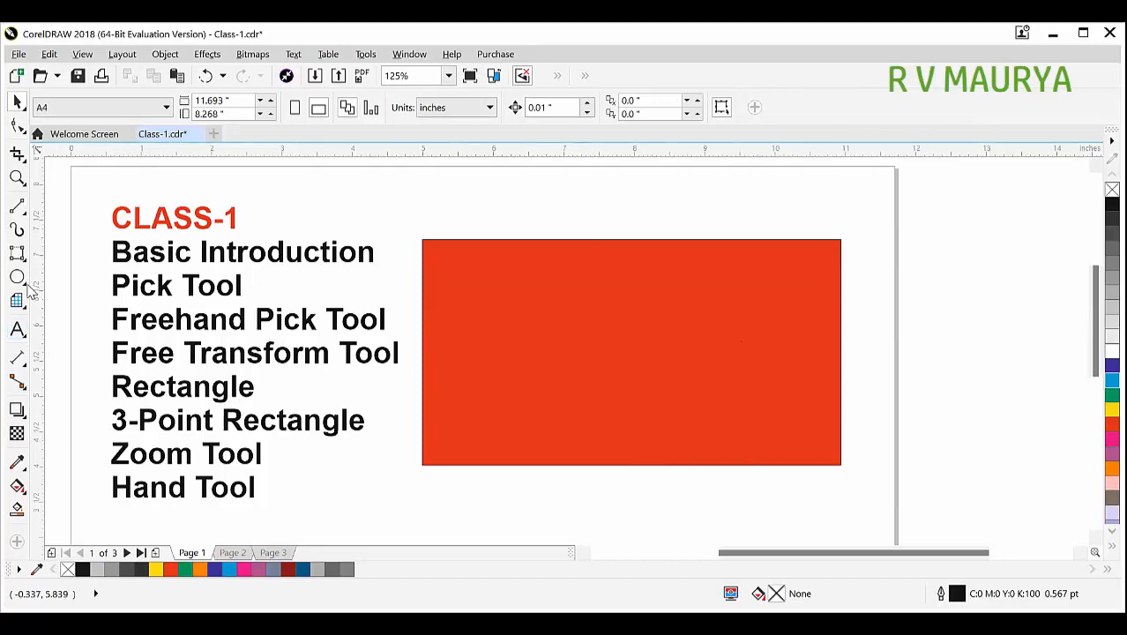
left_click(606, 376)
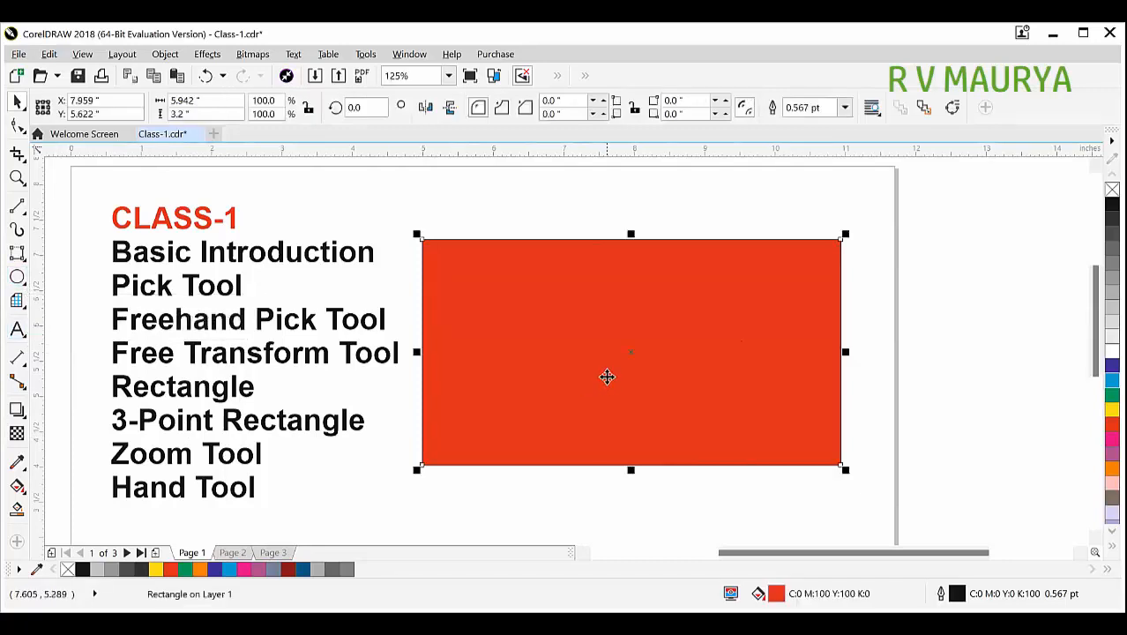
key("Delete")
Draw a perfect circle about 4.16 inches across beside the tool list, fill it cyan, then delete it
left_click(17, 277)
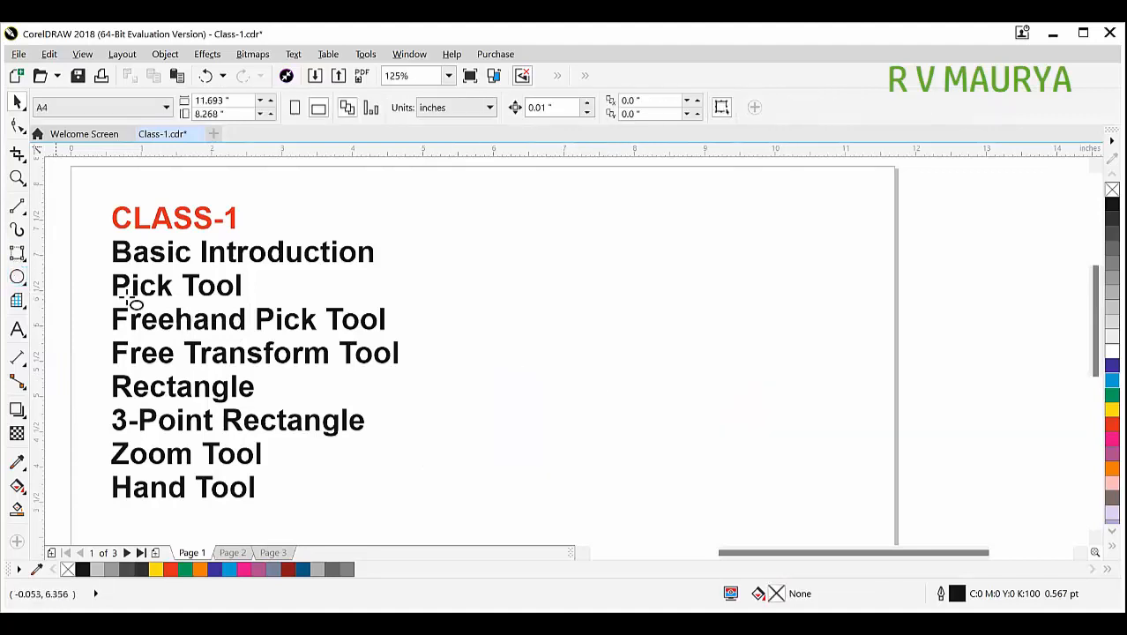
left_click_drag(469, 219, 768, 470)
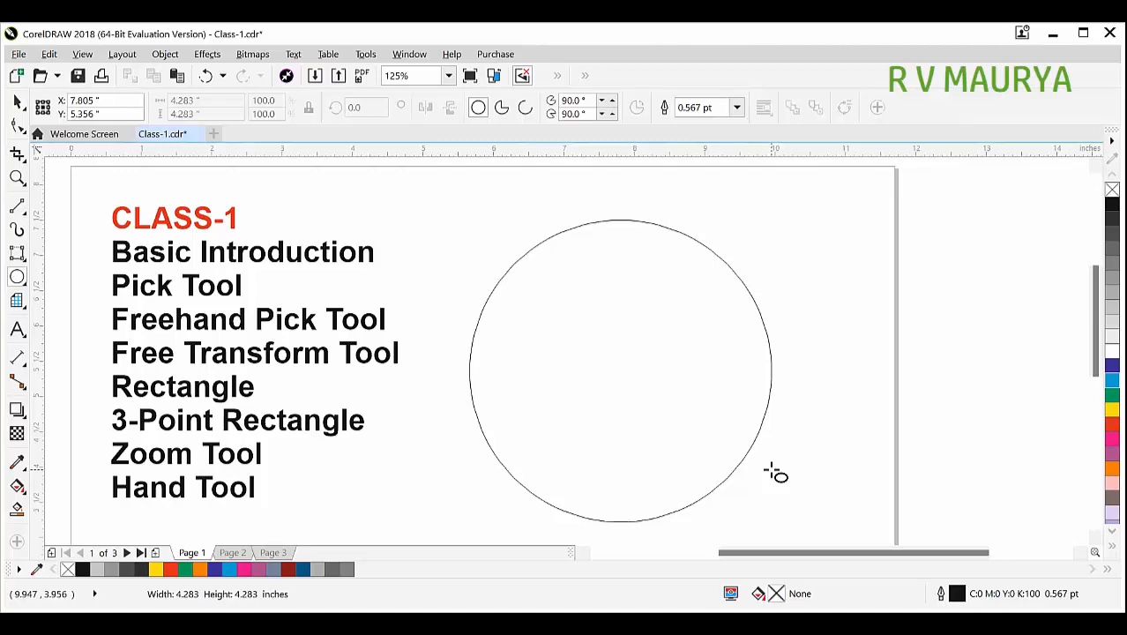
mouse_move(775, 473)
left_mouse_down()
mouse_move(707, 437)
mouse_move(675, 397)
mouse_move(726, 459)
mouse_move(765, 478)
left_mouse_up()
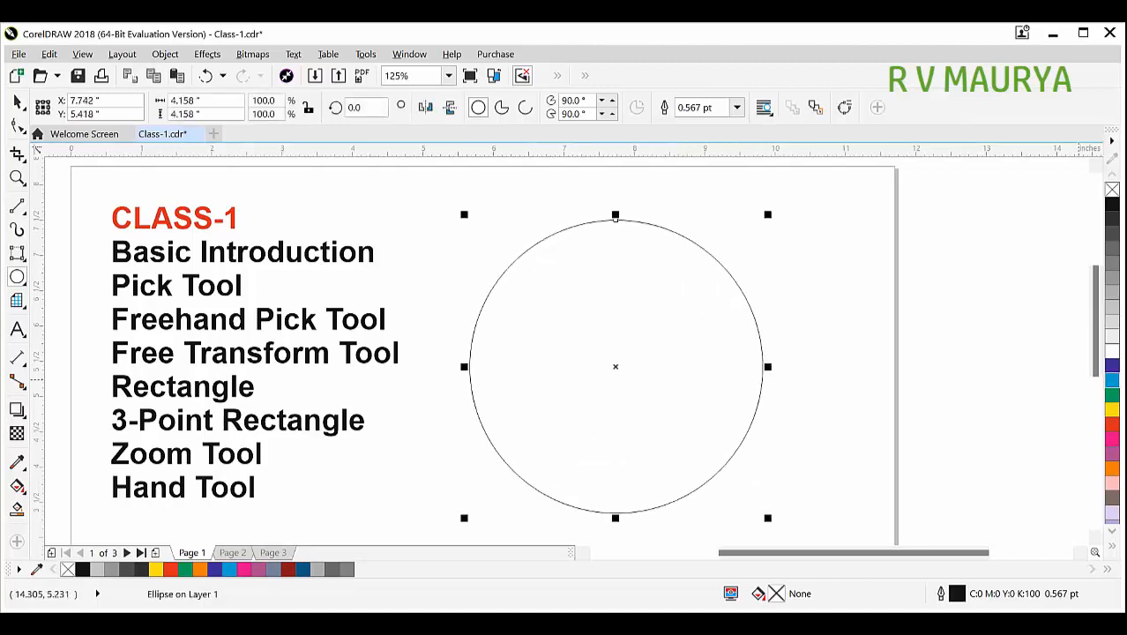
left_click(1110, 380)
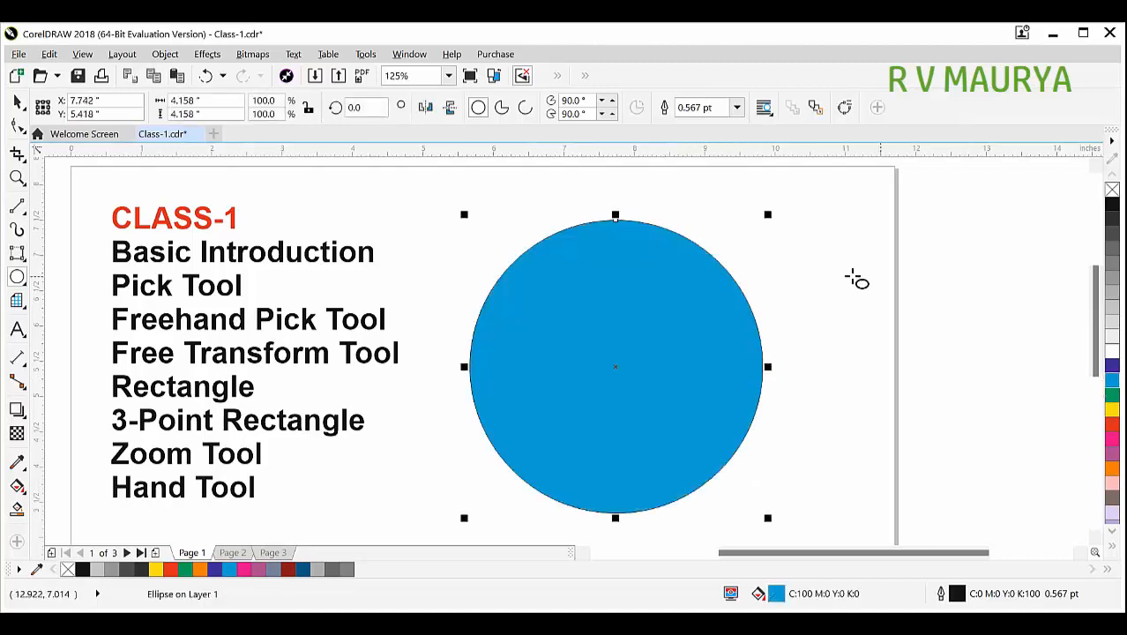
key("Delete")
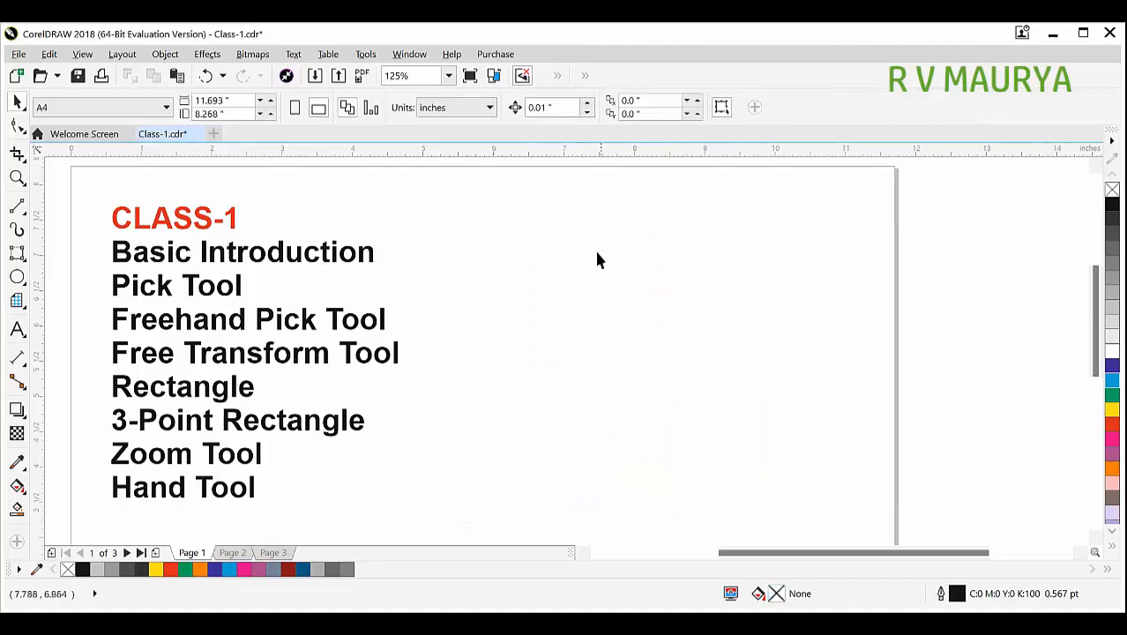
Draw two trial ellipses in the empty area beside the tool list, deleting each one
left_click_drag(453, 212, 773, 437)
key("Delete")
left_click_drag(541, 182, 857, 458)
key("Delete")
Draw an ellipse about 4.61 × 3.65 inches, set its width and height to 4 inches, then delete it
left_click_drag(501, 200, 837, 467)
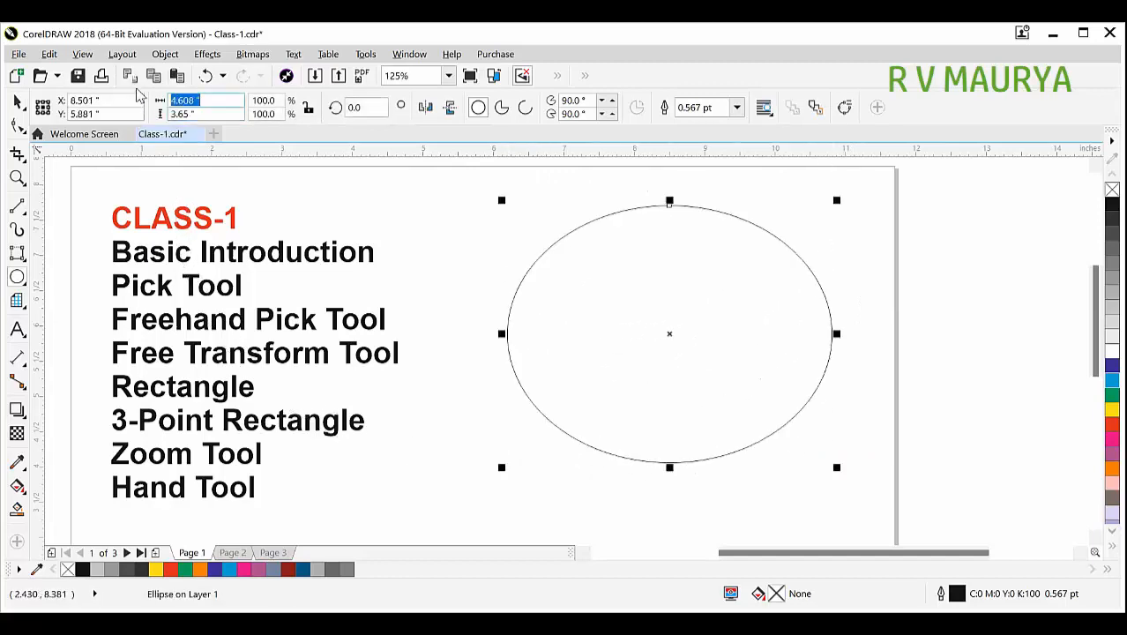
type("4")
key("Tab")
type("4")
key("Return")
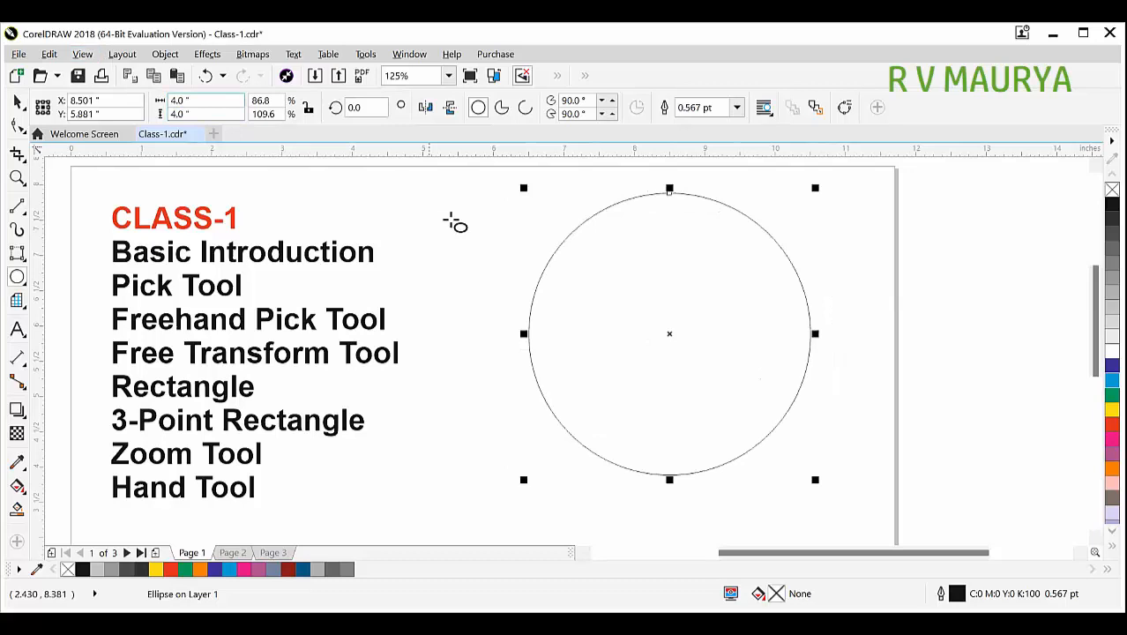
key("Delete")
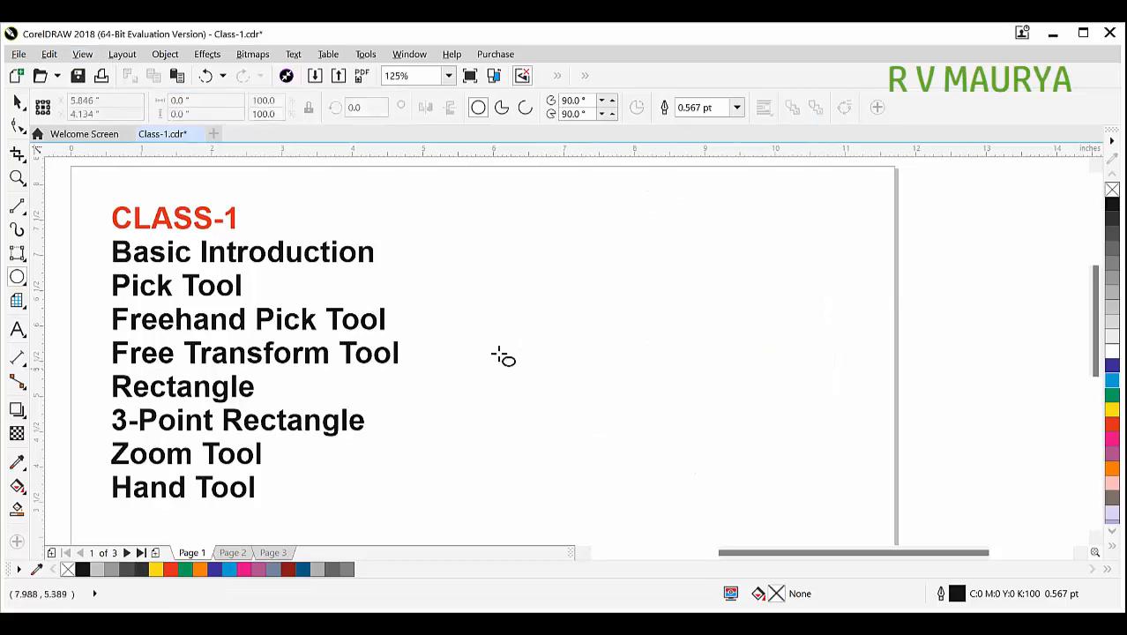
Draw a rectangle about 5.48 × 3.11 inches beside the tool list and fill it cyan
left_click(19, 280)
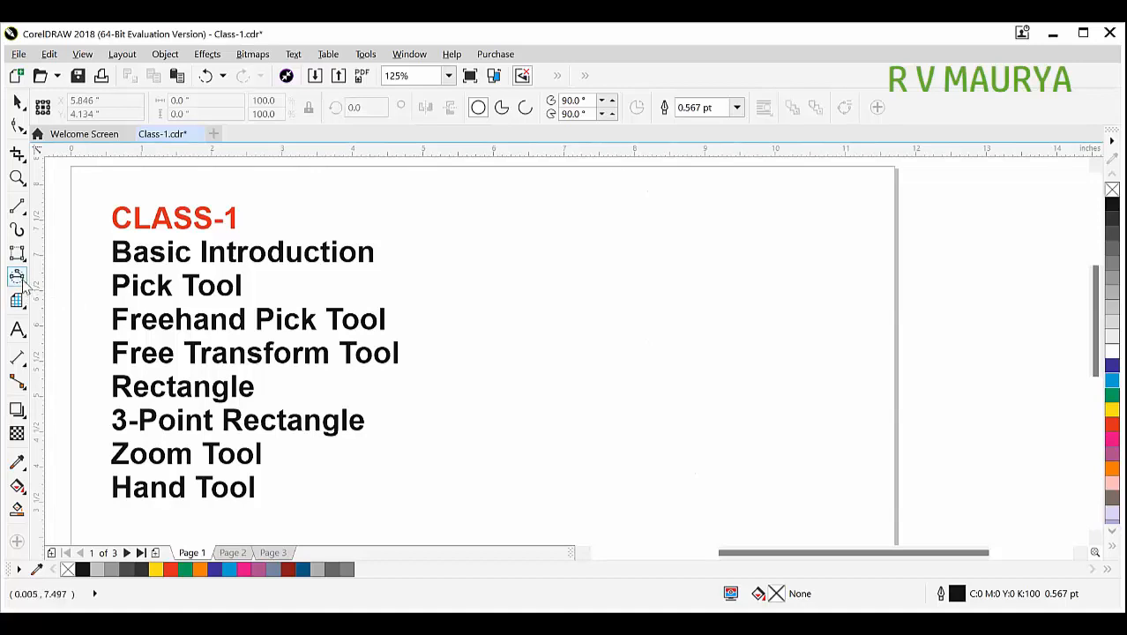
left_click(80, 294)
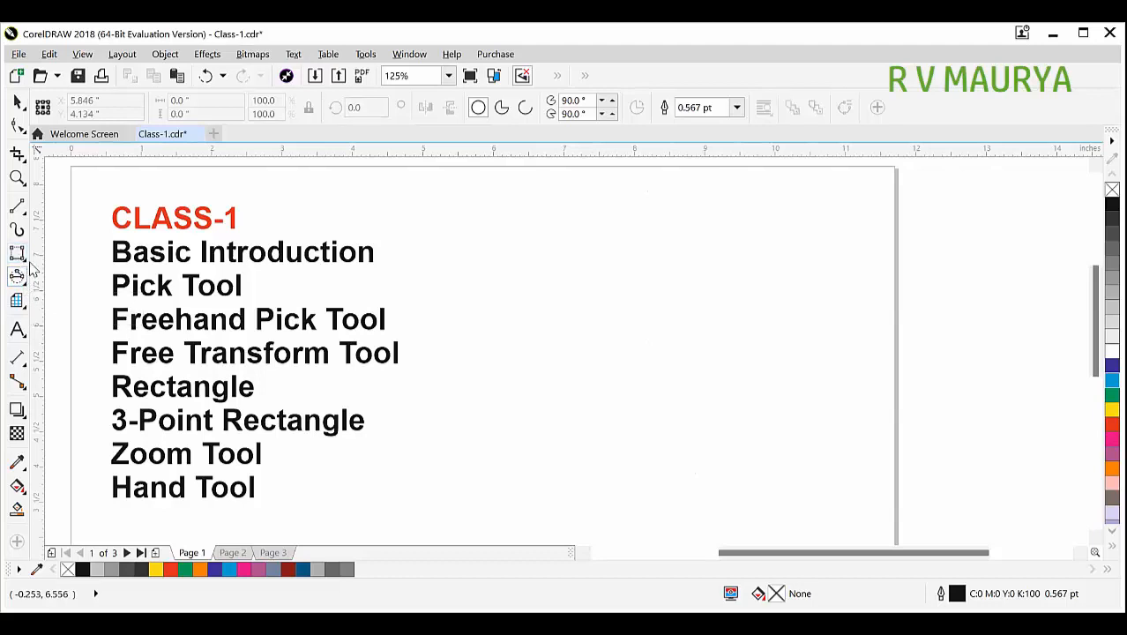
mouse_move(472, 231)
left_mouse_down()
mouse_move(843, 458)
mouse_move(857, 450)
left_mouse_up()
key("space")
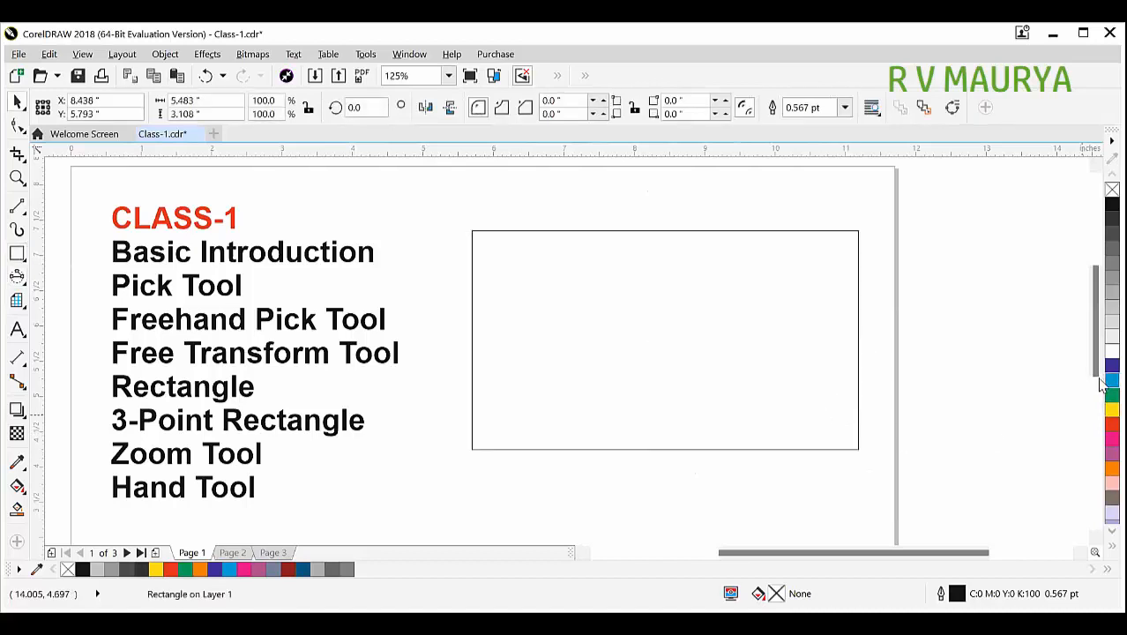
left_click(1111, 380)
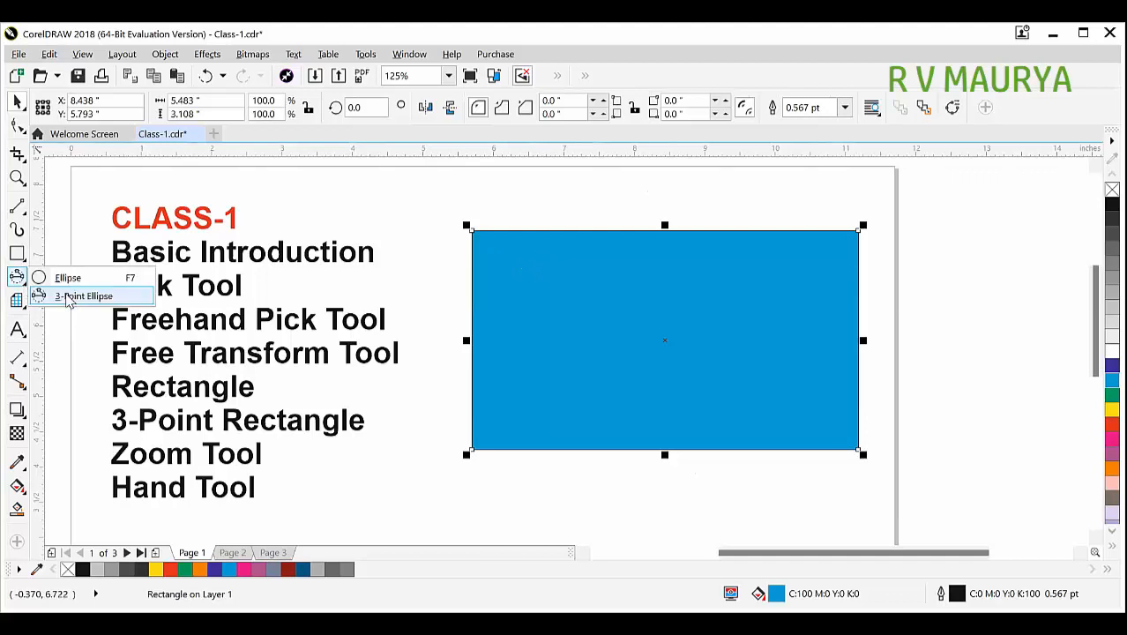
Draw a 3-point ellipse tilted to about 336° over the cyan rectangle and fill it white
left_click(72, 298)
left_click_drag(368, 185, 779, 377)
left_click(504, 407)
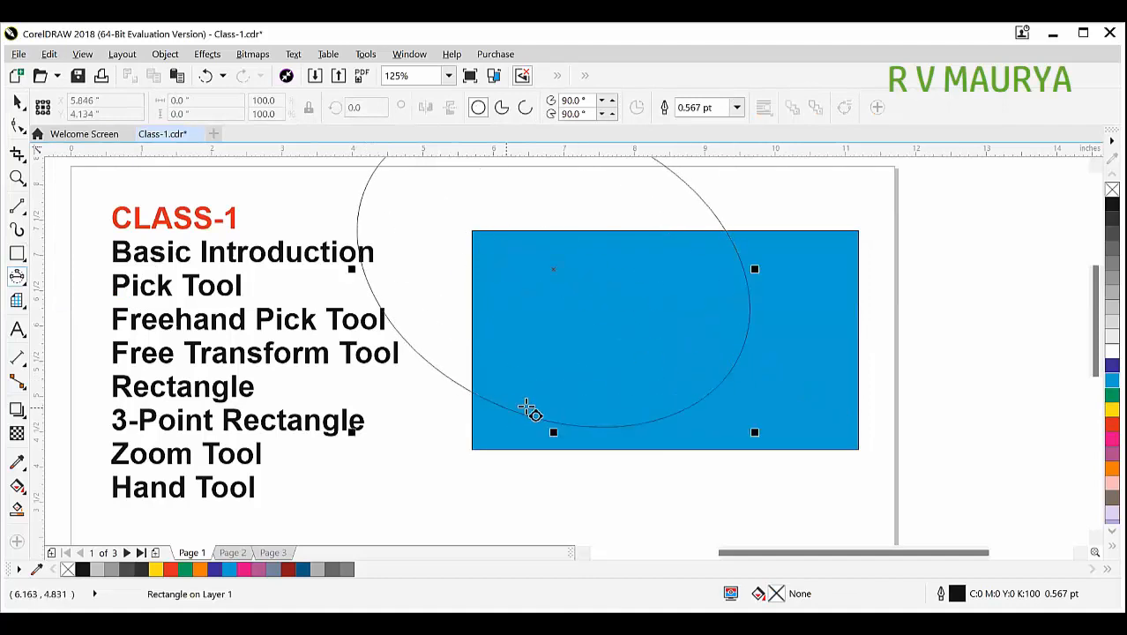
left_click(1111, 351)
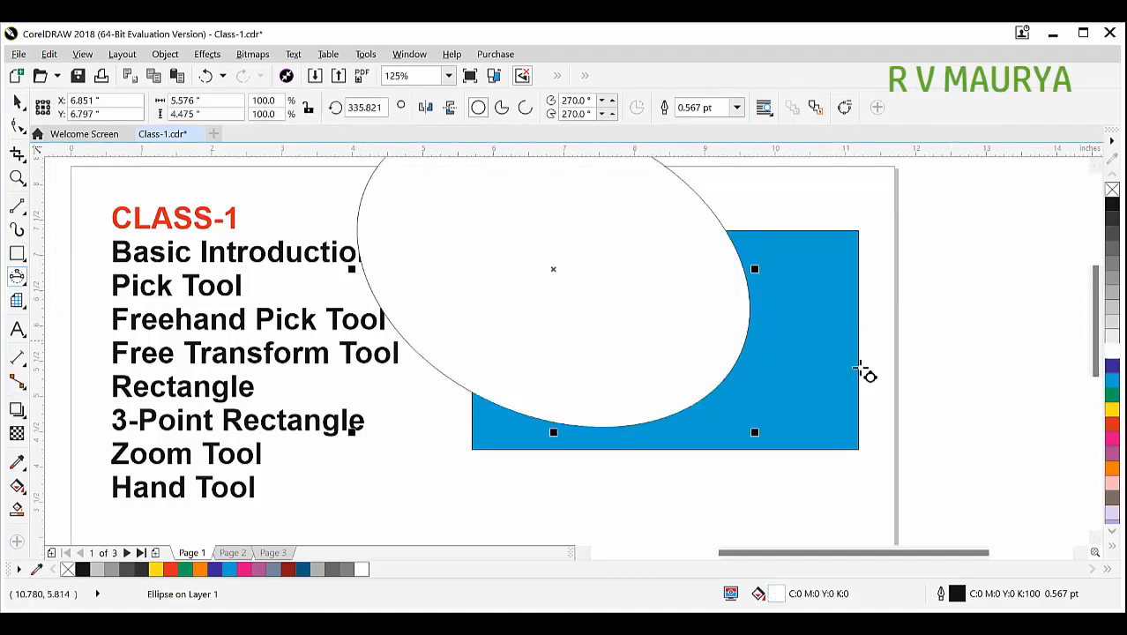
Fill the tilted ellipse over the cyan rectangle yellow, undo a trial red fill, and deselect it
left_click(1111, 408)
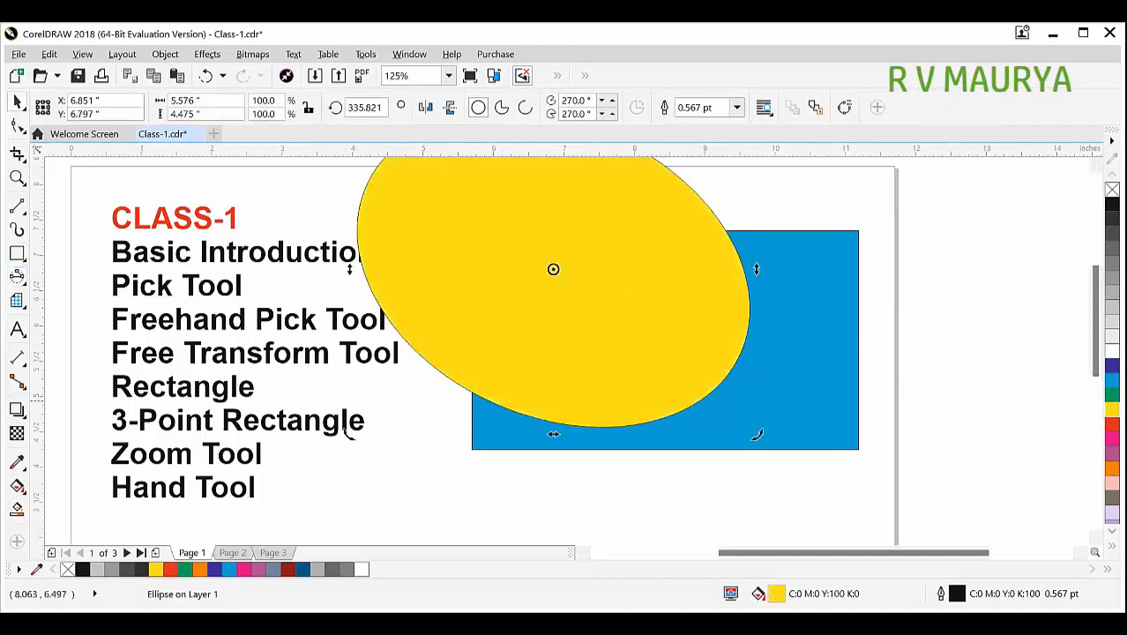
left_click(1110, 424)
key("ctrl+z")
left_click(951, 380)
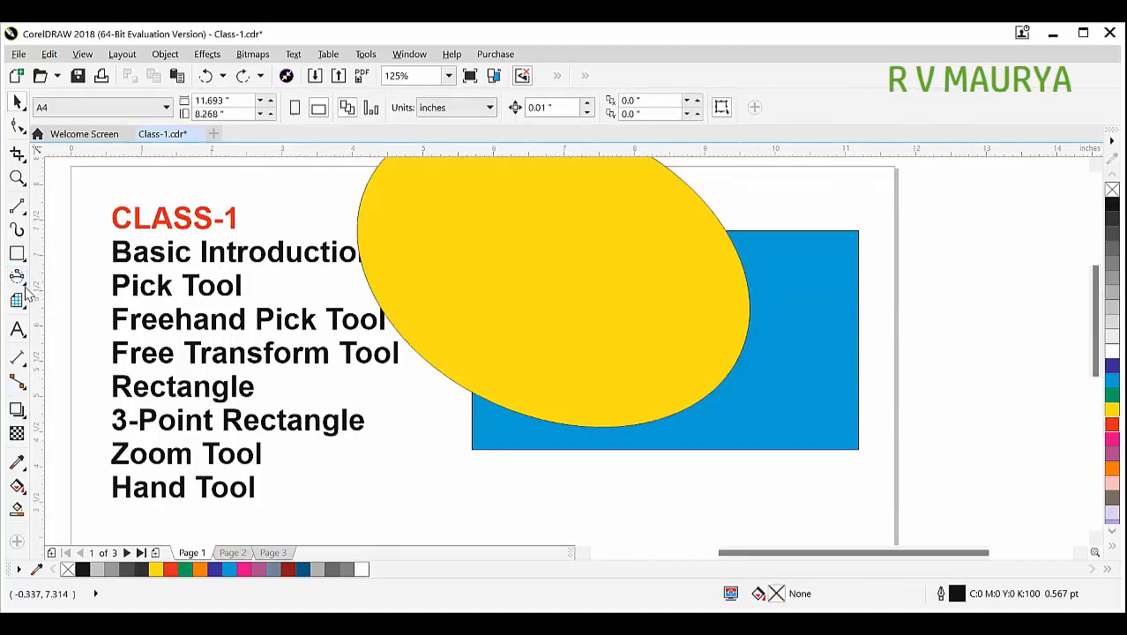
Draw an ellipse about 4.05 × 2.89 inches across the page's right edge and delete the yellow ellipse
key("F7")
left_click_drag(766, 224, 1051, 426)
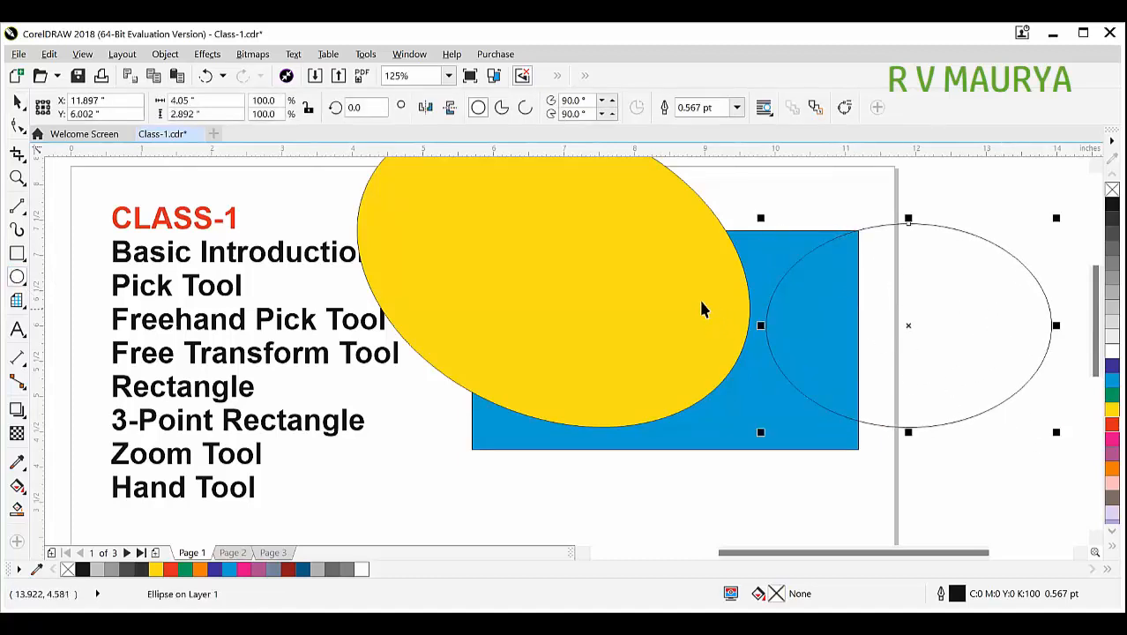
left_click_drag(702, 307, 605, 301)
key("Delete")
Move the unfilled ellipse over the cyan rectangle's upper right corner and rotate it to about 21.6°
left_click_drag(978, 344, 814, 291)
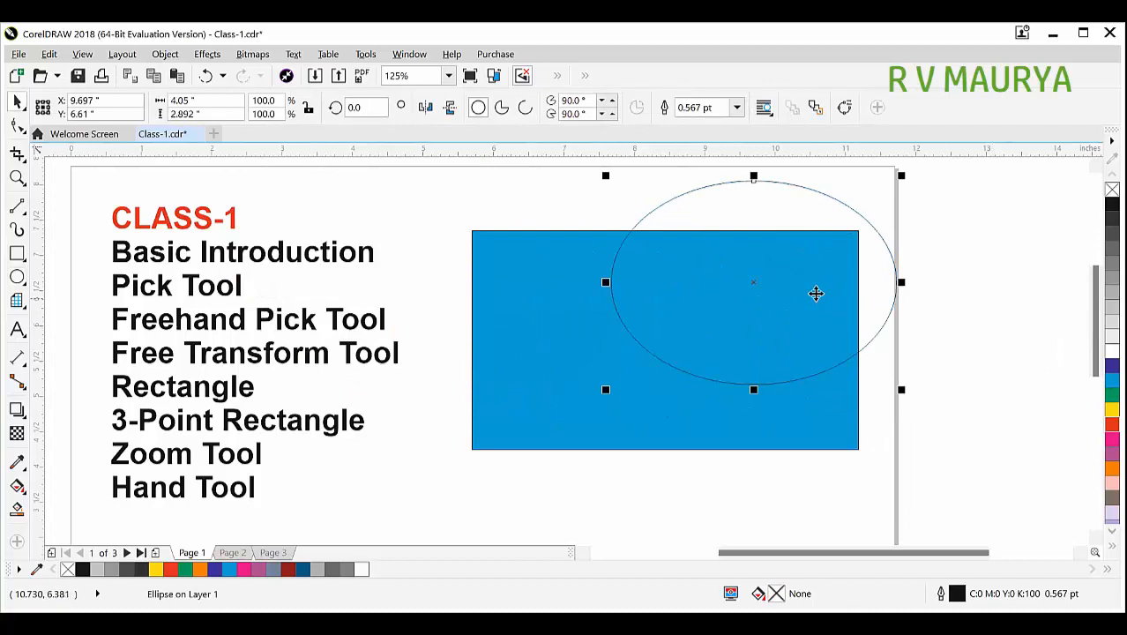
left_click(766, 213)
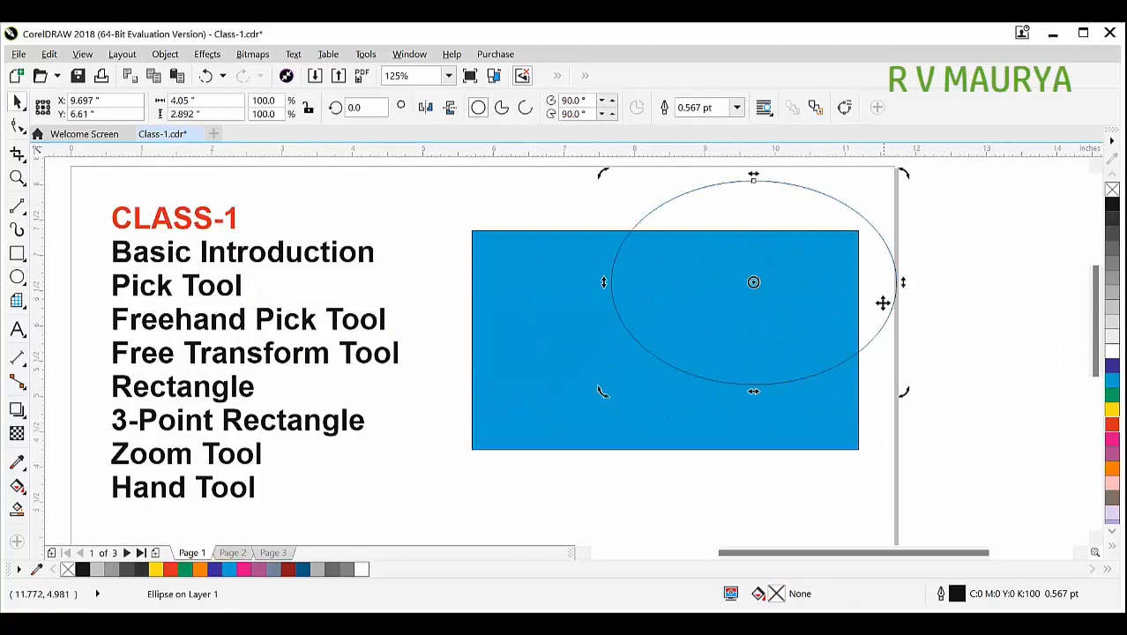
left_click(883, 274)
left_click(885, 254)
left_click_drag(602, 389, 646, 446)
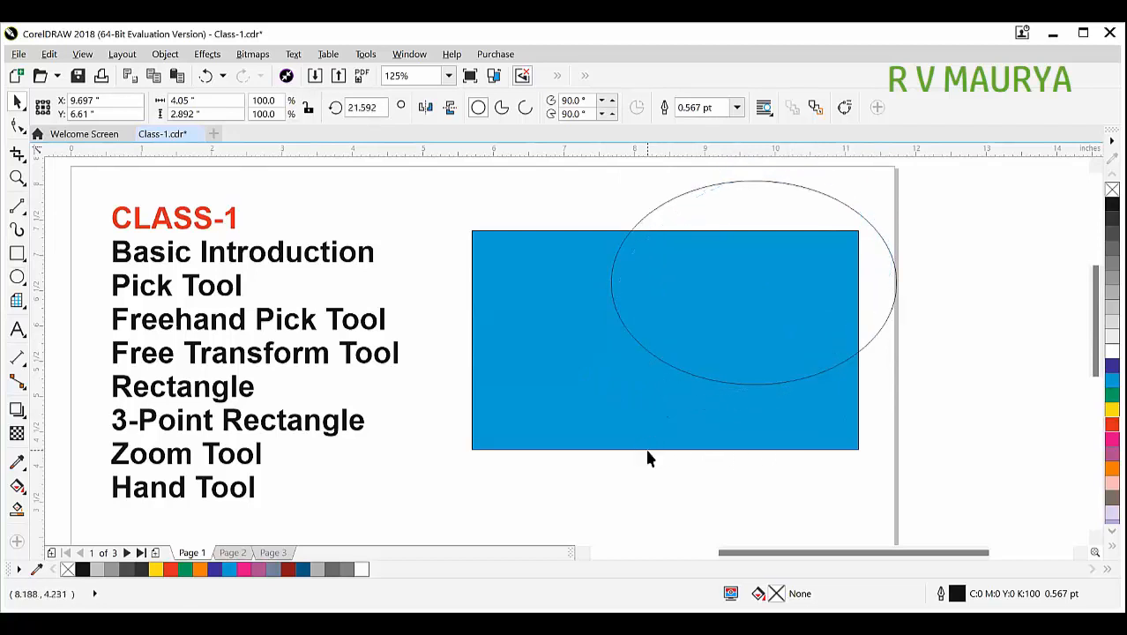
Enlarge the rotated ellipse to about 4.69 × 3.68 inches, then delete it
left_click(607, 414)
left_click_drag(609, 398, 554, 437)
left_click_drag(862, 282, 886, 277)
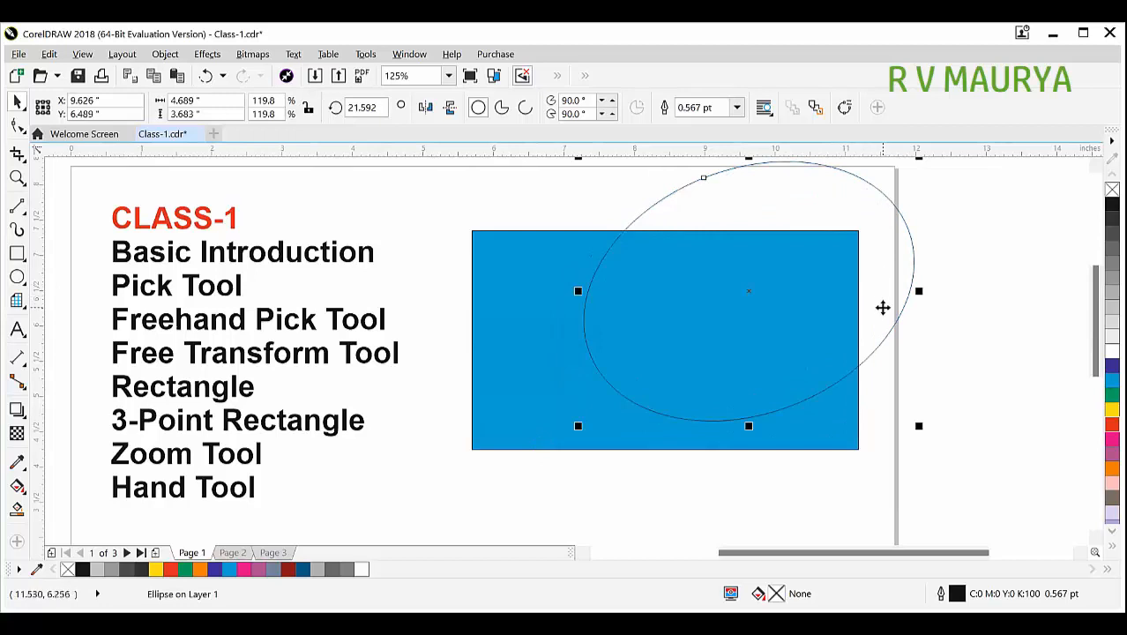
key("Delete")
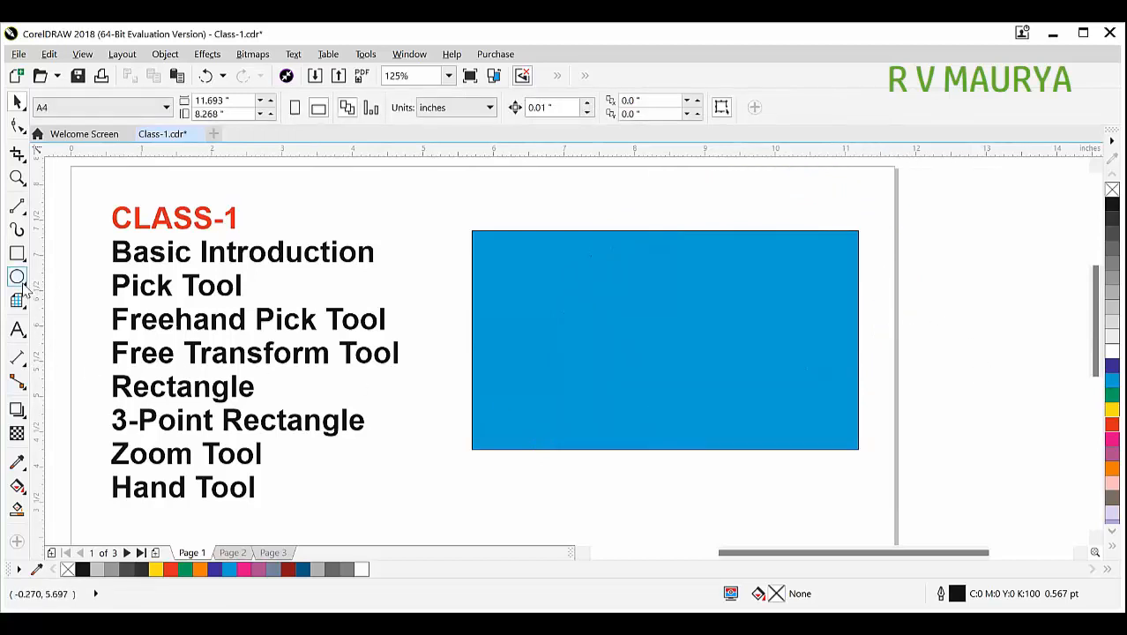
Draw a 3-point ellipse about 5.89 × 4.52 inches tilted to about 331°, then delete it
left_click_drag(392, 171, 787, 390)
left_click(498, 383)
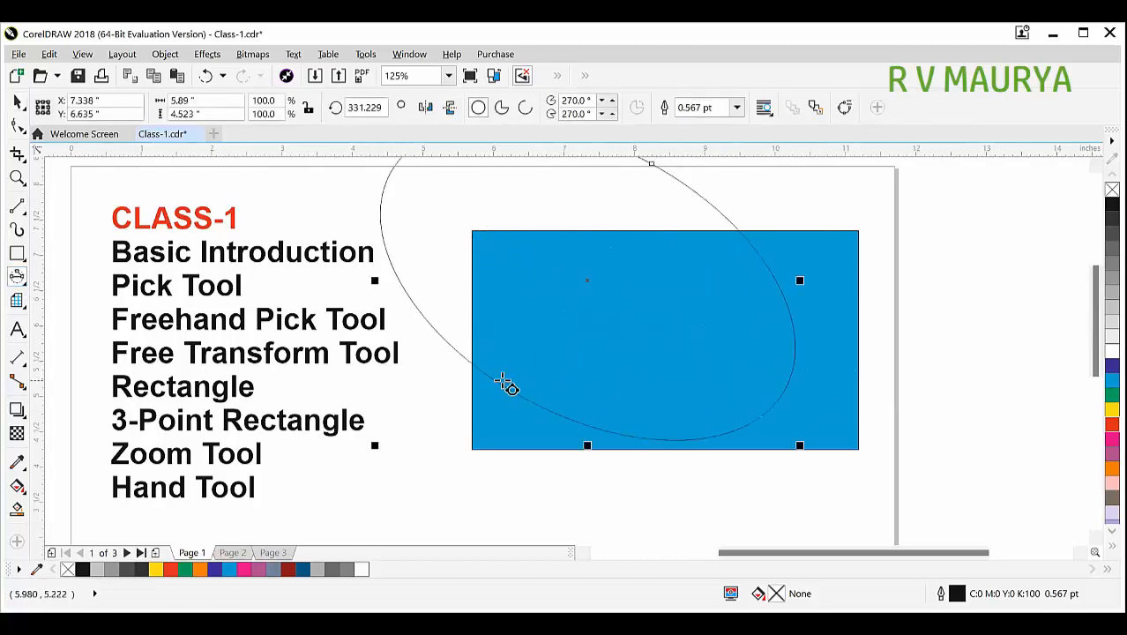
key("Delete")
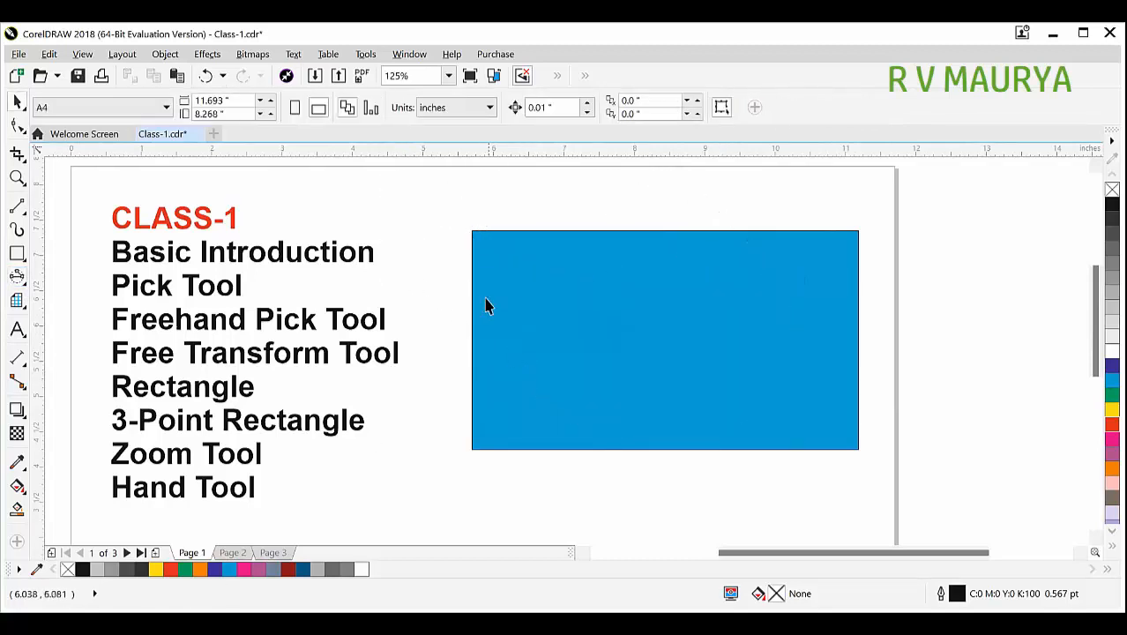
Draw a white-filled 3-point ellipse about 4.85 × 4.05 inches overlapping the rectangle's upper left, and rotate it to about 337°
left_click_drag(407, 191, 726, 376)
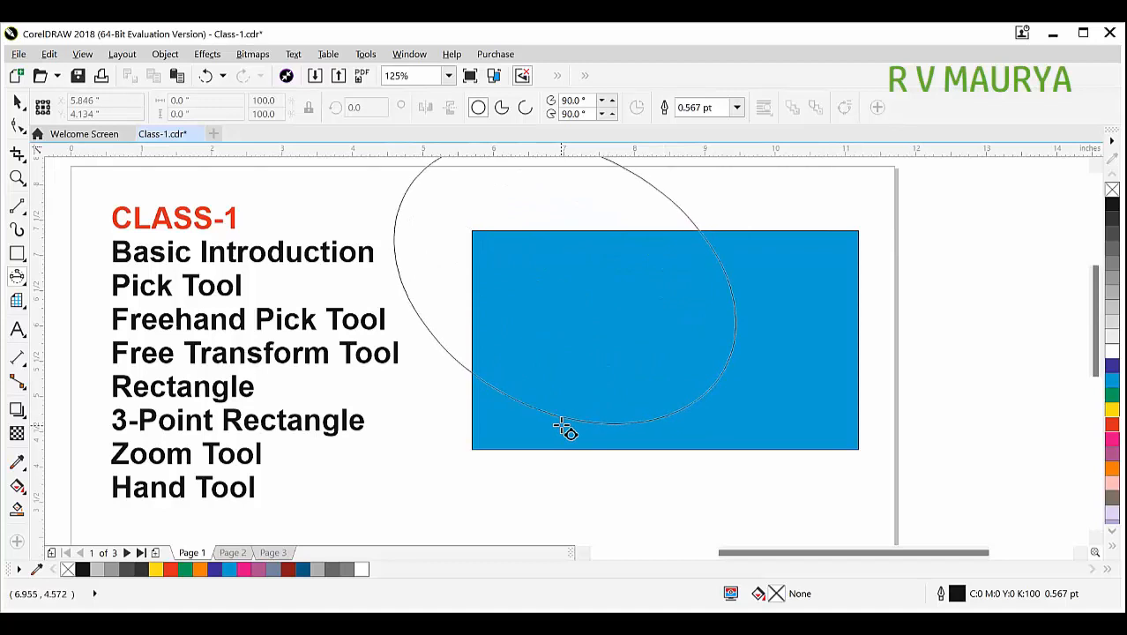
left_click(563, 427)
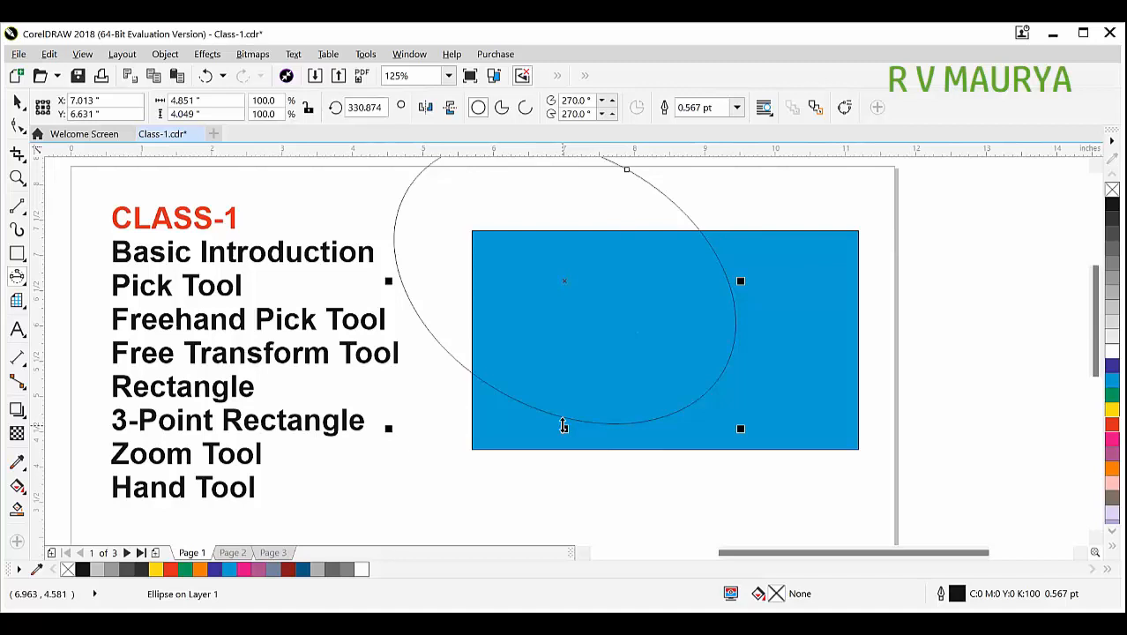
left_click(1111, 351)
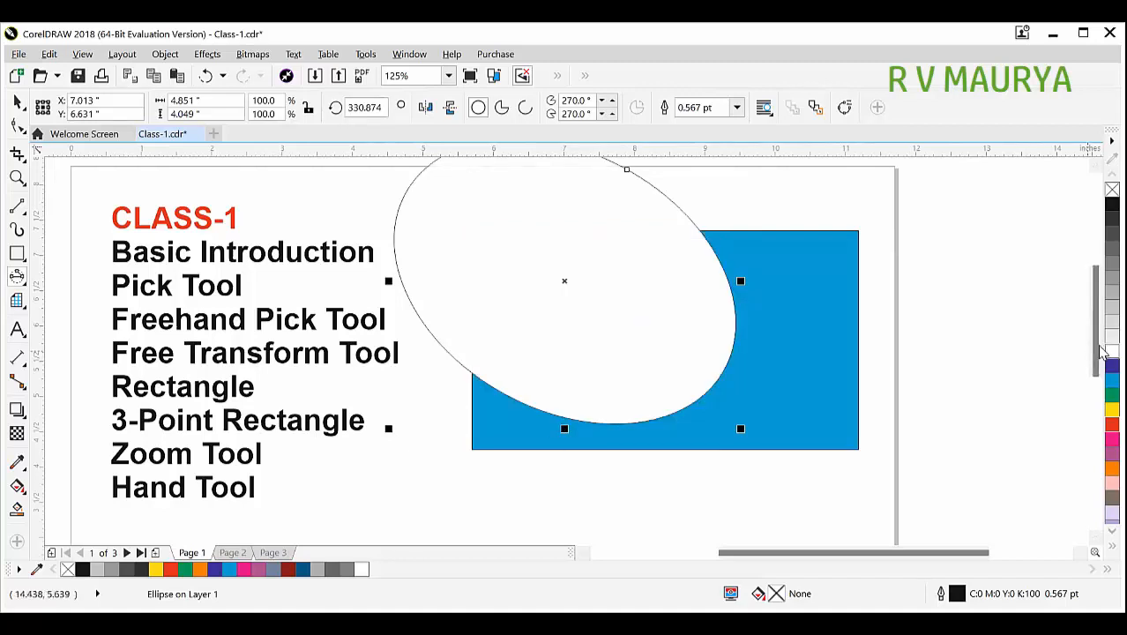
key("space")
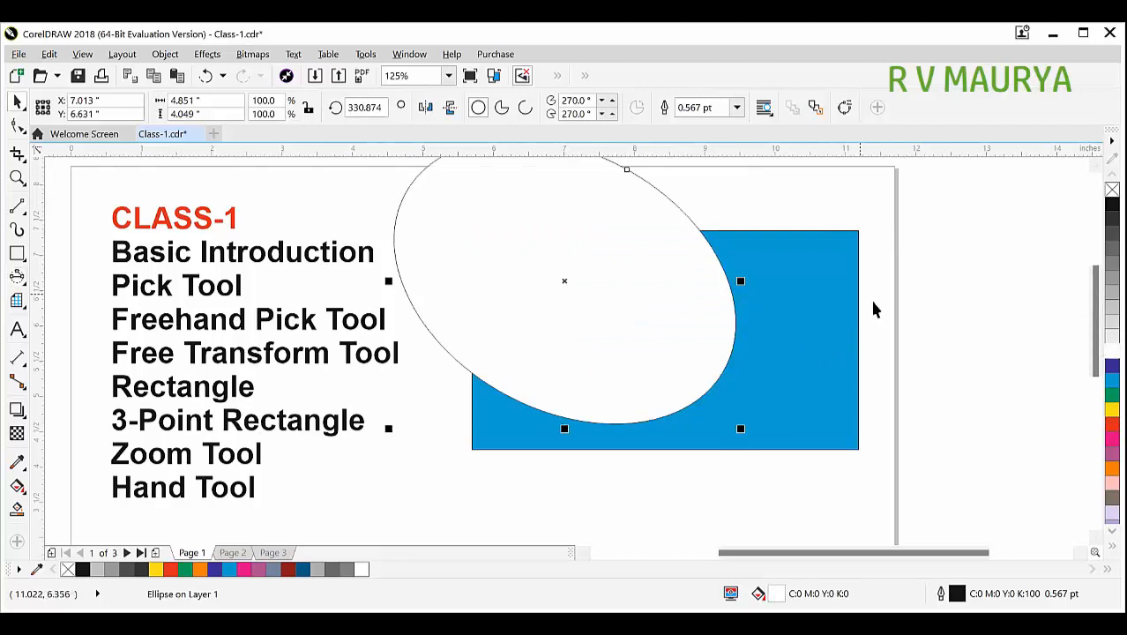
left_click_drag(736, 427, 760, 417)
Cut the white ellipse out of the cyan rectangle, and undo a trial move of the cut shape
left_click(963, 370)
left_click(580, 322)
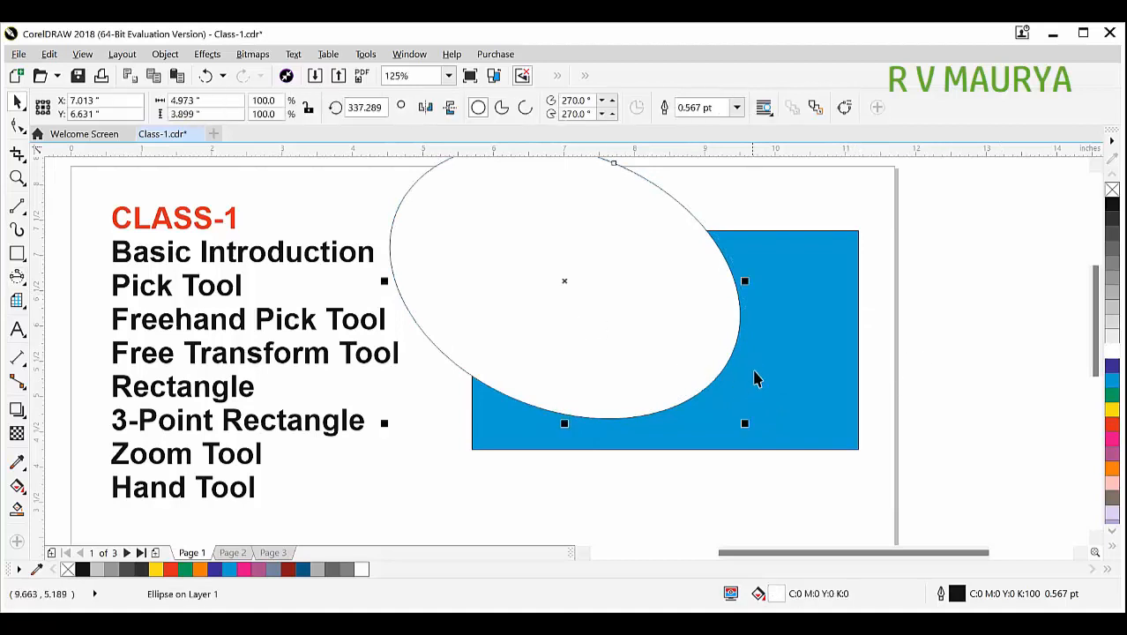
left_click(753, 377, "shift")
left_click(624, 106)
left_click(907, 335)
left_click_drag(794, 313, 827, 328)
key("ctrl+z")
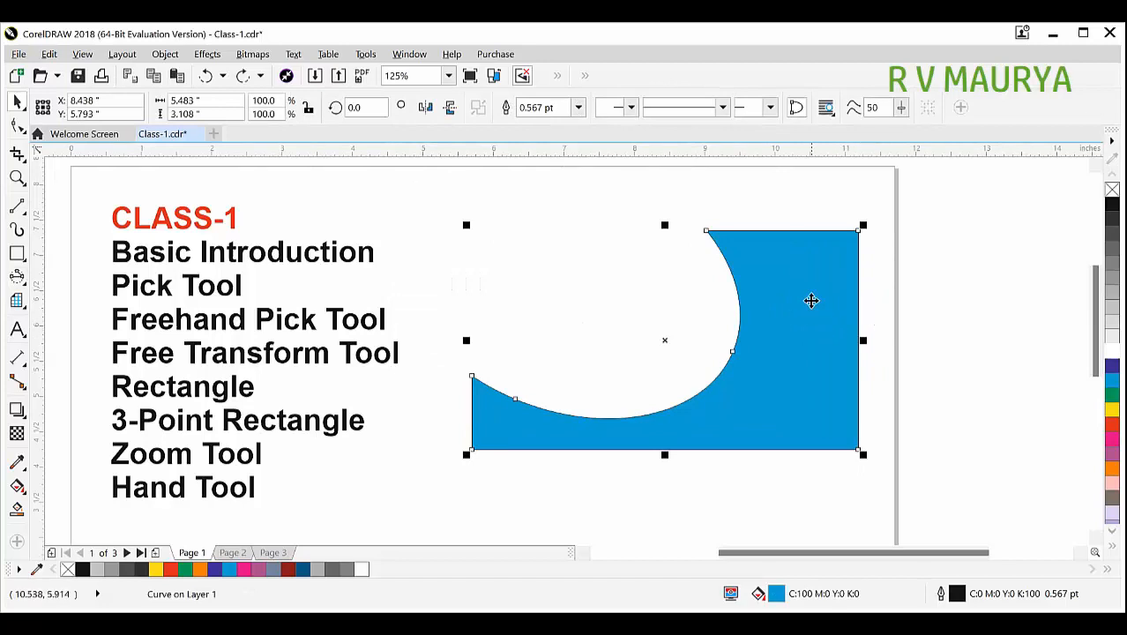
Reshape the cut cyan shape with the Shape tool by moving its upper right node inward, then delete the shape
left_click(17, 126)
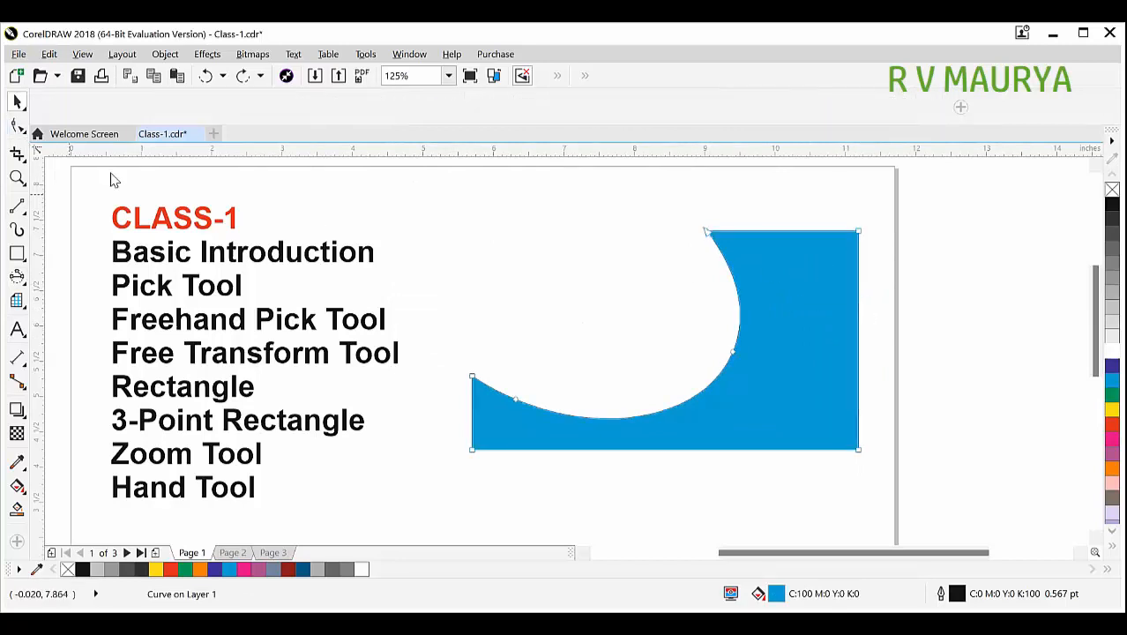
left_click_drag(832, 214, 889, 448)
left_click_drag(858, 231, 794, 230)
key("space")
key("Delete")
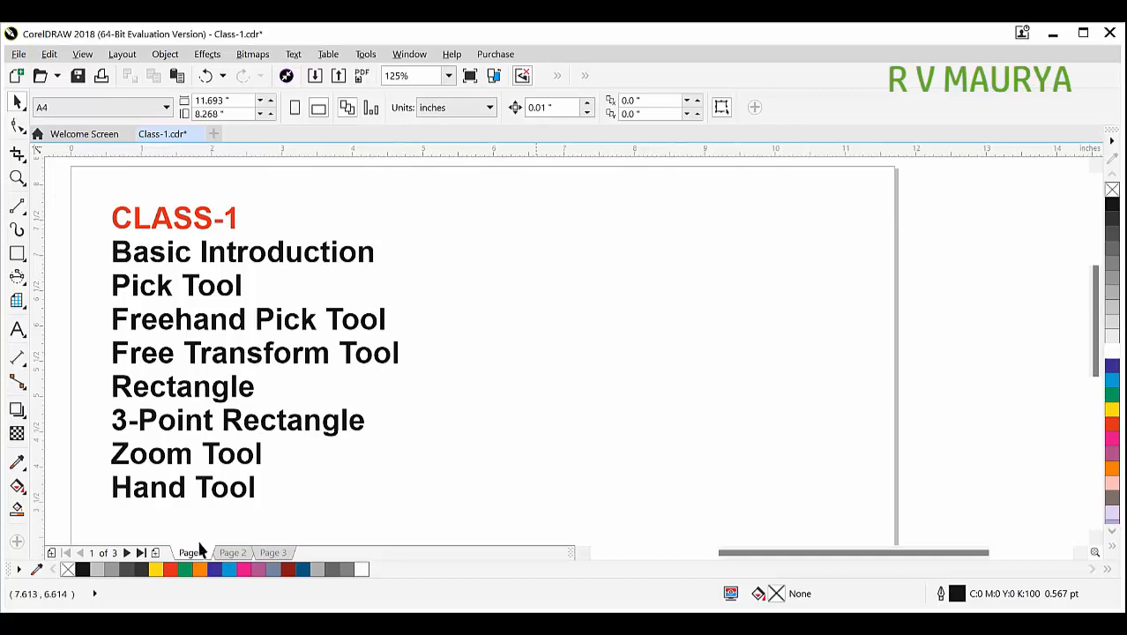
Select the Class 1 text list and zoom the page out and back in to 83% with the Zoom tool
left_click(175, 494)
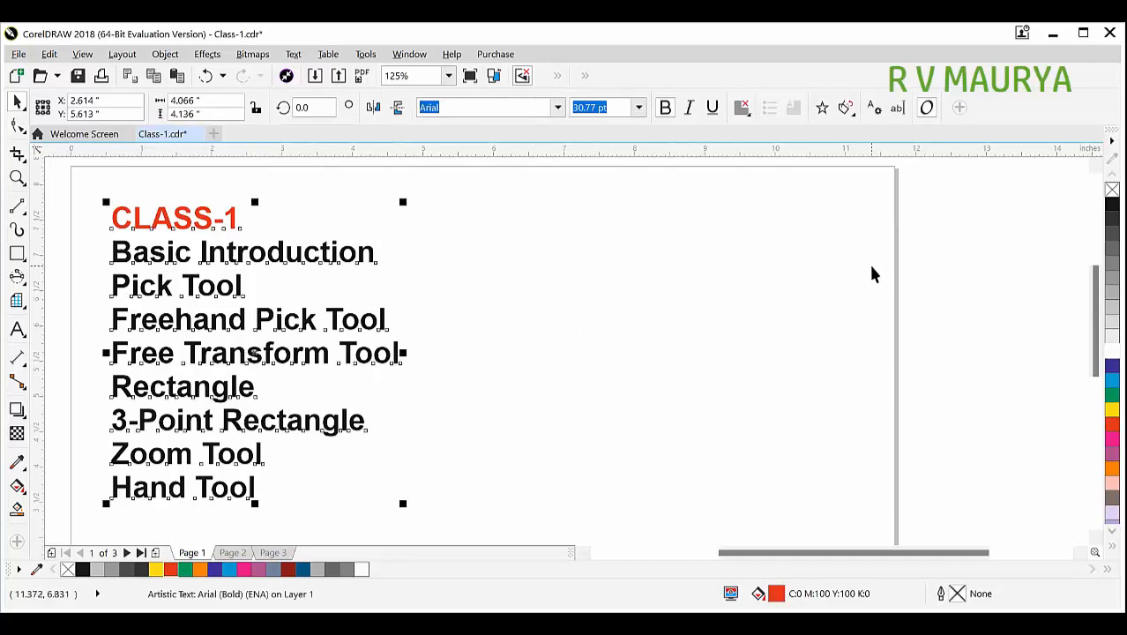
scroll(831, 276, "down", 1)
key("z")
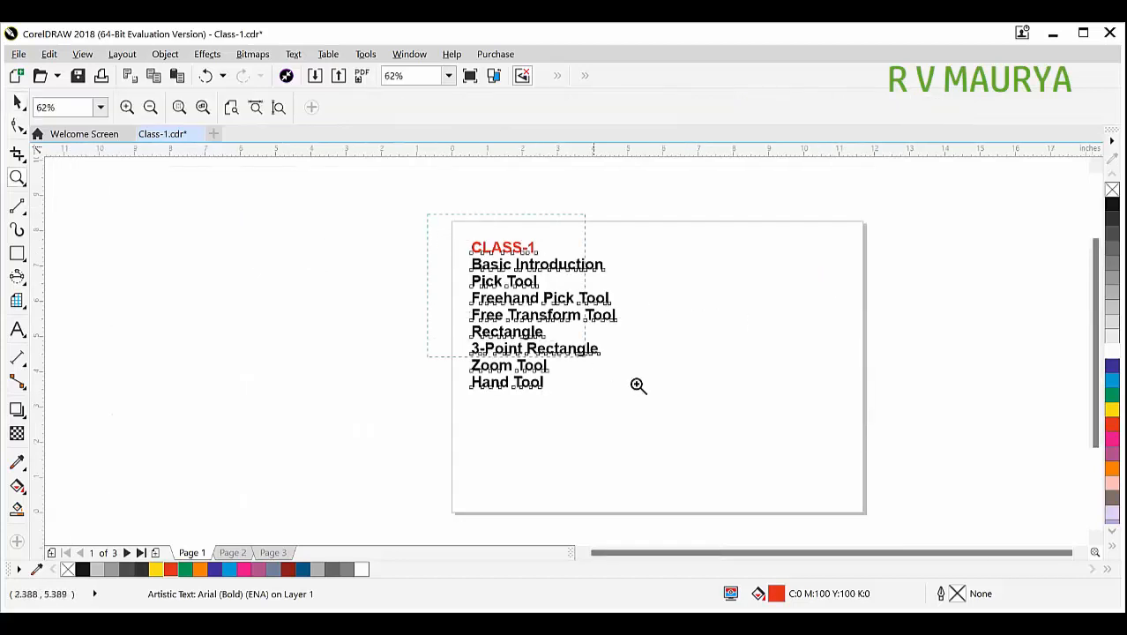
scroll(895, 494, "up", 1)
key("space")
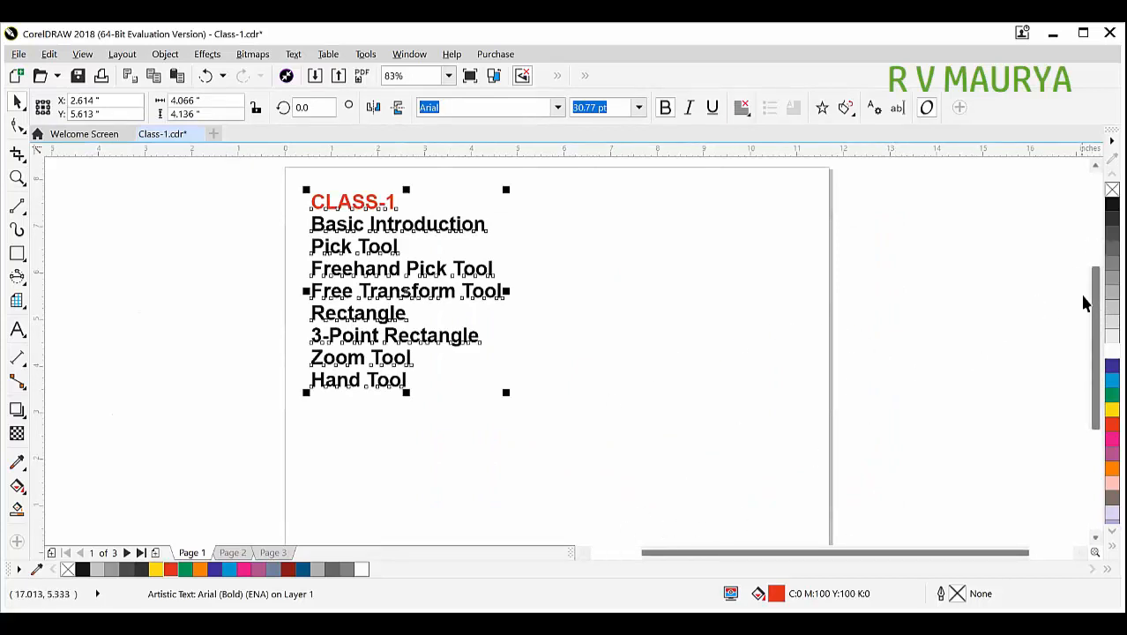
Look over the page and its surroundings by scrolling vertically and horizontally and zooming between 37% and 75%
left_click_drag(1095, 283, 1098, 295)
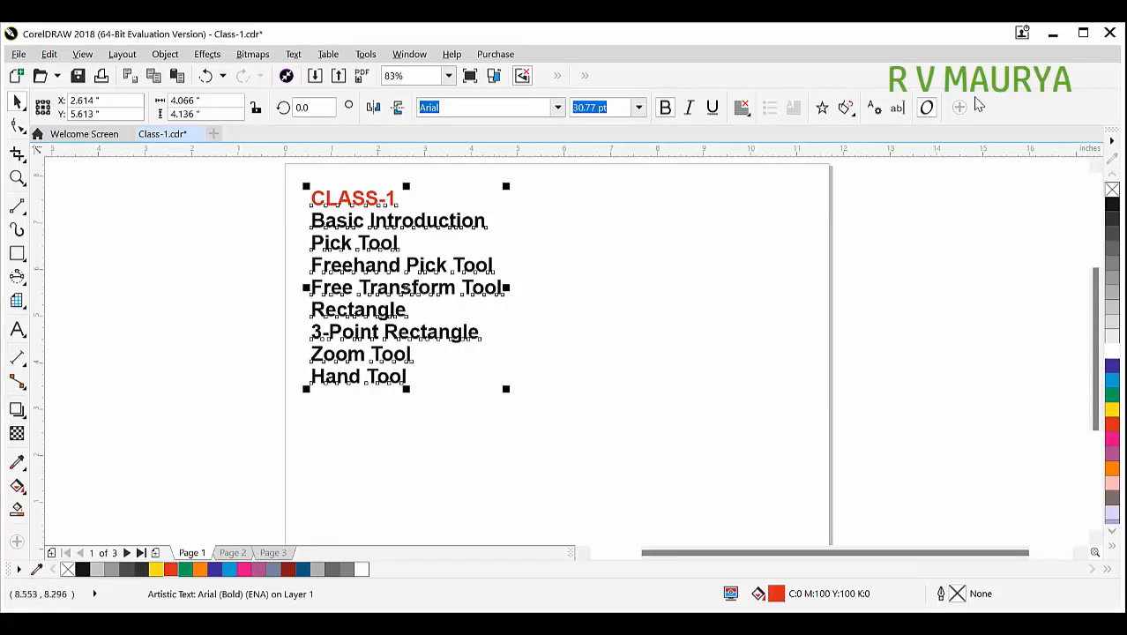
left_click_drag(1093, 304, 995, 489)
scroll(991, 551, "left", 3)
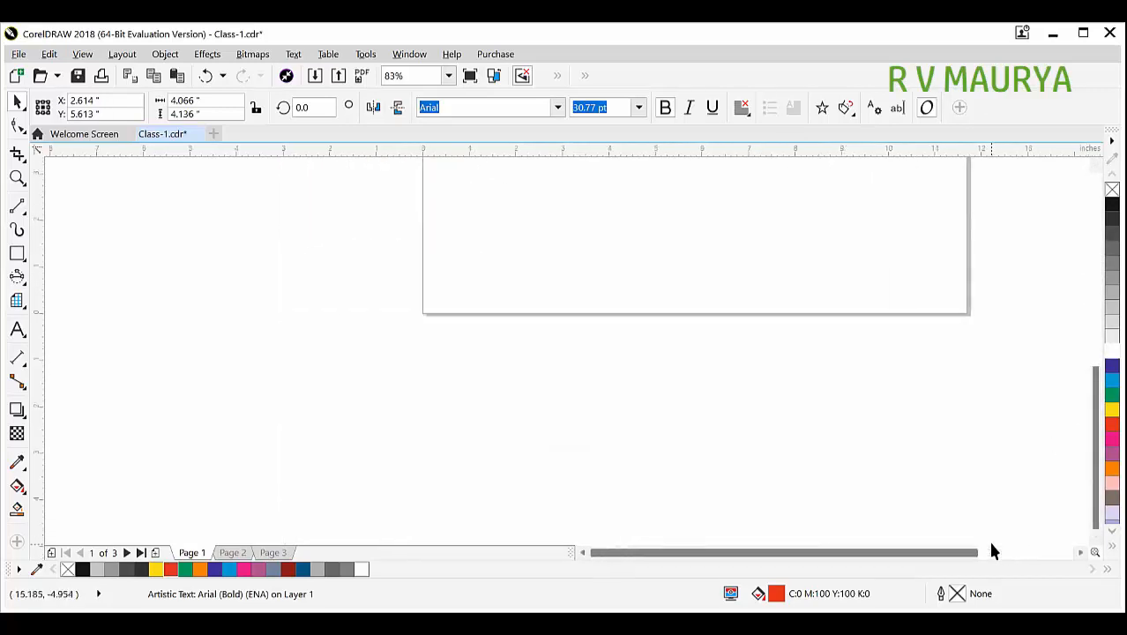
scroll(881, 552, "right", 3)
scroll(999, 552, "left", 3)
scroll(1045, 552, "right", 3)
scroll(1045, 552, "right", 1)
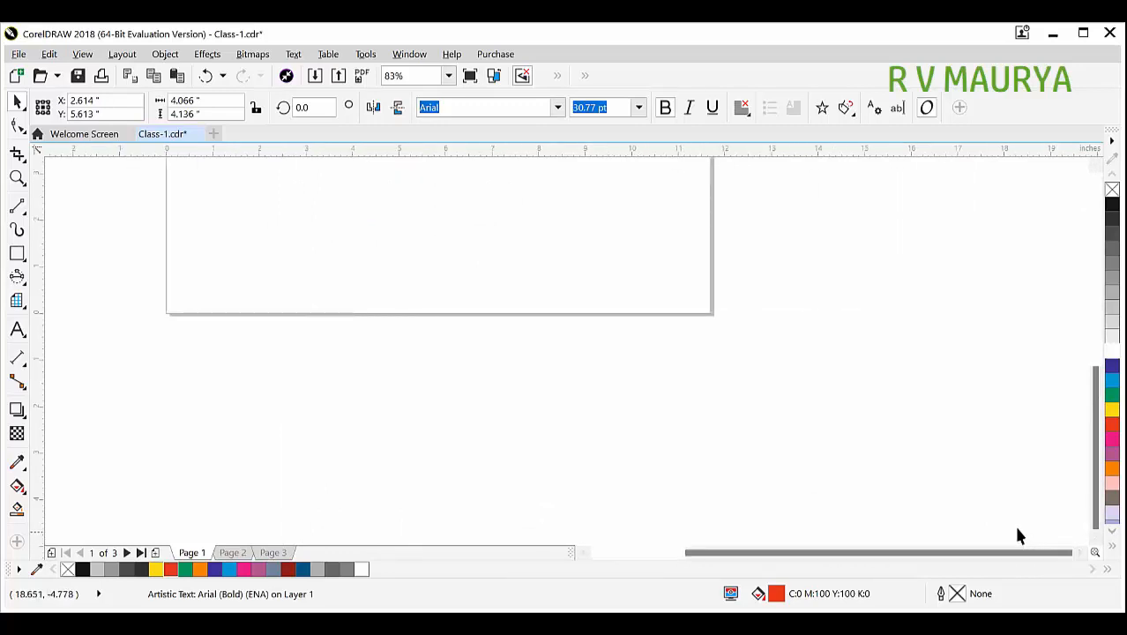
scroll(657, 300, "down", 5)
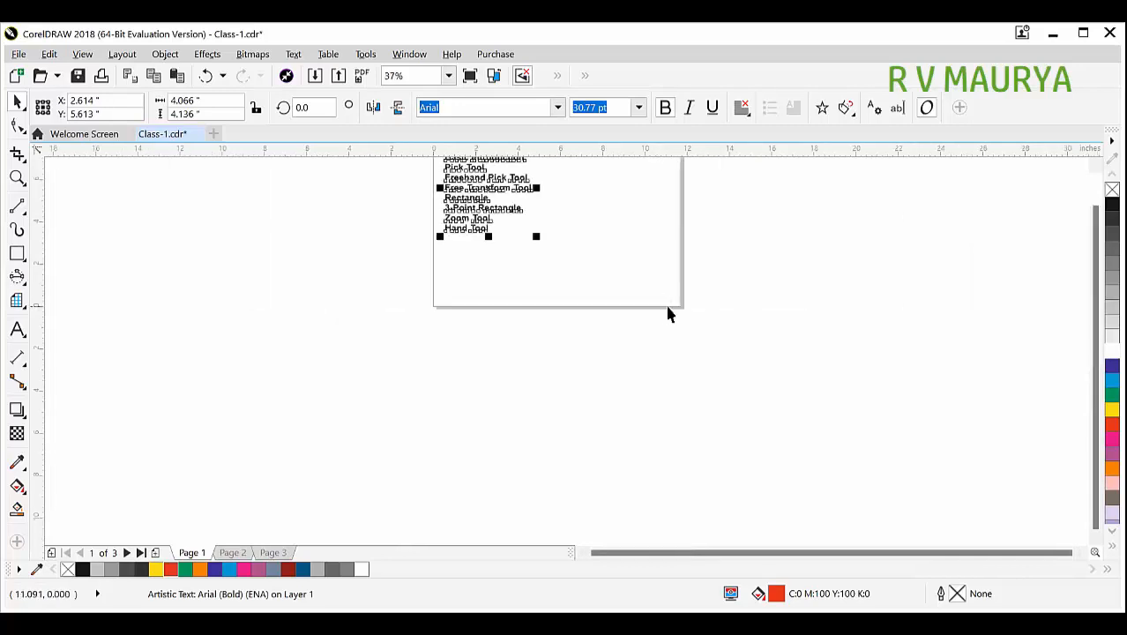
scroll(652, 269, "up", 3)
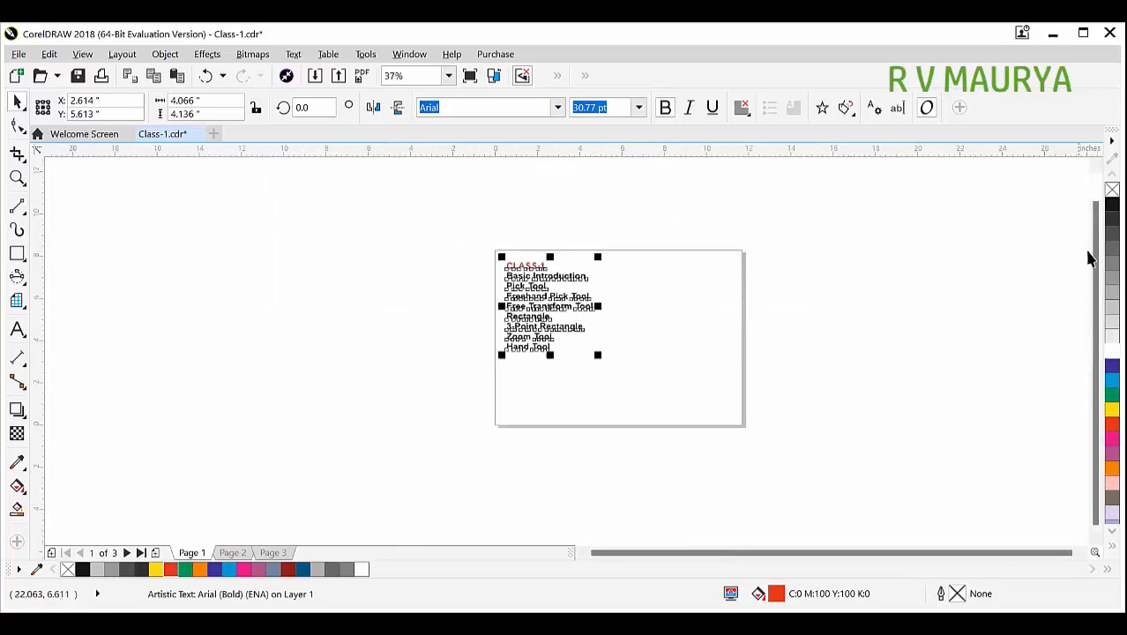
scroll(1099, 189, "up", 1)
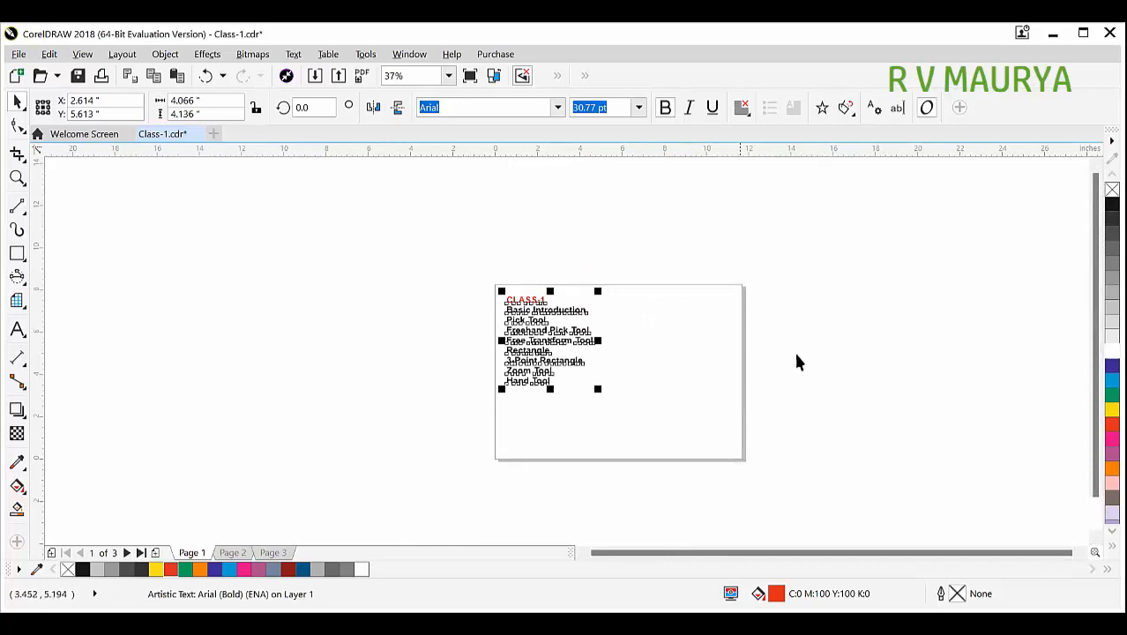
scroll(1091, 335, "down", 1)
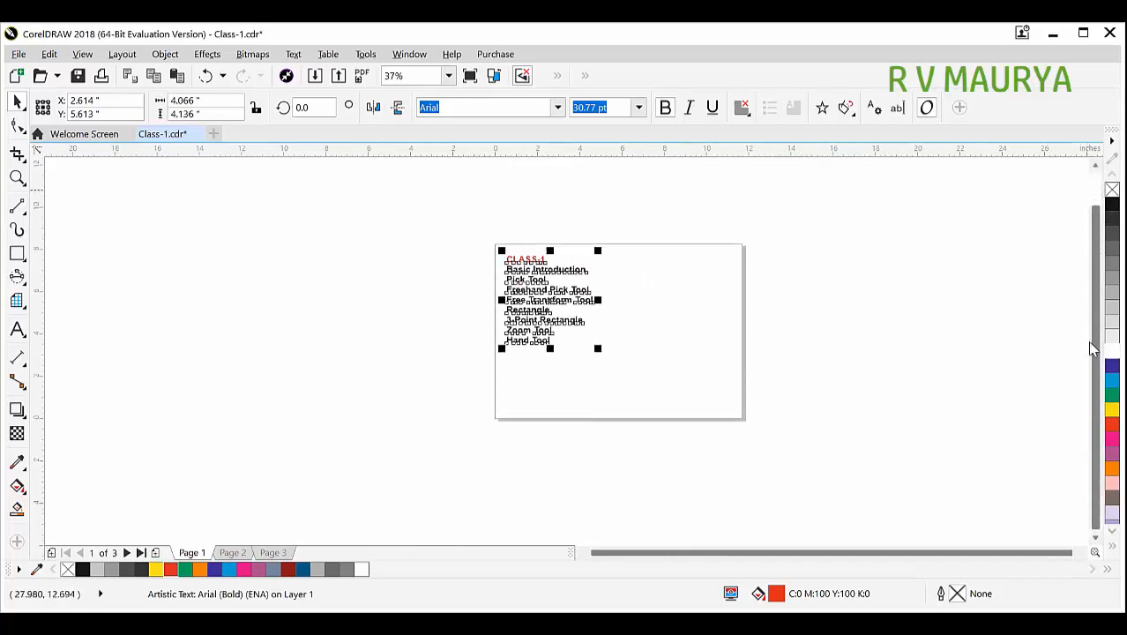
scroll(480, 291, "up", 2)
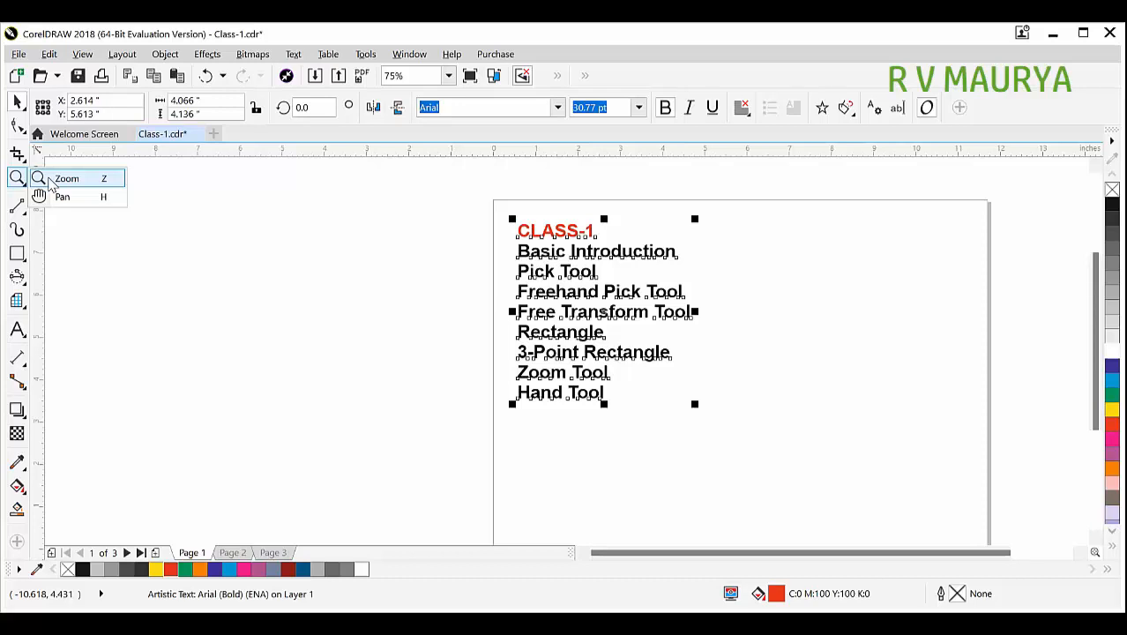
Examine the Class 1 text list with the Pan tool, zooming in to 300% and back out to 75%
left_click(57, 196)
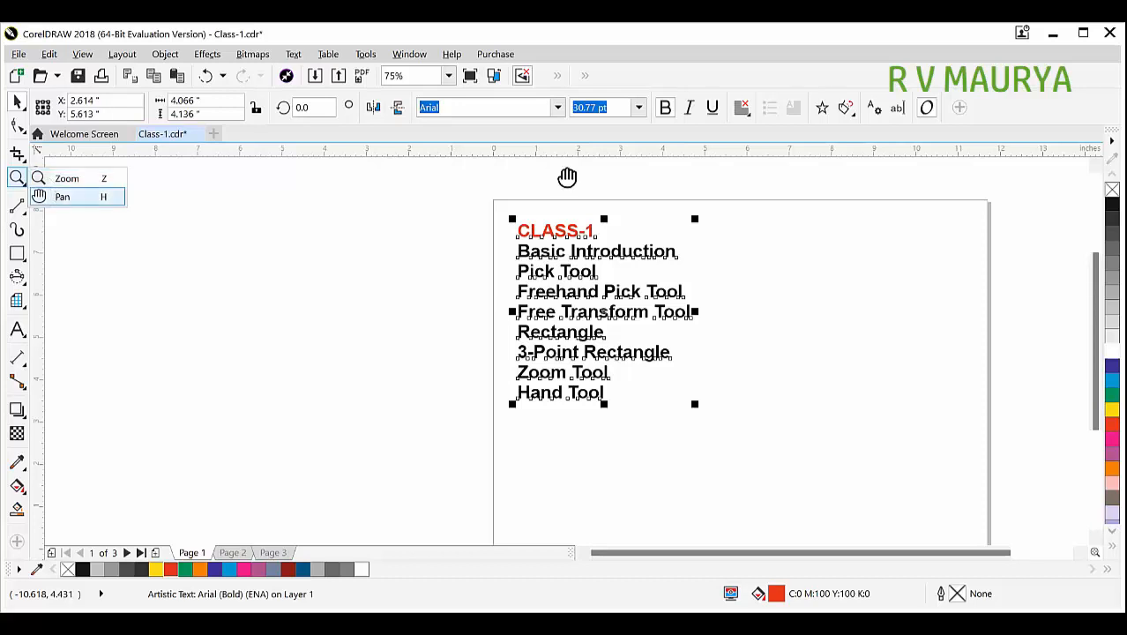
left_click_drag(908, 292, 743, 285)
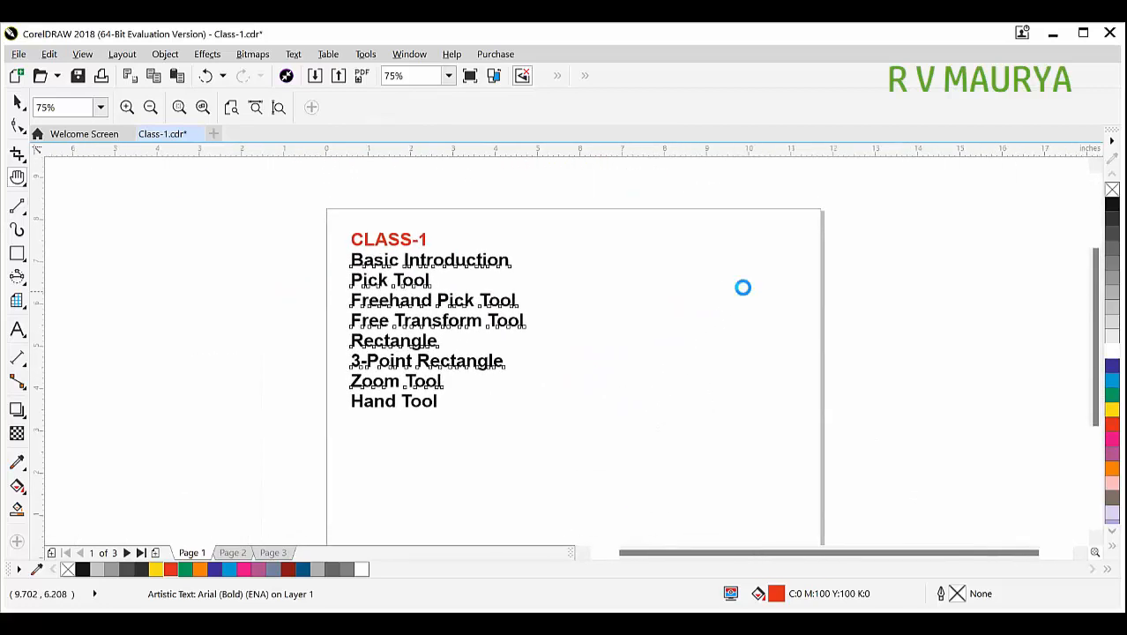
scroll(477, 266, "up", 2)
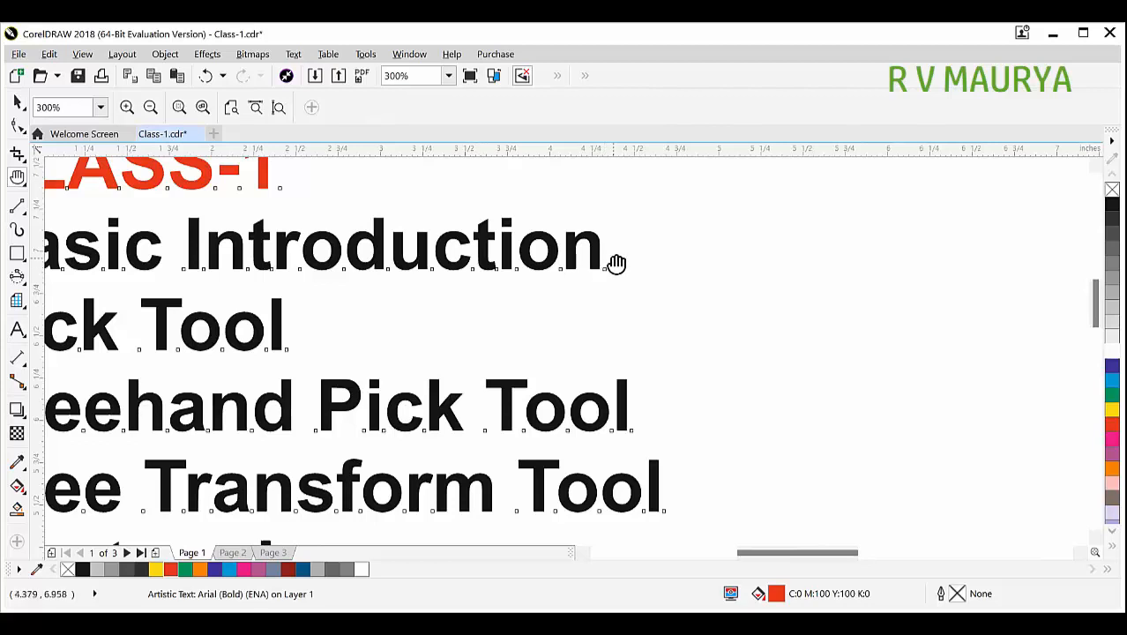
scroll(622, 266, "down", 1)
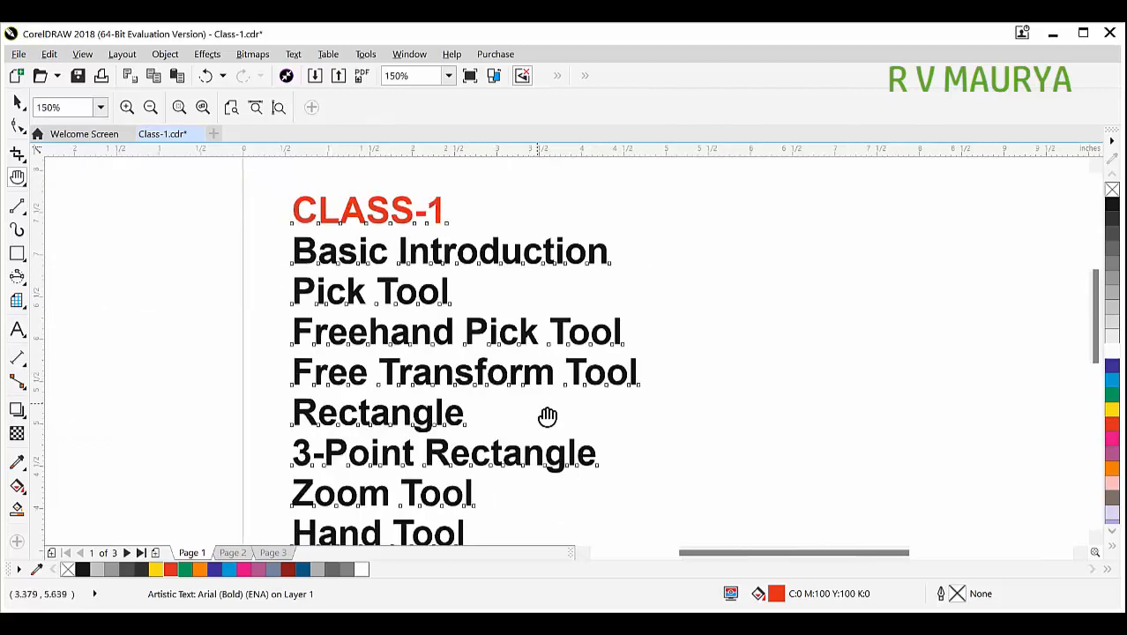
scroll(531, 322, "down", 1)
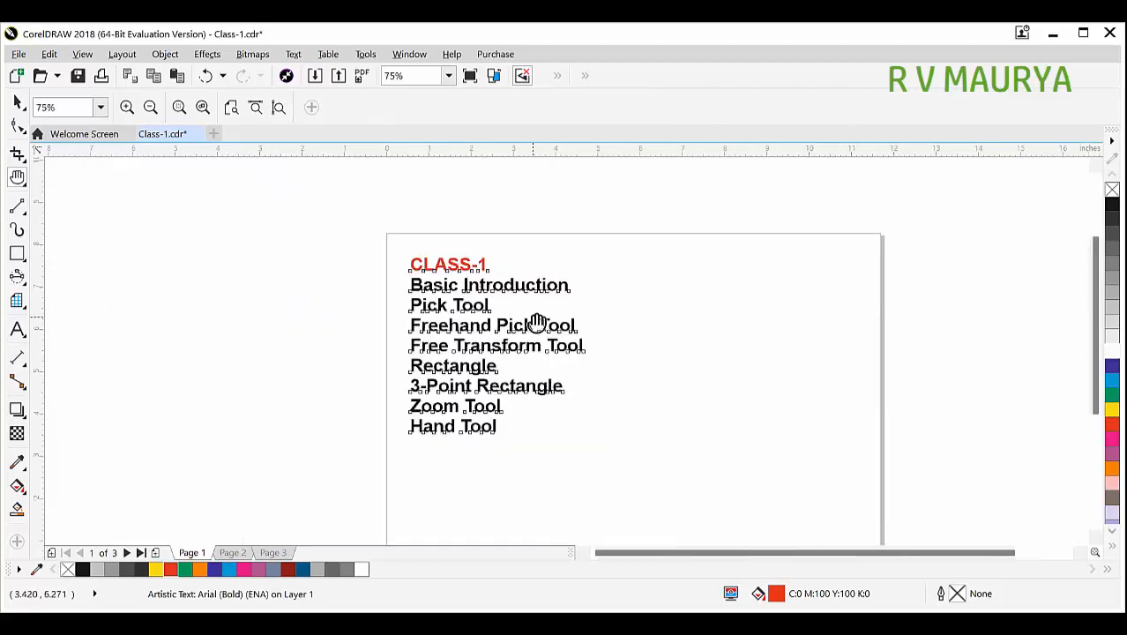
scroll(534, 320, "up", 1)
Pan and scroll around the Class 1 text list at 150%, then zoom out to view the whole page
left_click_drag(521, 385, 526, 265)
left_click_drag(558, 396, 559, 253)
left_click_drag(569, 353, 577, 263)
left_click_drag(613, 448, 569, 325)
left_click_drag(749, 324, 455, 410)
left_click_drag(679, 297, 803, 380)
left_click_drag(609, 174, 818, 368)
left_click_drag(1096, 308, 1049, 539)
left_click_drag(1096, 454, 1099, 298)
scroll(479, 326, "down", 3)
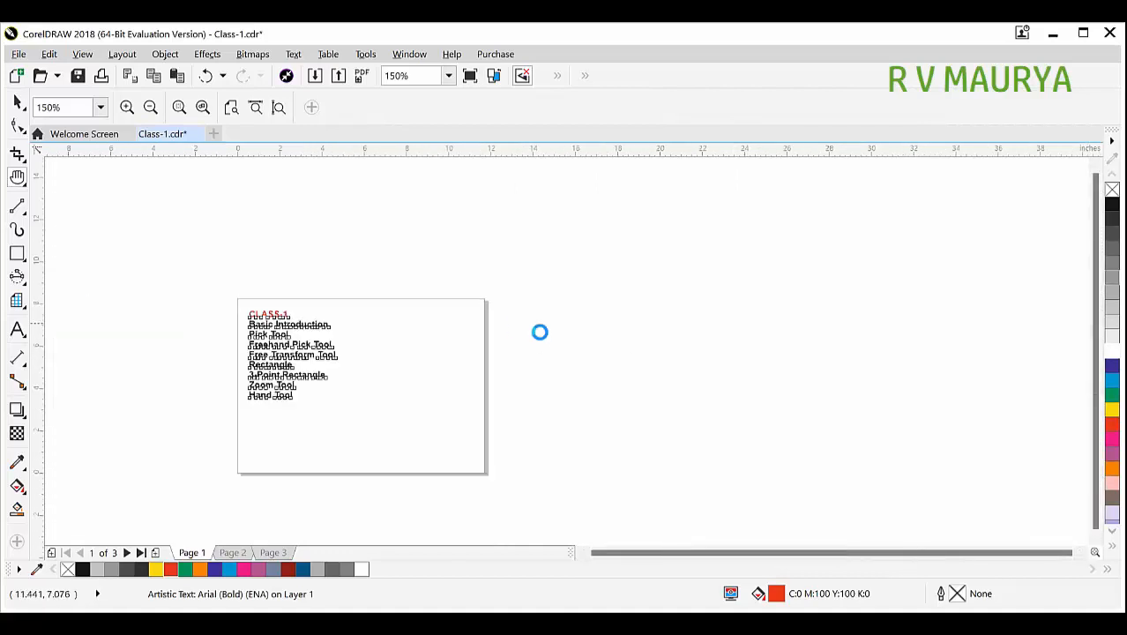
Deselect the Class 1 text list and magnify the list area with a Zoom tool marquee
scroll(424, 376, "up", 3)
scroll(527, 413, "down", 1)
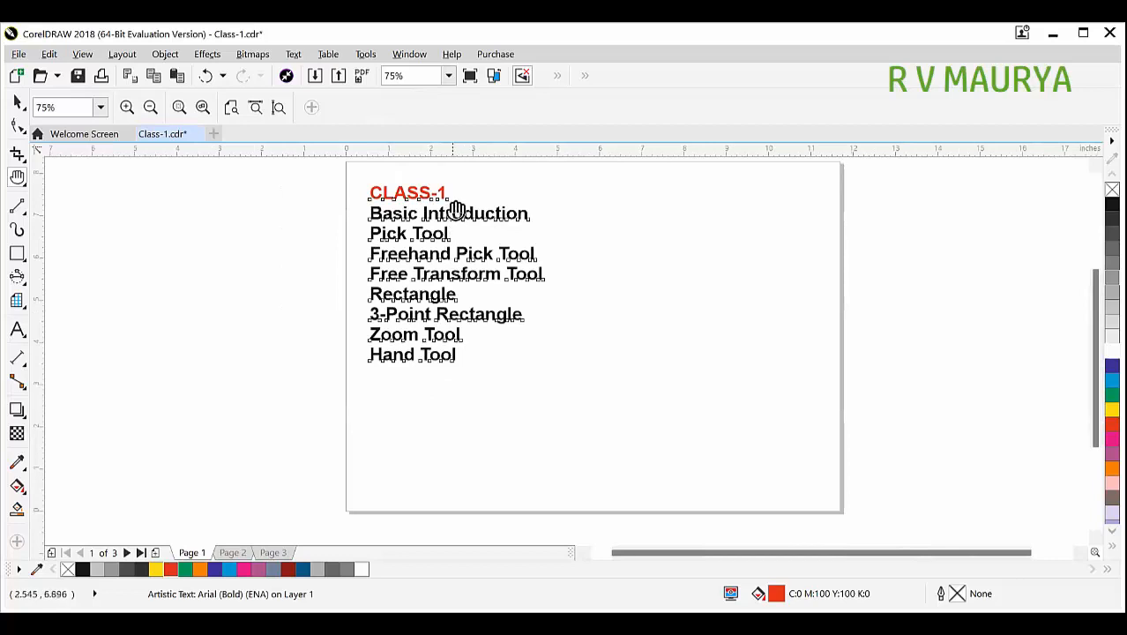
scroll(455, 211, "up", 1)
left_click(18, 101)
left_click(92, 247)
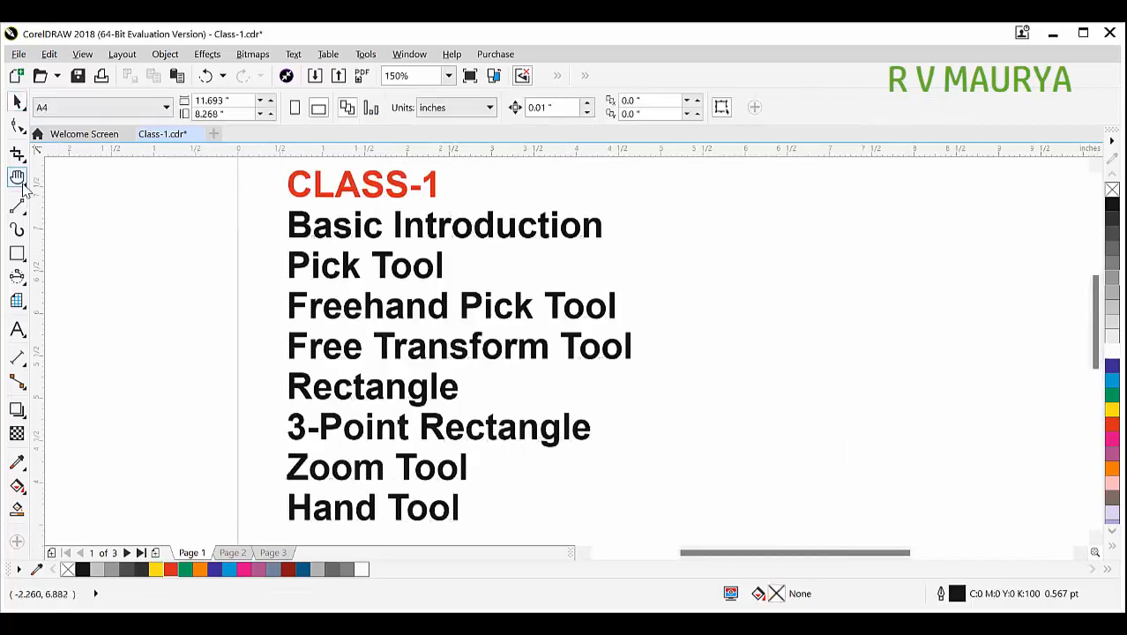
left_click(71, 182)
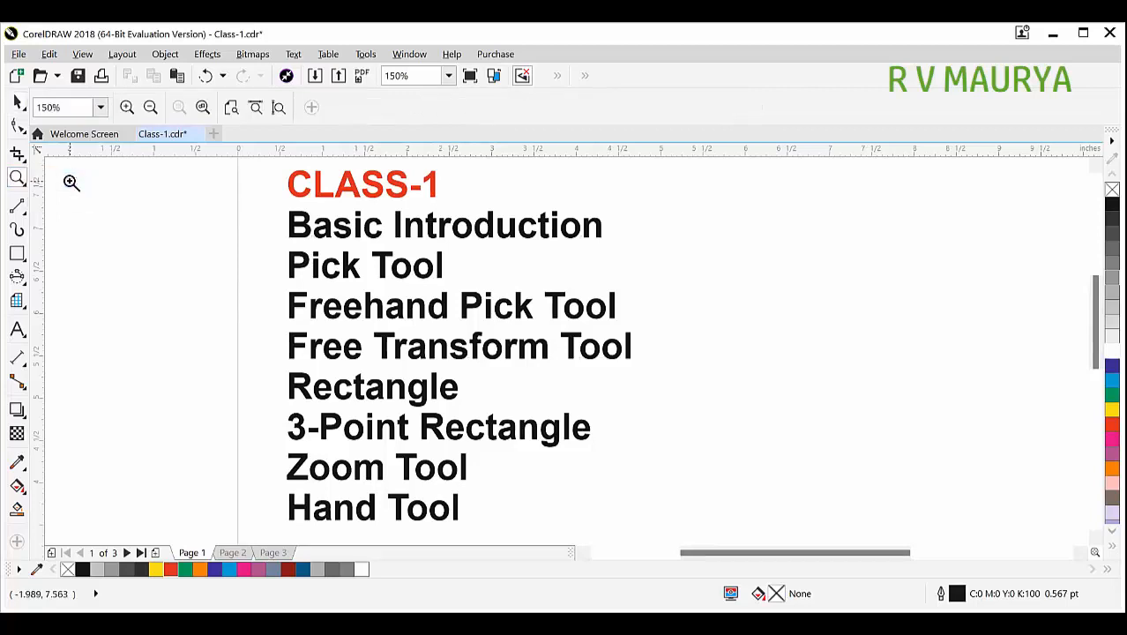
right_click(386, 264)
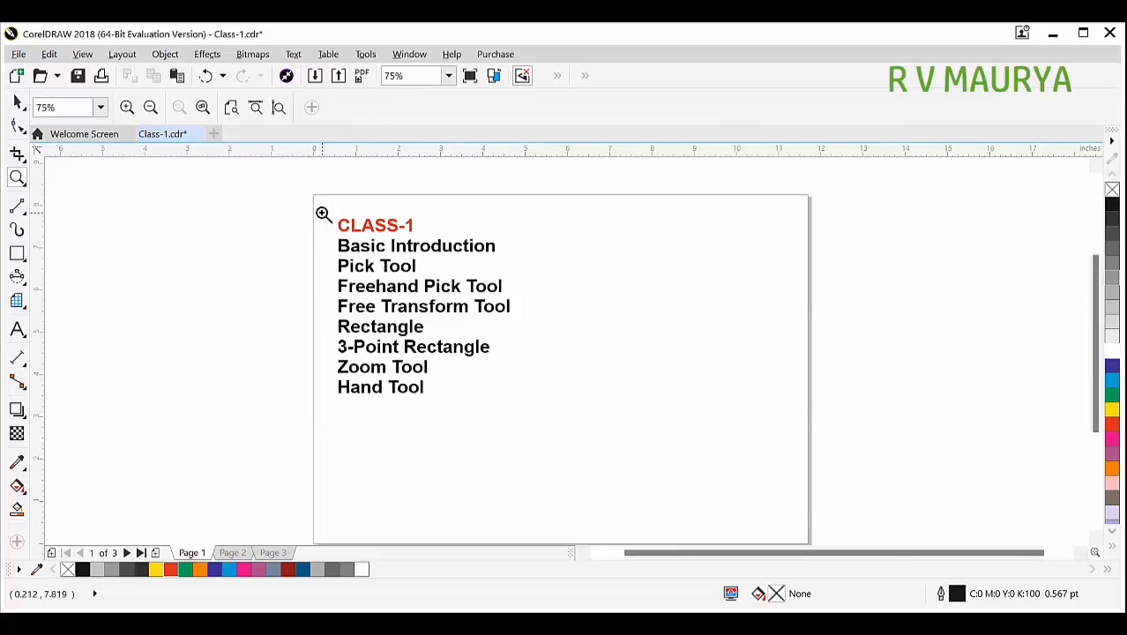
left_click_drag(316, 205, 536, 413)
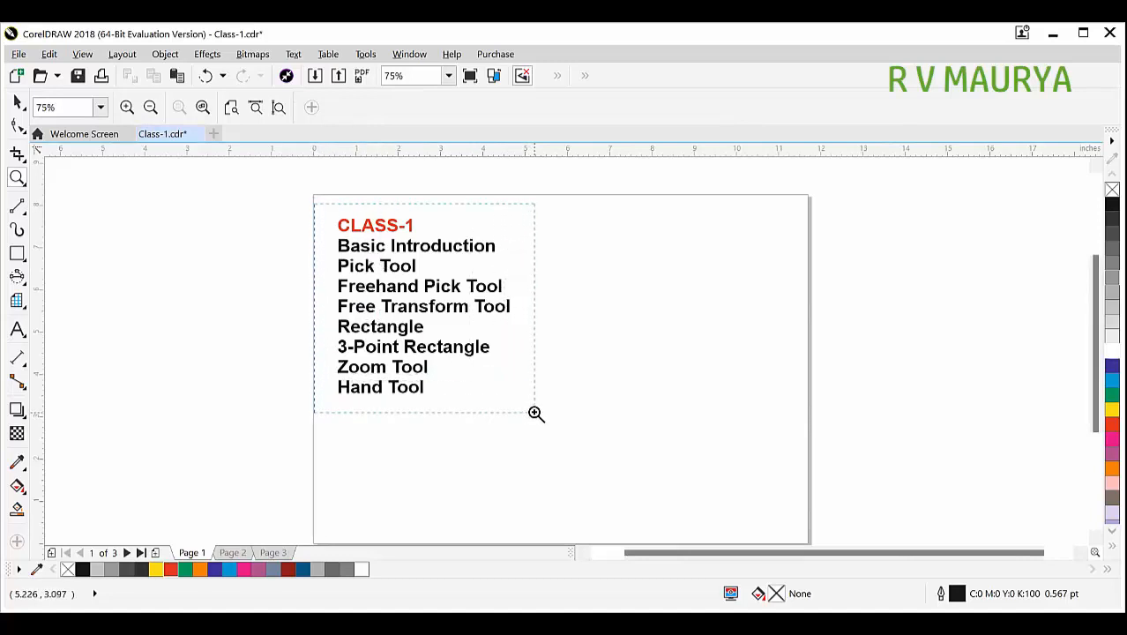
left_click_drag(537, 414, 531, 408)
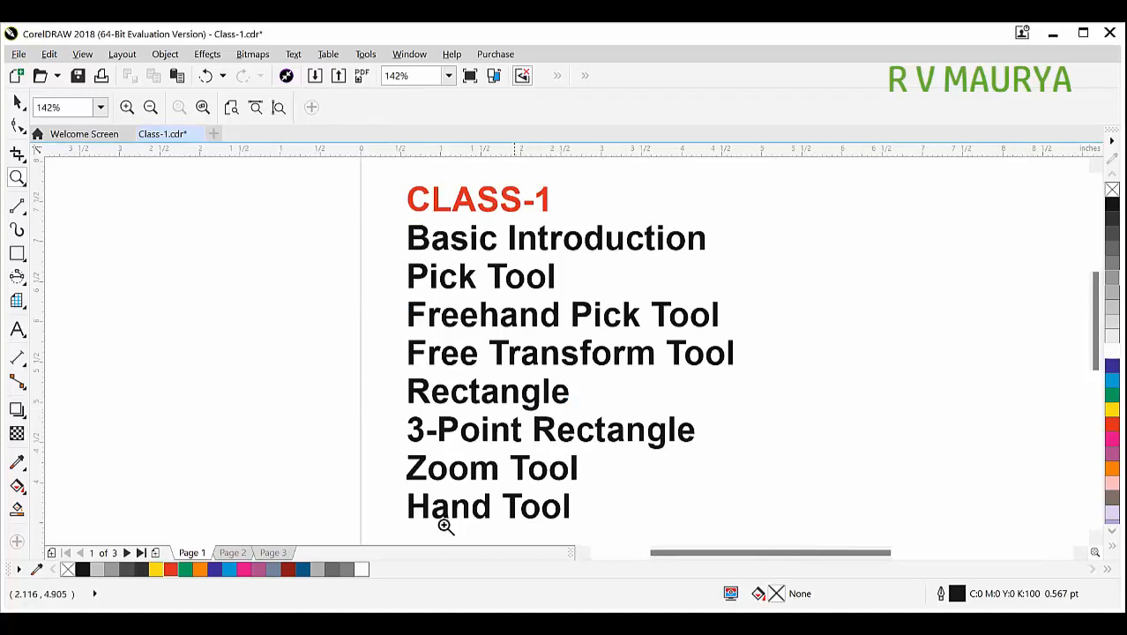
Zoom out to a distant page view, then frame the whole page with a Zoom tool marquee
left_click(400, 382)
scroll(394, 335, "down", 4)
scroll(392, 331, "down", 1)
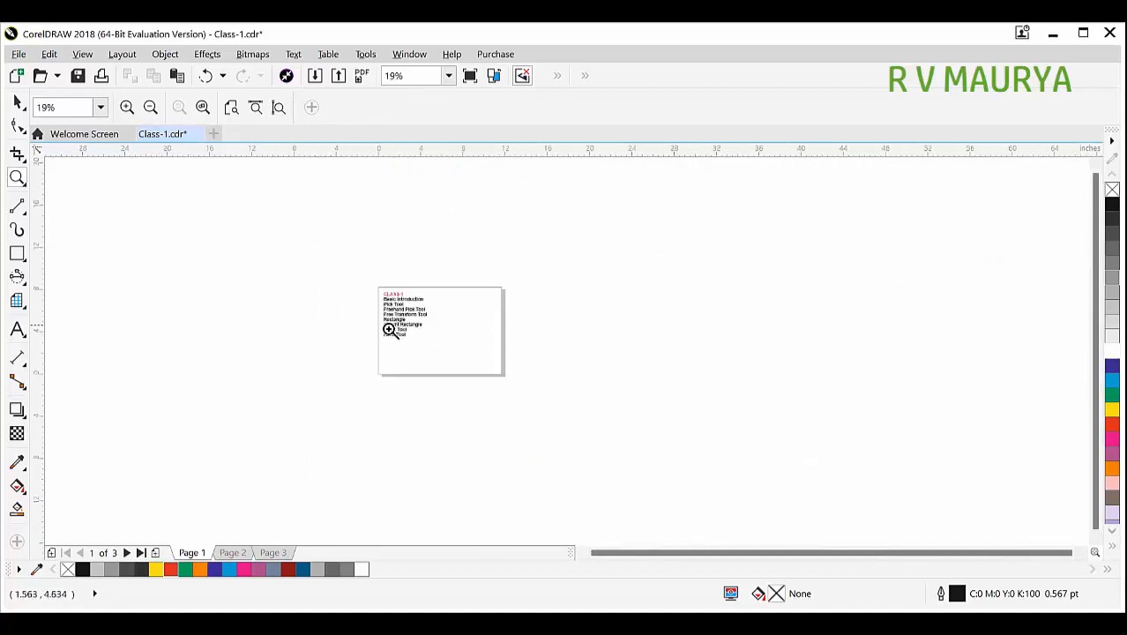
scroll(397, 326, "up", 1)
left_click_drag(348, 239, 597, 419)
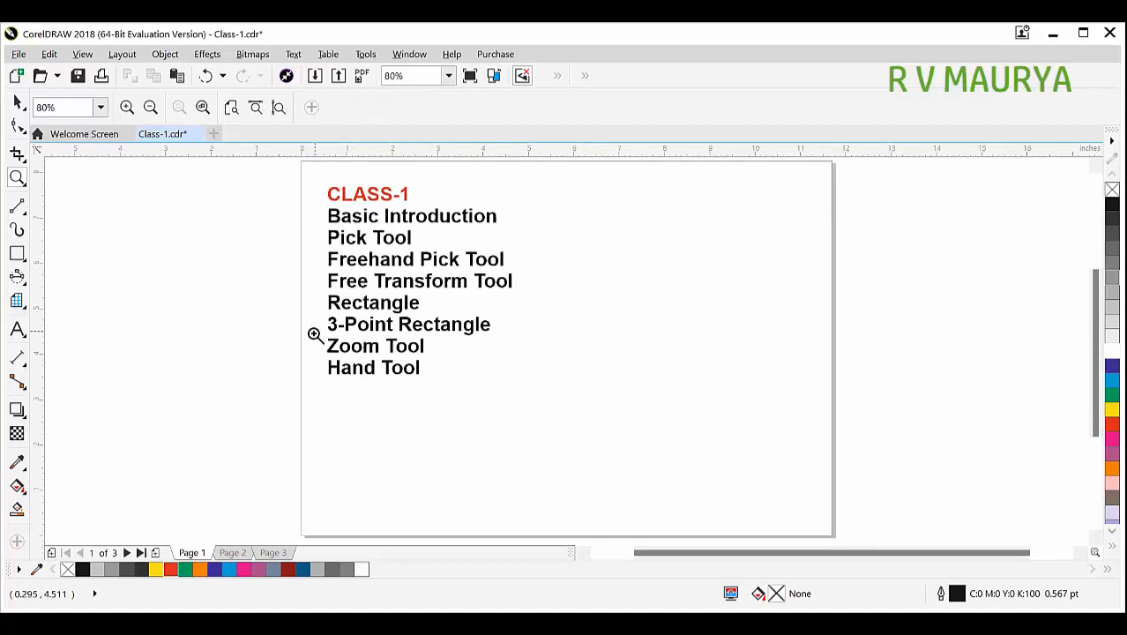
Draw a rectangle about 2.1 by 2.0 inches beside the text list and fill it green
left_click(16, 253)
mouse_move(576, 273)
left_mouse_down()
mouse_move(653, 360)
mouse_move(672, 365)
left_mouse_up()
left_click(1109, 396)
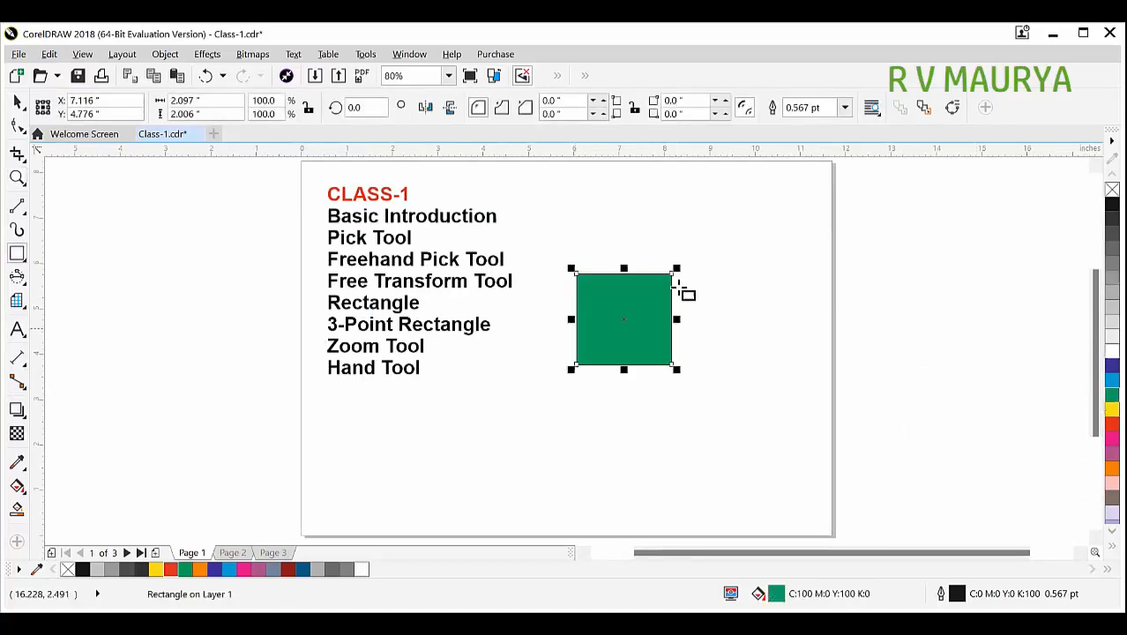
Magnify the green square with a Zoom tool marquee, then zoom out, view the text list at 150% and deselect the square
left_click(16, 177)
left_click_drag(563, 264, 684, 376)
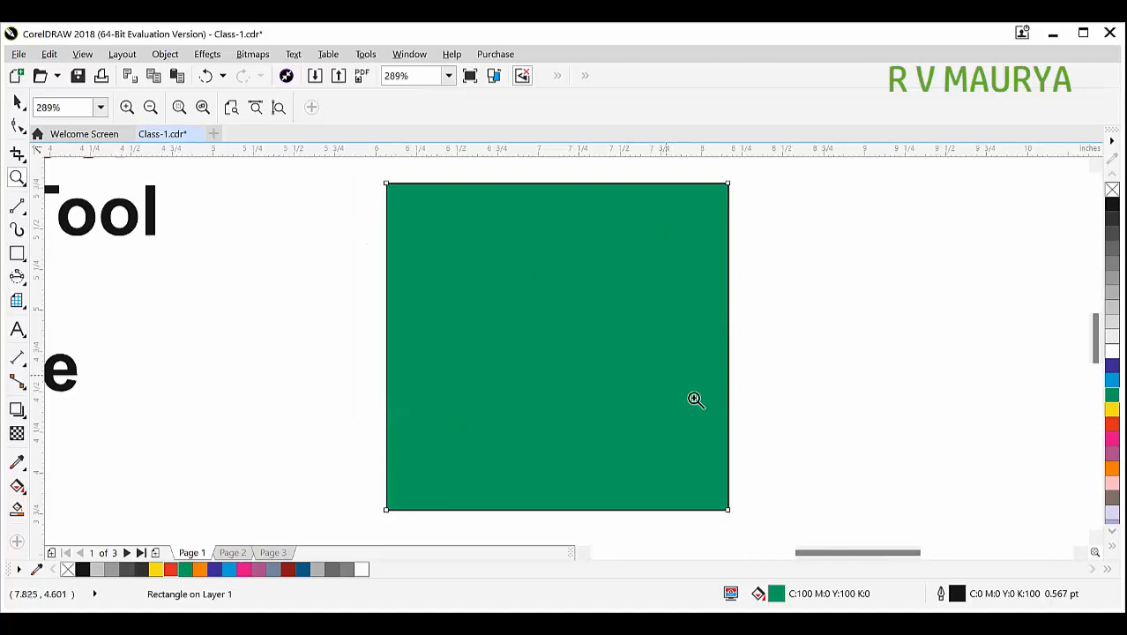
key("space")
scroll(709, 333, "down", 3)
scroll(673, 342, "down", 3)
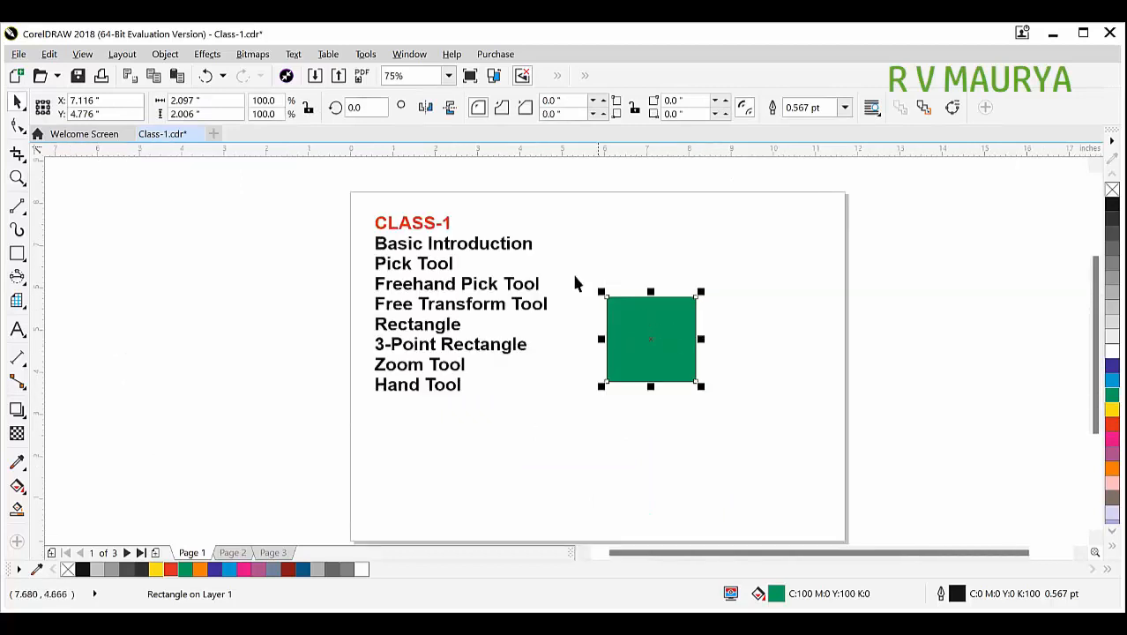
scroll(454, 227, "up", 3)
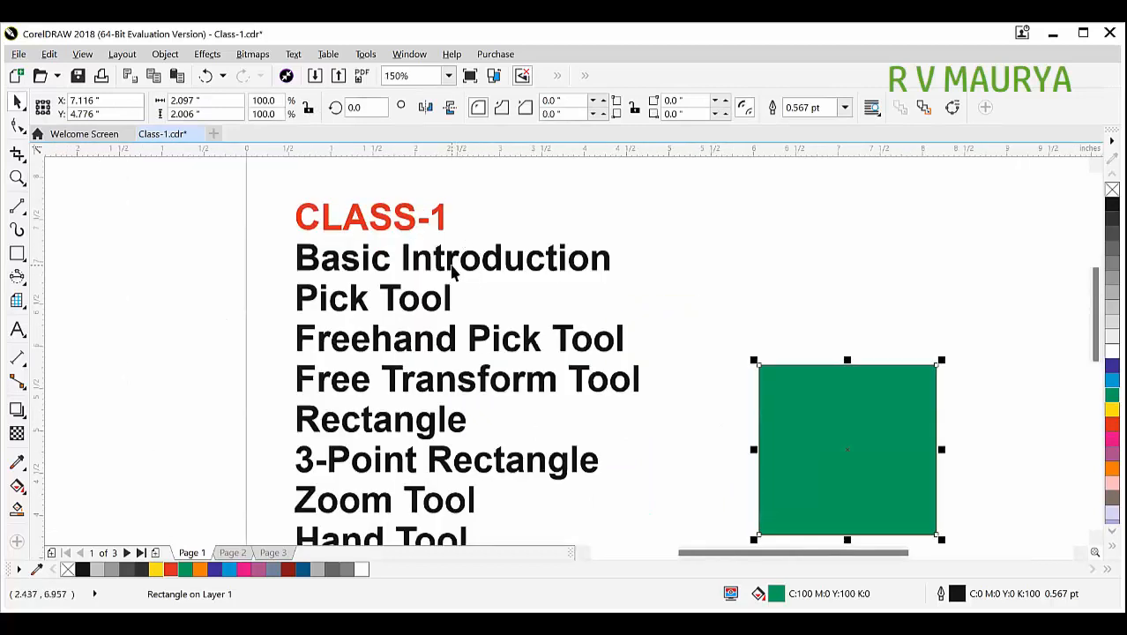
left_click(212, 204)
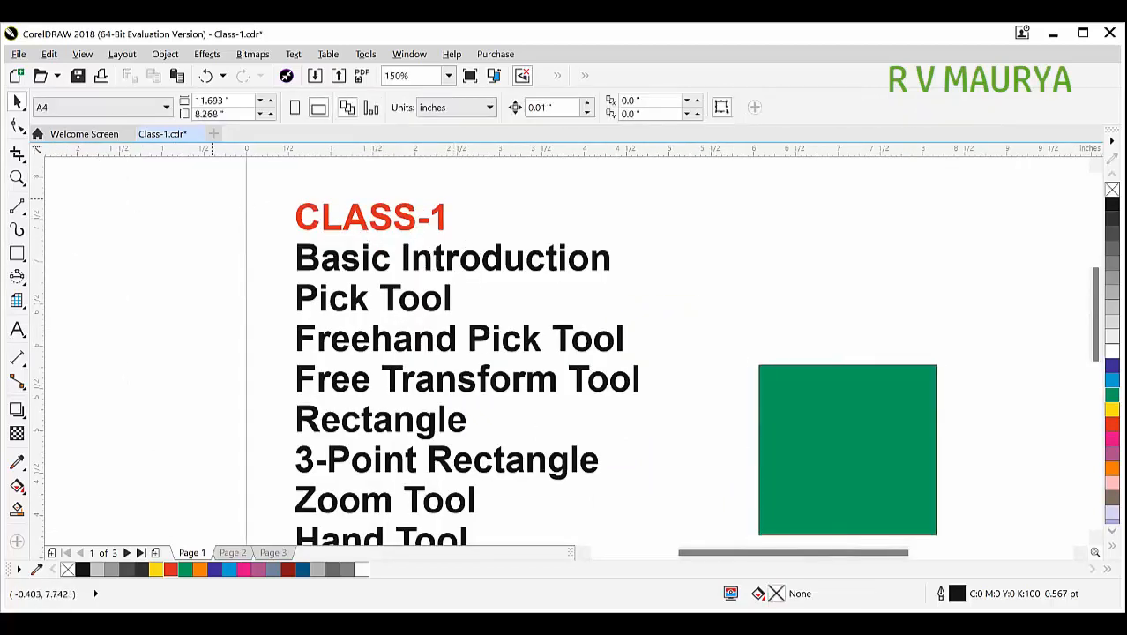
left_click(17, 177)
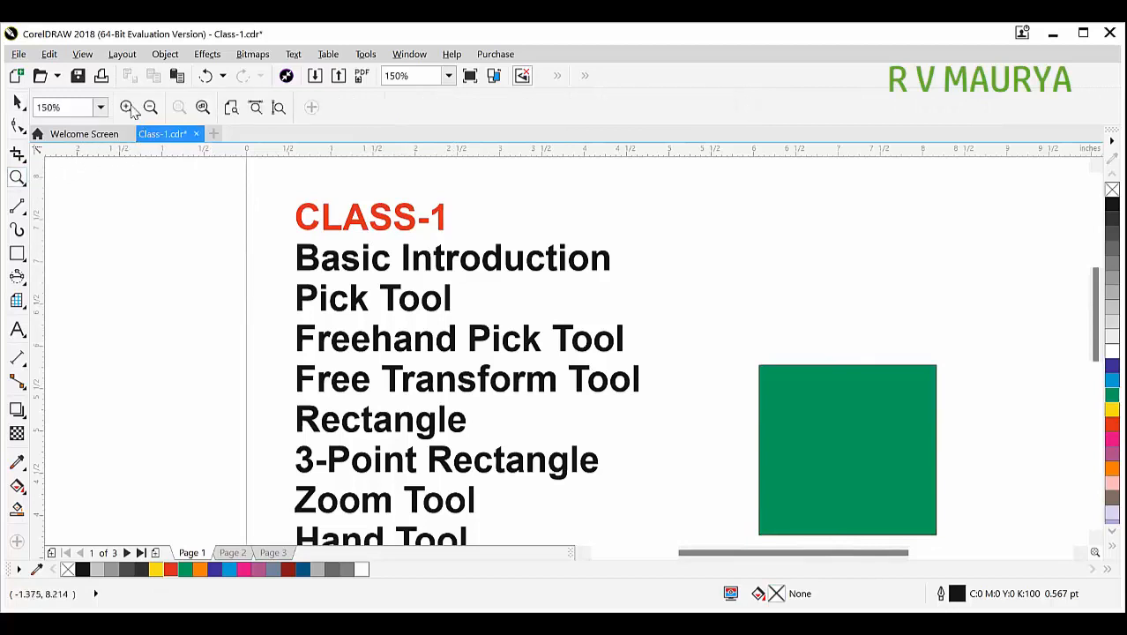
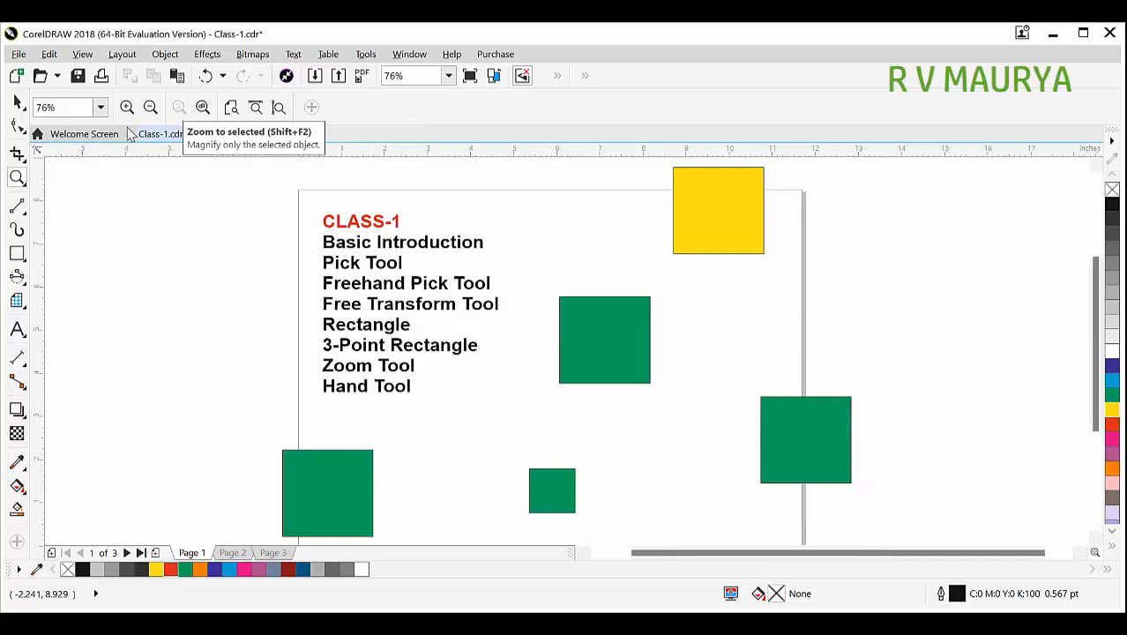
Select the green square on the page's right edge and magnify it with Zoom to selected
key("space")
left_click(774, 437)
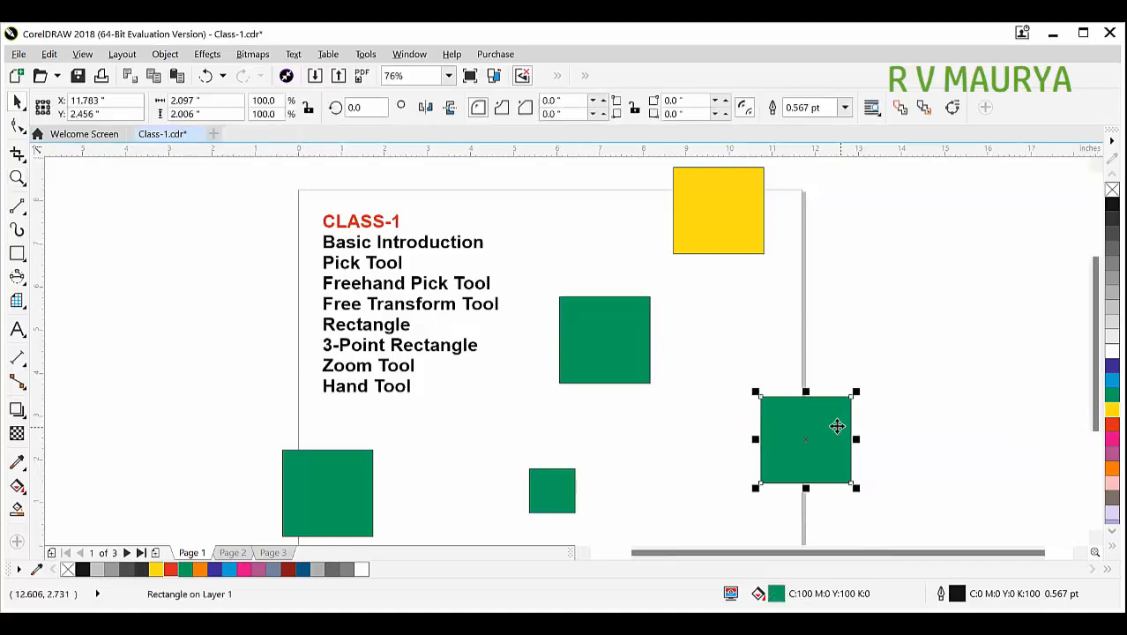
left_click(17, 177)
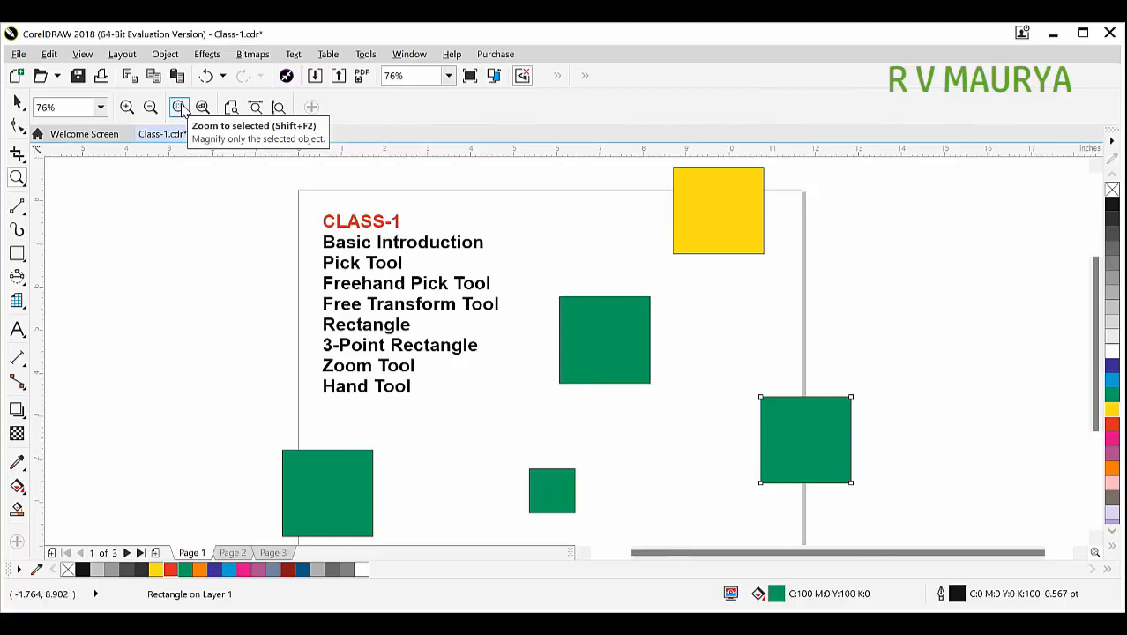
left_click(180, 107)
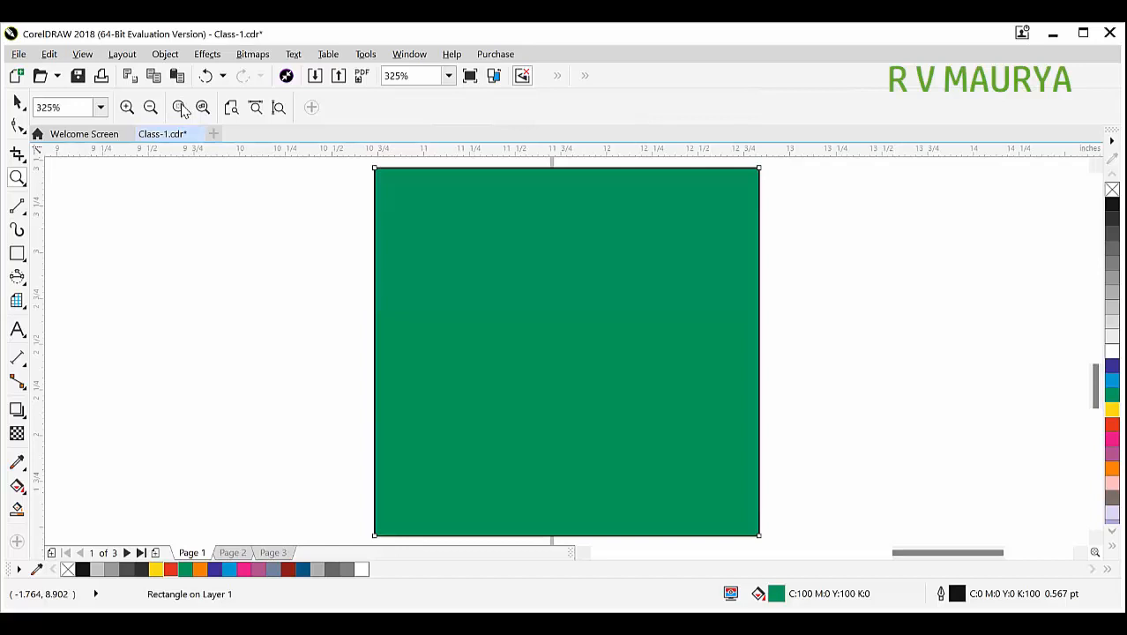
Select the Class 1 text list and magnify it with Zoom to selected
scroll(598, 312, "down", 5)
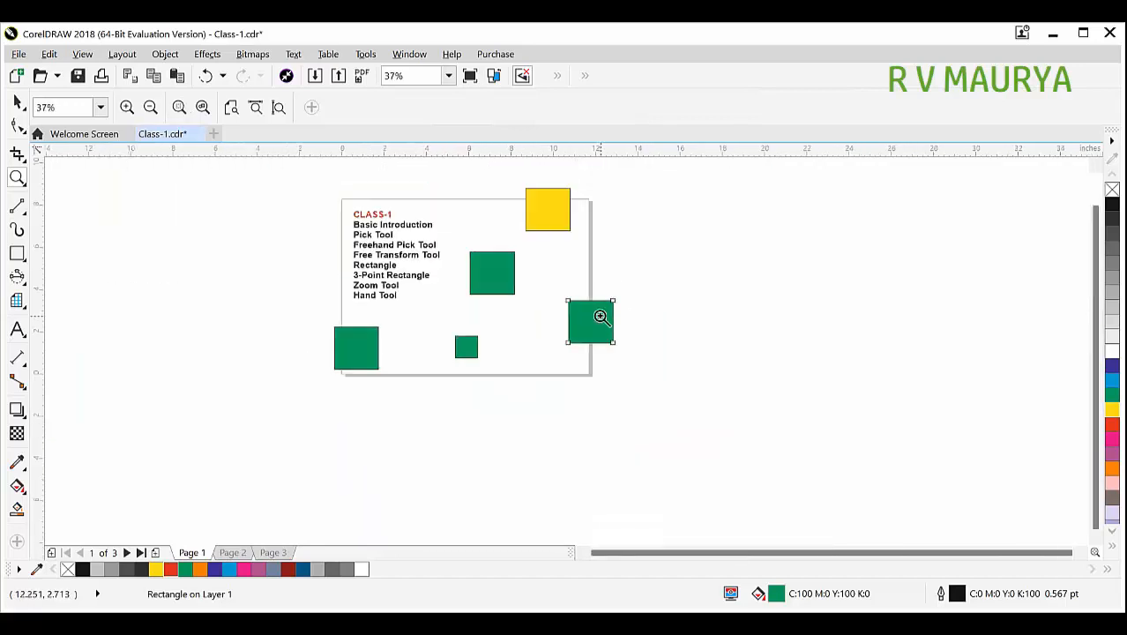
key("space")
left_click(397, 235)
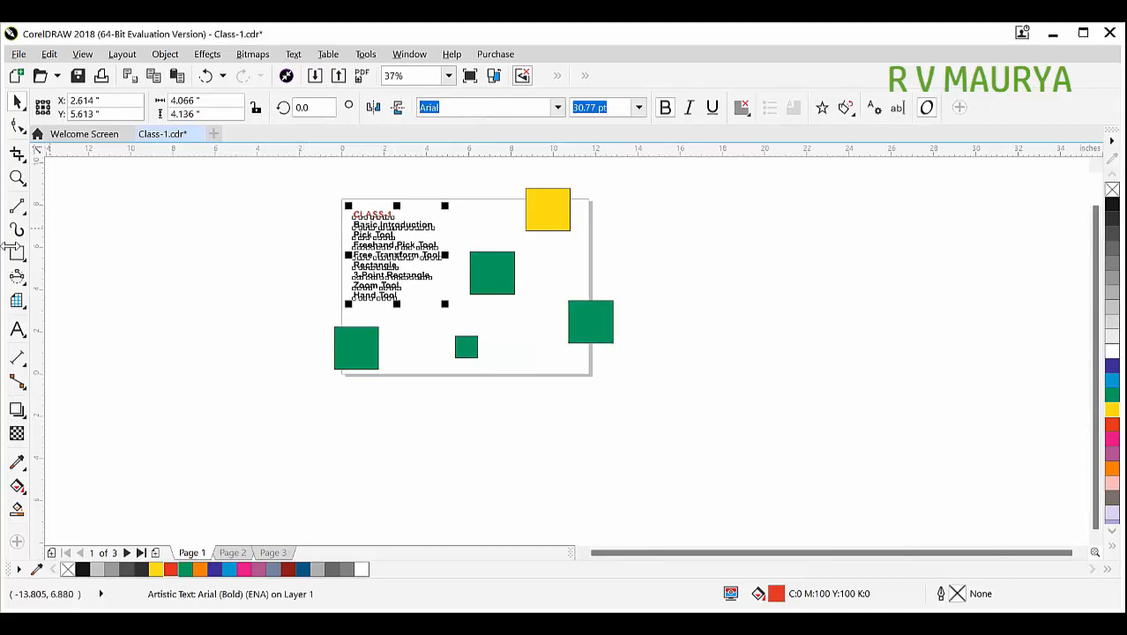
left_click(17, 177)
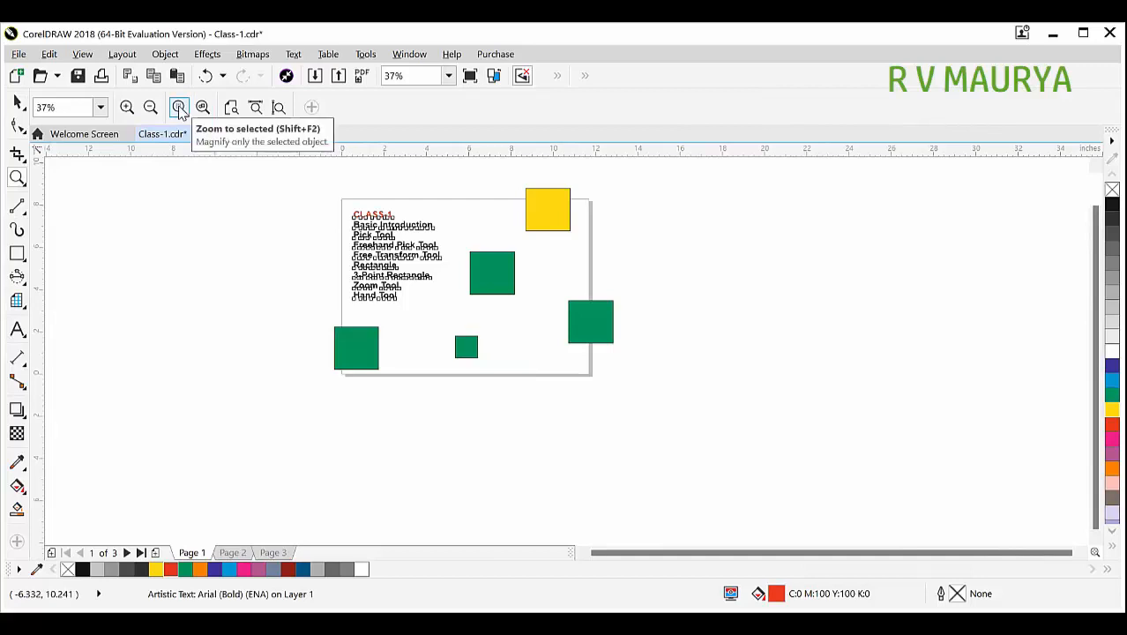
left_click(179, 107)
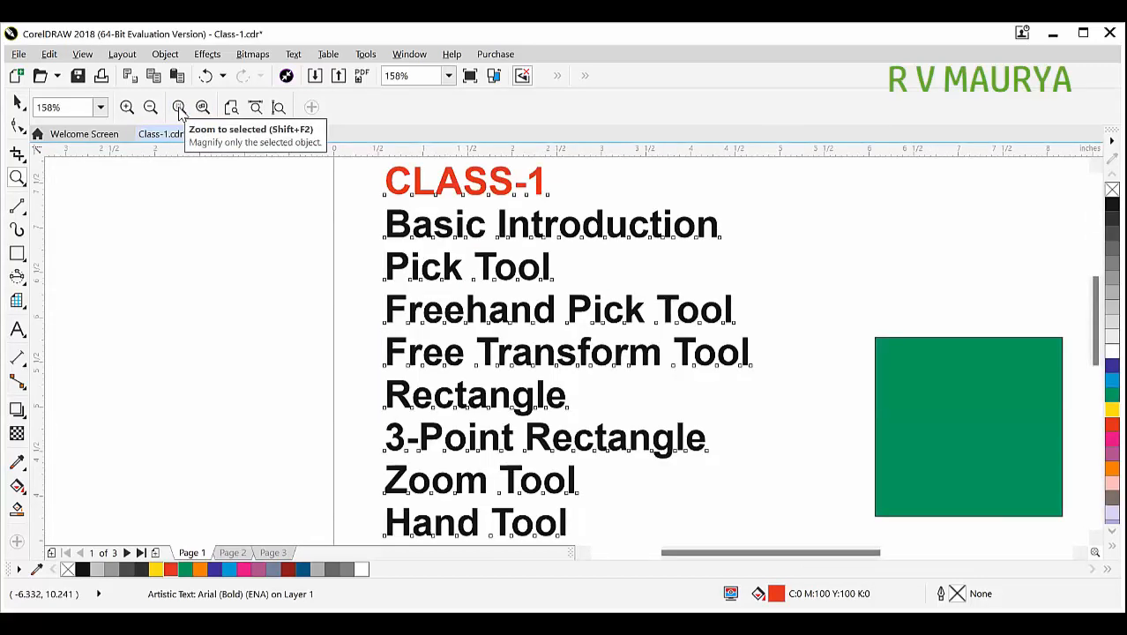
Fill the small green square near the page's lower edge with red
scroll(442, 250, "down", 3)
key("space")
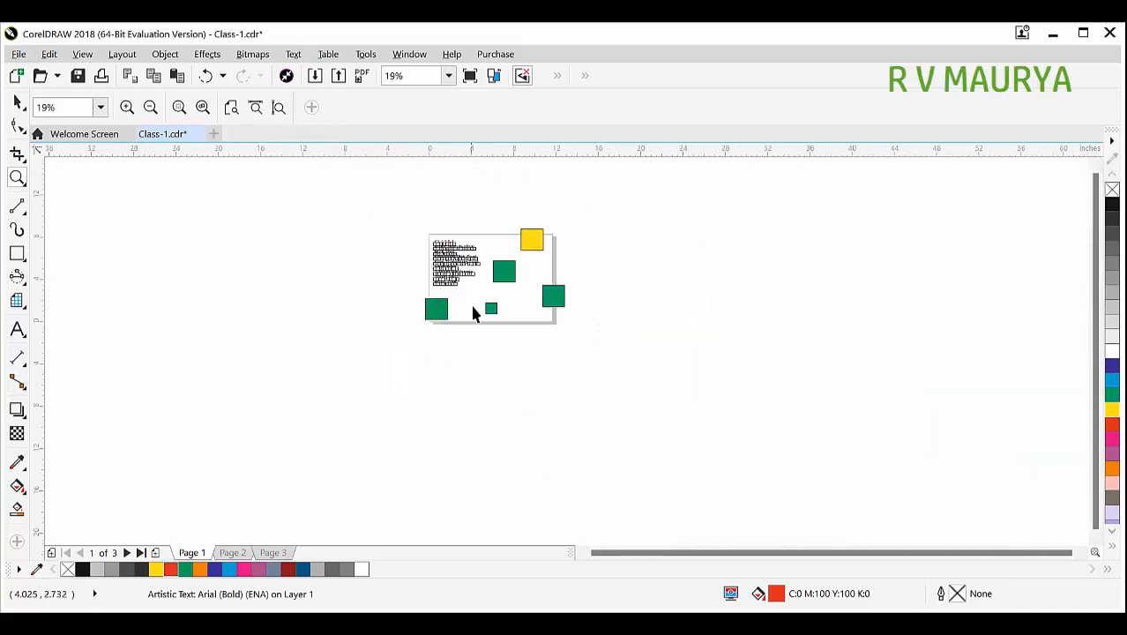
left_click(490, 309)
left_click(1112, 424)
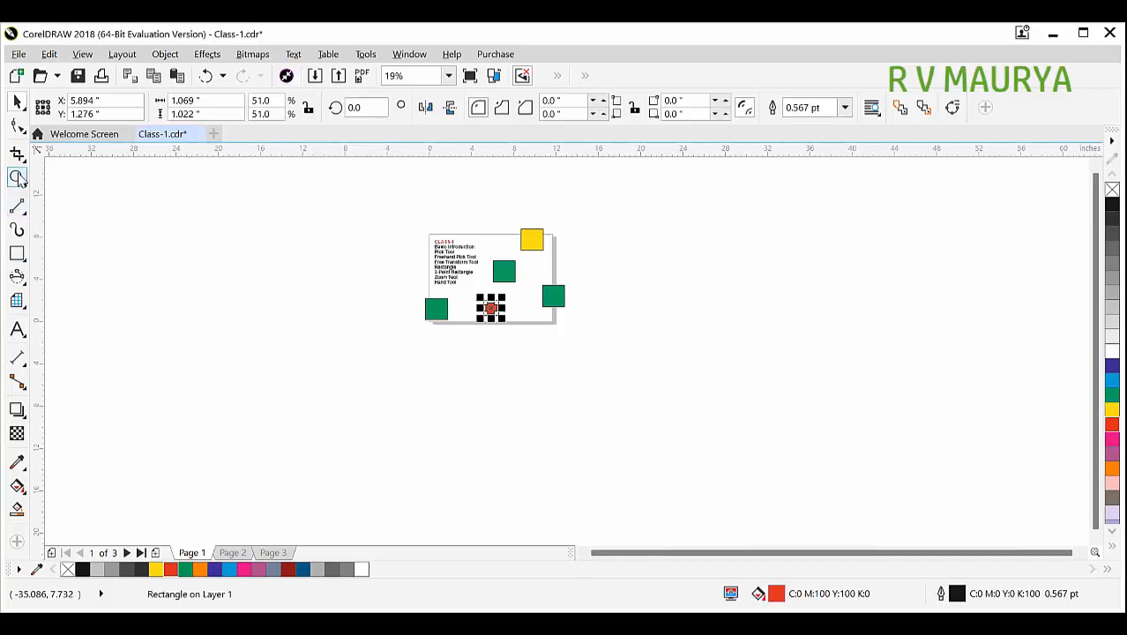
Zoom to the selected red square, then zoom out and frame the surrounding squares with a Zoom tool marquee
left_click(17, 178)
left_click(202, 107)
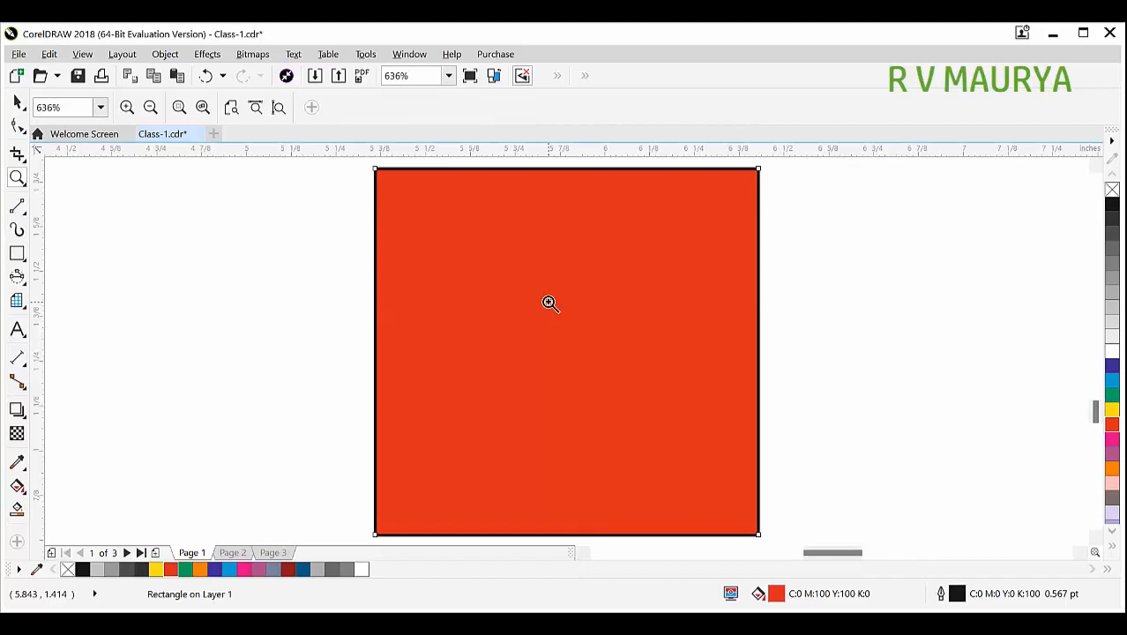
scroll(549, 302, "down", 6)
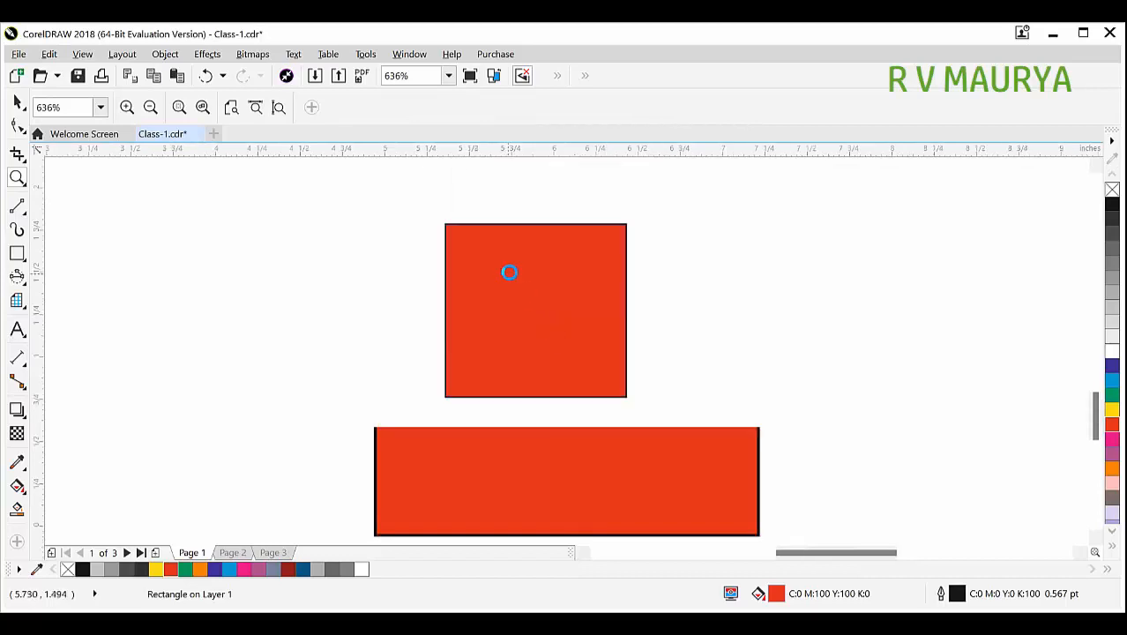
left_click_drag(370, 194, 705, 376)
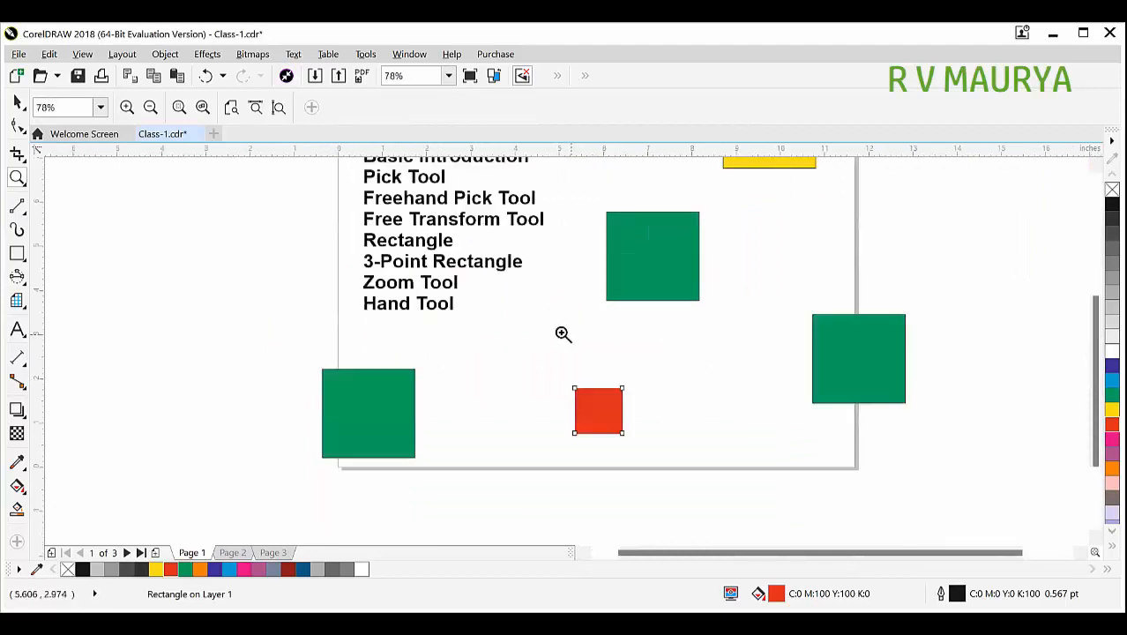
Deselect the red square and examine the squares and text list, zooming between 37% and 300% with the Pick tool active
key("space")
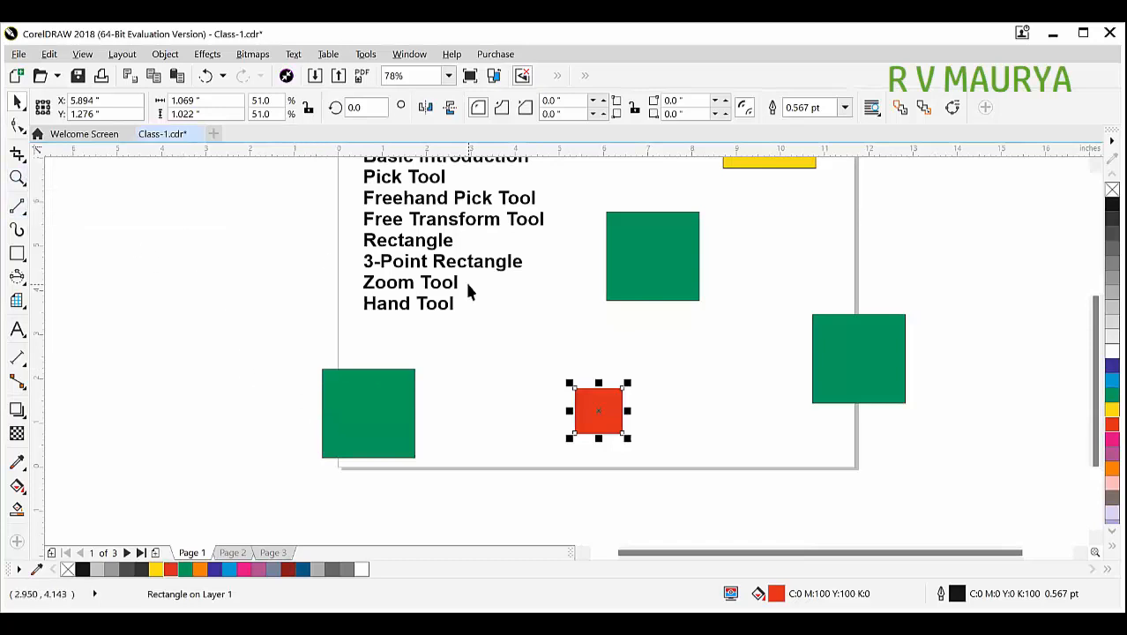
scroll(560, 297, "down", 2)
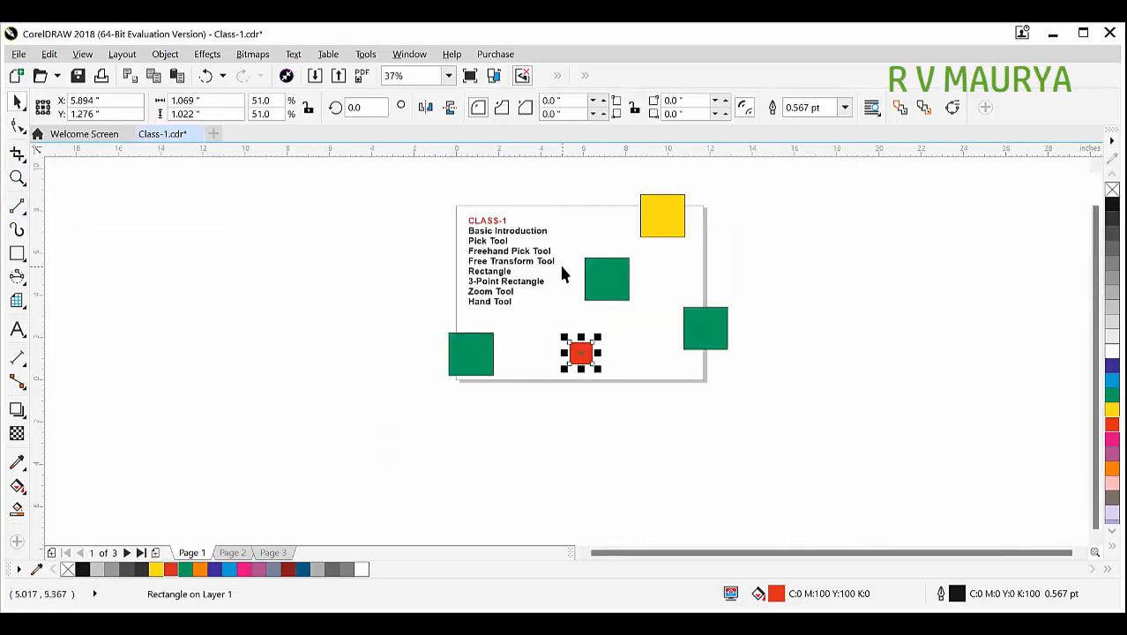
scroll(564, 271, "up", 2)
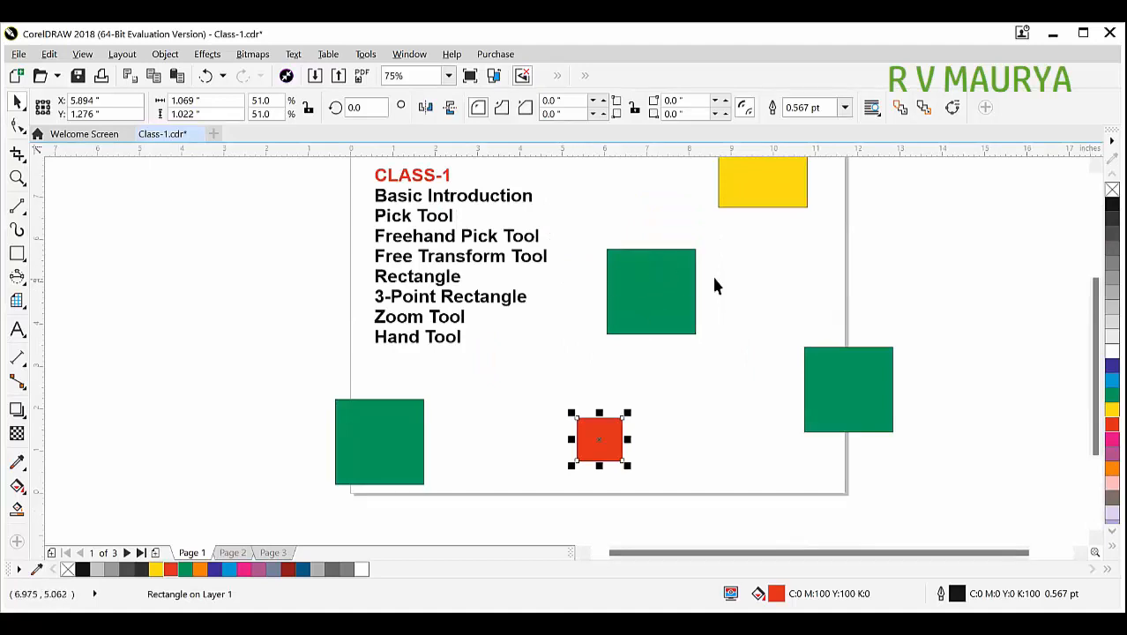
left_click(709, 350)
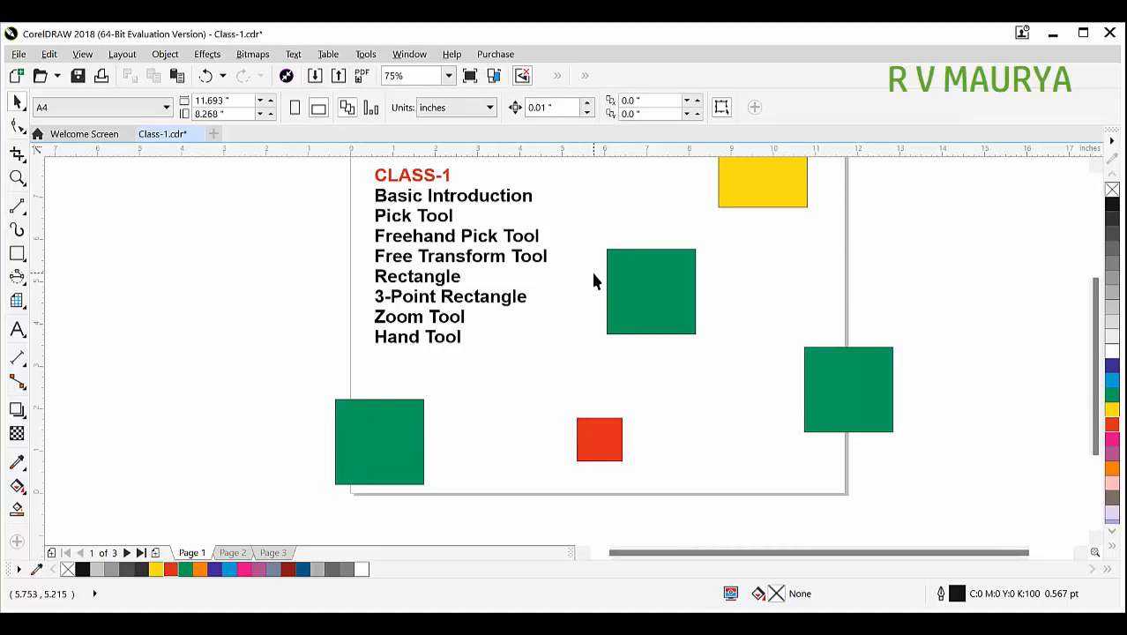
scroll(599, 280, "up", 2)
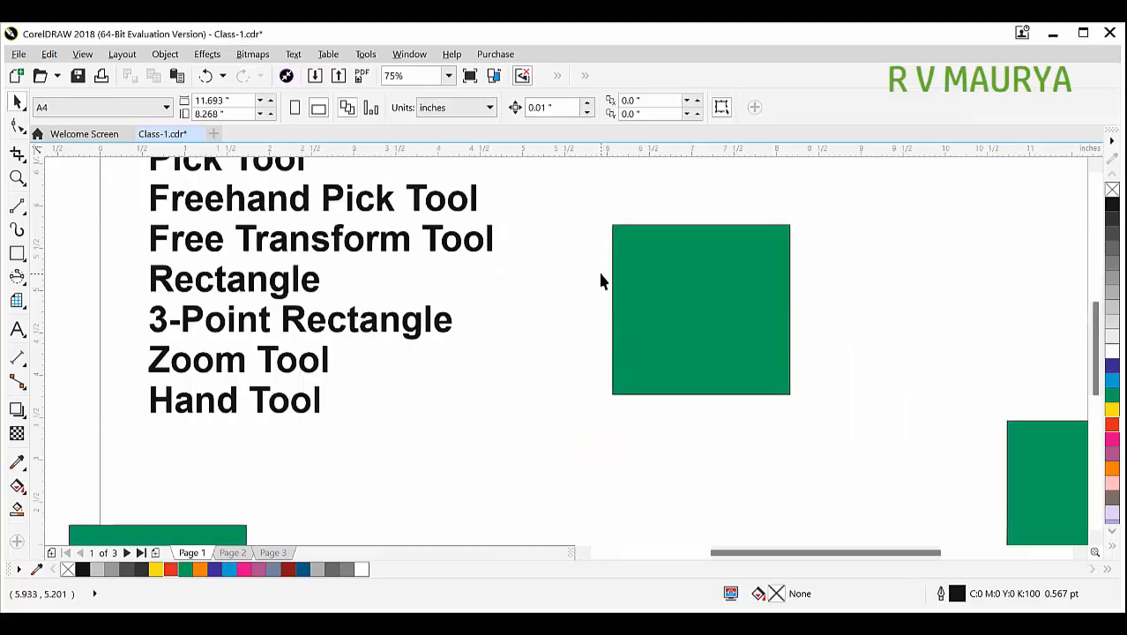
scroll(600, 280, "up", 2)
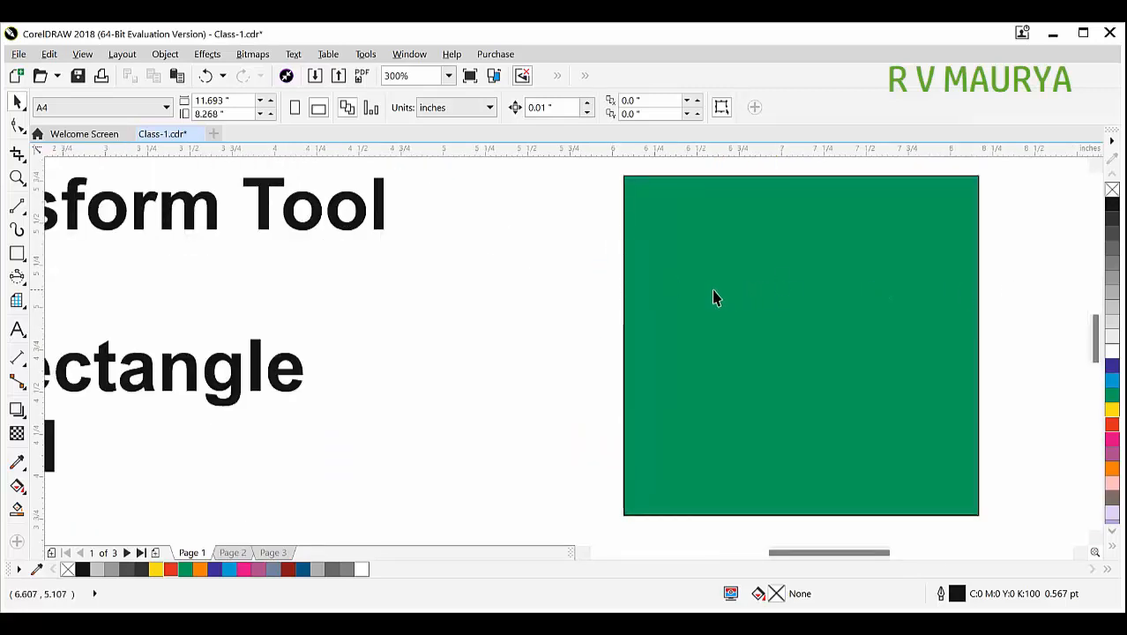
scroll(711, 289, "down", 2)
scroll(866, 278, "up", 2)
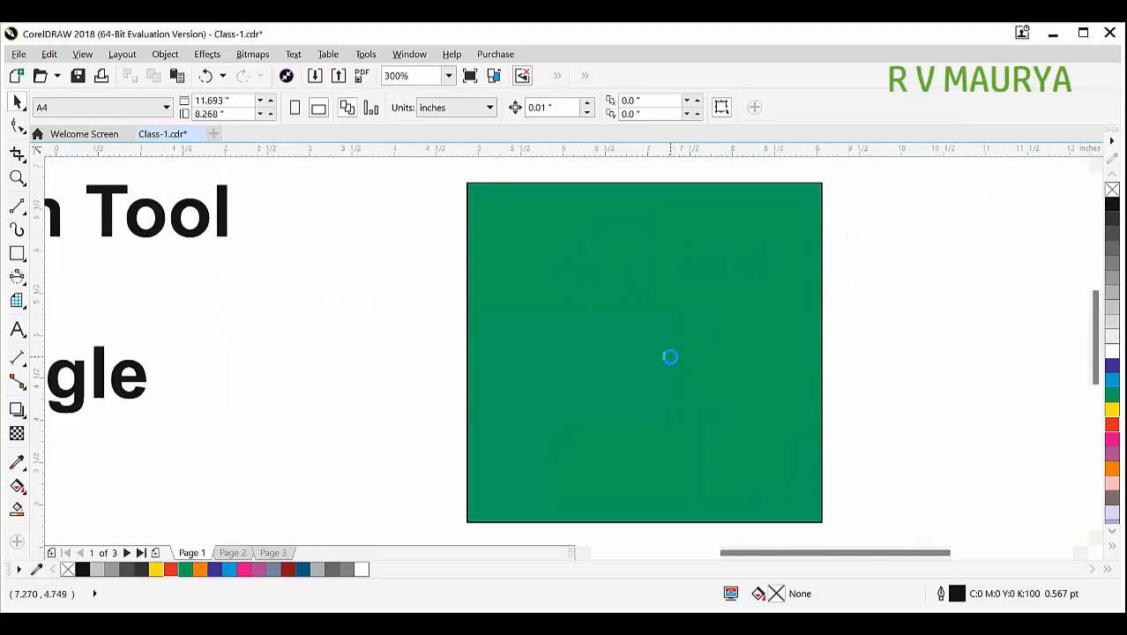
scroll(669, 354, "down", 3)
scroll(641, 370, "down", 3)
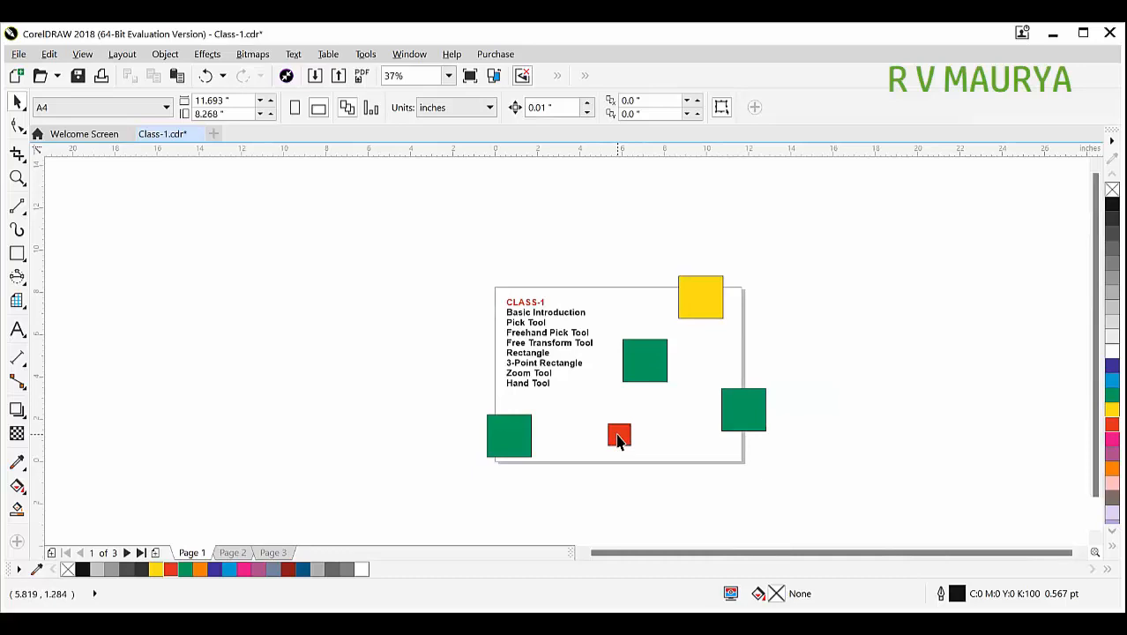
Examine the red square near the page's lower edge, zooming in and out around it between 37% and 600%
scroll(617, 440, "up", 5)
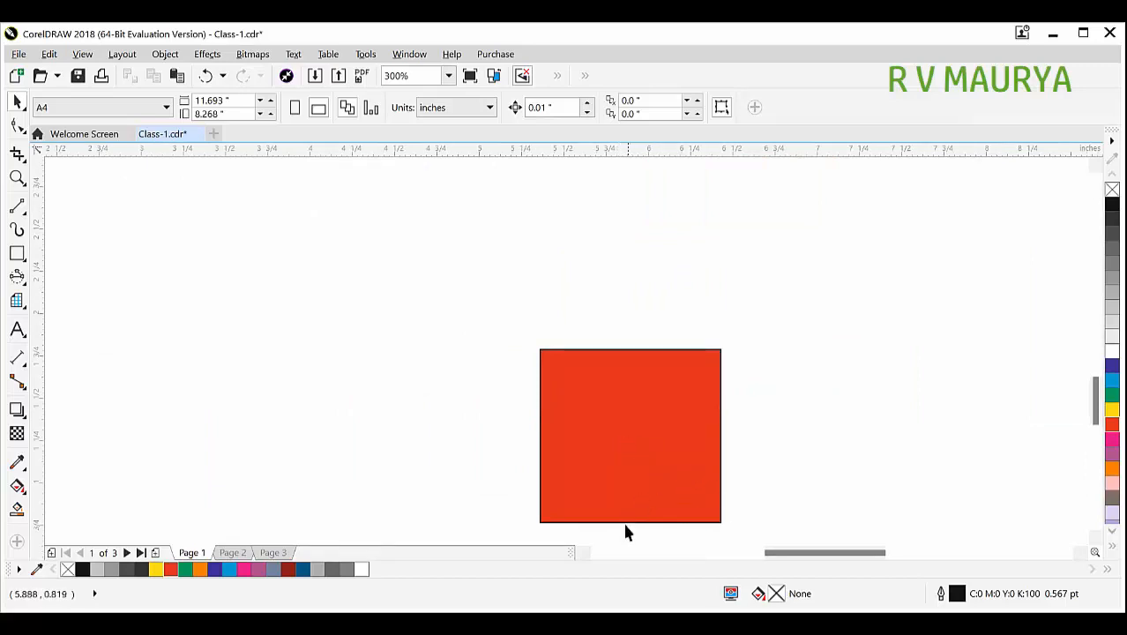
scroll(622, 529, "down", 2)
scroll(624, 534, "up", 2)
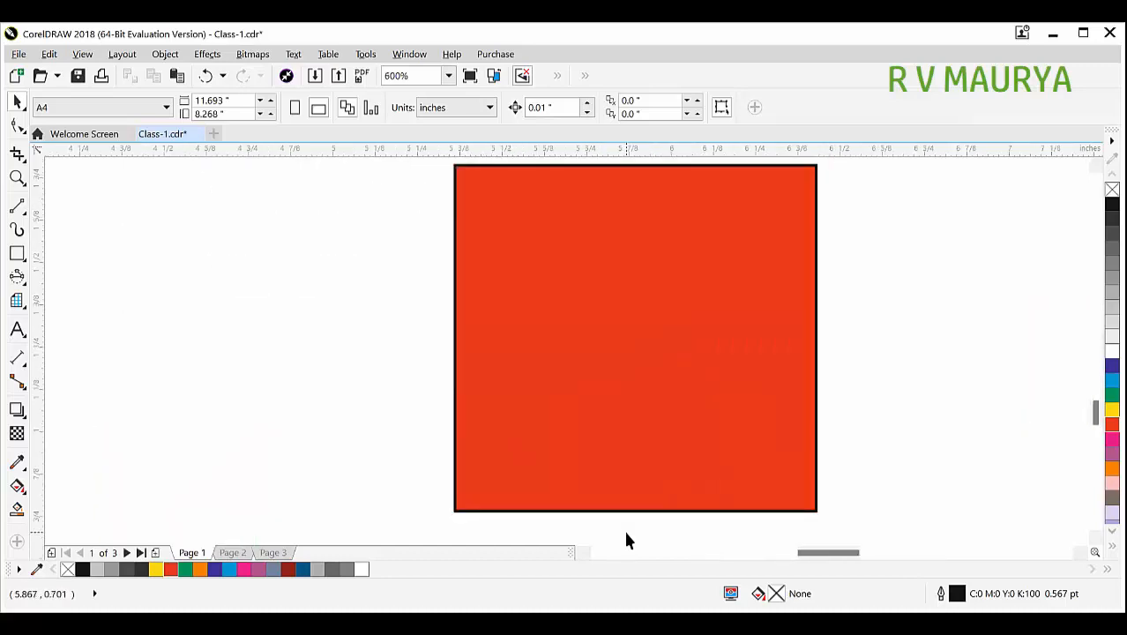
scroll(625, 535, "down", 1)
scroll(628, 539, "up", 1)
scroll(626, 540, "down", 1)
scroll(626, 540, "up", 1)
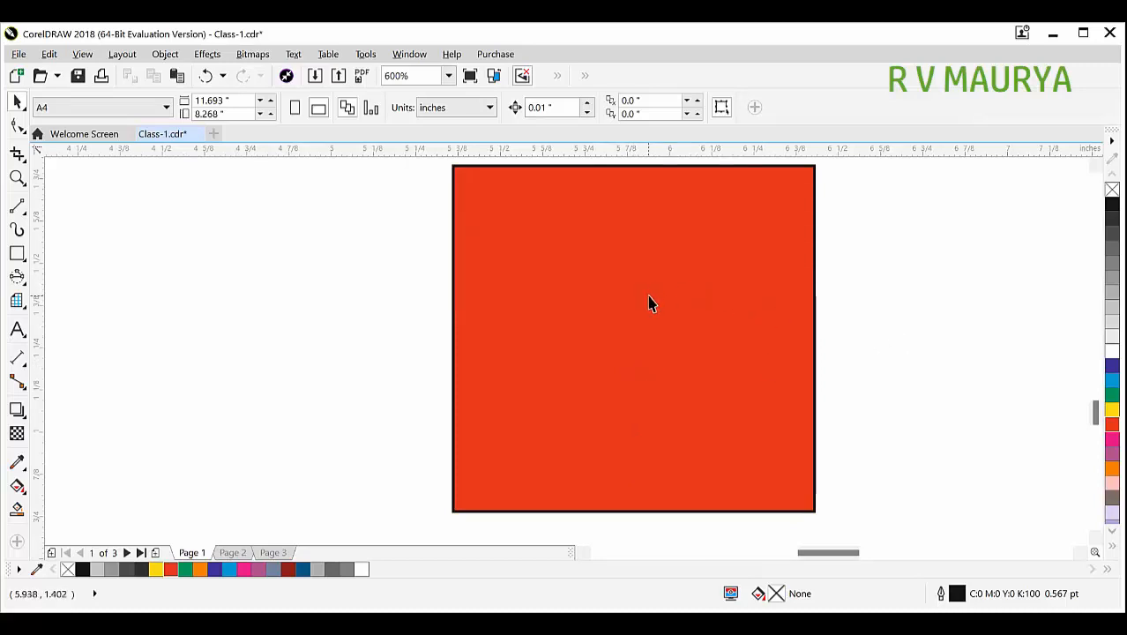
scroll(648, 302, "down", 3)
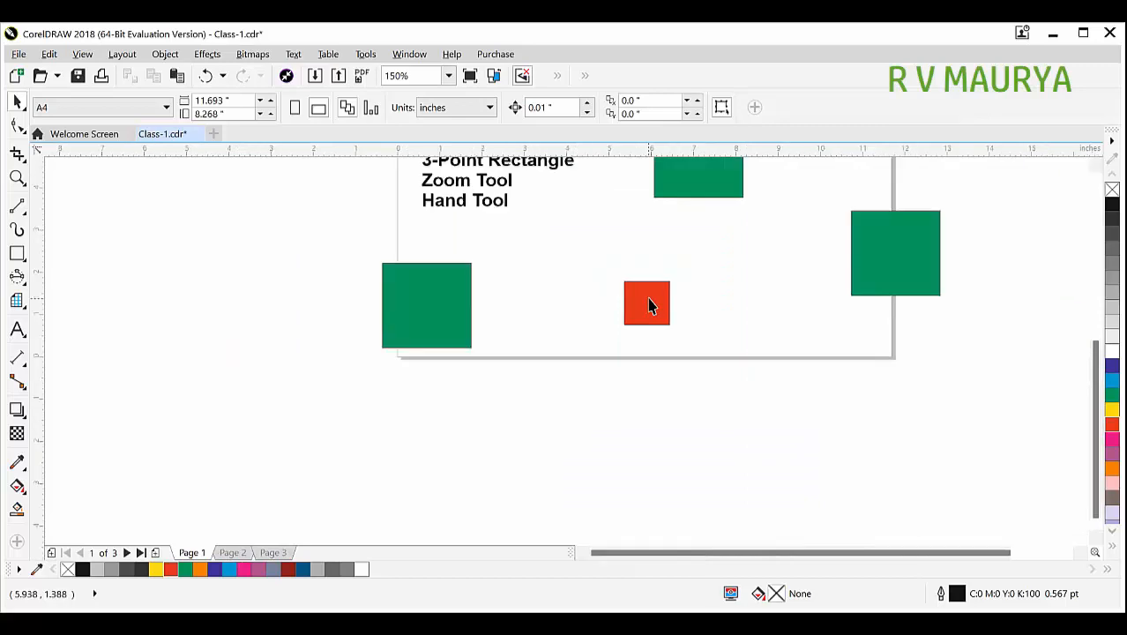
scroll(648, 302, "down", 1)
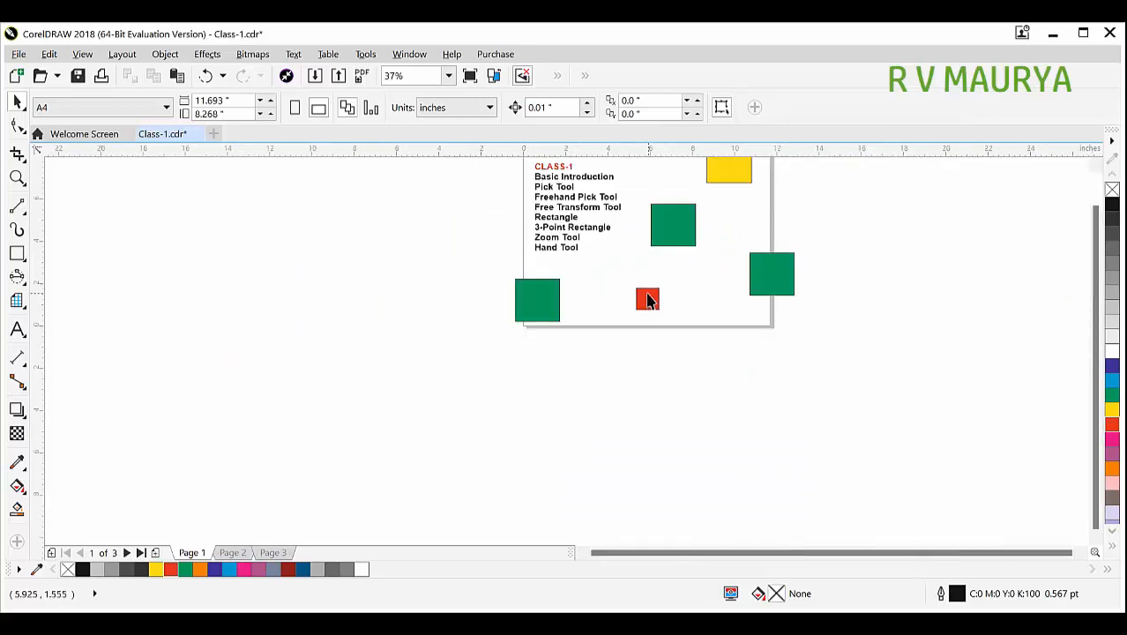
scroll(648, 301, "down", 1)
scroll(647, 300, "up", 4)
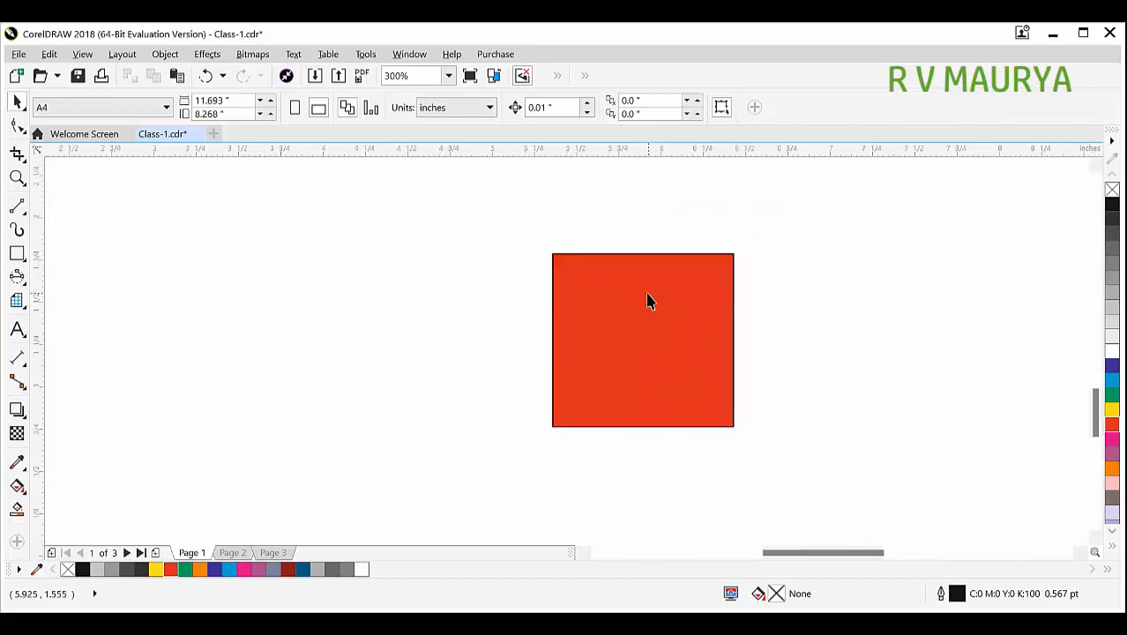
scroll(648, 302, "down", 3)
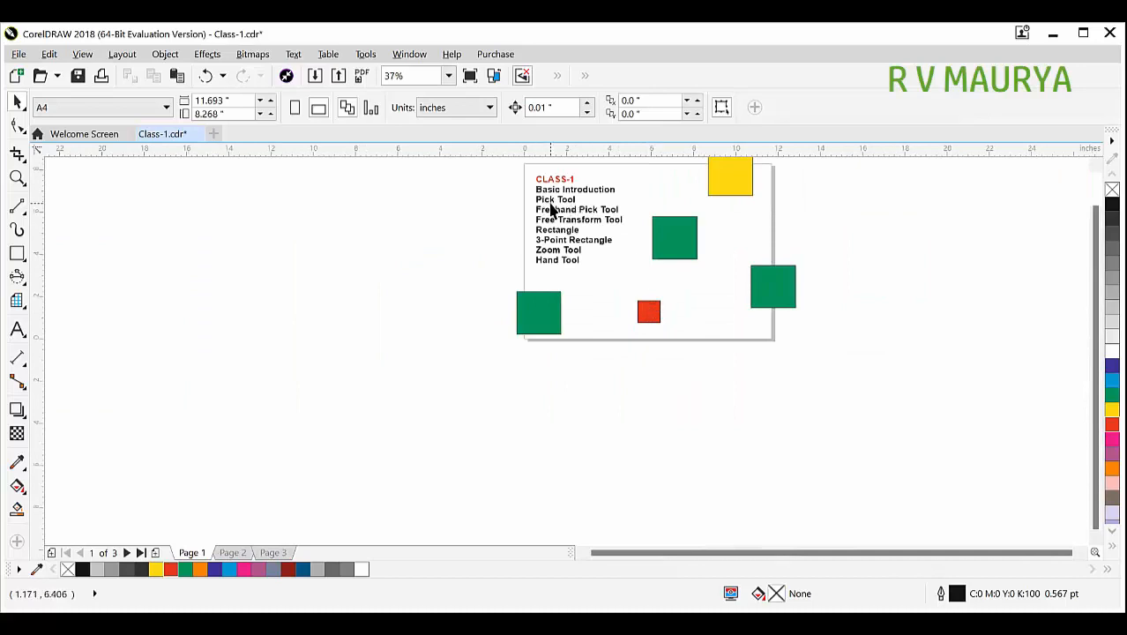
Inspect the Class 1 text list at 150% and the yellow square at 600%, and return to a 37% overview
scroll(560, 208, "up", 2)
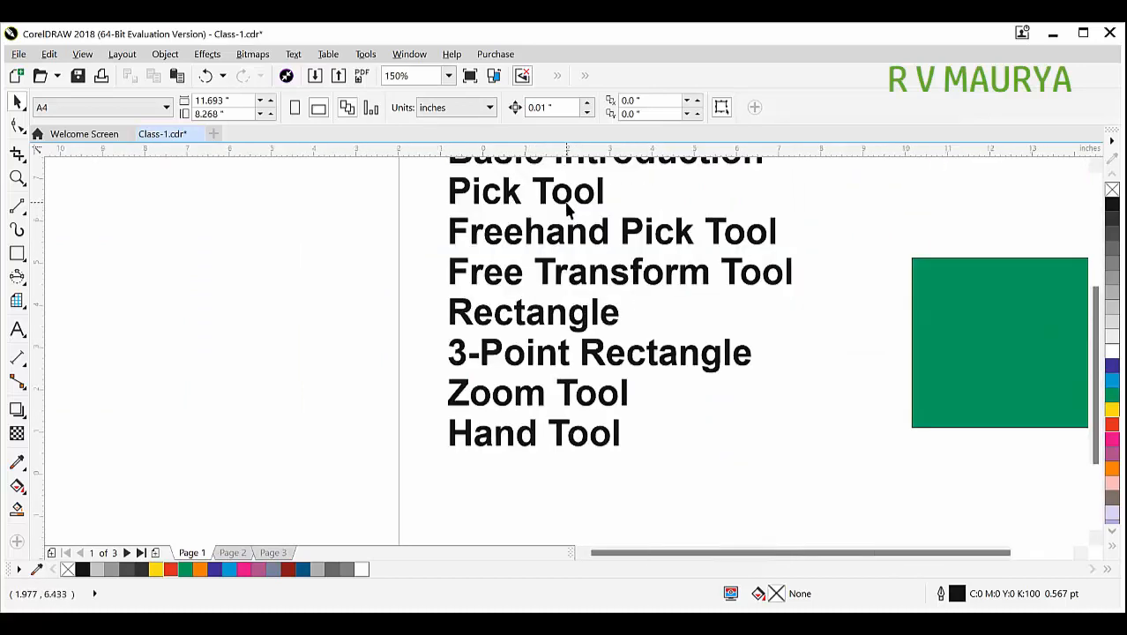
scroll(573, 199, "down", 1)
scroll(586, 183, "up", 1)
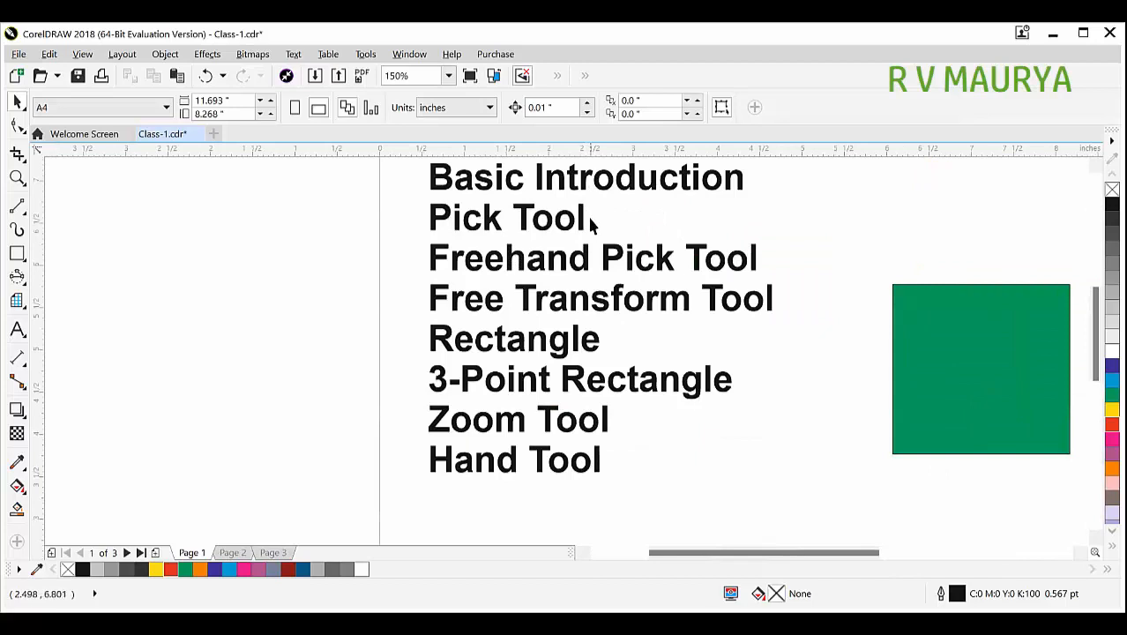
scroll(617, 234, "down", 2)
scroll(754, 176, "up", 4)
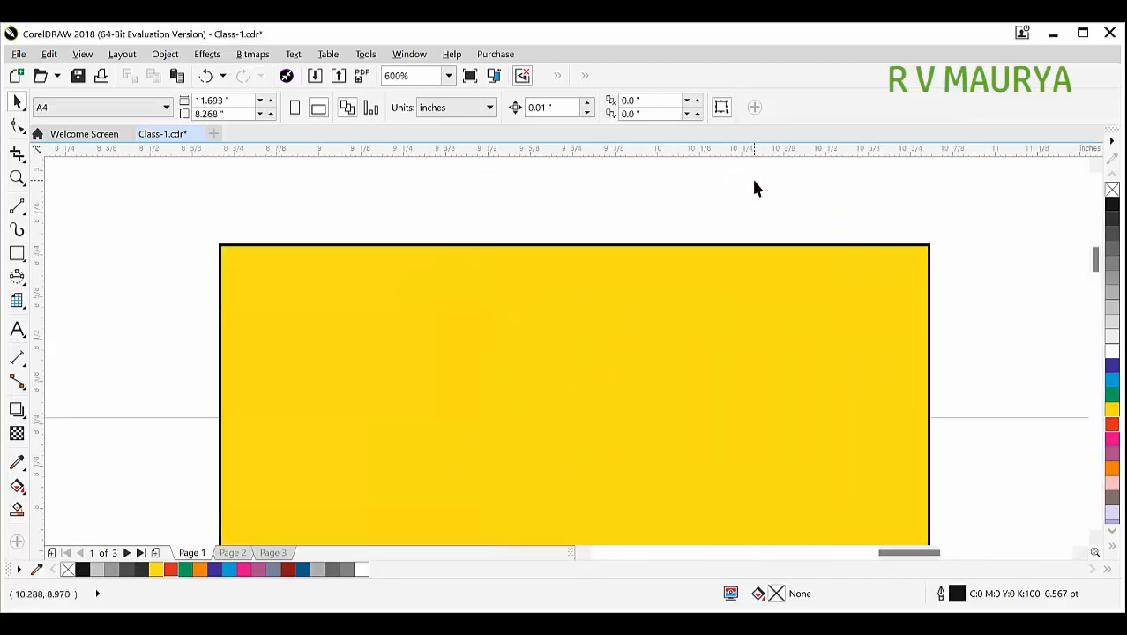
scroll(751, 180, "down", 1)
scroll(660, 258, "down", 3)
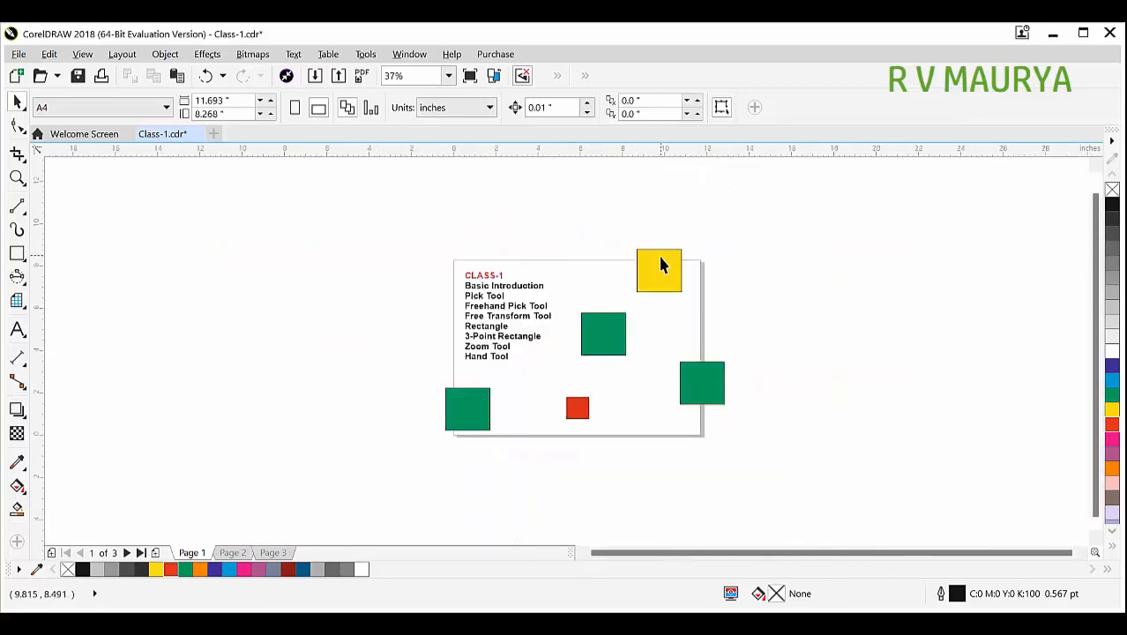
Examine the green squares, the red square and the text list heading up close, zooming around each one
scroll(660, 264, "down", 3)
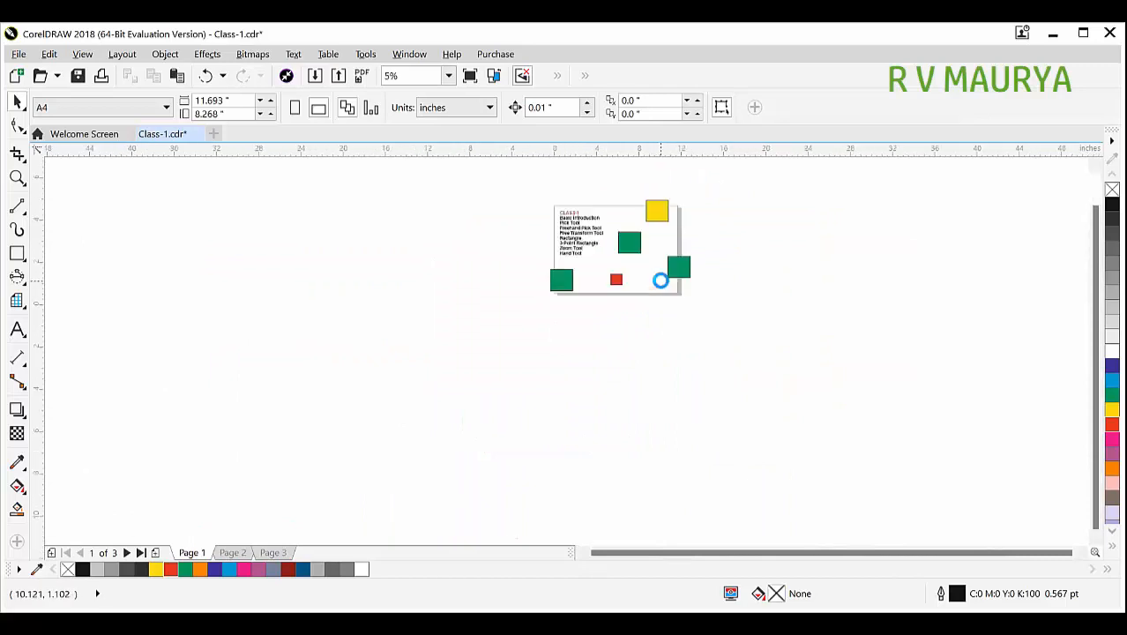
scroll(624, 231, "up", 7)
scroll(744, 281, "down", 3)
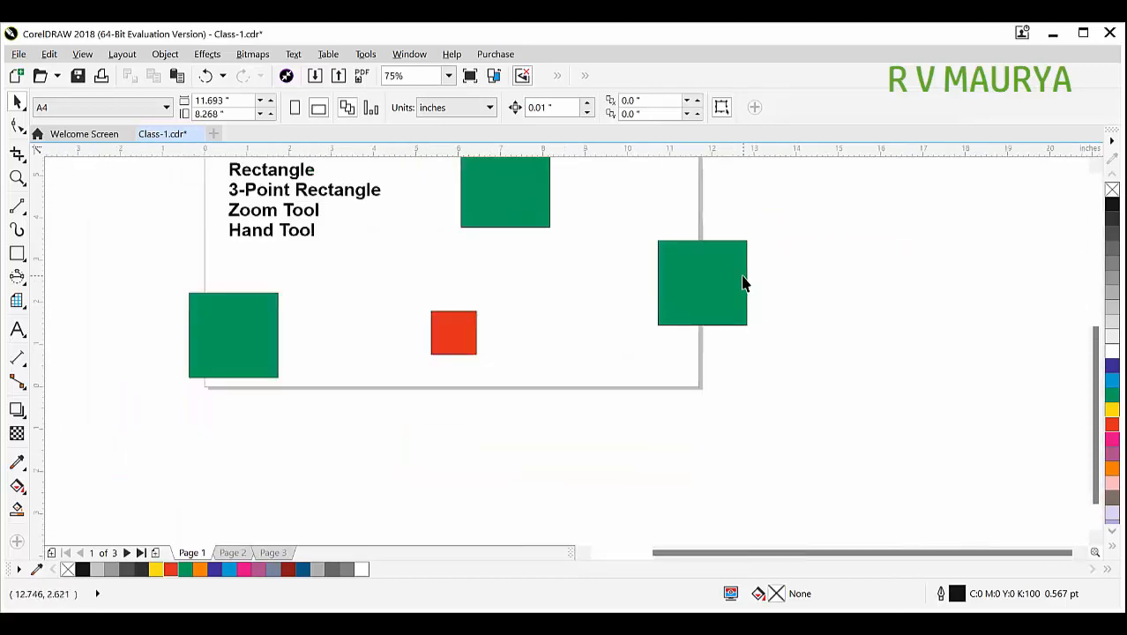
scroll(227, 318, "up", 1)
scroll(353, 317, "up", 1)
scroll(432, 339, "down", 1)
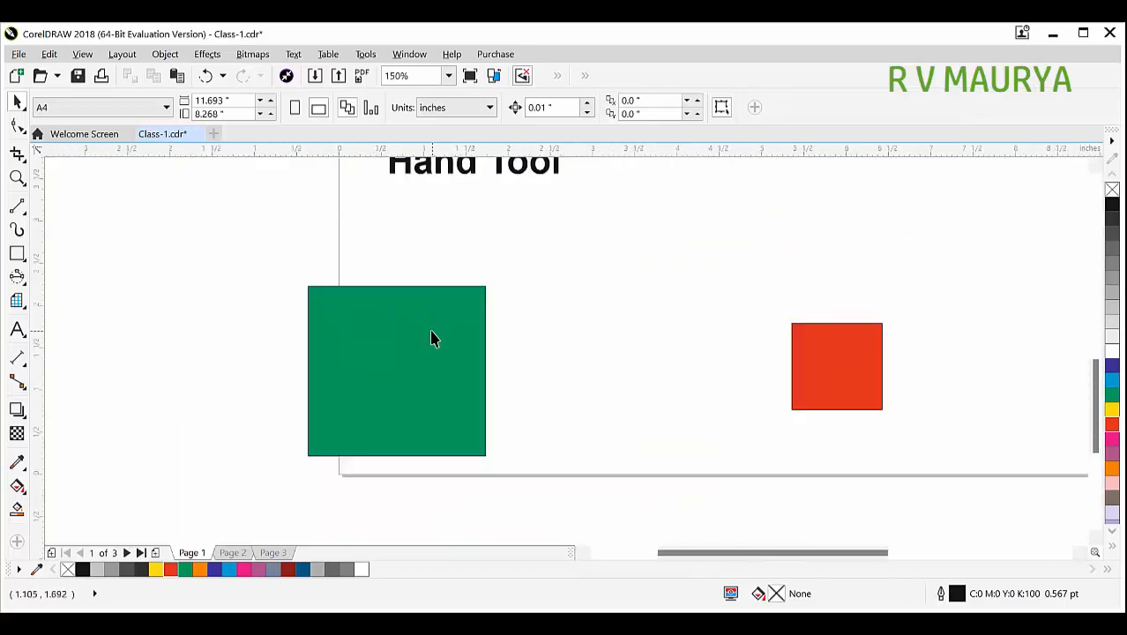
scroll(526, 363, "down", 1)
scroll(686, 353, "up", 2)
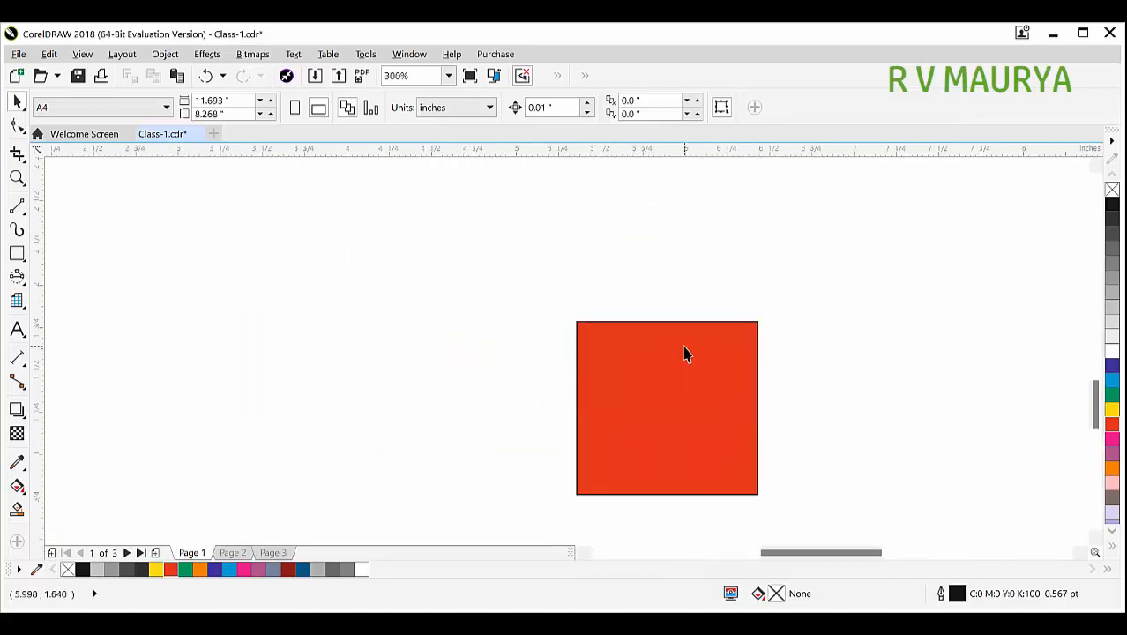
scroll(685, 353, "down", 2)
scroll(662, 194, "up", 2)
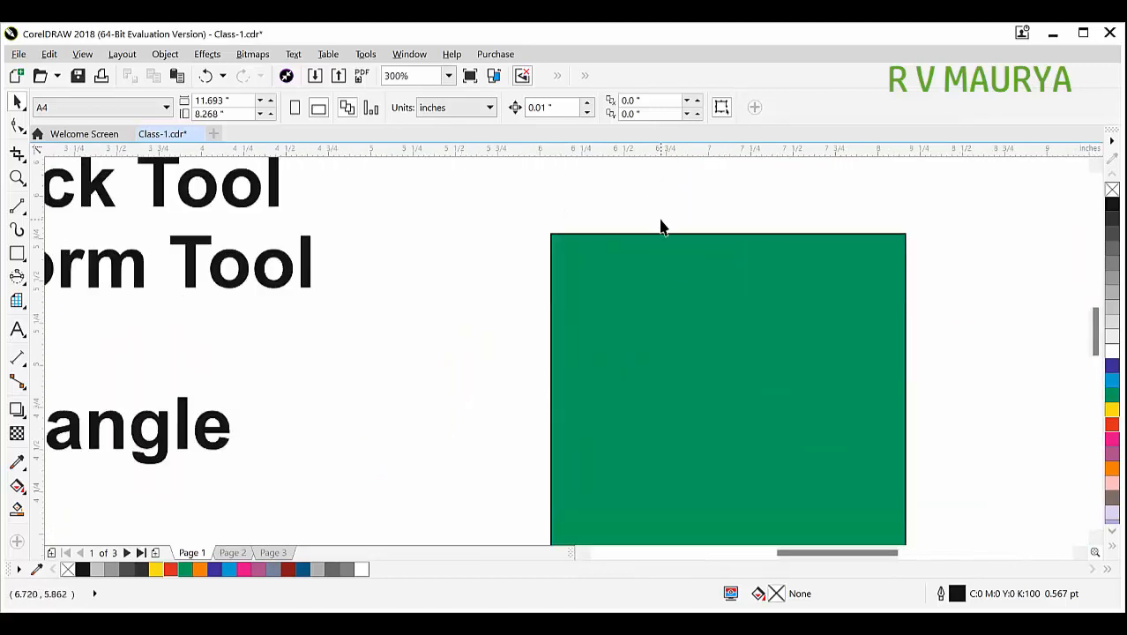
scroll(684, 310, "down", 2)
scroll(457, 226, "up", 3)
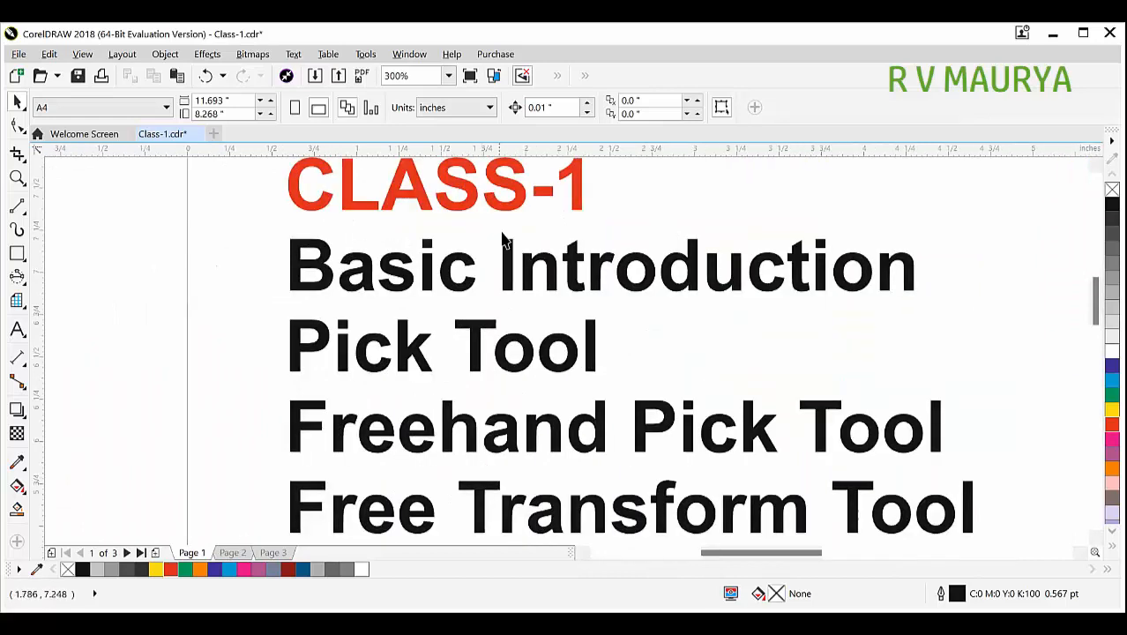
Select the Class 1 text list and inspect its lettering at 1200%, plus the yellow square at 300%
left_click(516, 252)
scroll(529, 254, "up", 2)
scroll(493, 254, "down", 5)
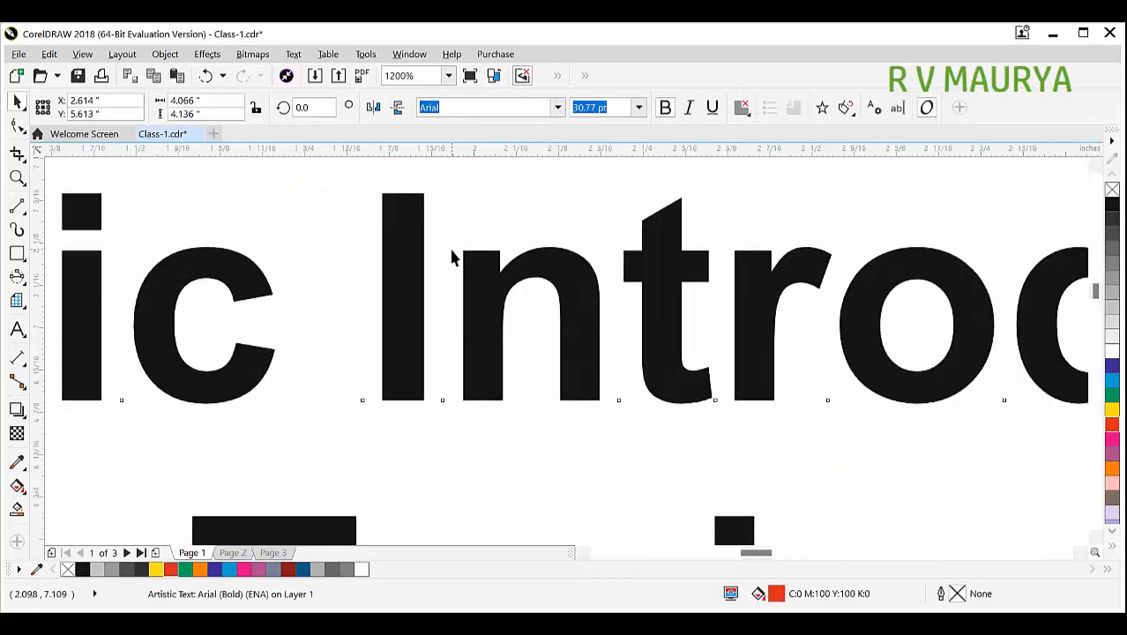
scroll(529, 264, "down", 2)
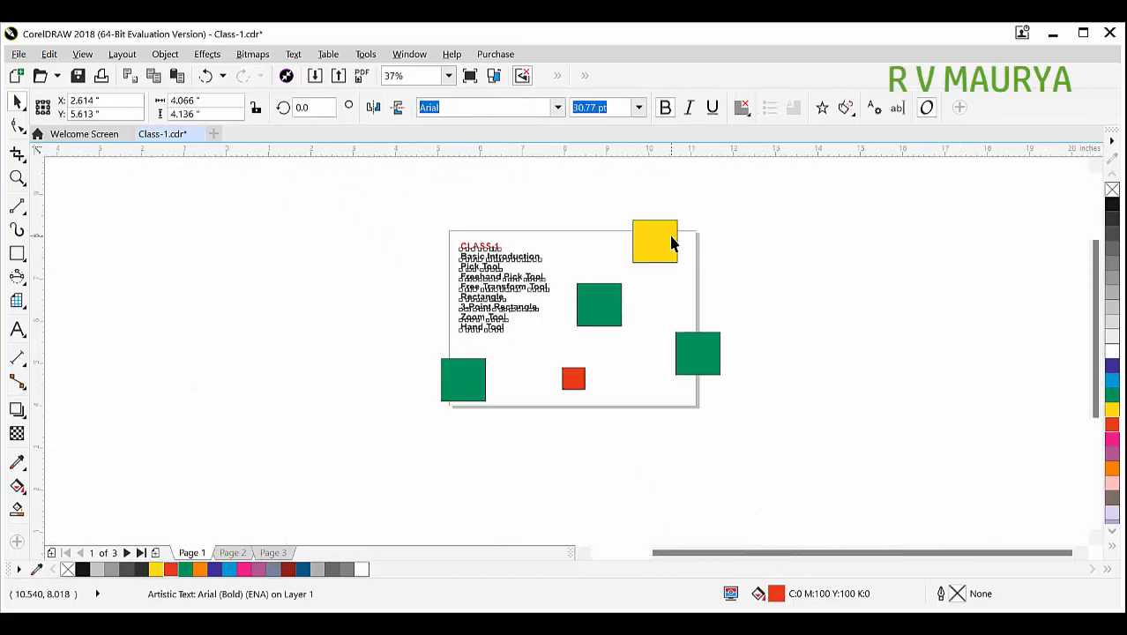
scroll(672, 239, "up", 7)
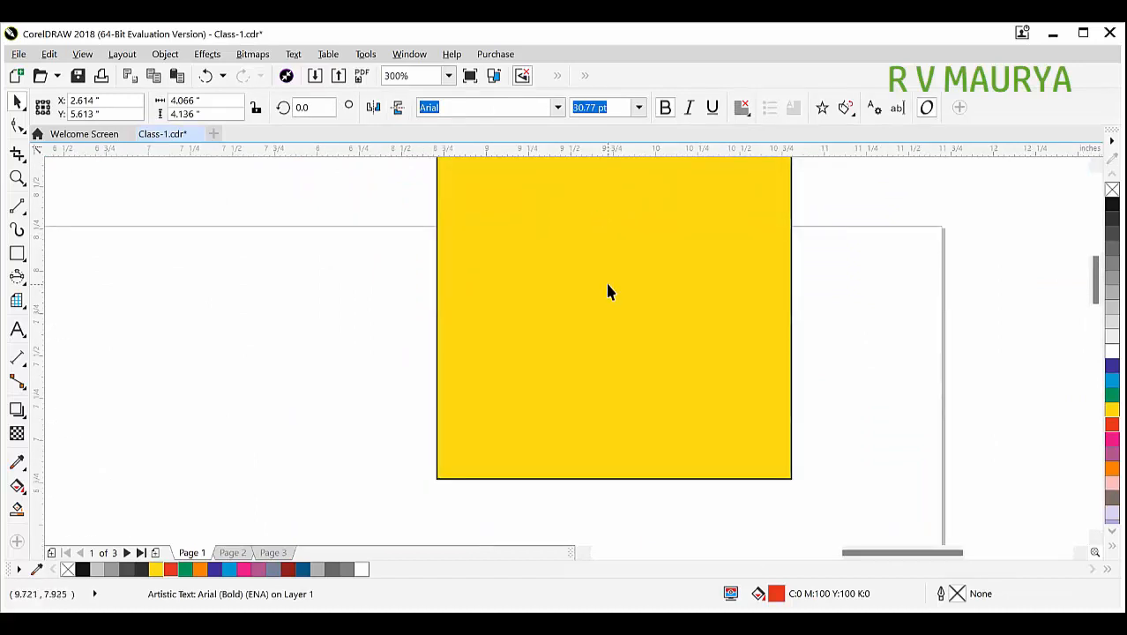
Move the green square on the page's right edge up below the yellow square, to about X 10.713", Y 5.304"
scroll(607, 289, "down", 5)
left_click_drag(663, 495, 626, 377)
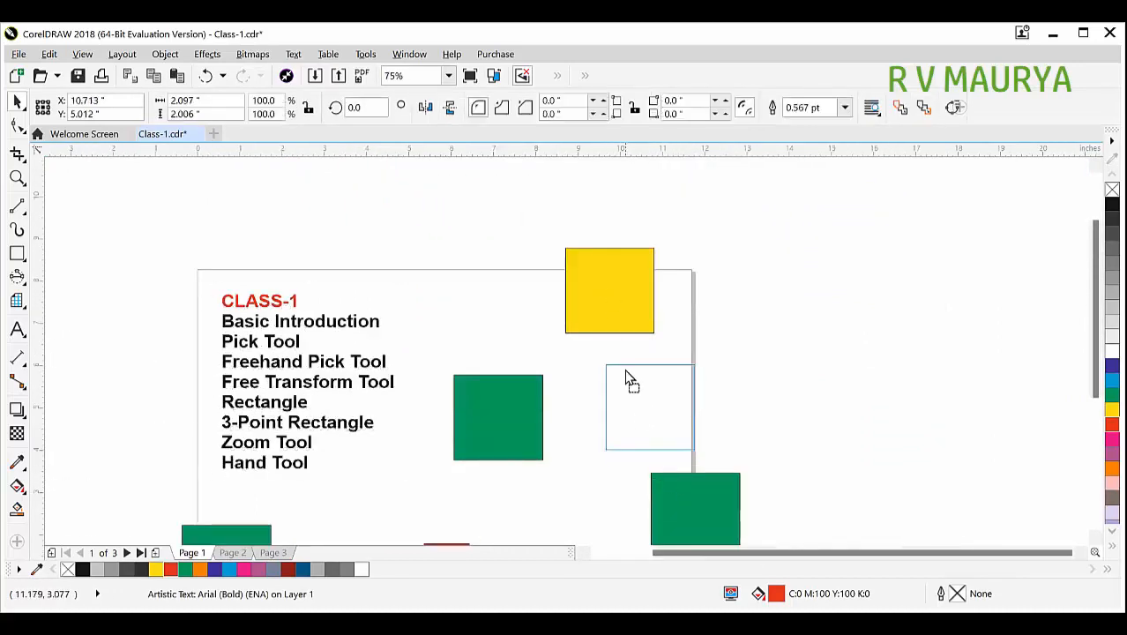
scroll(634, 360, "up", 2)
scroll(688, 388, "down", 1)
scroll(688, 389, "up", 1)
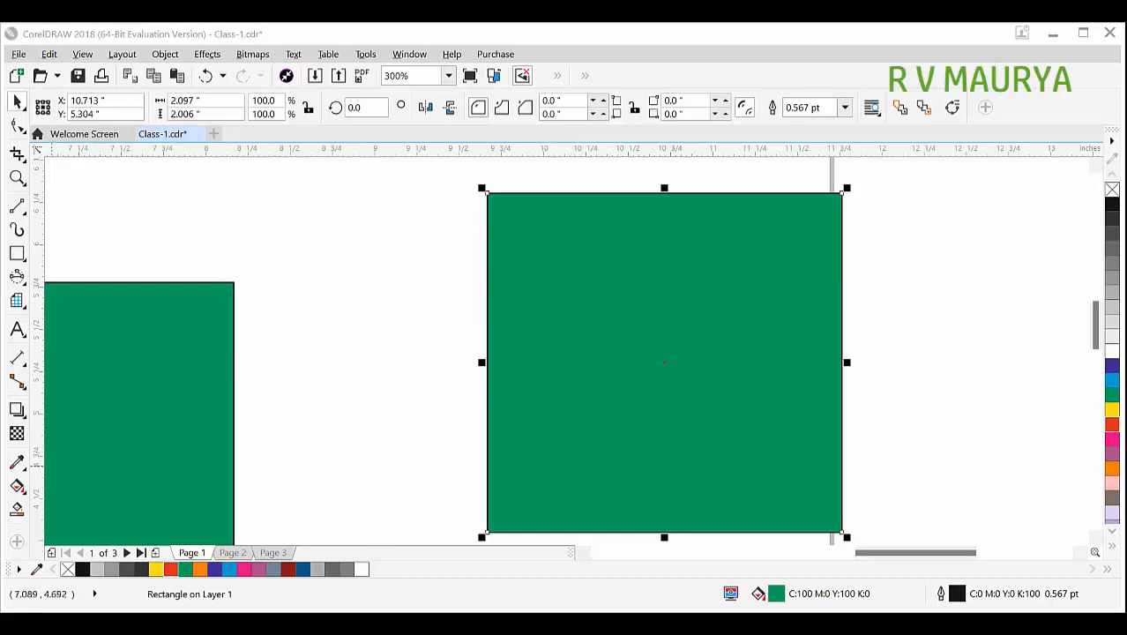
Deselect the moved green square, zoom out to 2%, and fit the whole drawing in view with Zoom to all objects
scroll(339, 445, "down", 8)
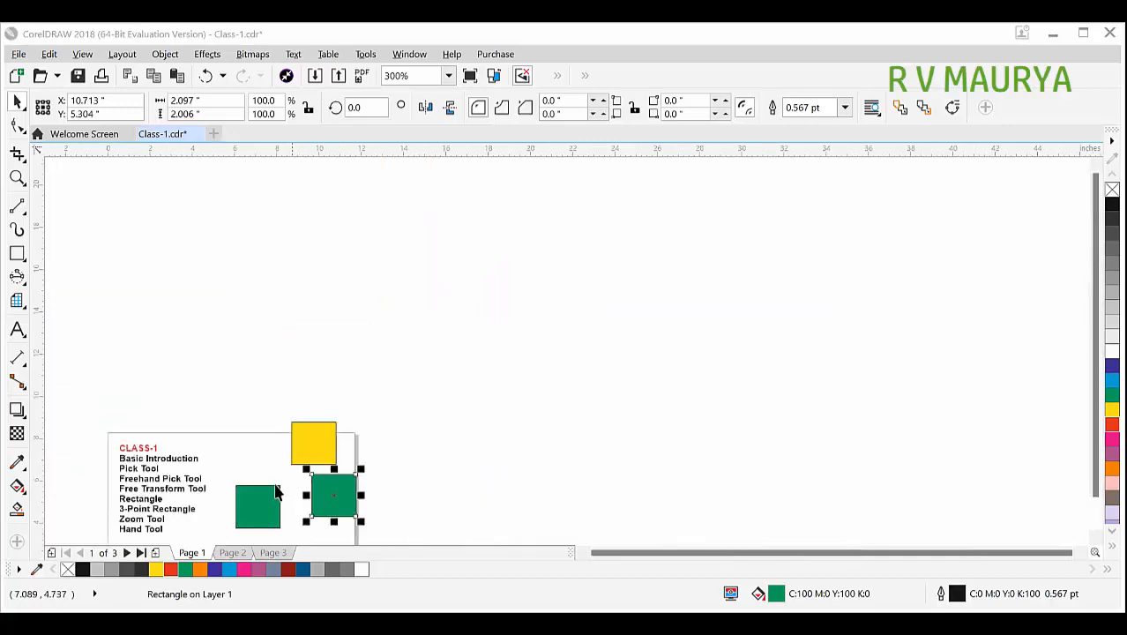
scroll(283, 488, "down", 3)
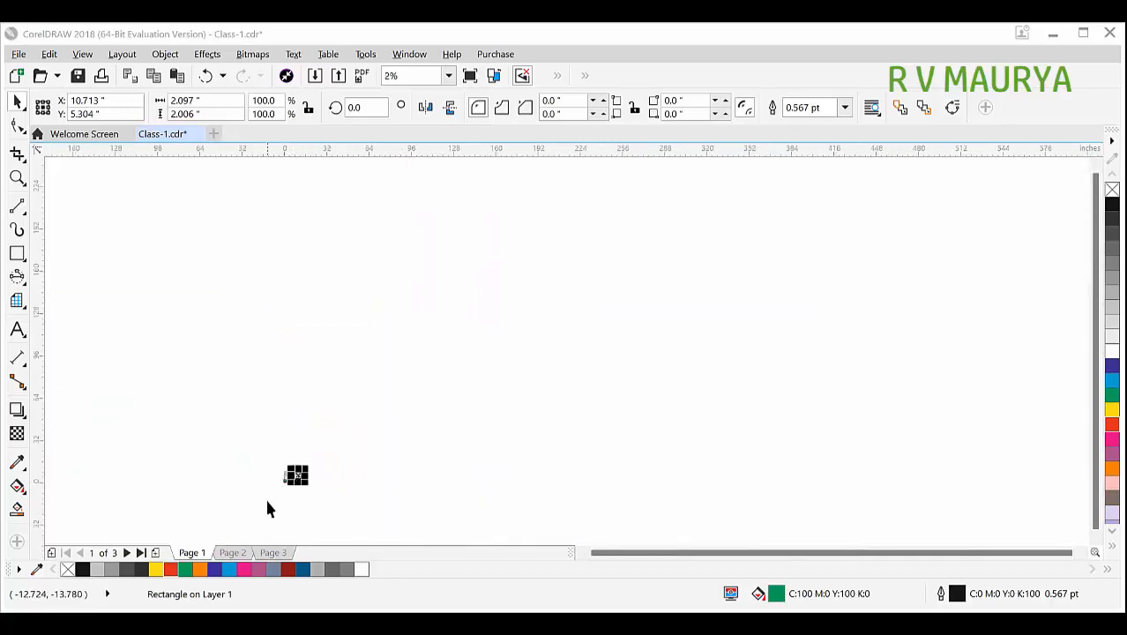
left_click(267, 500)
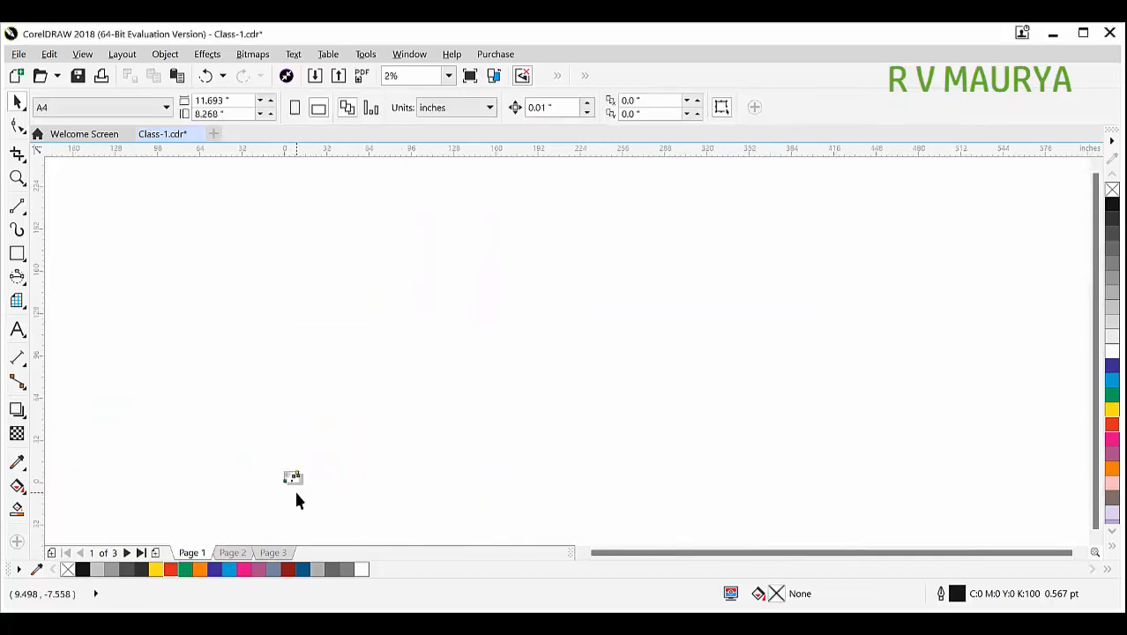
left_click(23, 189)
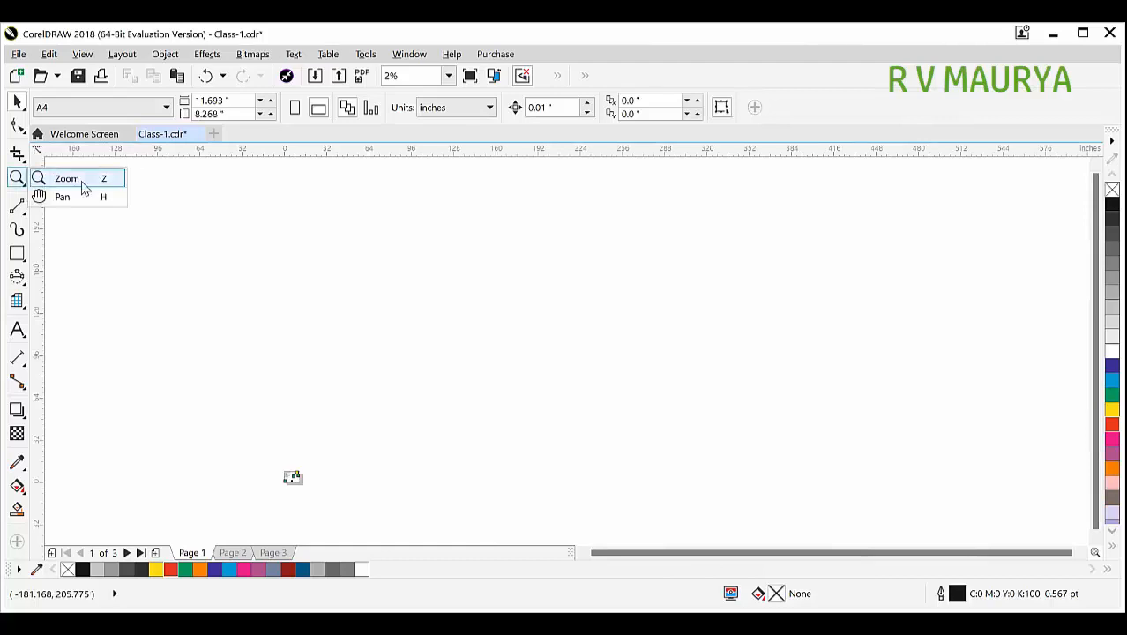
left_click(55, 180)
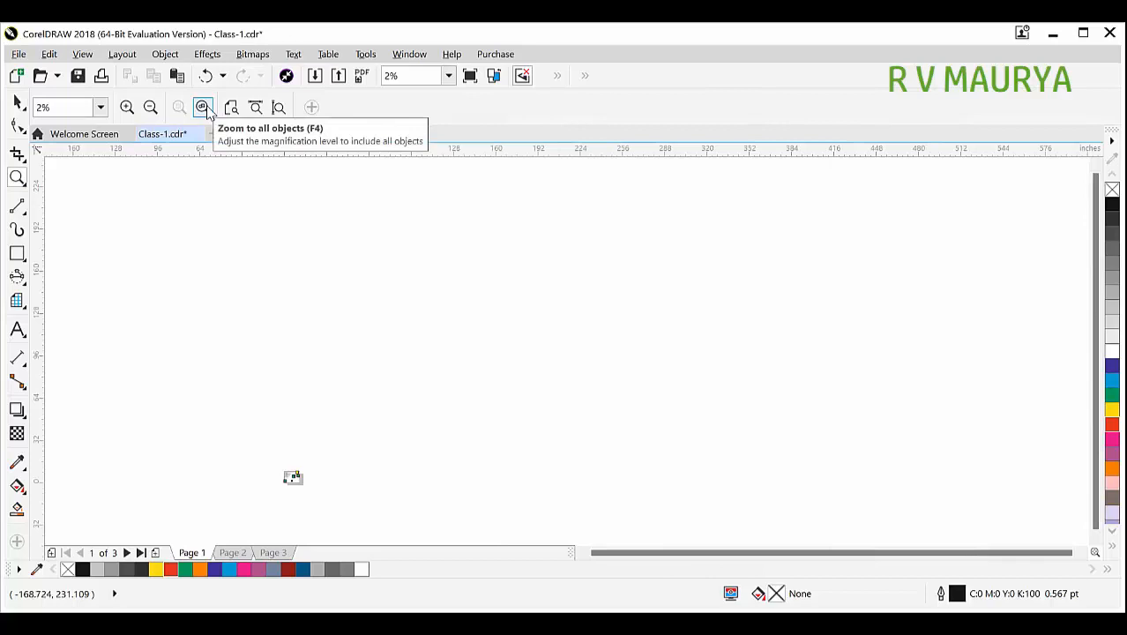
left_click(203, 106)
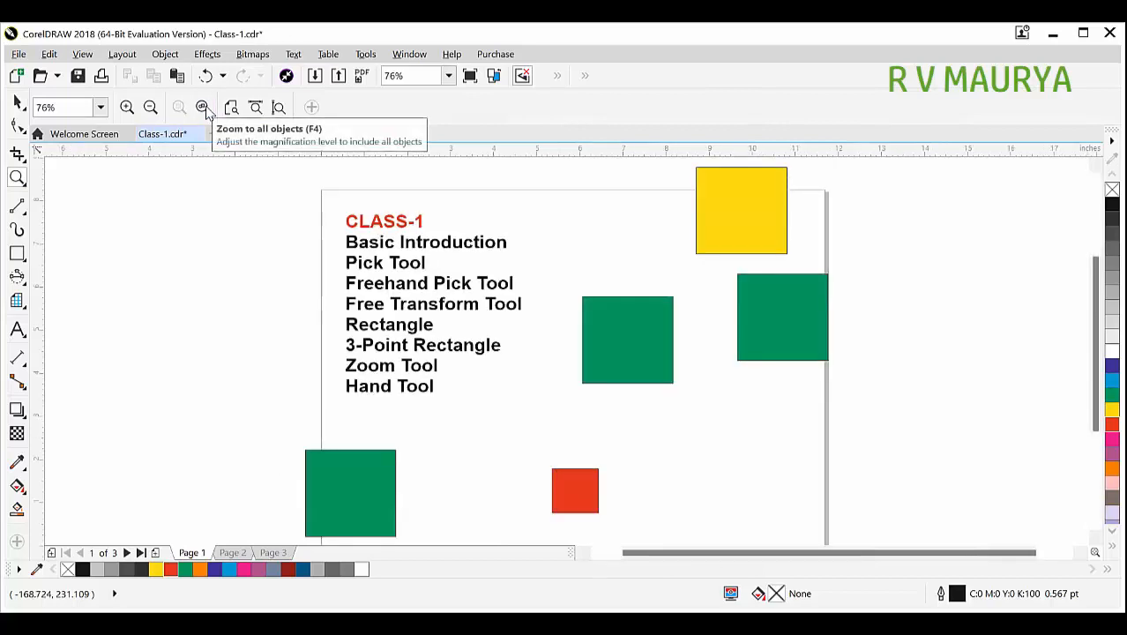
Zoom out to 1% and repeat Zoom to all objects to bring the whole drawing back into view
scroll(561, 349, "down", 4)
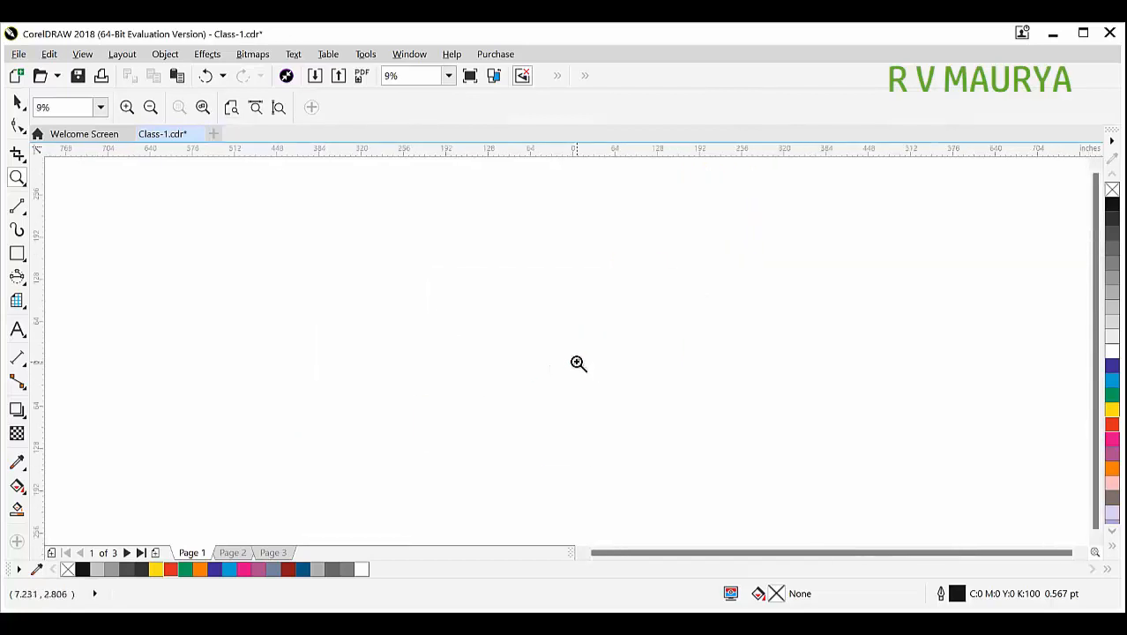
scroll(577, 362, "down", 3)
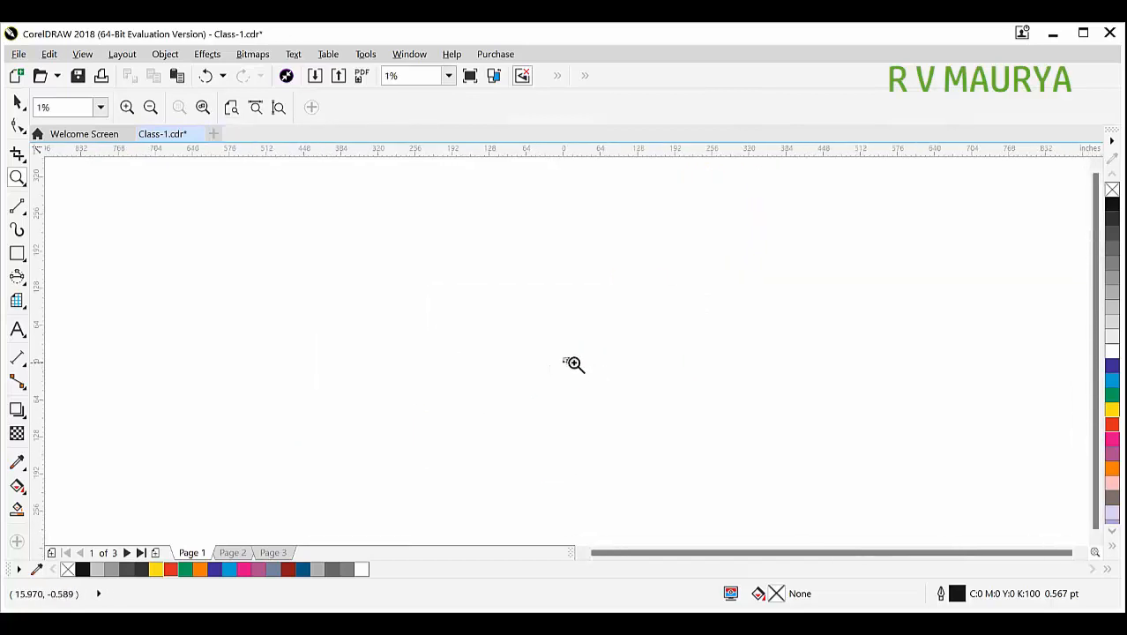
left_click(201, 107)
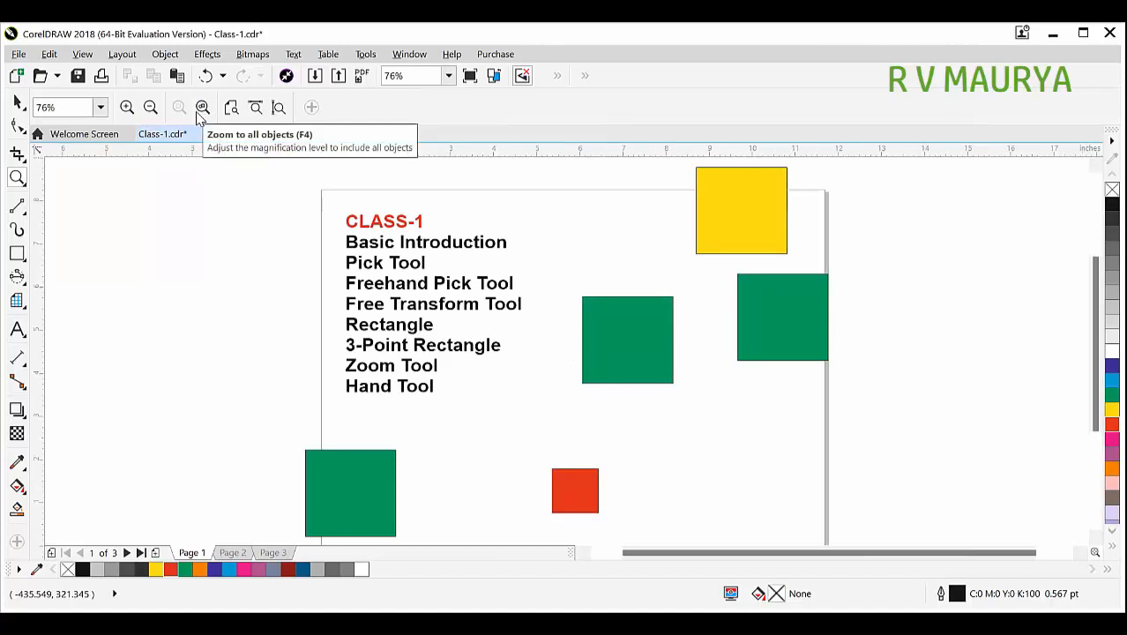
Zoom out to 37% and frame the page with its text list and squares using a Zoom tool marquee
key("space")
scroll(405, 245, "down", 2)
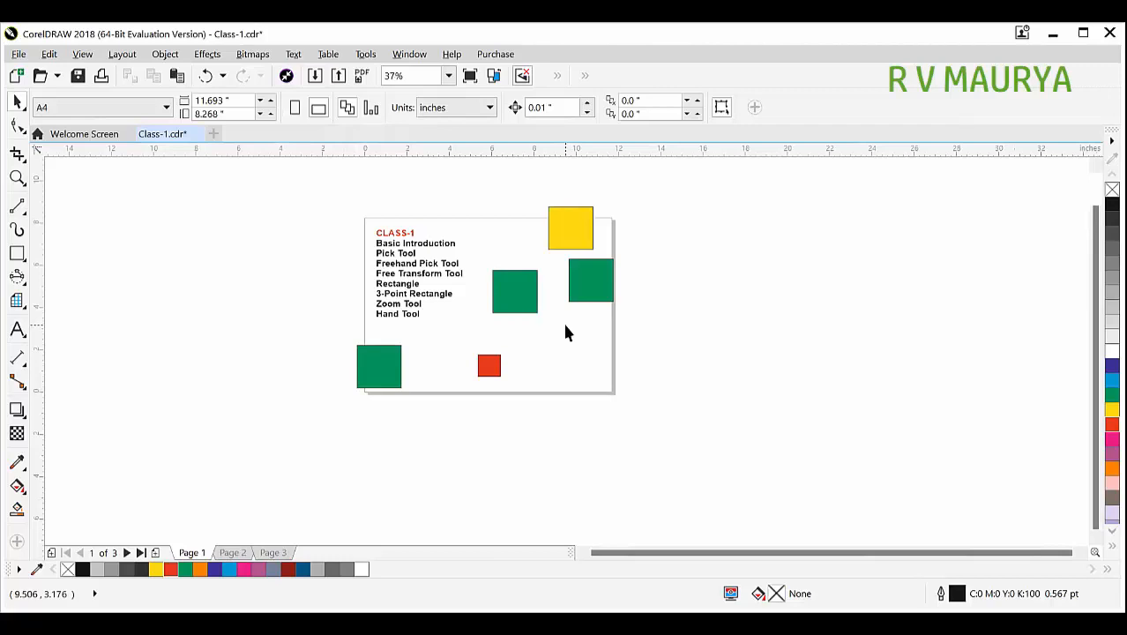
key("space")
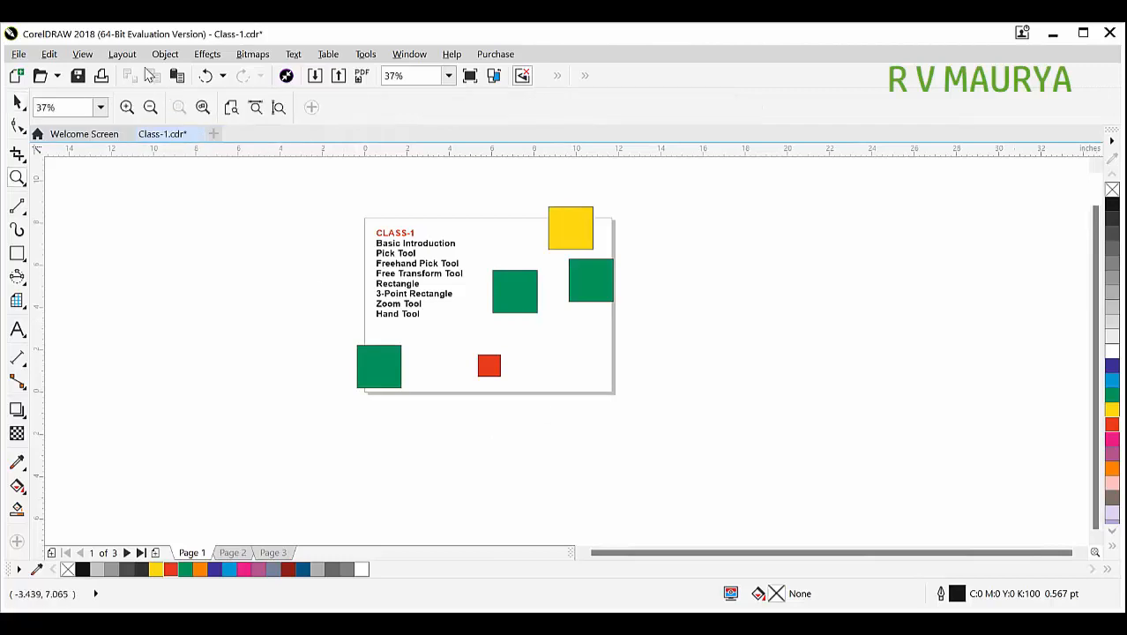
left_click_drag(312, 175, 656, 422)
left_click_drag(365, 201, 843, 495)
Select the middle green square with the Pick tool, then select the CLASS-1 text list instead
key("space")
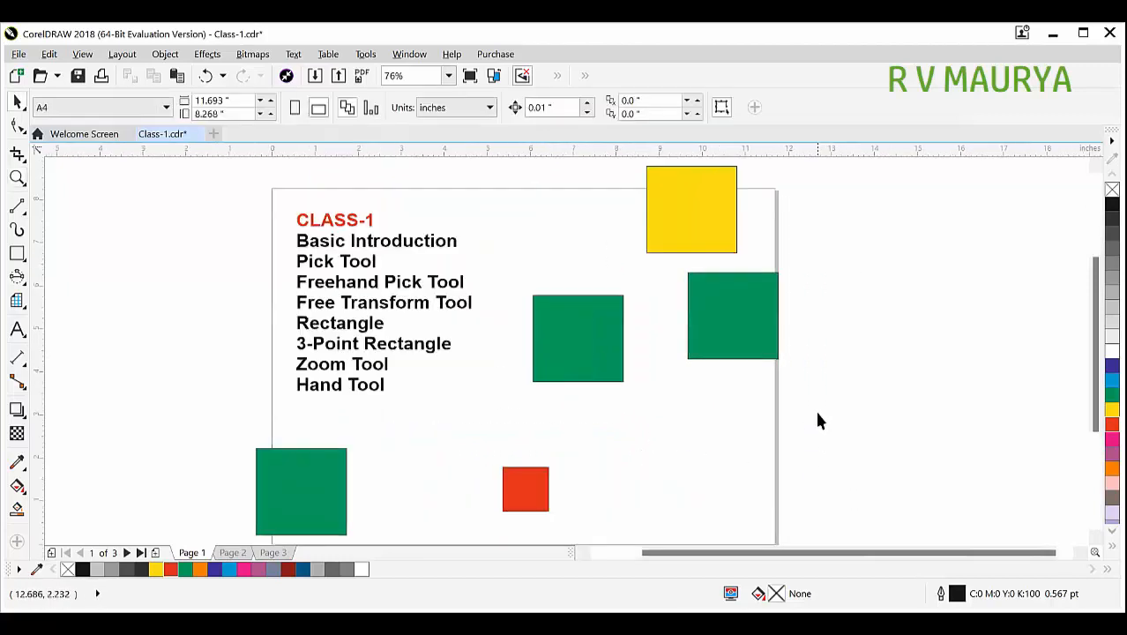
left_click(536, 315)
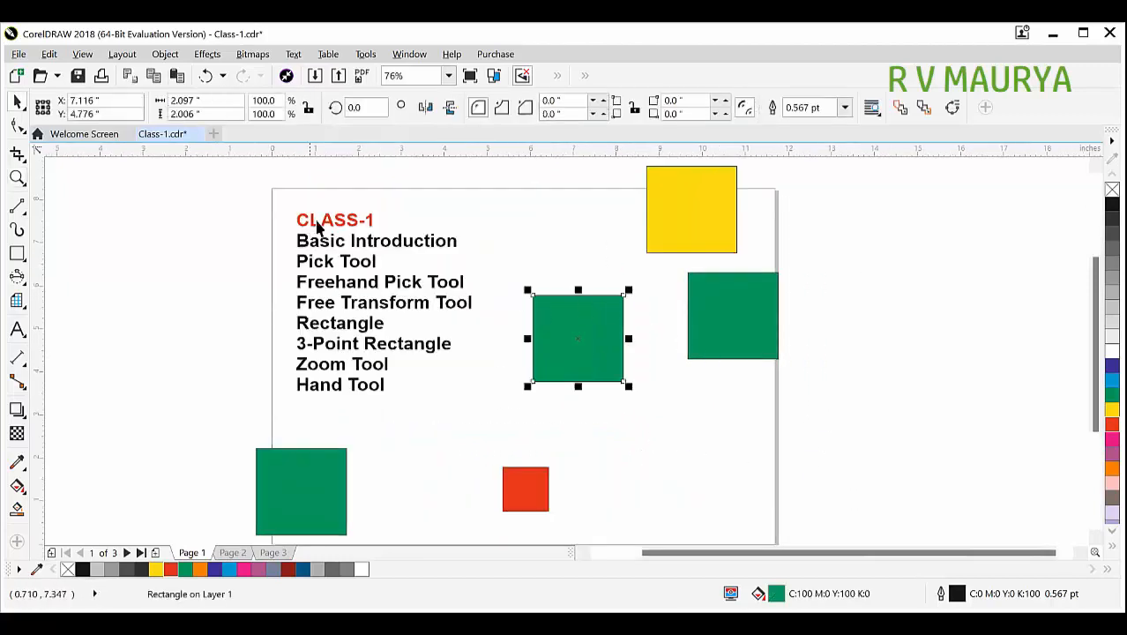
scroll(360, 231, "up", 3)
left_click(357, 208)
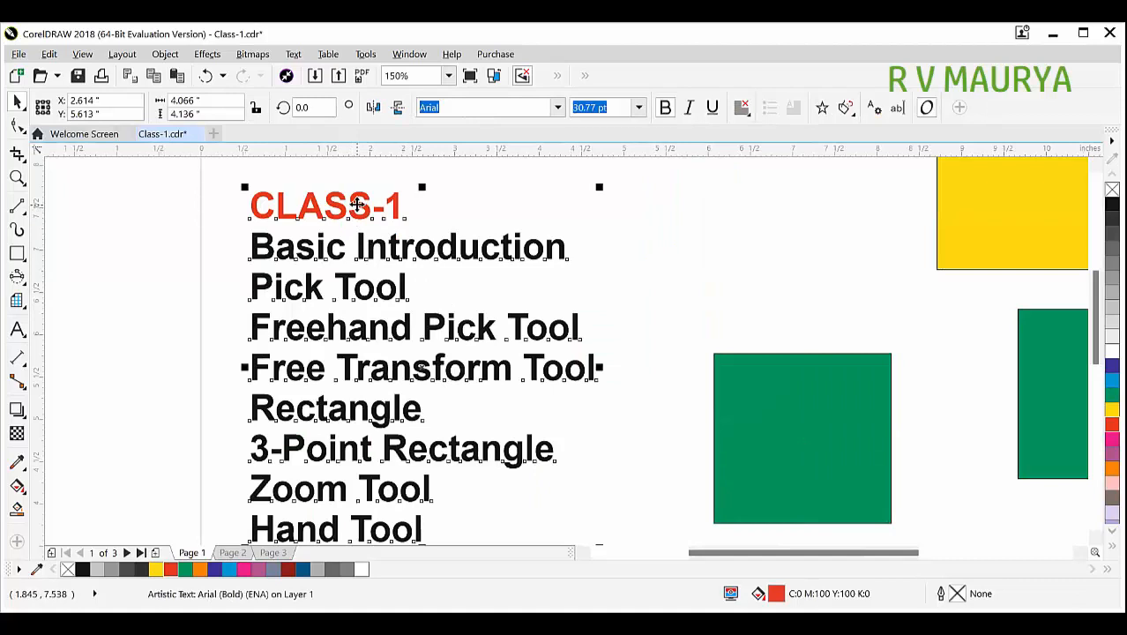
Add a line reading "fdf" below Hand Tool in the text list, and place the text cursor in the Zoom Tool line
left_click(16, 328)
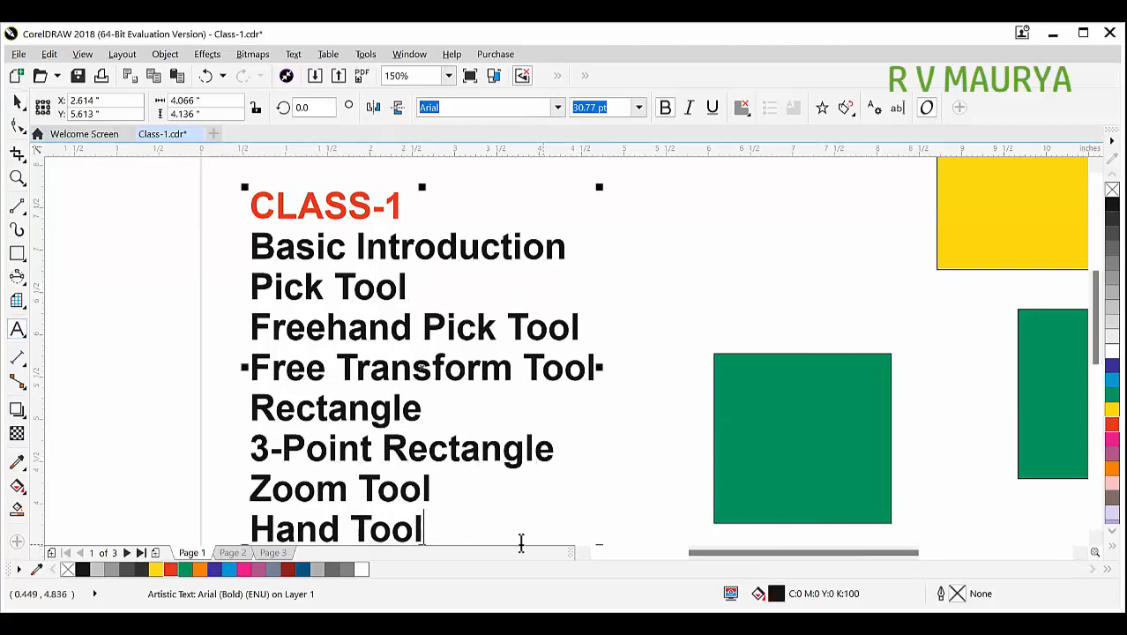
key("Return")
type("fdfkf")
key("Return")
key("BackSpace")
key("BackSpace")
key("BackSpace")
key("Up")
key("Up")
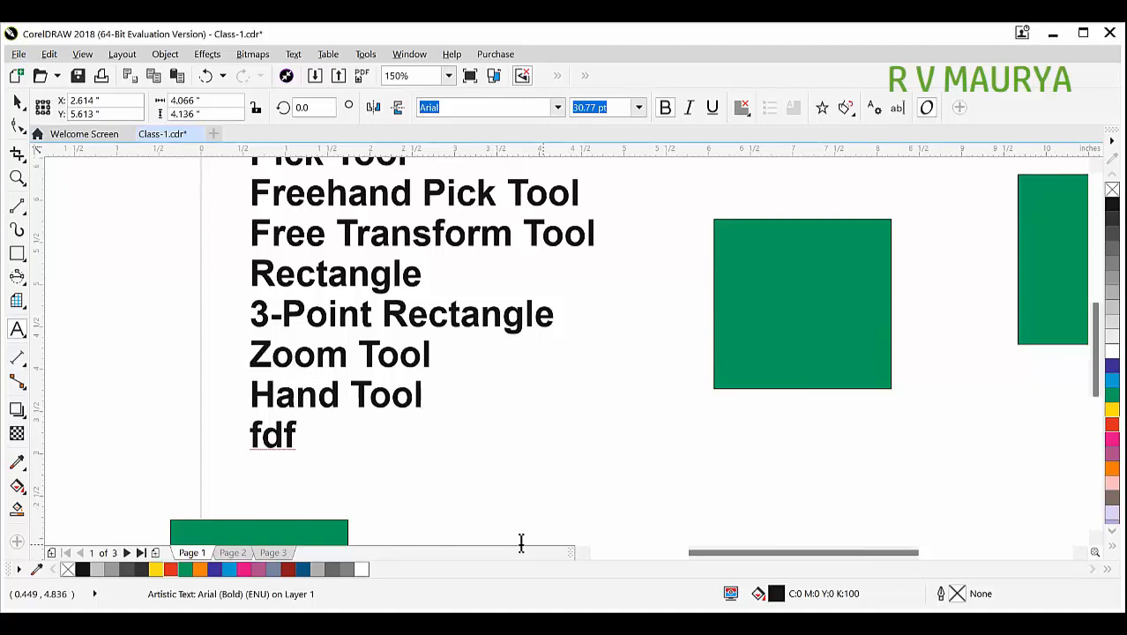
Pan the page up and down between the space above the CLASS-1 heading and the red square while the text stays in editing
scroll(520, 542, "down", 1)
scroll(520, 543, "down", 5)
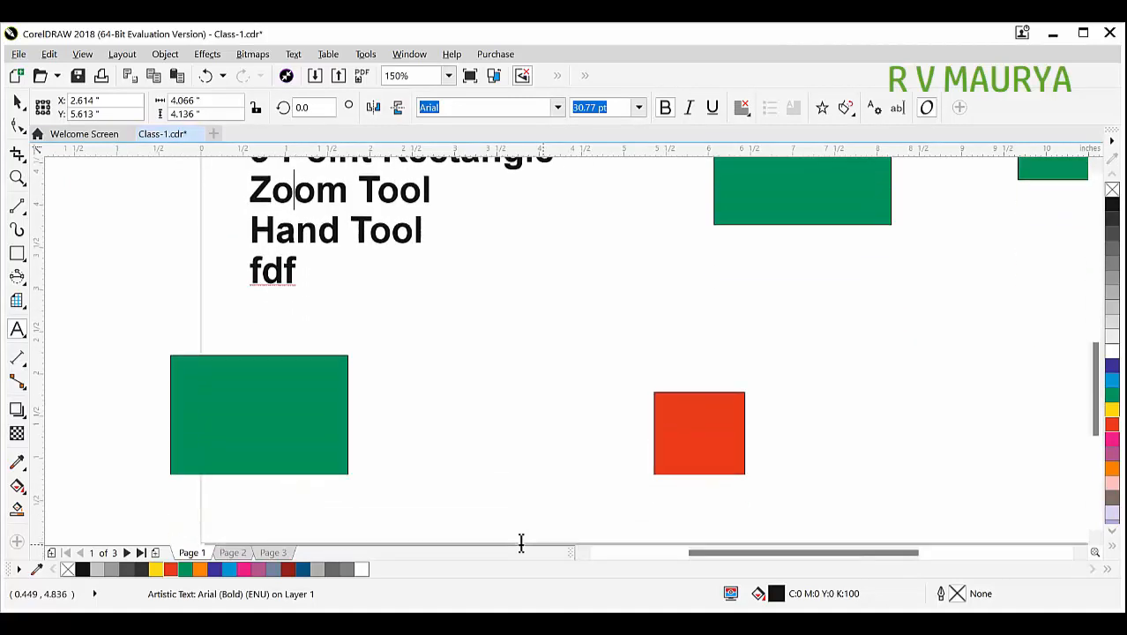
scroll(520, 542, "up", 8)
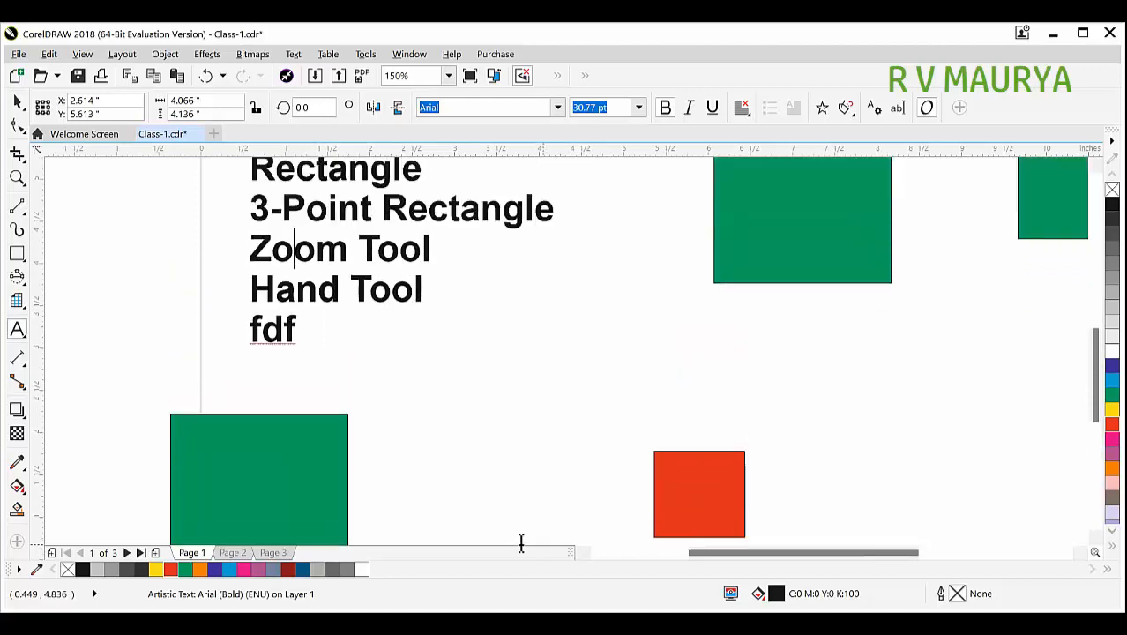
scroll(520, 542, "up", 3)
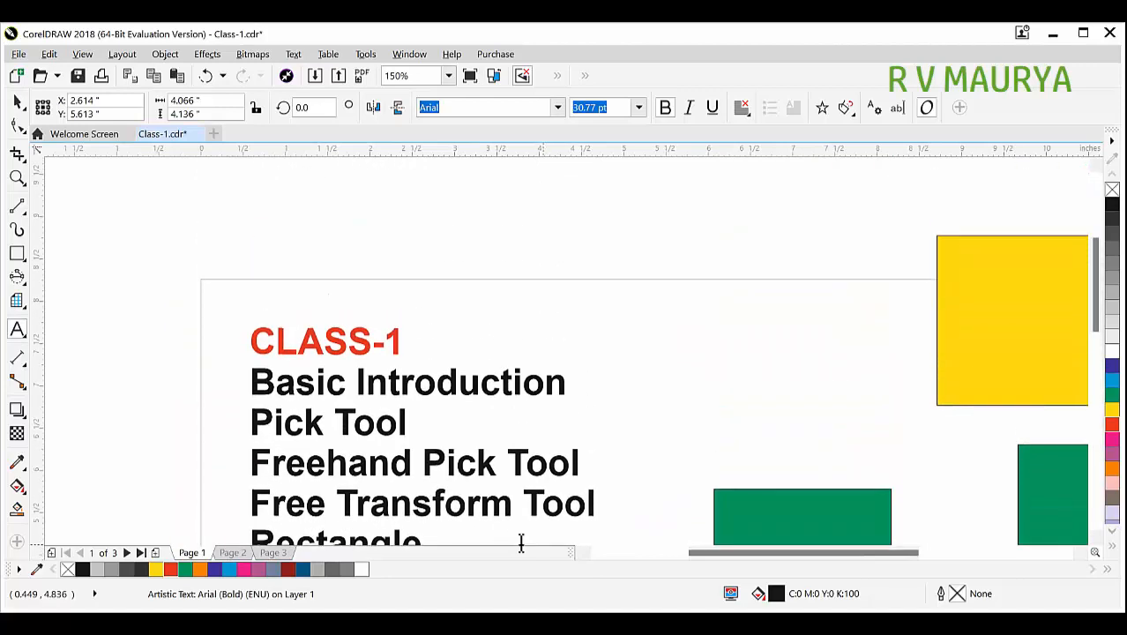
scroll(520, 542, "down", 5)
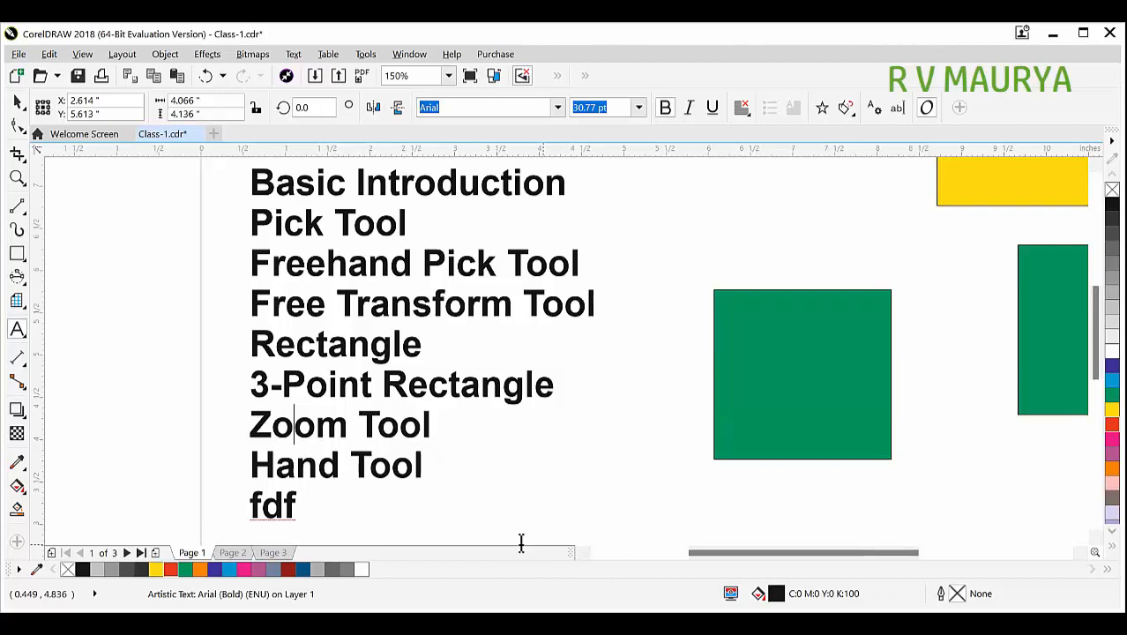
key("alt")
scroll(521, 542, "up", 3)
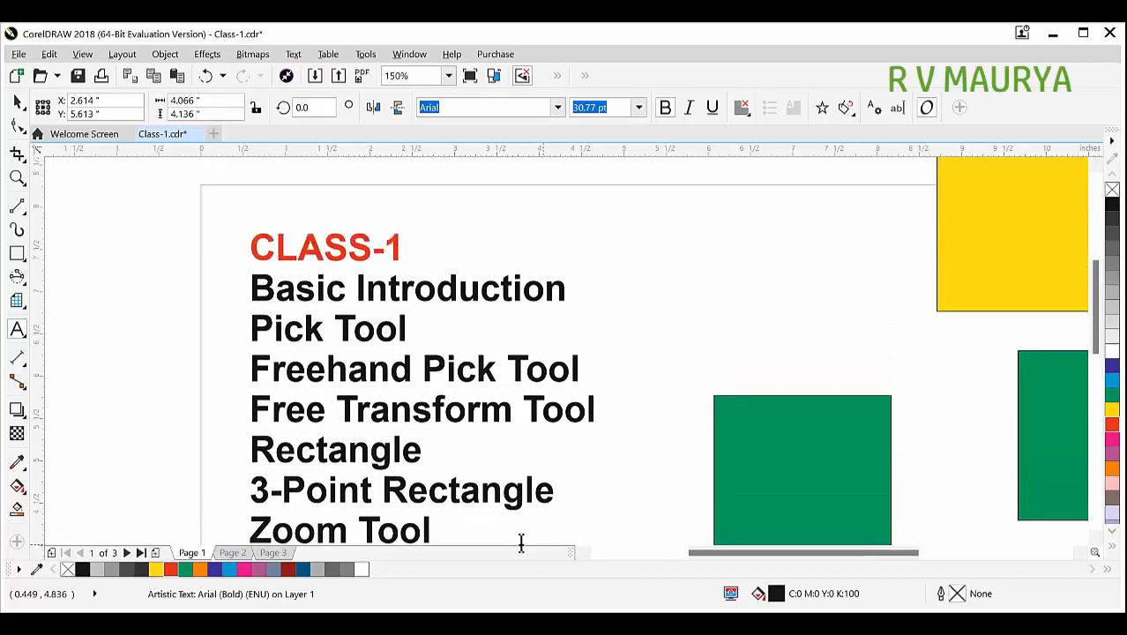
scroll(521, 542, "up", 2)
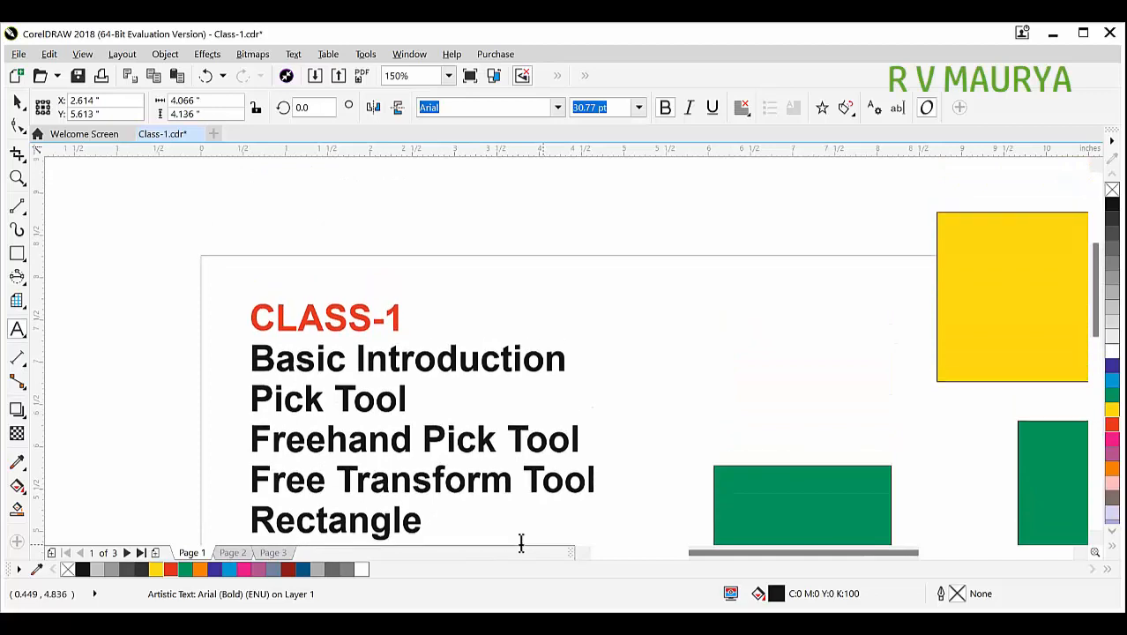
scroll(521, 543, "up", 4)
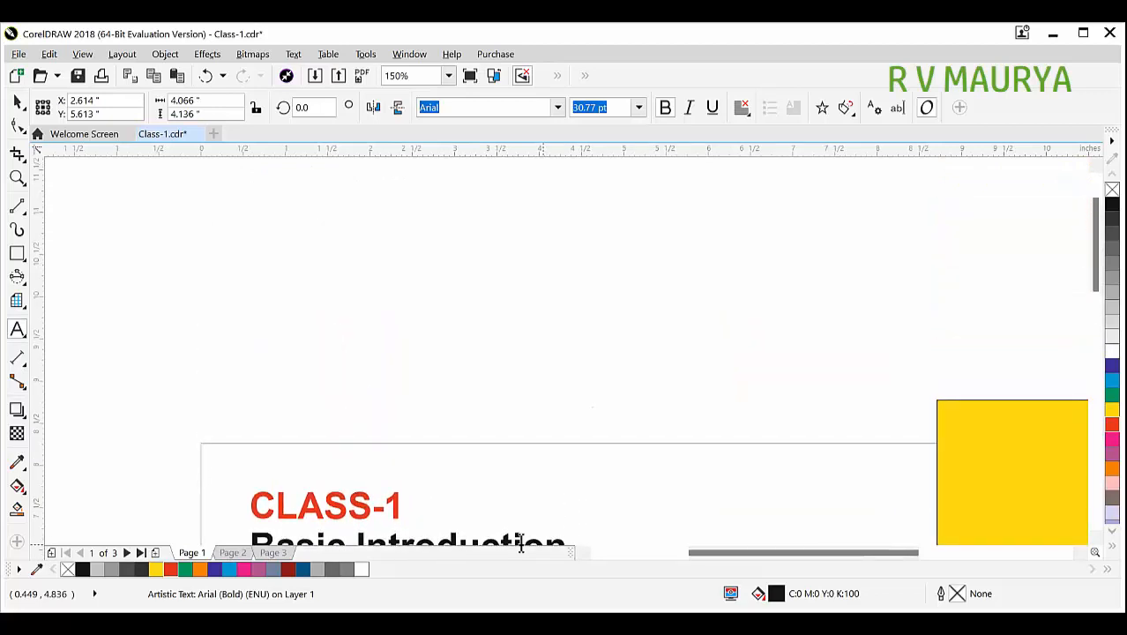
scroll(521, 542, "up", 1)
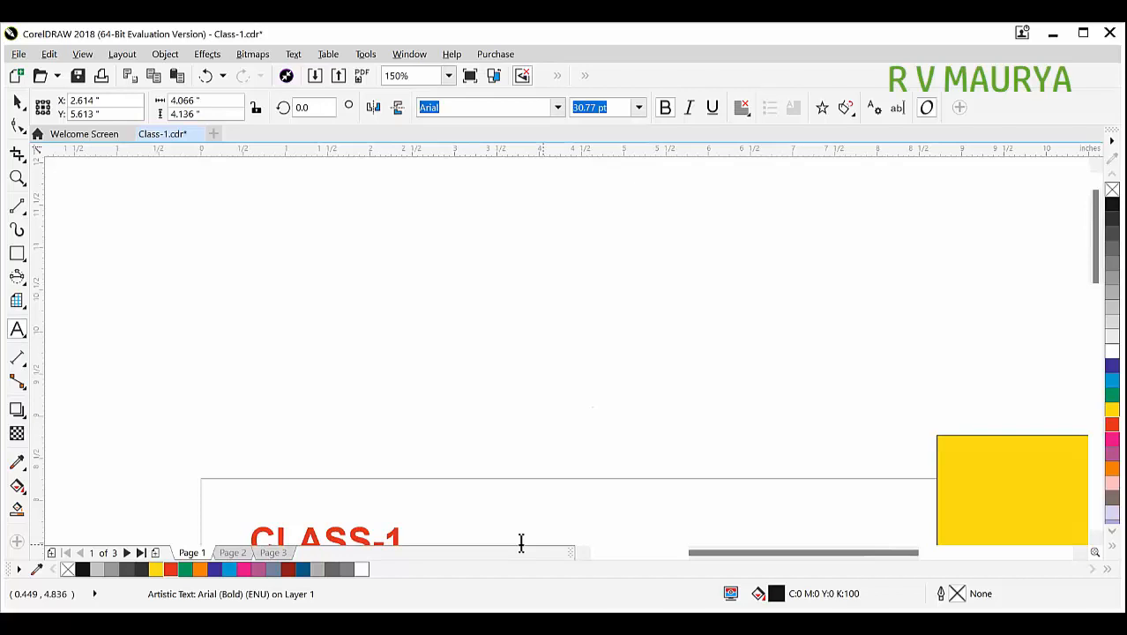
scroll(521, 543, "down", 8)
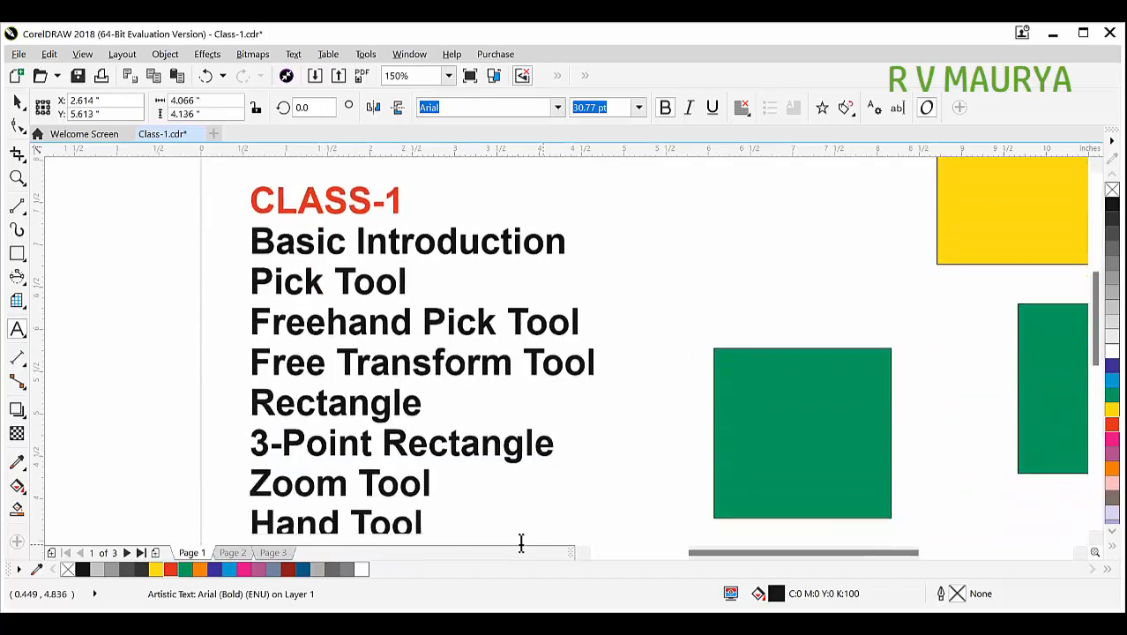
scroll(521, 542, "down", 7)
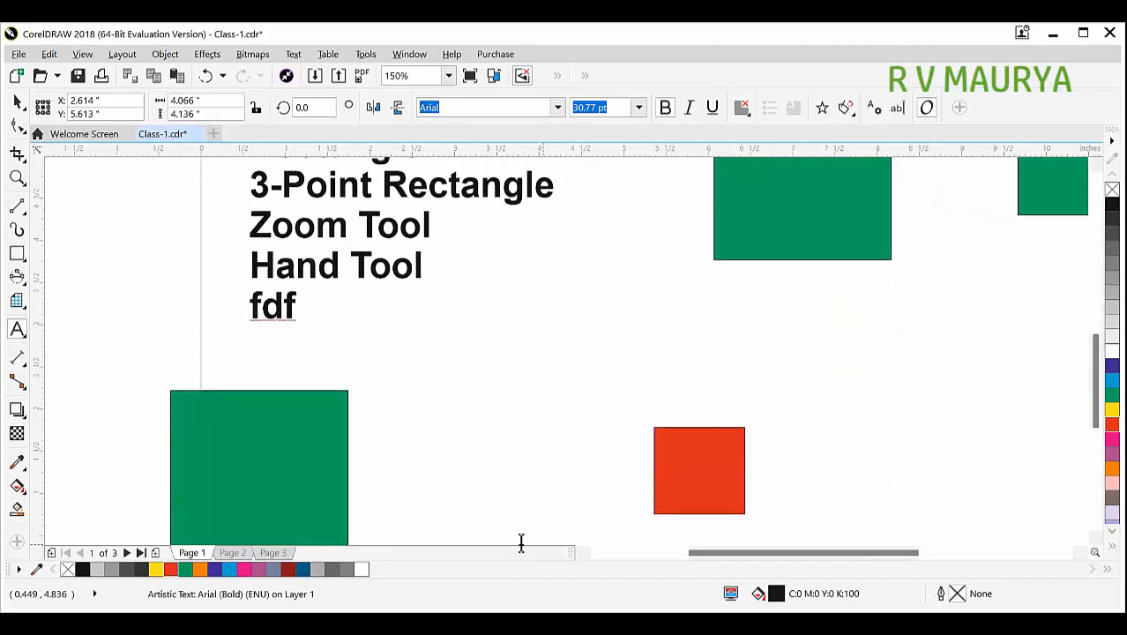
scroll(521, 542, "up", 8)
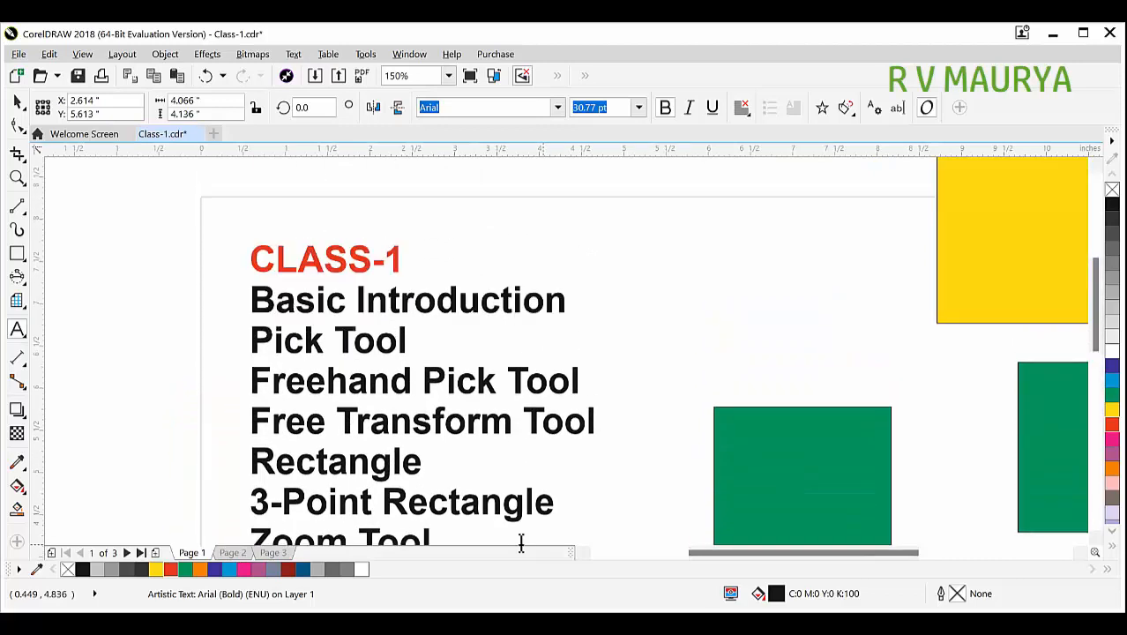
scroll(521, 542, "down", 2)
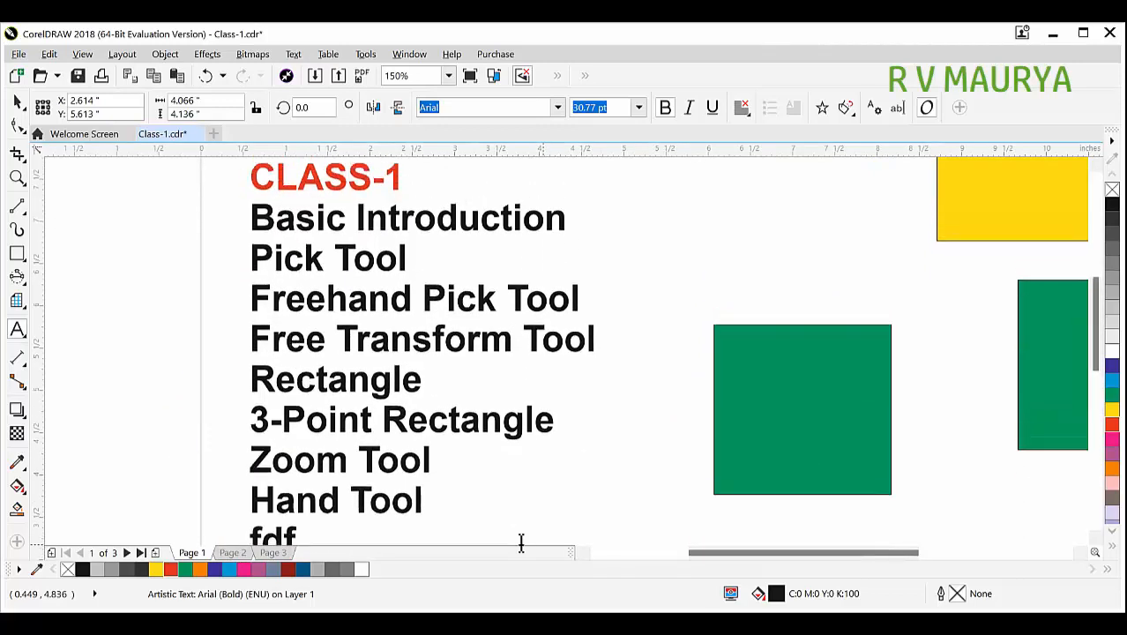
scroll(521, 542, "up", 1)
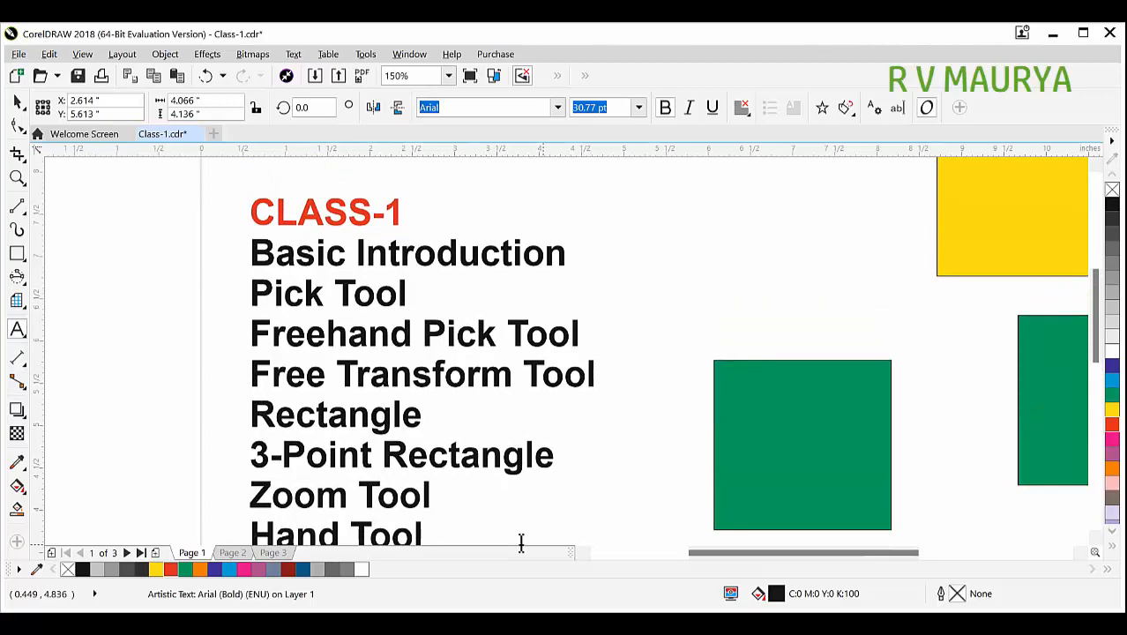
Pan sideways past the page's right edge, across to the empty area beyond its left edge, and back to the squares
scroll(521, 543, "right", 6)
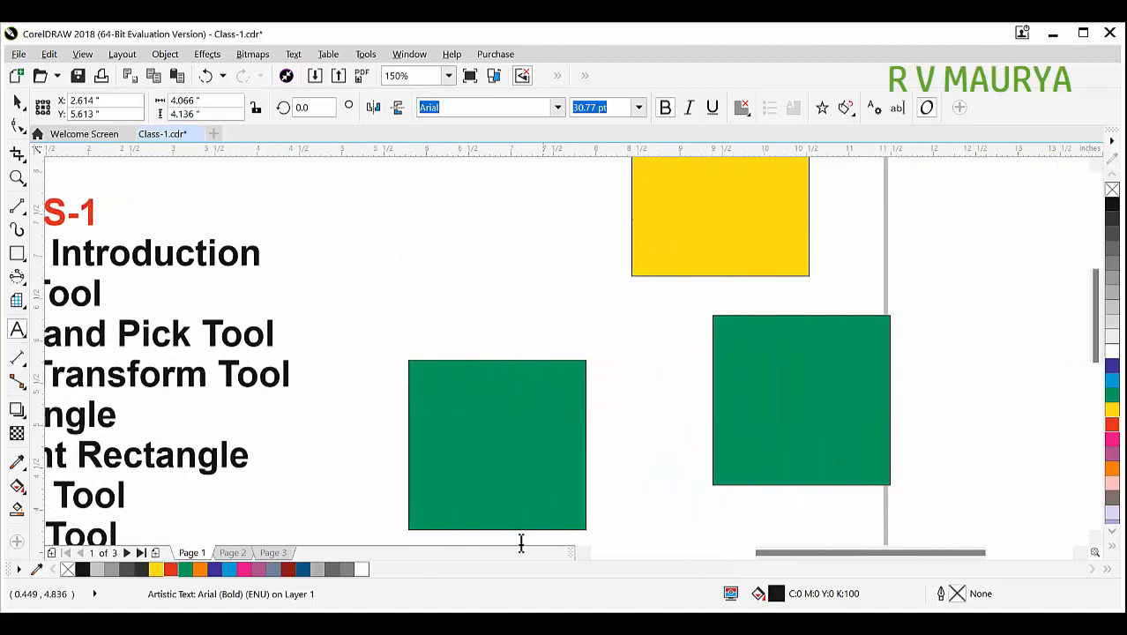
scroll(521, 542, "right", 7)
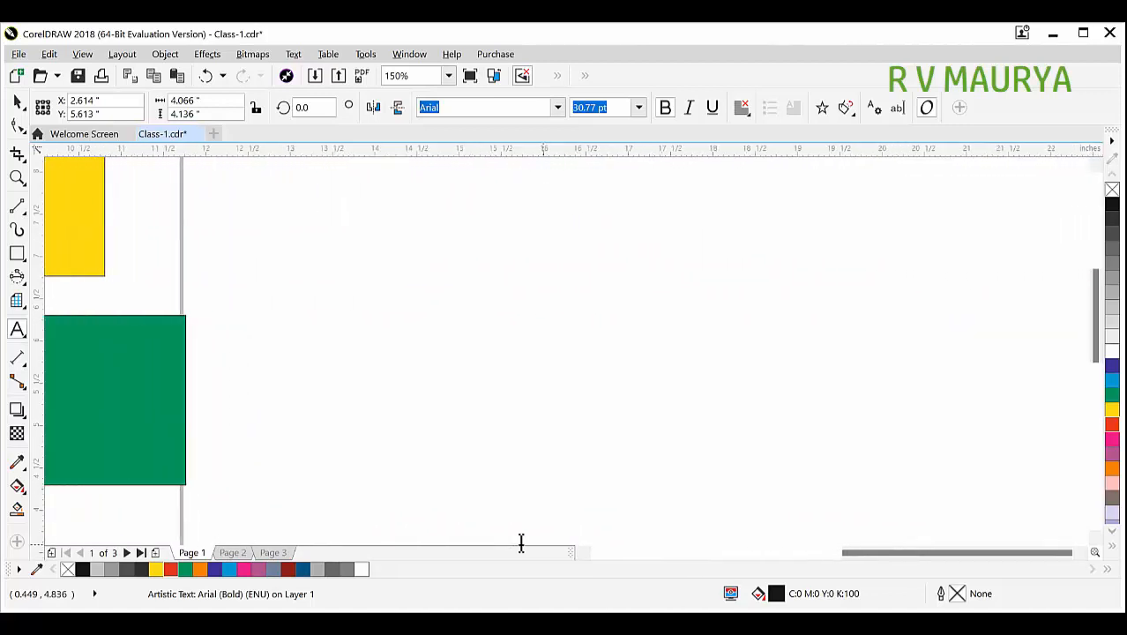
scroll(521, 542, "left", 4)
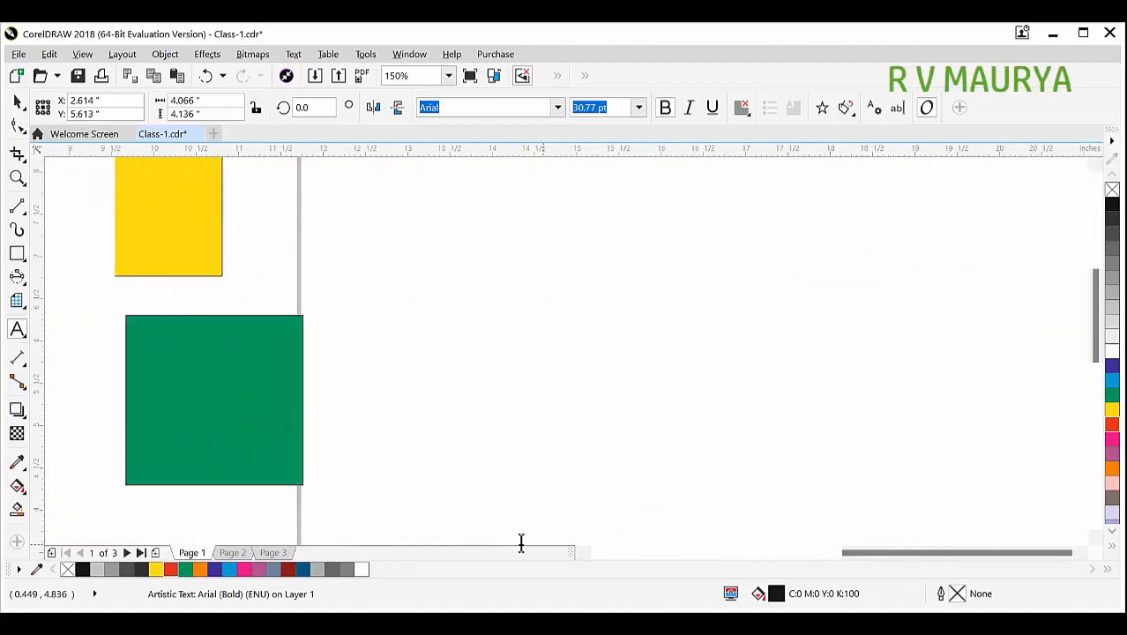
scroll(521, 542, "left", 8)
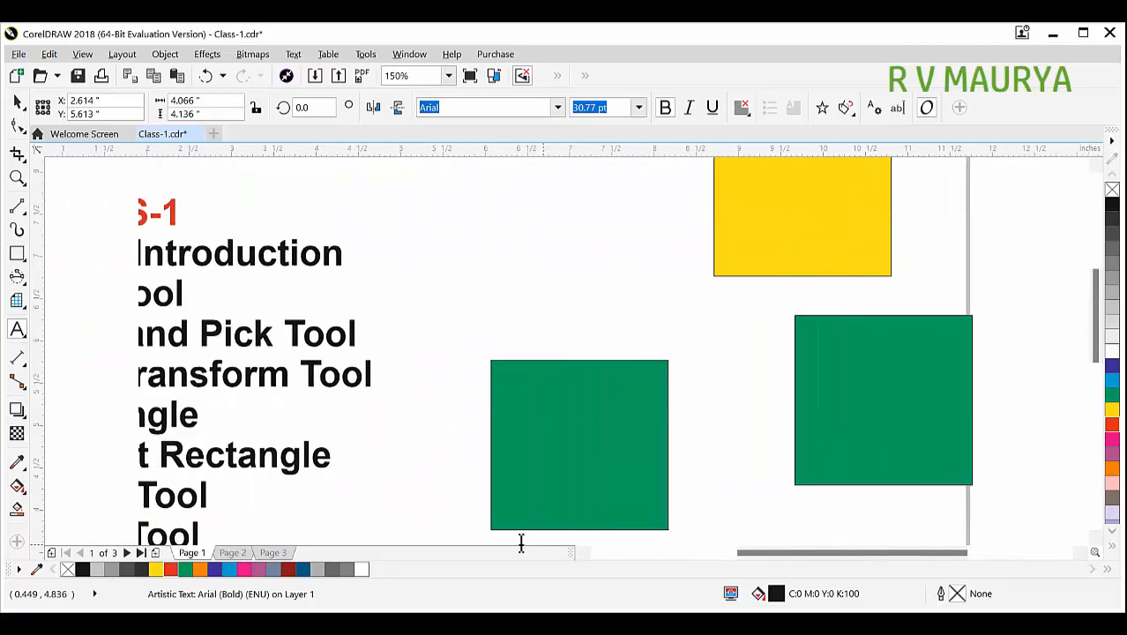
scroll(521, 542, "left", 8)
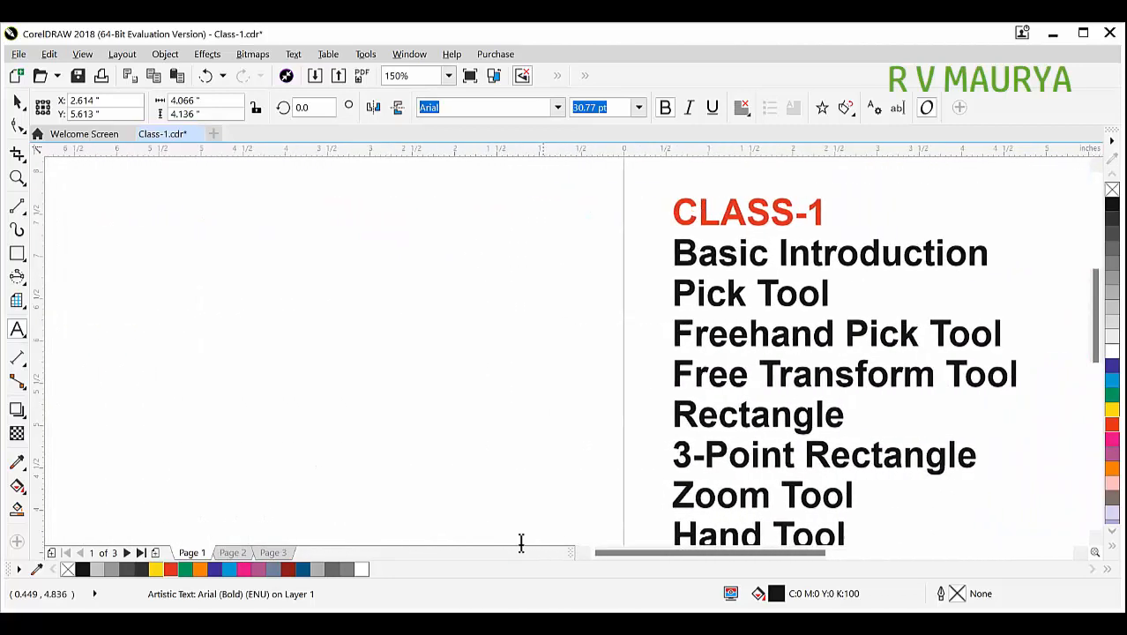
scroll(521, 543, "left", 2)
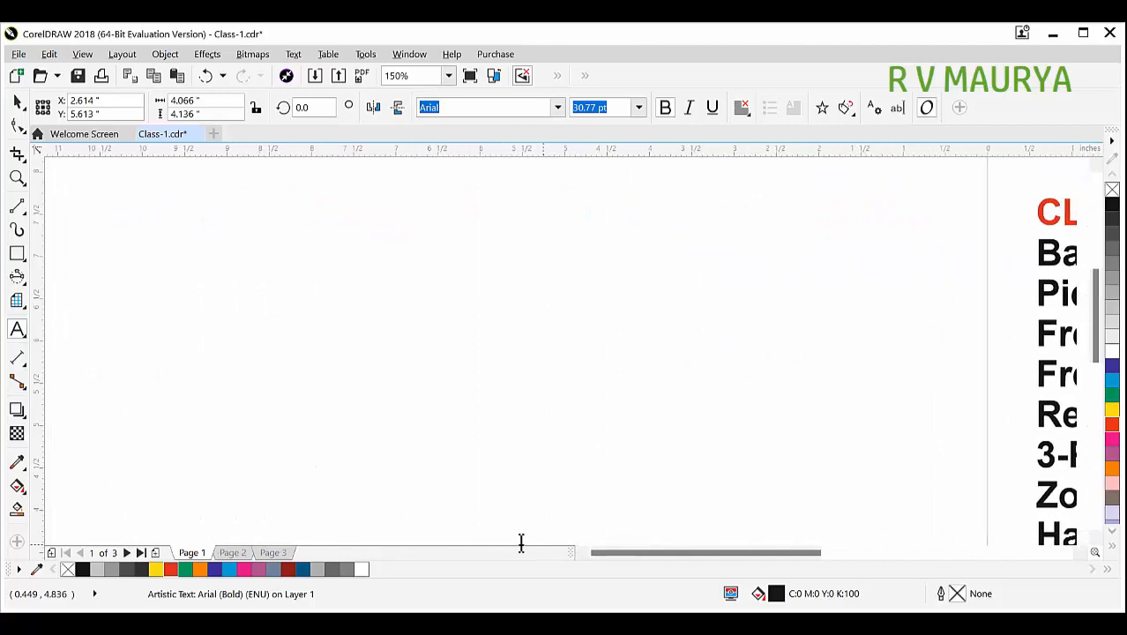
scroll(521, 542, "right", 8)
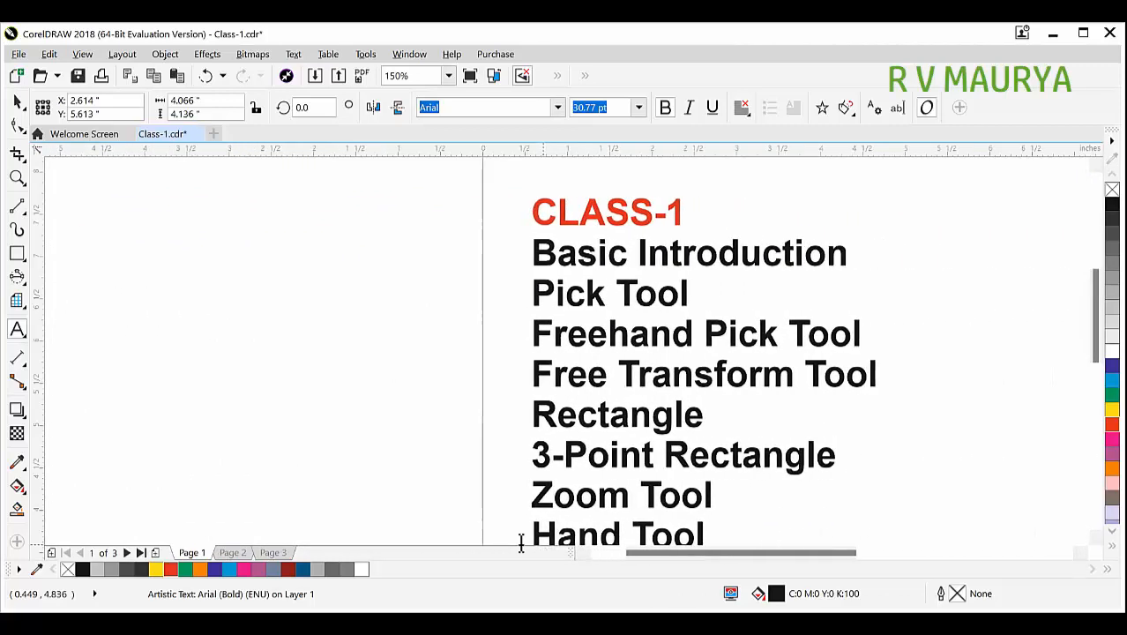
scroll(521, 542, "right", 4)
Pan down to the red square at the page's lower edge, then back up and across to the page's upper-left corner
scroll(521, 542, "down", 3)
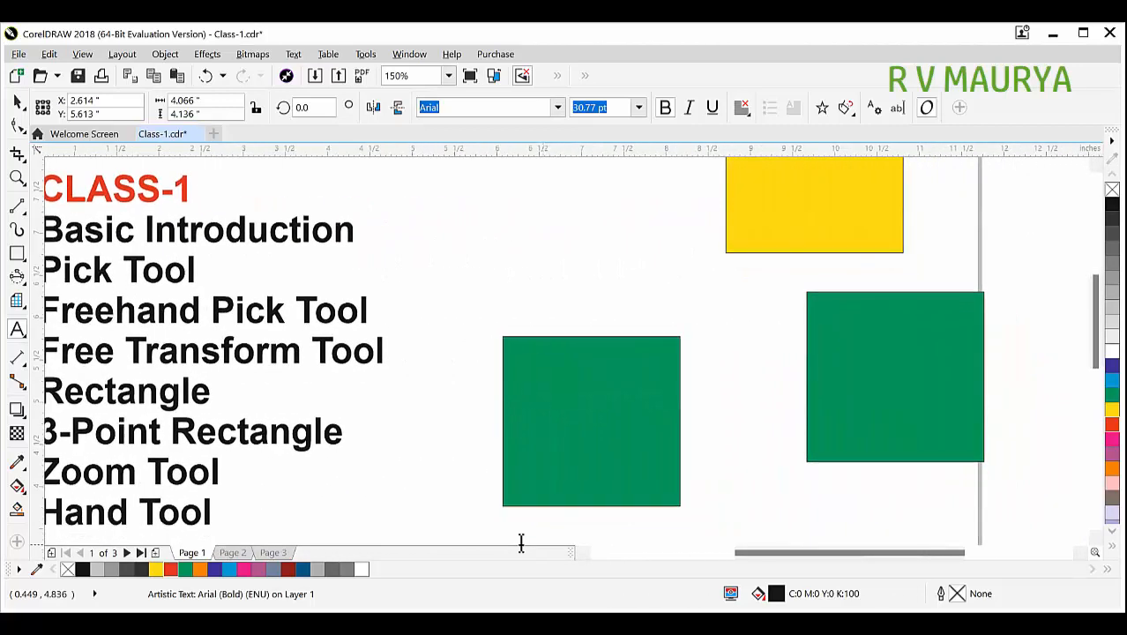
scroll(521, 542, "down", 3)
scroll(521, 543, "up", 4)
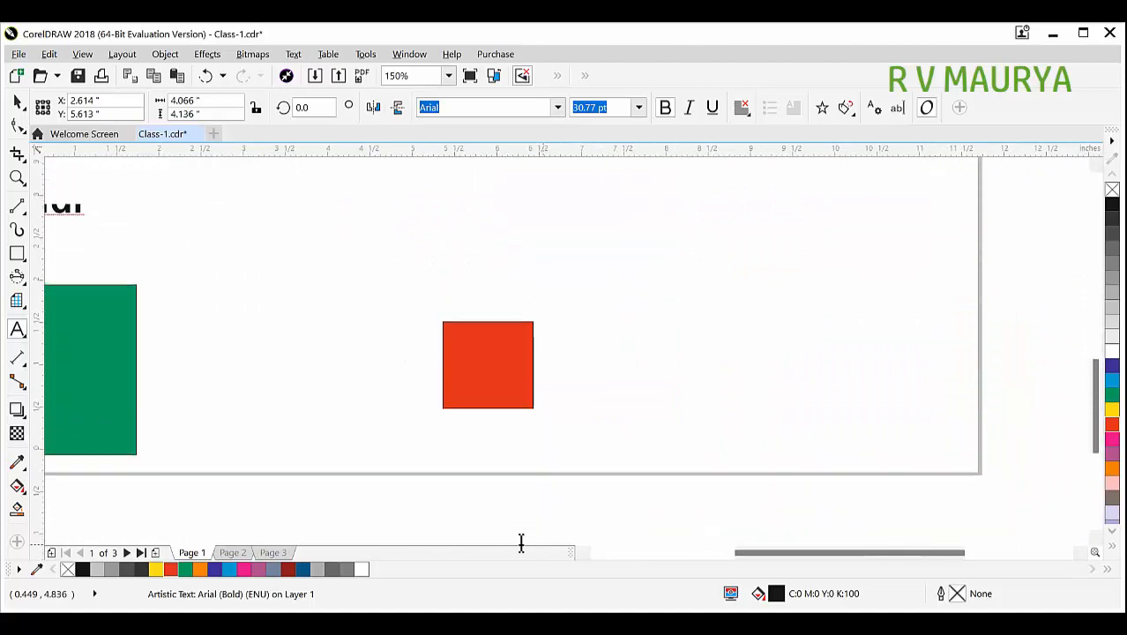
scroll(521, 542, "up", 4)
scroll(521, 543, "left", 4)
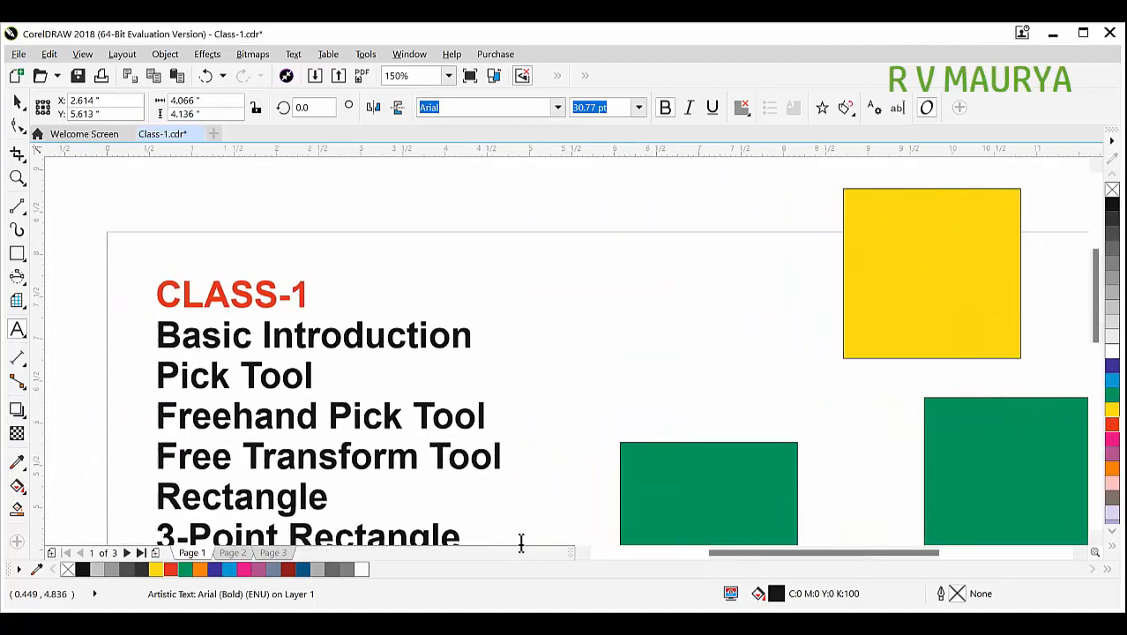
scroll(521, 542, "left", 4)
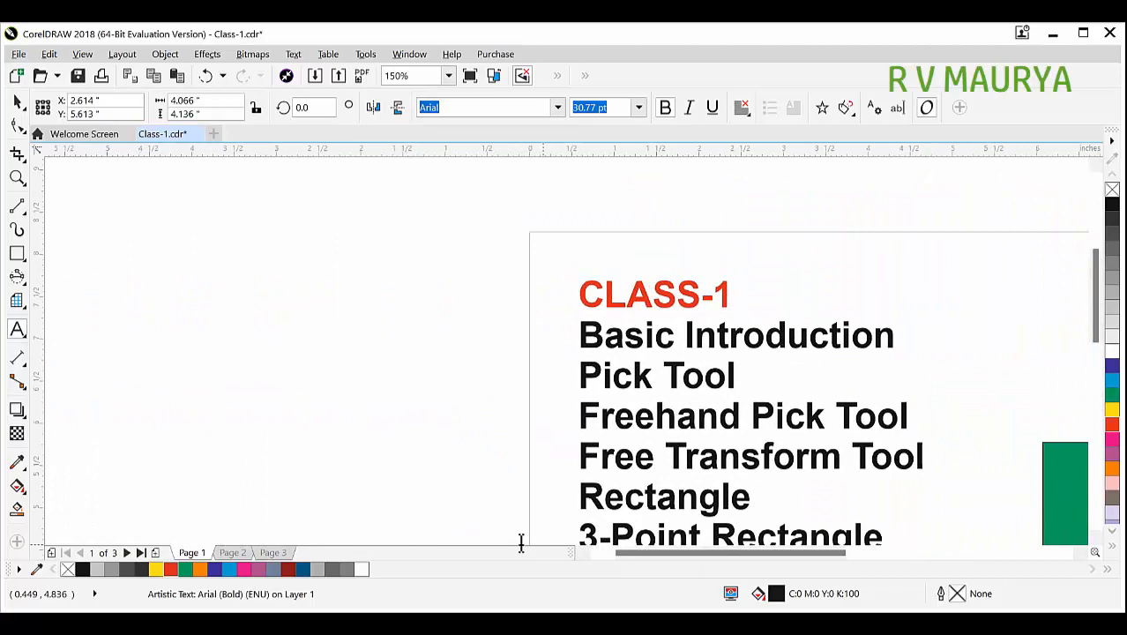
scroll(521, 543, "right", 2)
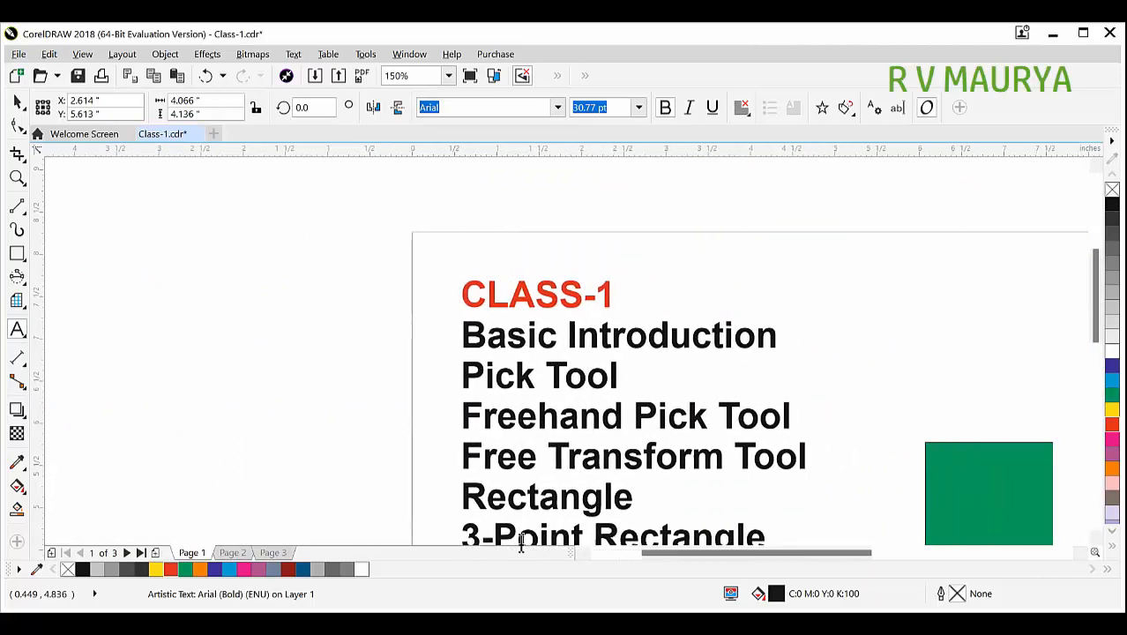
Pan in all four directions around the CLASS-1 list and the green squares, ending near the yellow square
scroll(521, 542, "up", 1)
scroll(521, 543, "up", 3)
scroll(521, 542, "down", 2)
scroll(521, 542, "down", 2)
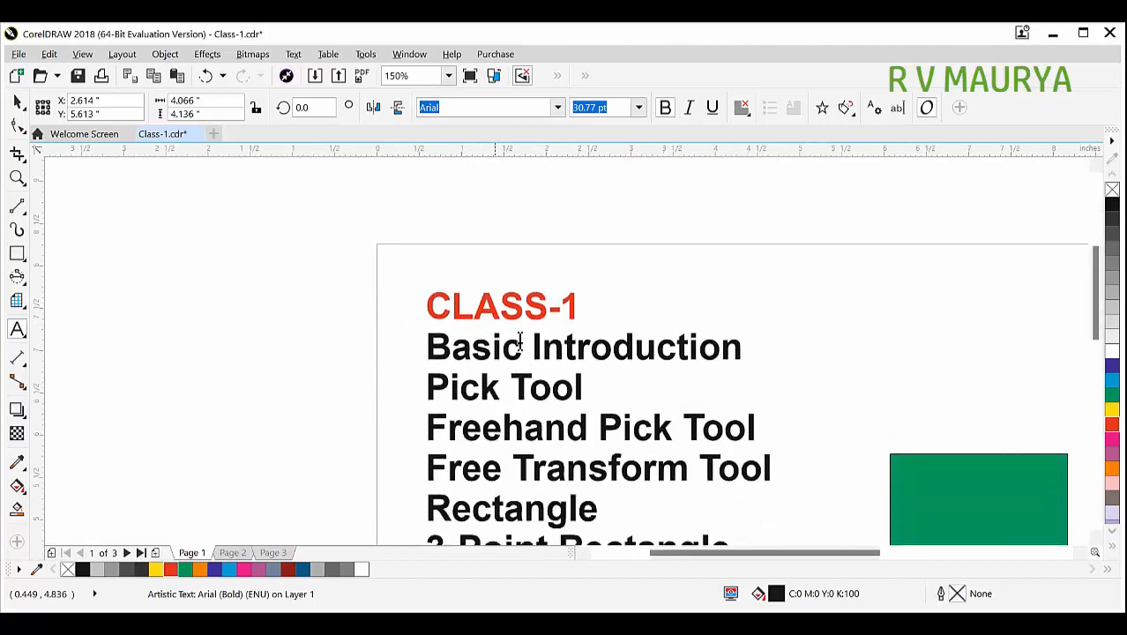
scroll(783, 355, "up", 3)
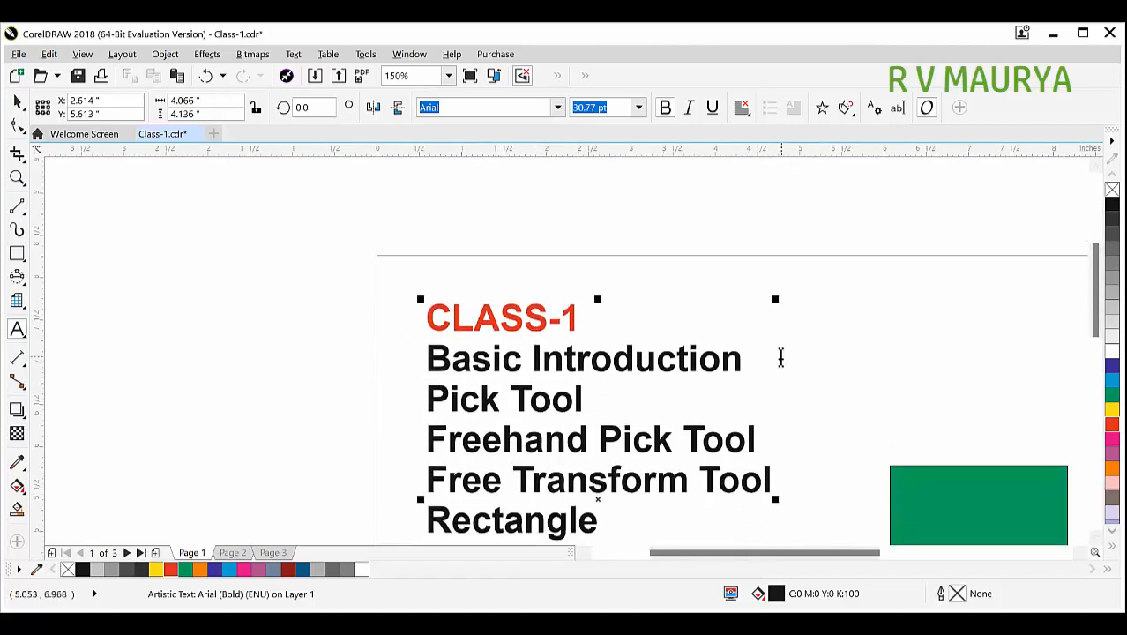
scroll(780, 356, "down", 4)
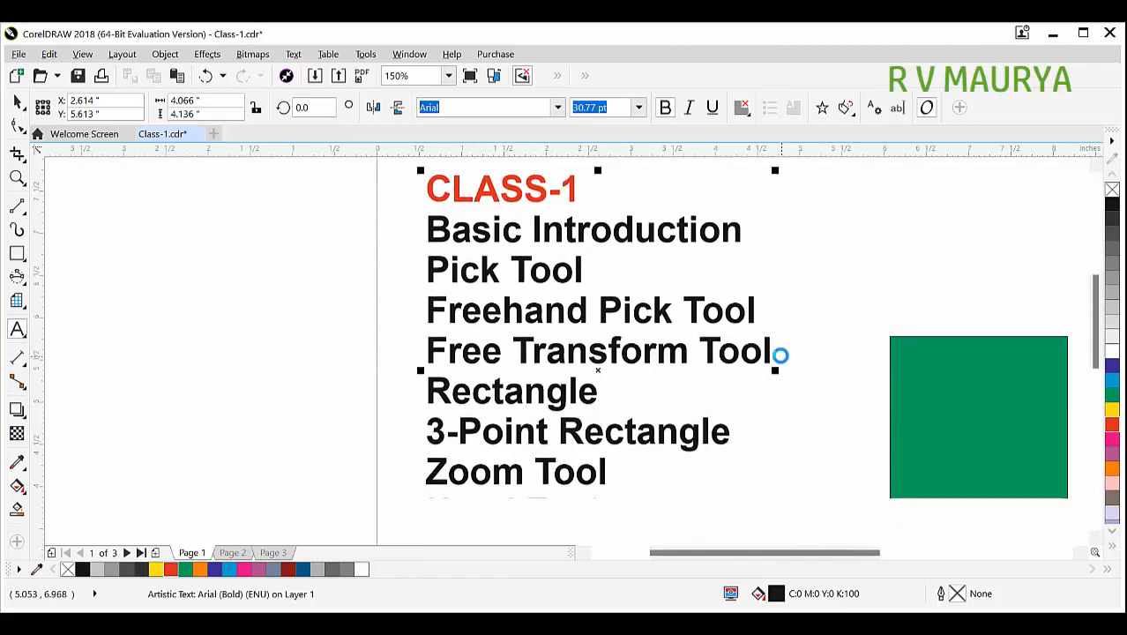
scroll(780, 356, "right", 1)
scroll(781, 356, "right", 2)
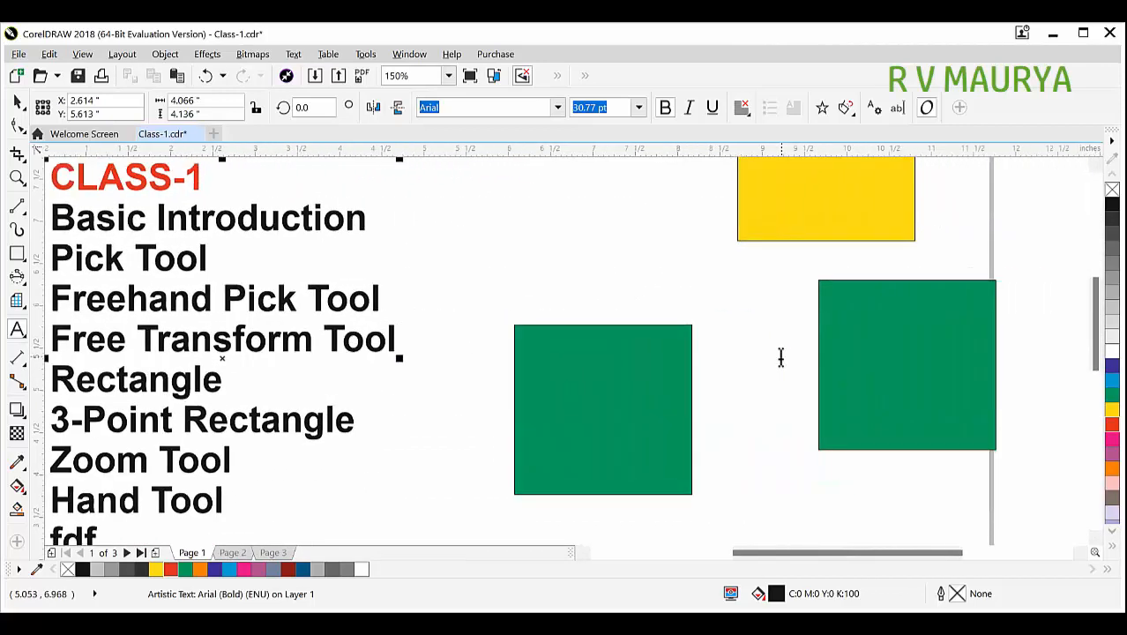
scroll(780, 356, "up", 2)
scroll(780, 356, "up", 1)
scroll(780, 357, "left", 2)
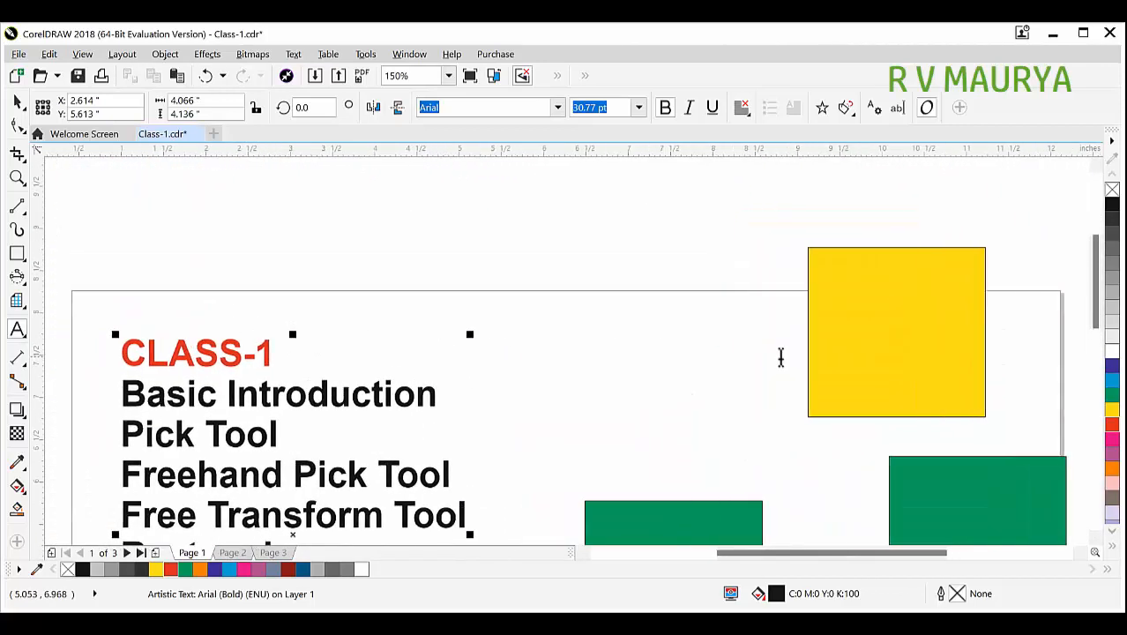
Widen the line spacing of the whole CLASS-1 text list slightly with the Shape tool
scroll(780, 356, "up", 3)
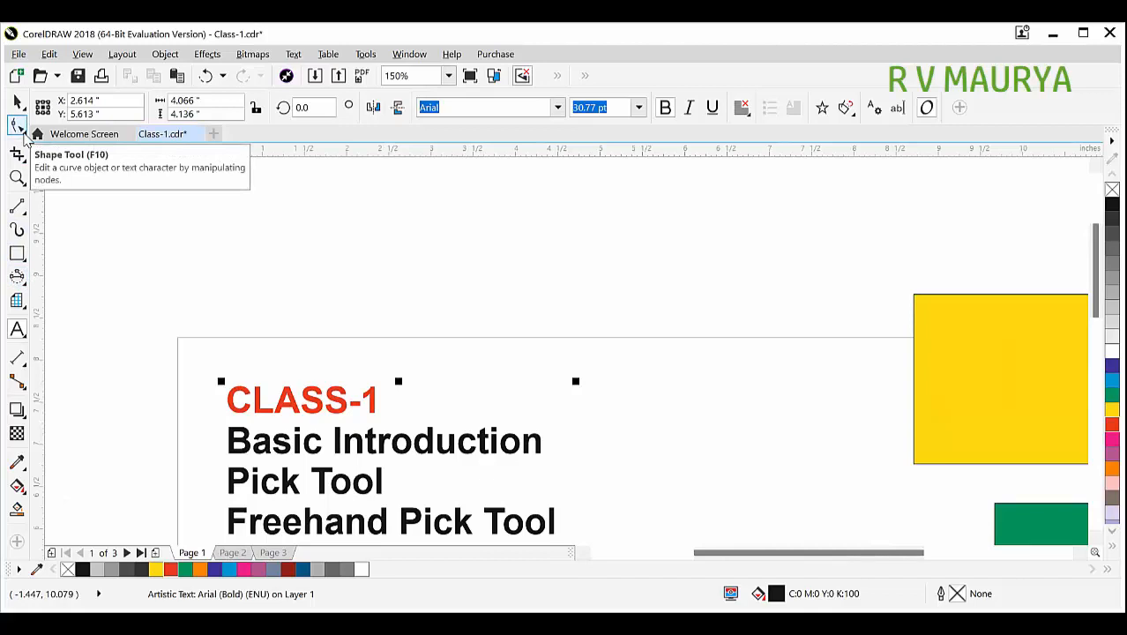
left_click(24, 135)
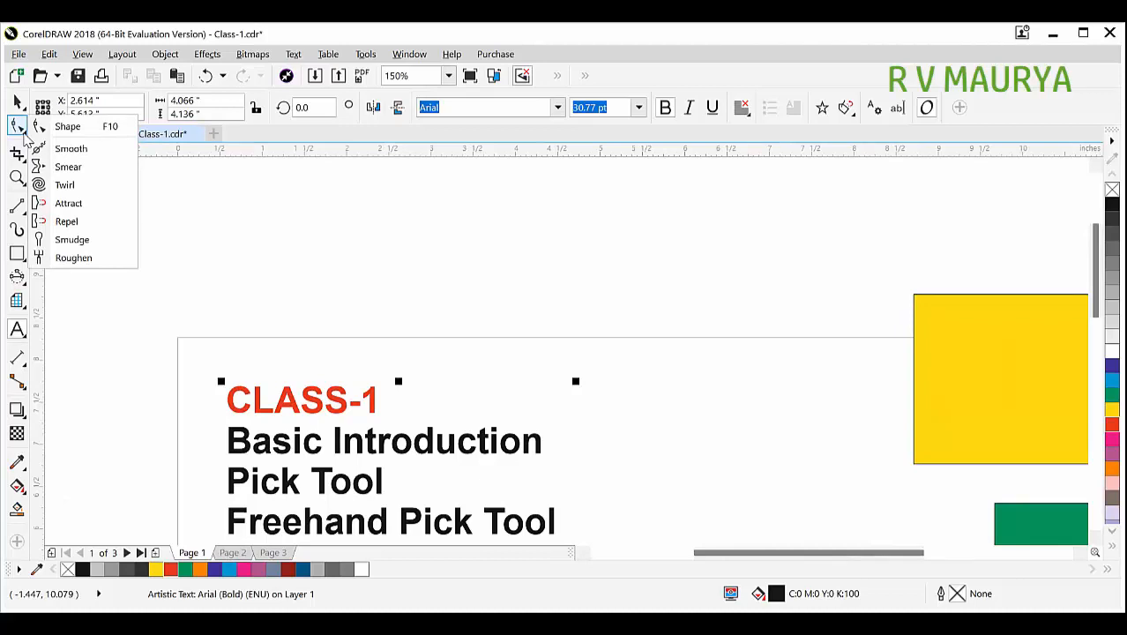
left_click(70, 126)
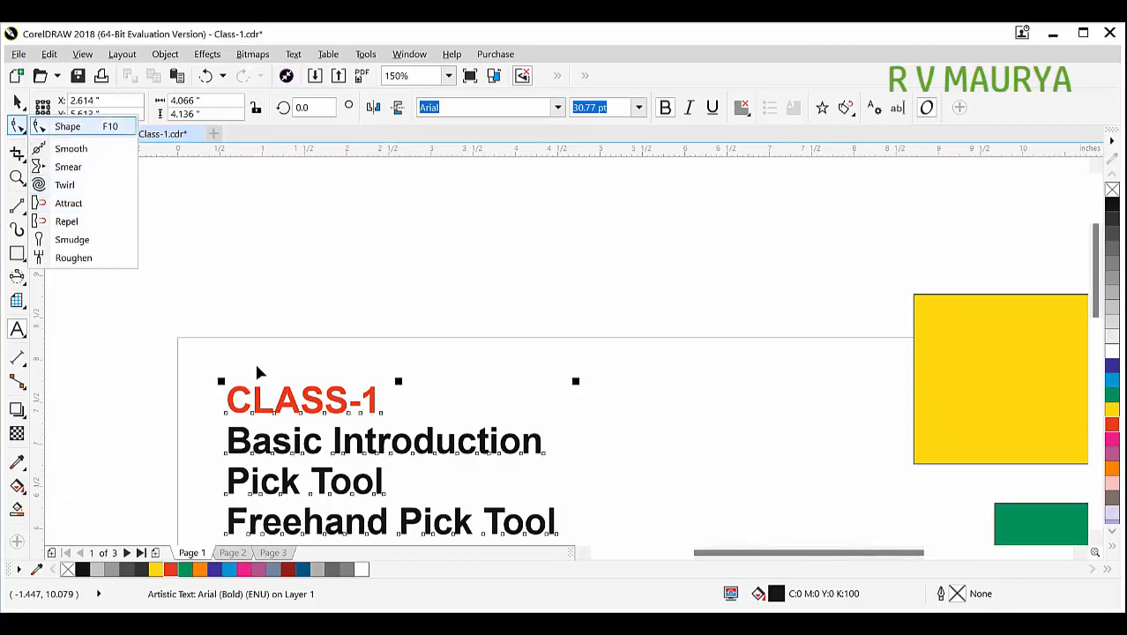
scroll(279, 381, "down", 2)
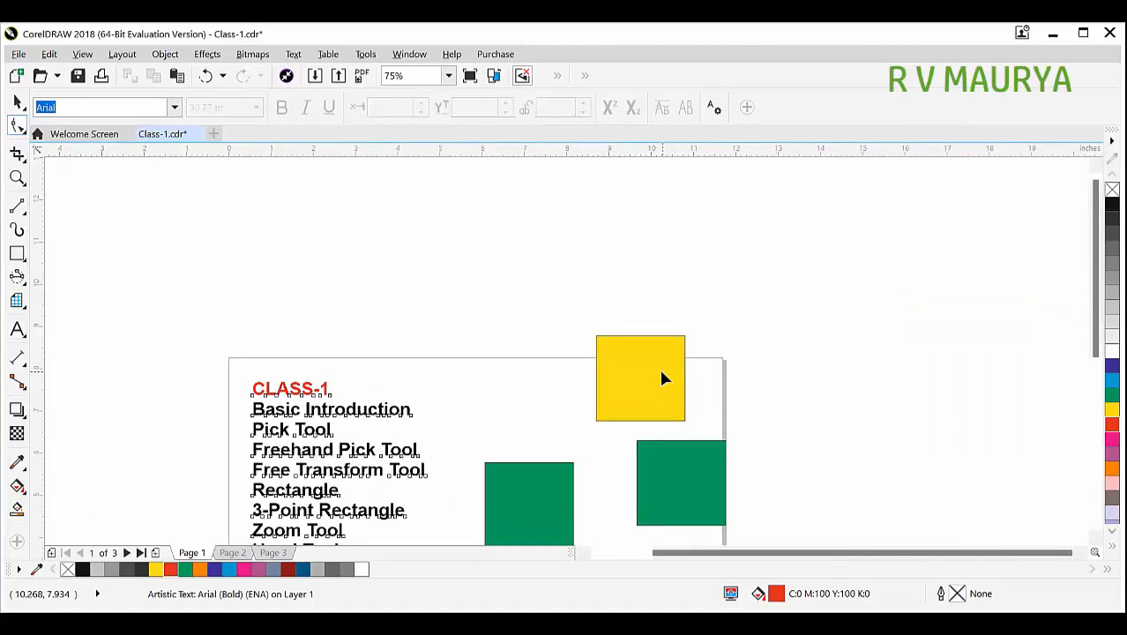
scroll(299, 485, "up", 2)
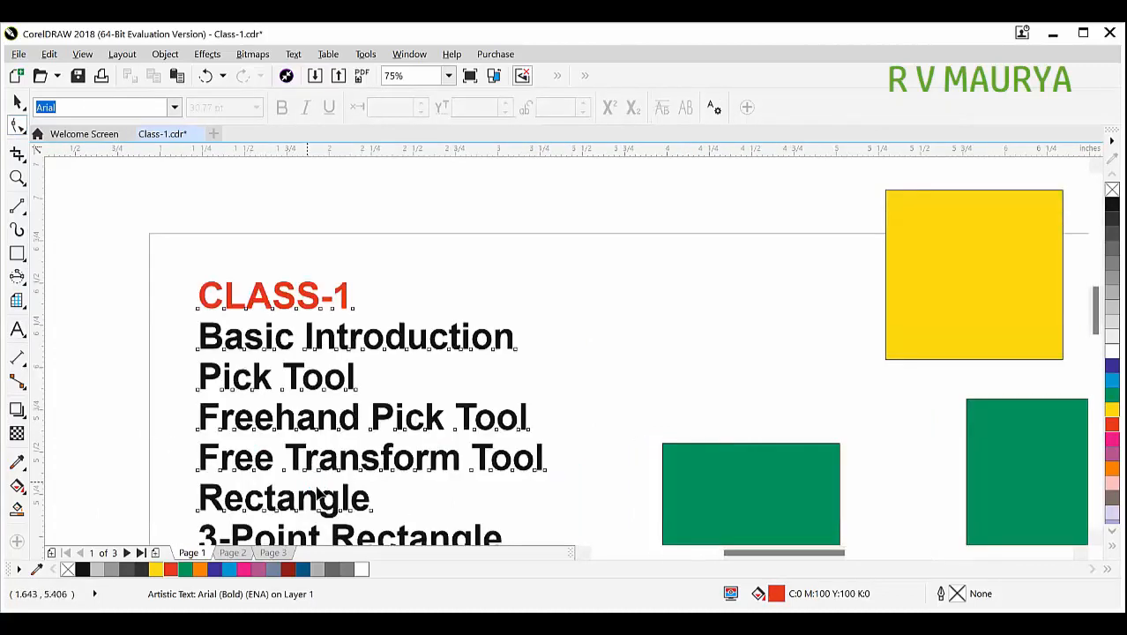
scroll(423, 267, "down", 3)
scroll(284, 365, "down", 1)
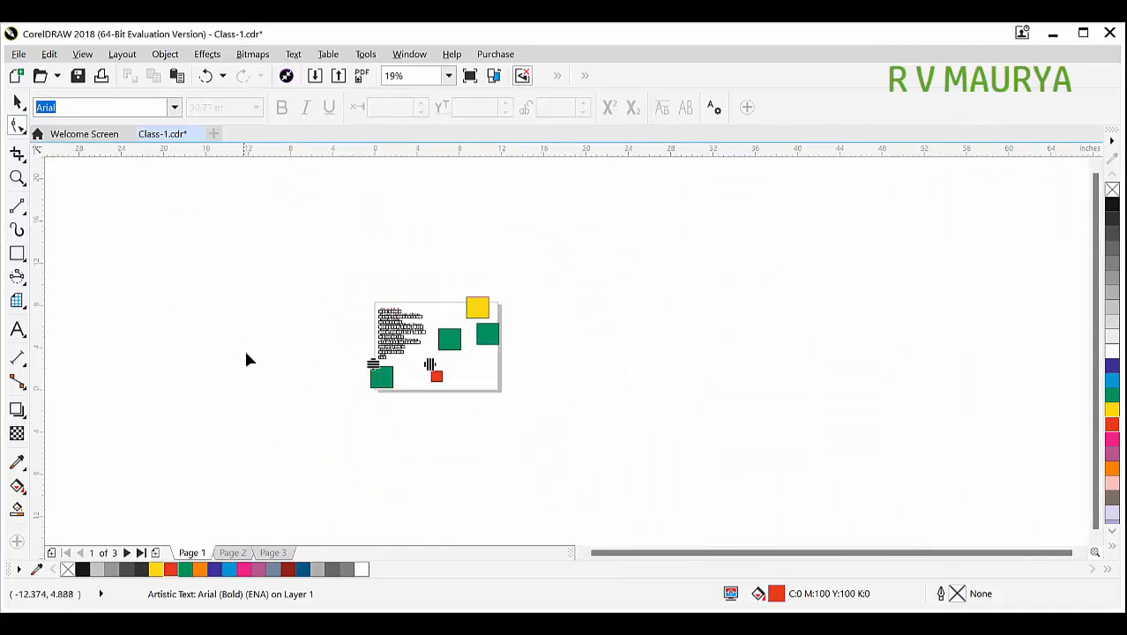
scroll(385, 348, "up", 1)
scroll(385, 348, "up", 2)
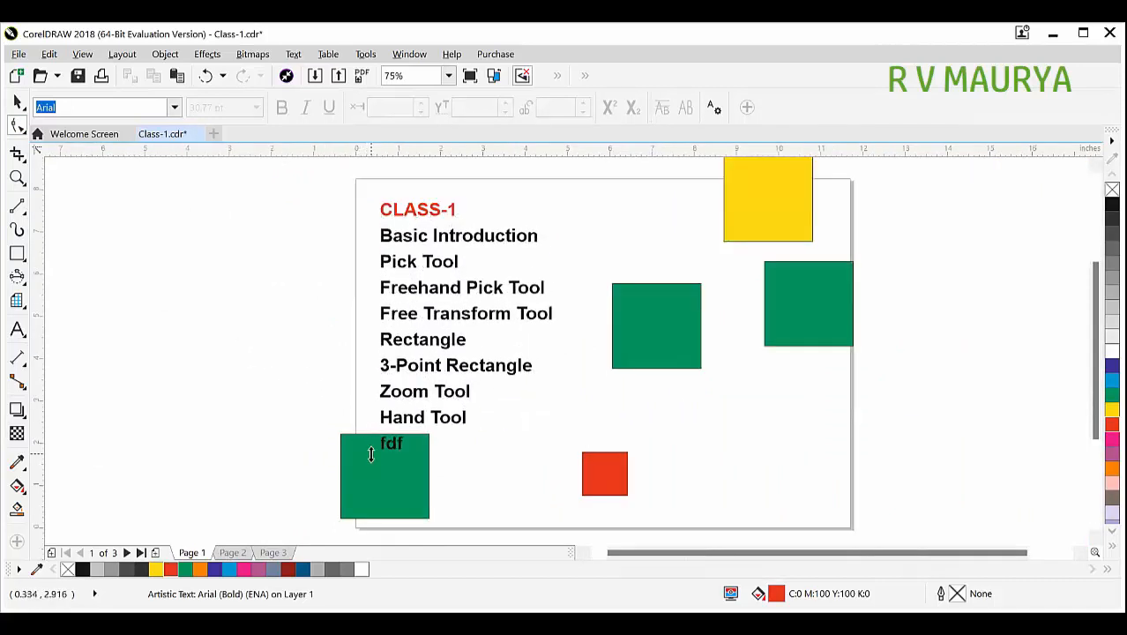
left_click_drag(382, 317, 396, 428)
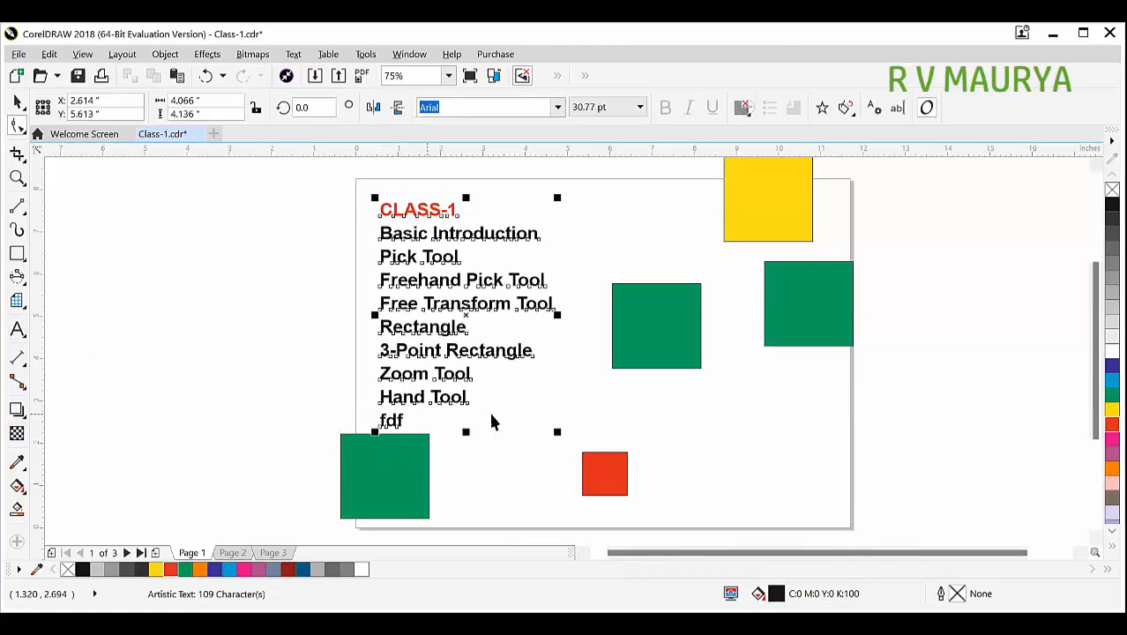
Move the yellow square along the page's upper edge to about X 8.15 in, Y 8.21 in
scroll(577, 426, "down", 1)
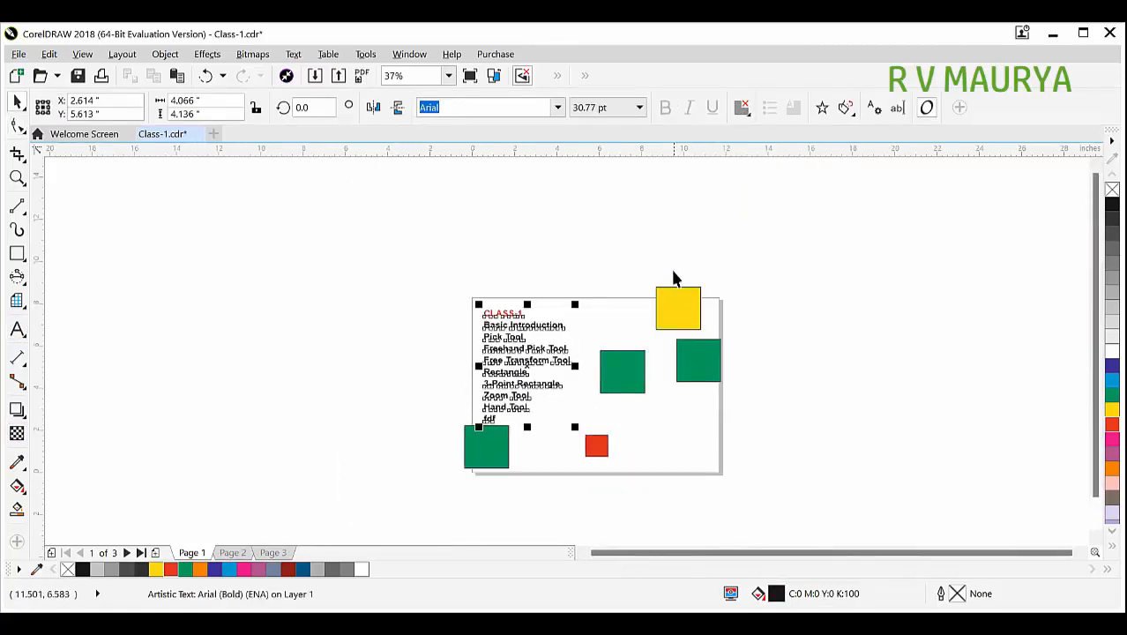
scroll(679, 279, "up", 2)
left_click_drag(679, 375, 531, 340)
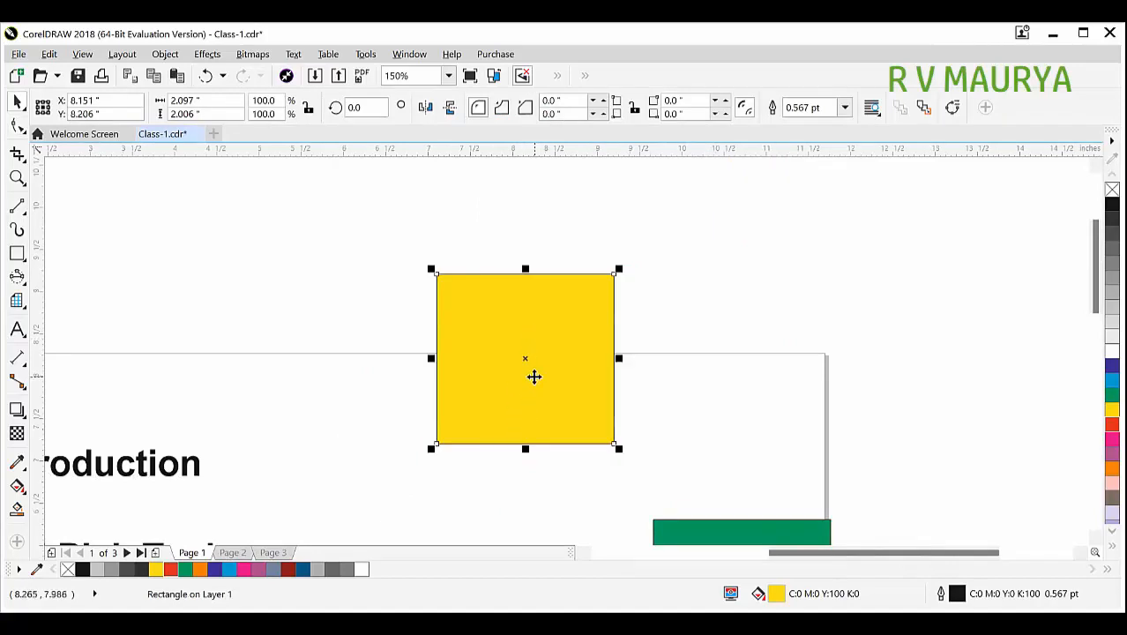
scroll(533, 375, "up", 1)
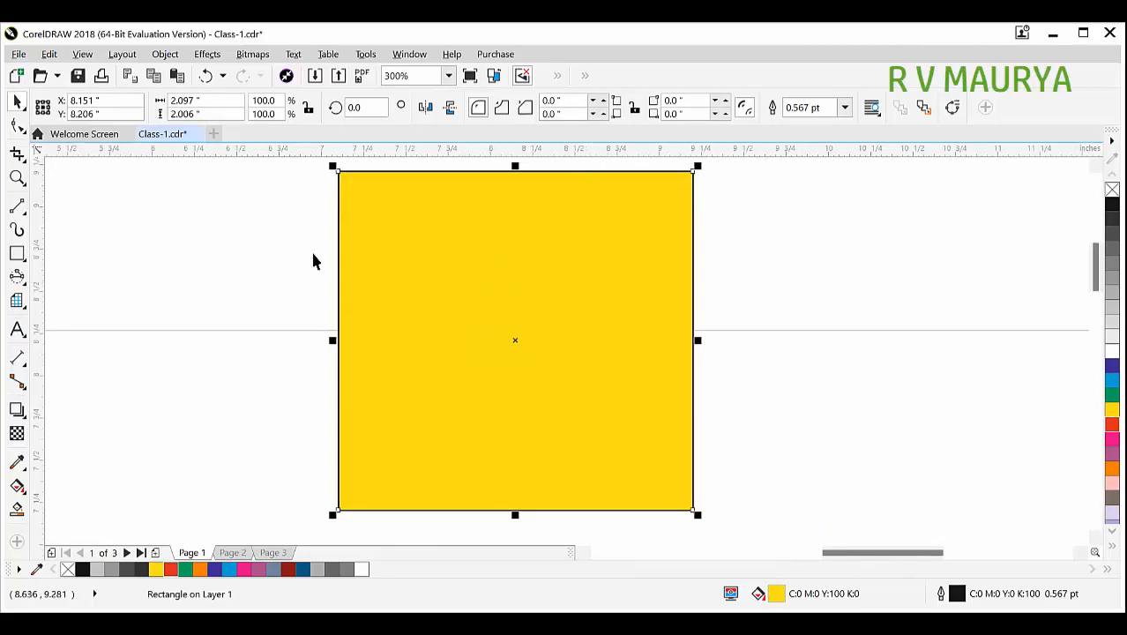
Round all corners of the yellow square with the Shape tool, first to about 0.147 in, then fully to 1.003 in
left_click(17, 126)
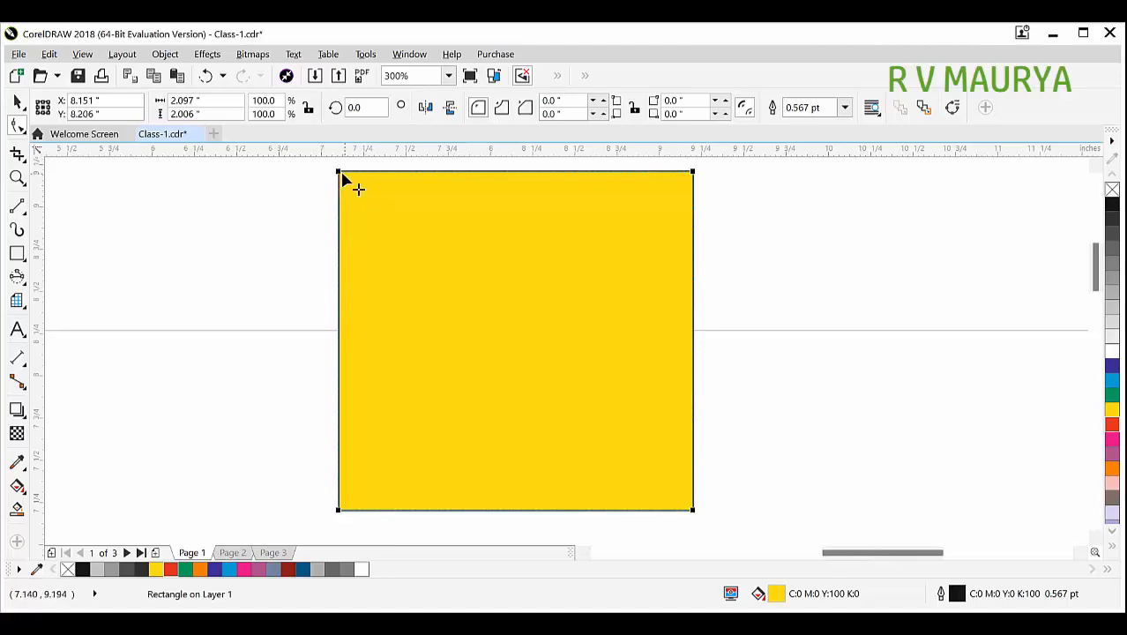
left_click_drag(355, 186, 353, 203)
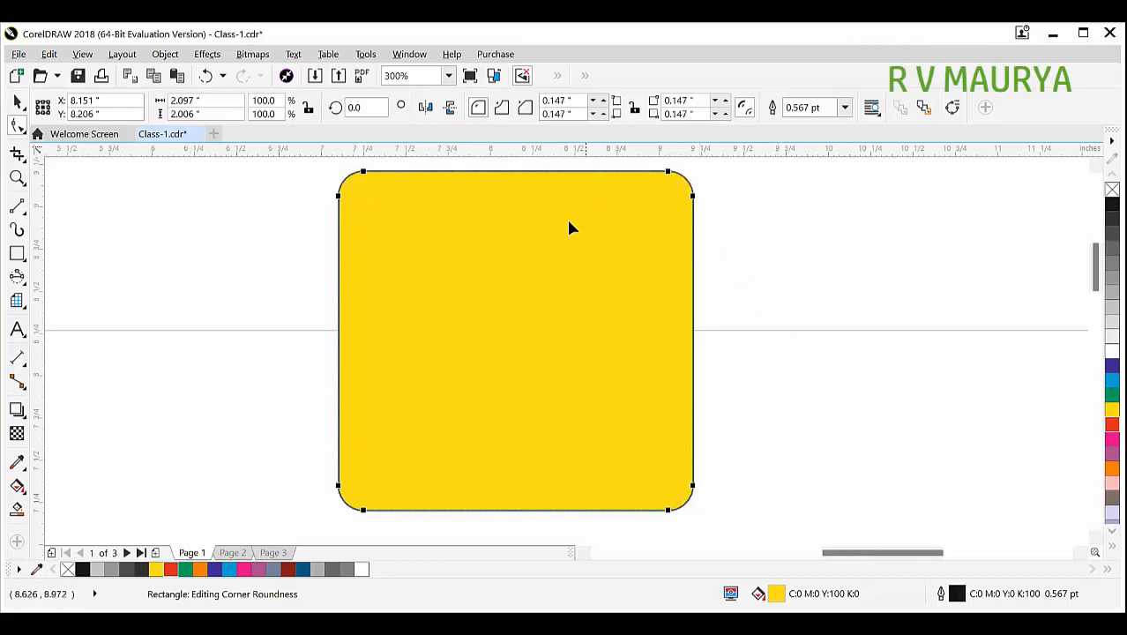
left_click_drag(365, 173, 695, 276)
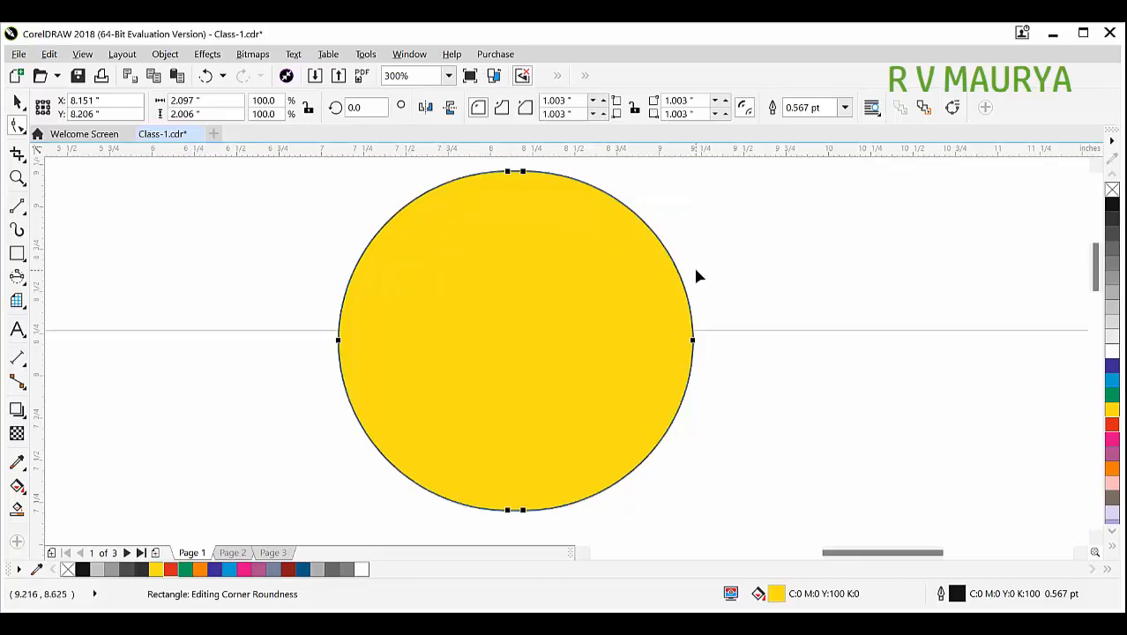
Bring the yellow shape back to sharp corners and delete it
left_click_drag(511, 172, 317, 227)
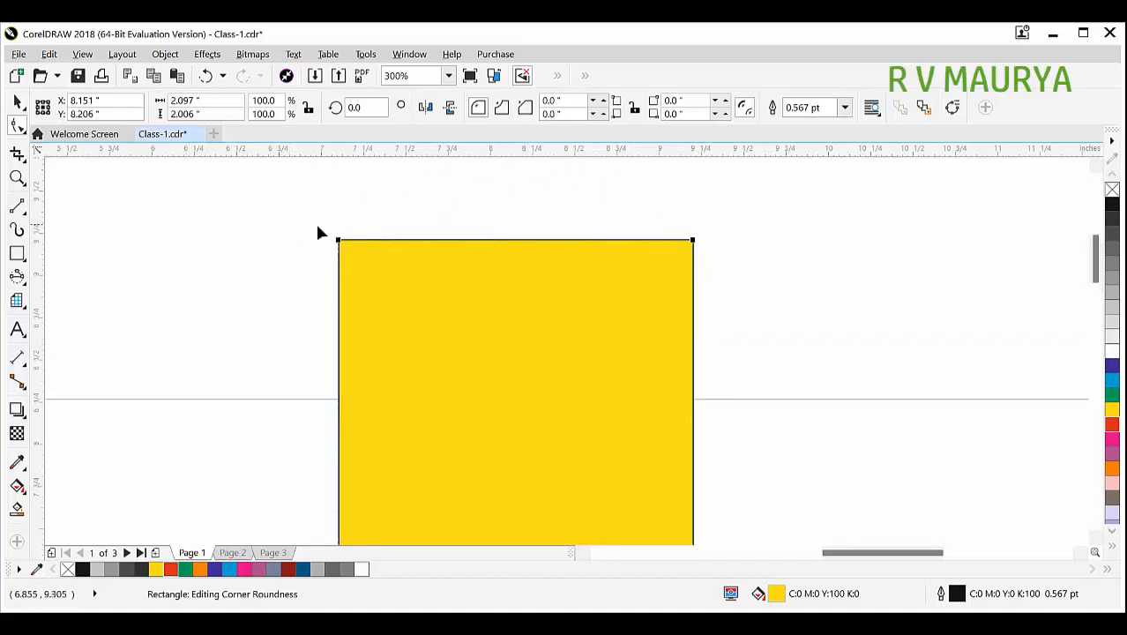
scroll(318, 228, "down", 2)
key("Delete")
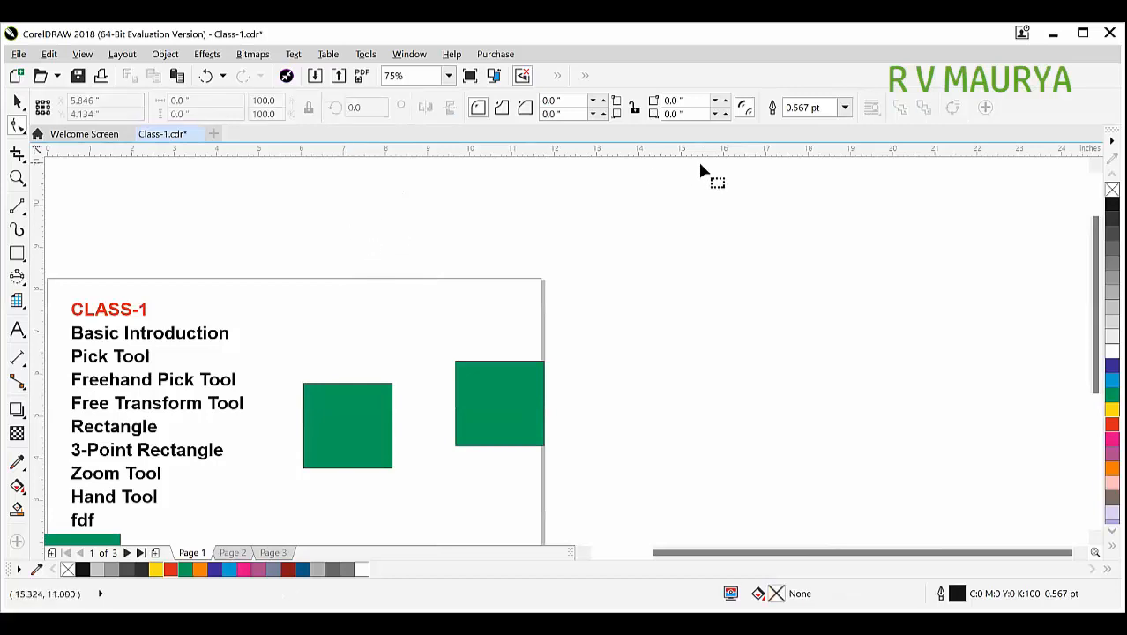
Draw a horizontal rectangle about 6.01 by 0.83 in above the page's upper edge and fill it red
scroll(311, 251, "up", 1)
left_click(16, 253)
left_click_drag(216, 222, 724, 293)
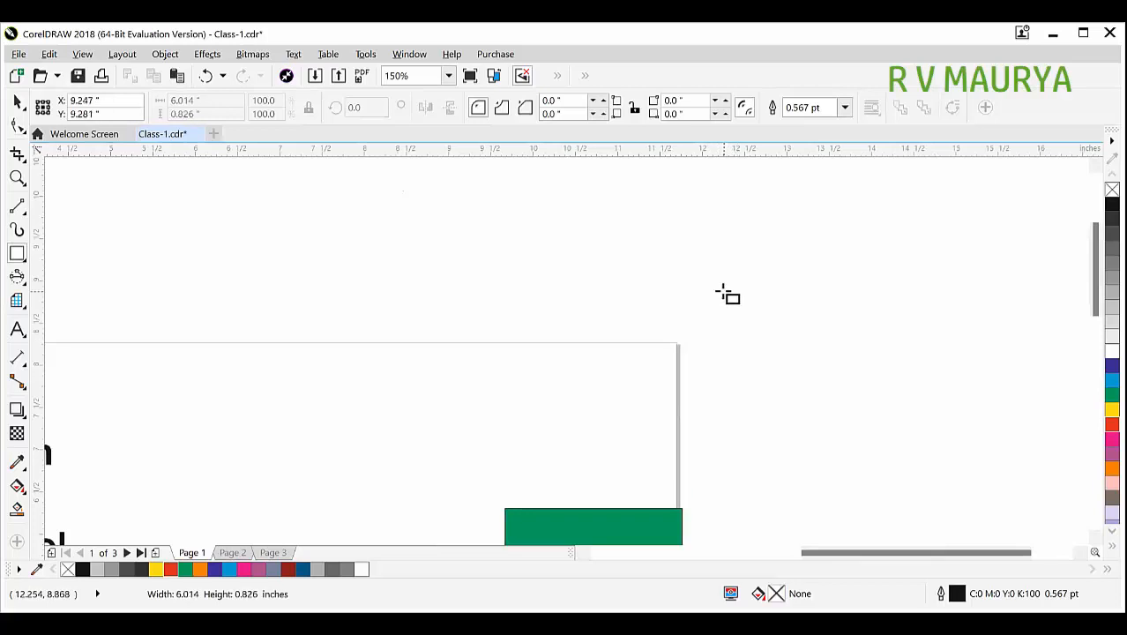
left_click(1108, 426)
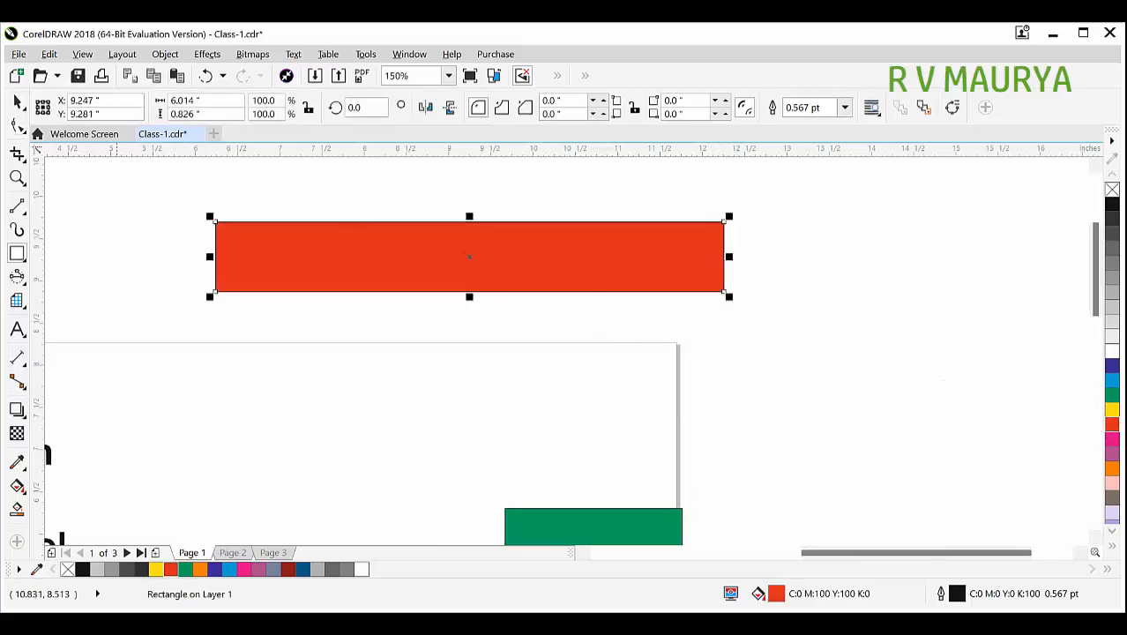
Round all four corners of the red bar to 0.413 in with the Shape tool, making fully rounded ends
left_click(17, 126)
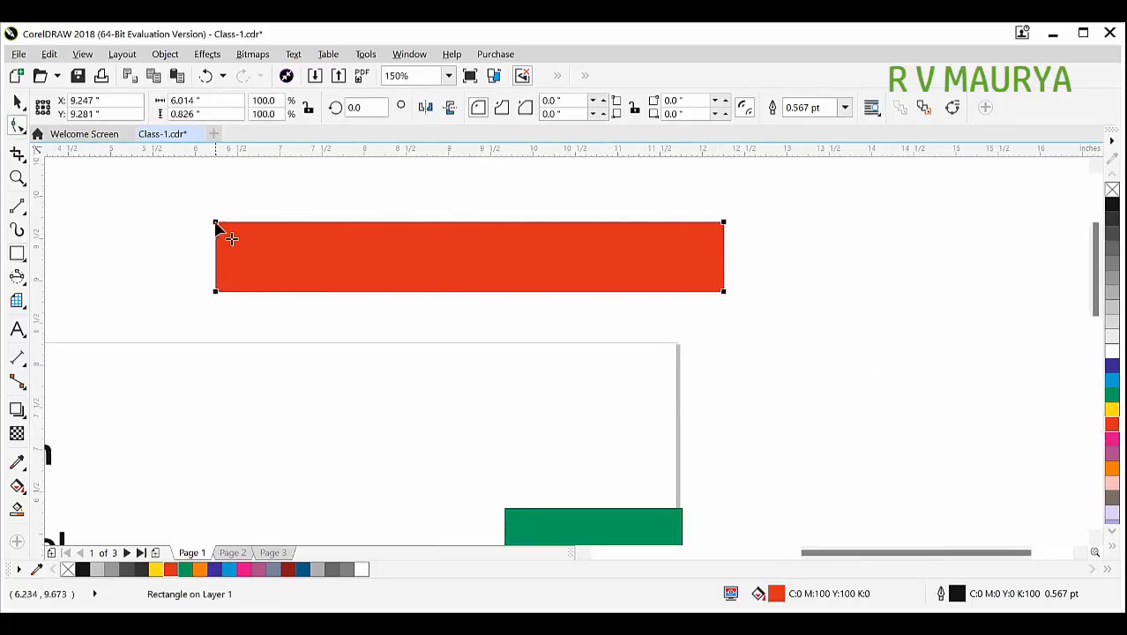
left_click_drag(218, 226, 283, 284)
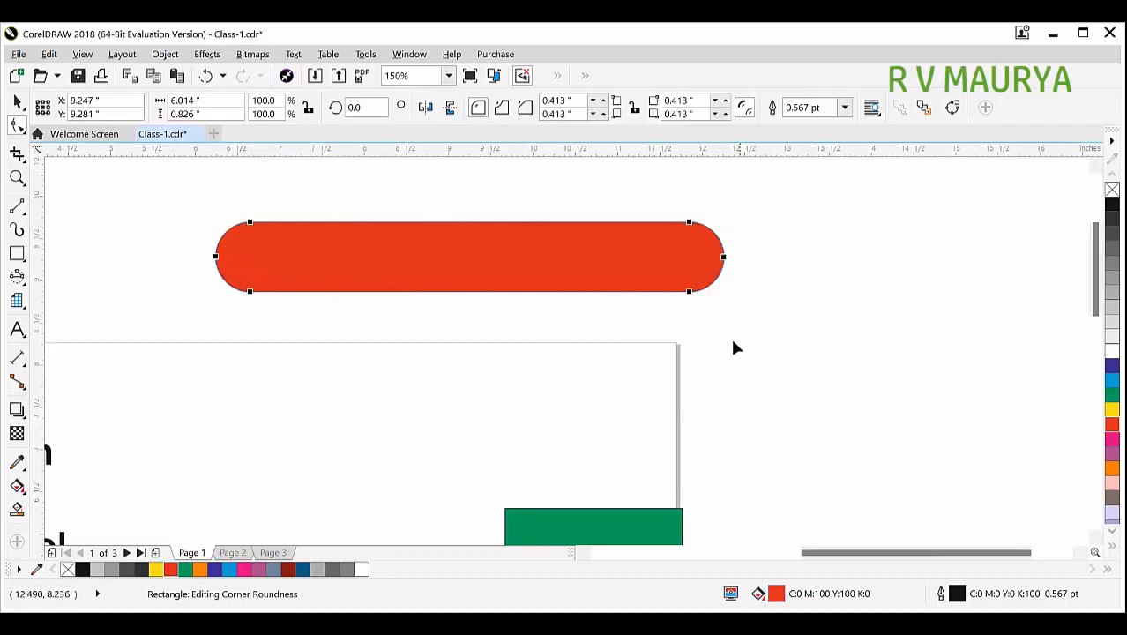
key("space")
left_click(647, 317)
left_click(607, 254)
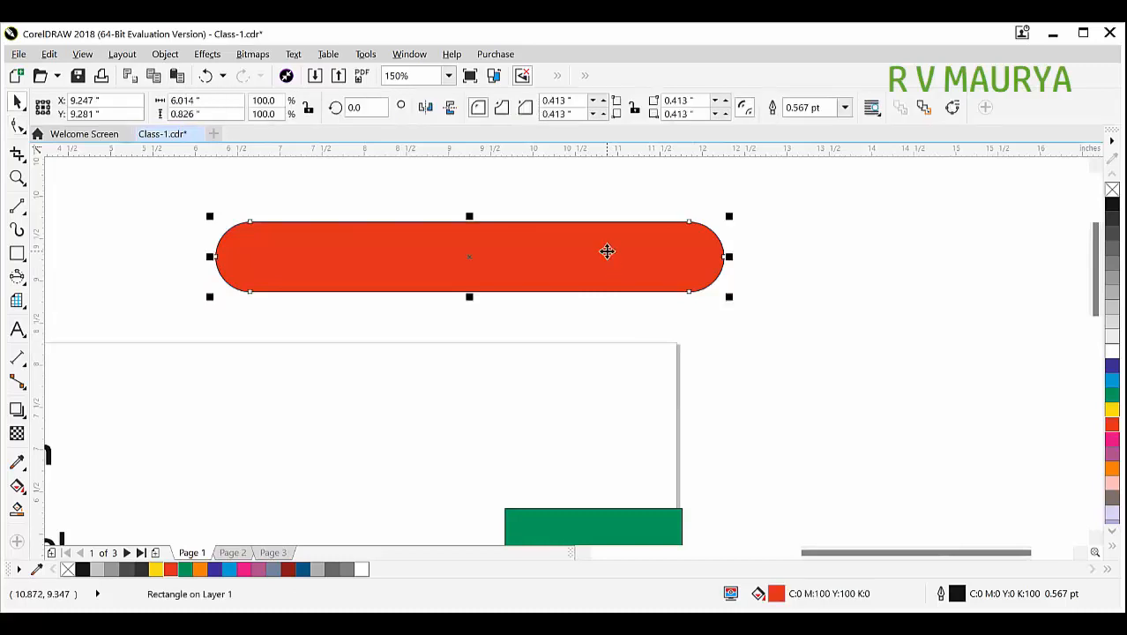
left_click(708, 292)
left_click(716, 266)
left_click(765, 258)
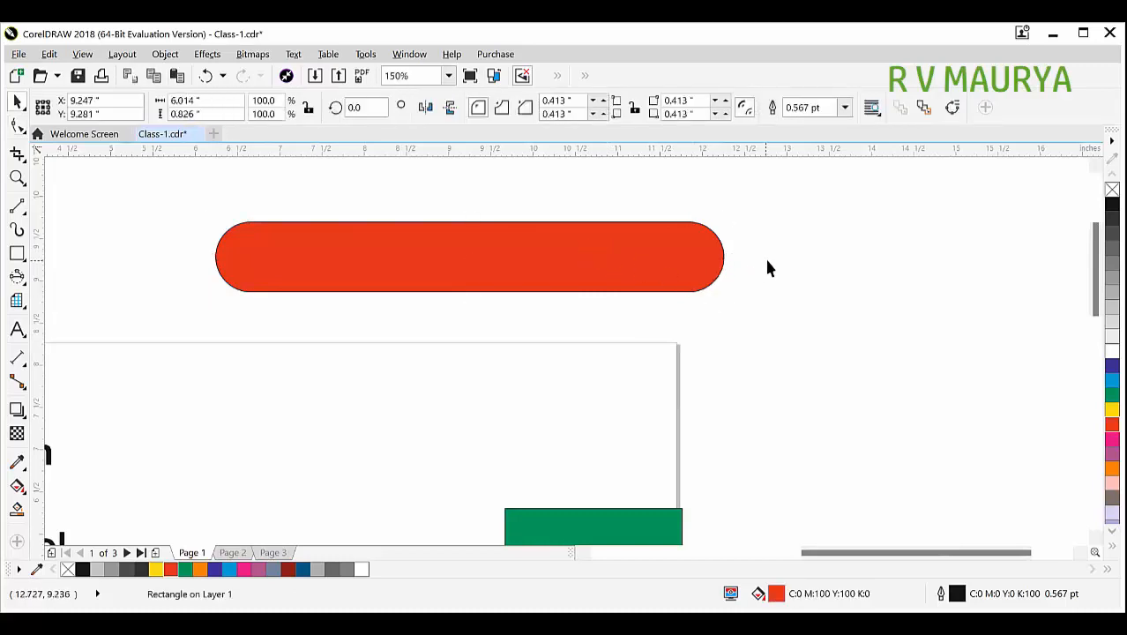
left_click(708, 271)
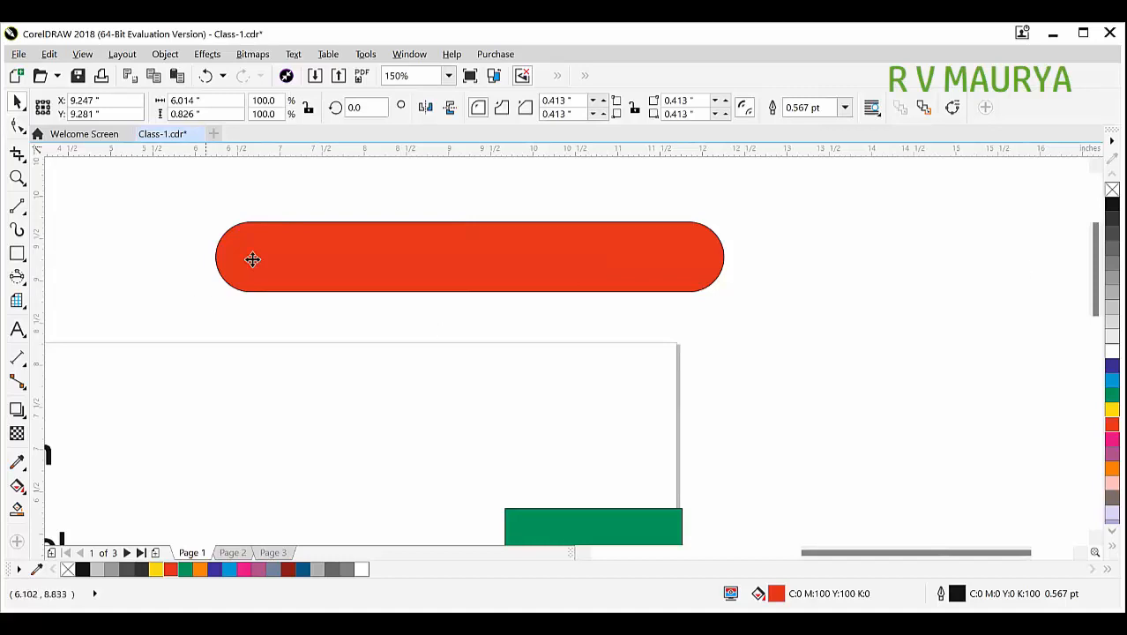
Reduce the red bar's corner rounding to 0 in with the Shape tool
left_click(291, 237)
left_click(18, 126)
left_click_drag(250, 227, 138, 173)
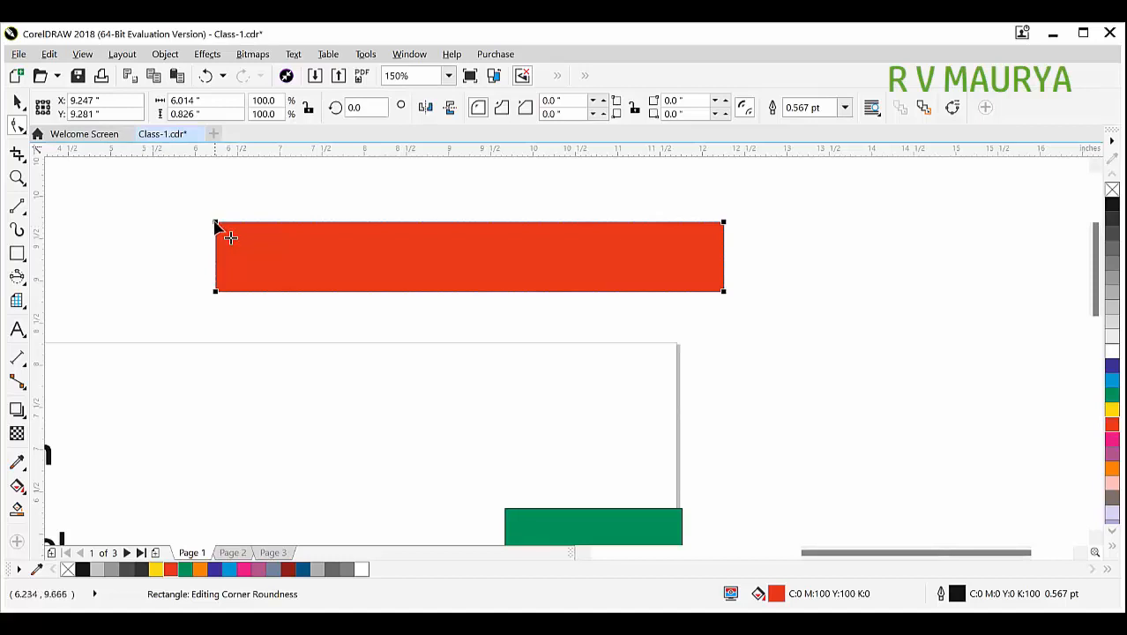
Round only the red bar's upper-left corner to 0.413 in, then undo the rounding
left_click(215, 222)
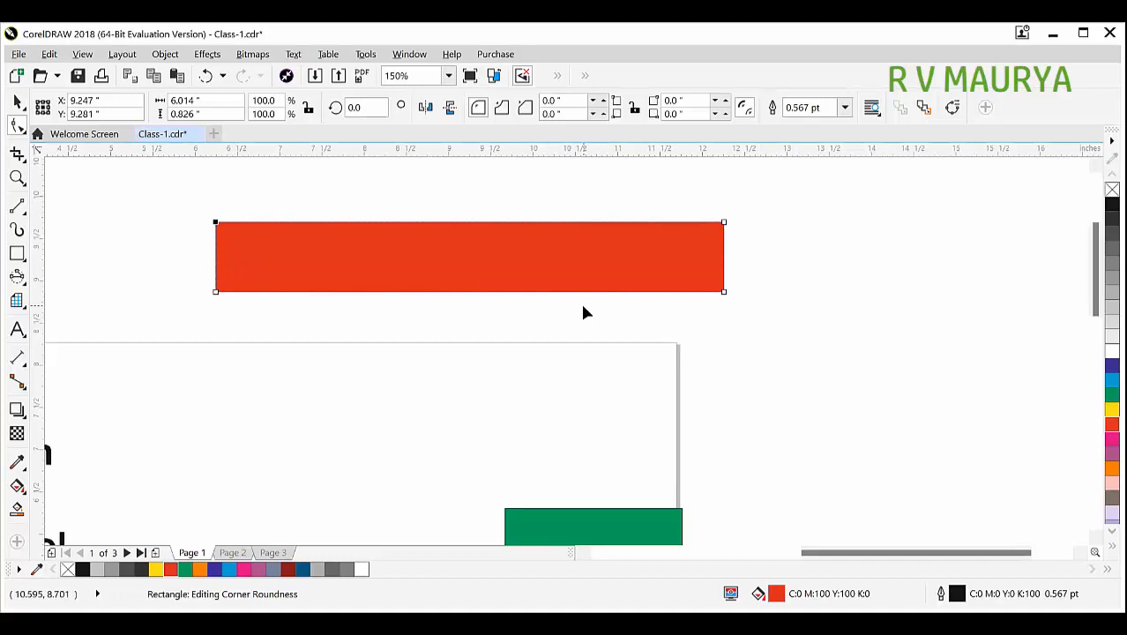
left_click_drag(216, 222, 298, 290)
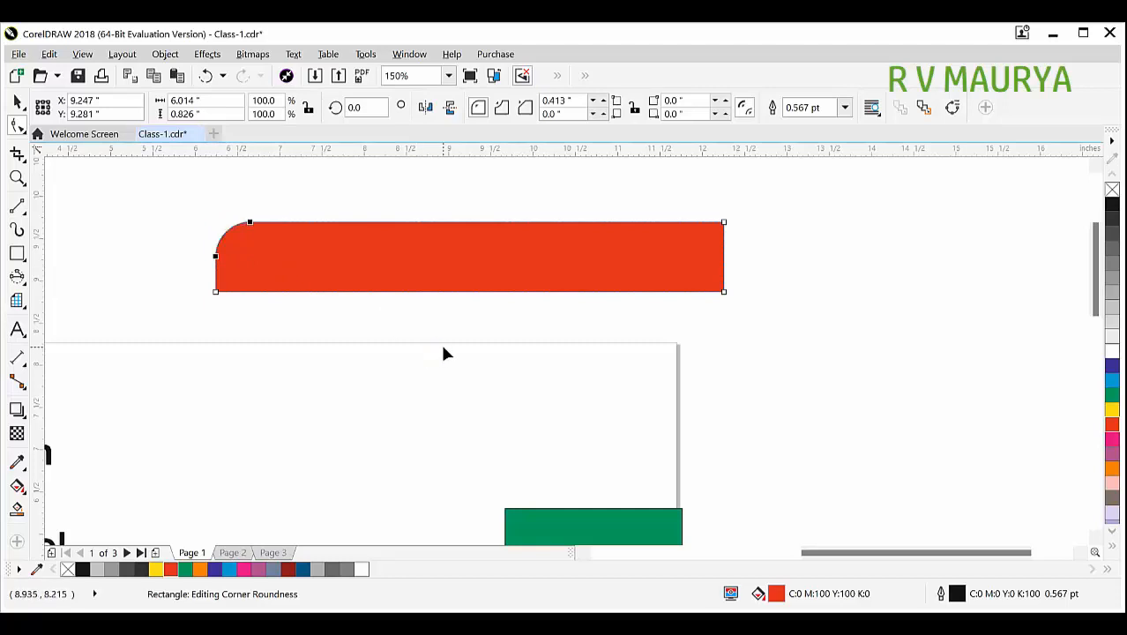
key("ctrl+z")
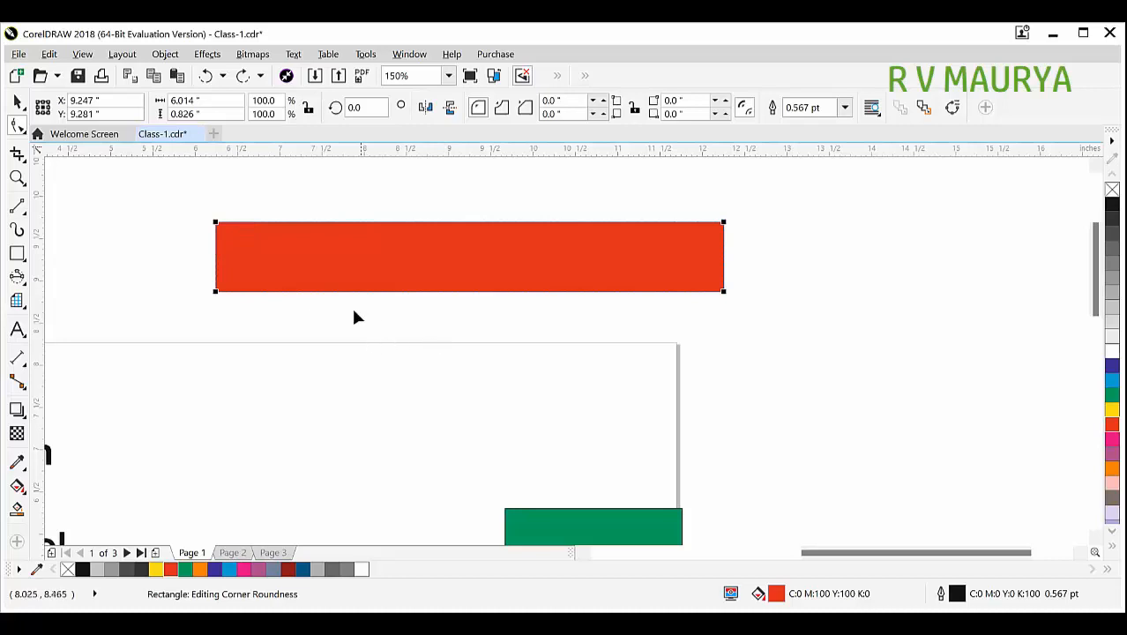
Round just the upper-left and lower-right corners of the red bar to 0.413 in together
left_click(215, 222)
left_click_drag(723, 292, 496, 213)
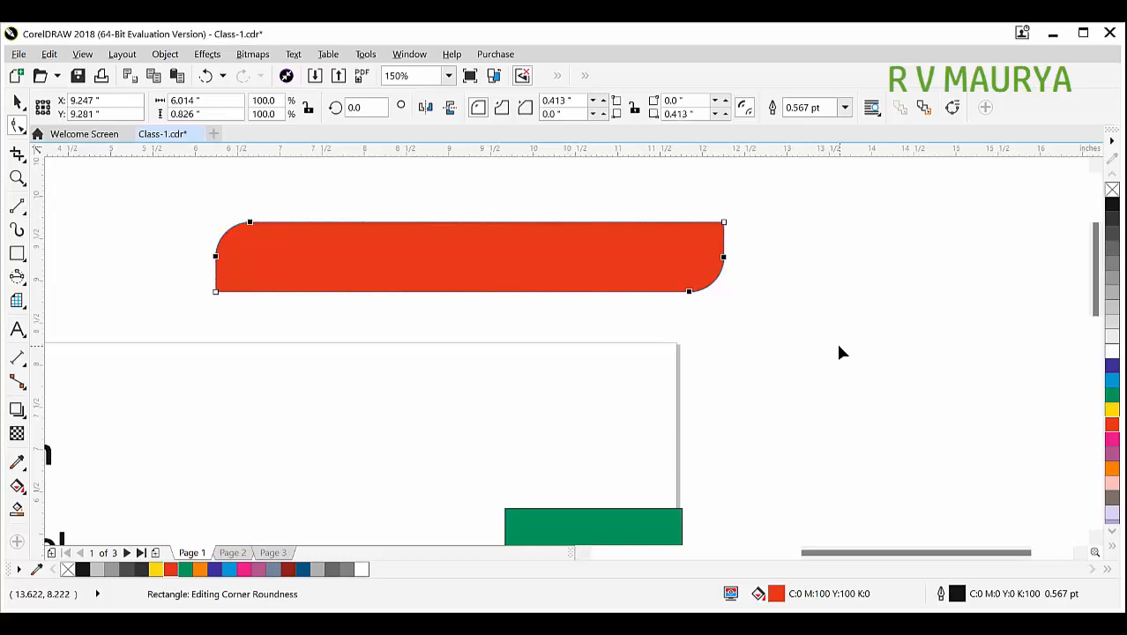
key("space")
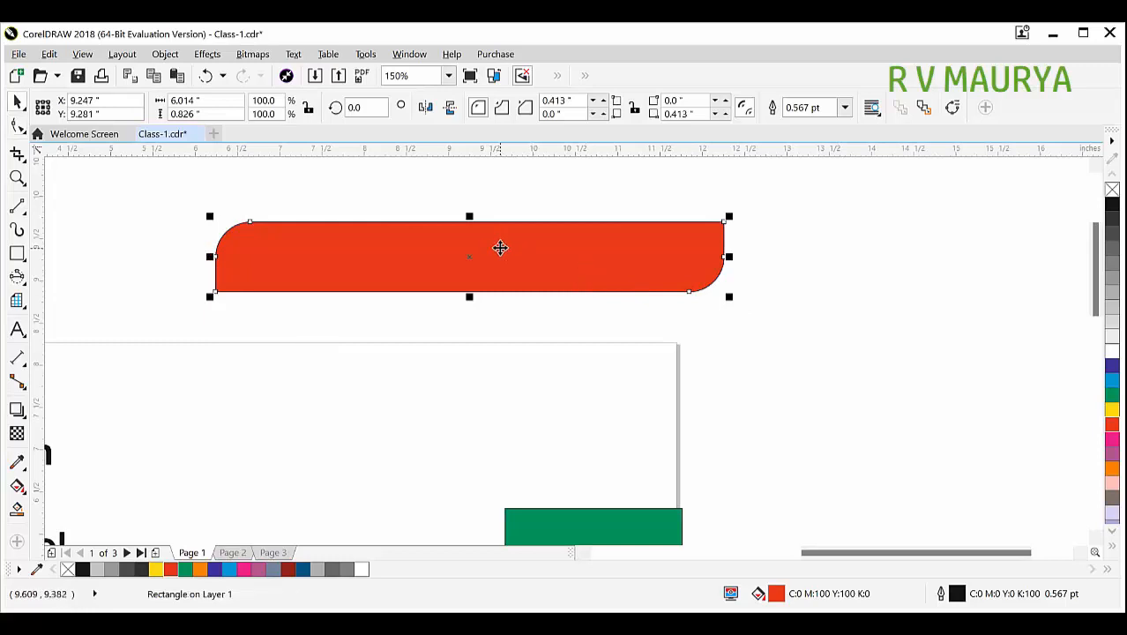
Skew the red bar by shifting its lower edge about 0.3 in to the left, then delete the bar
left_click(563, 312)
left_click(500, 271)
left_click(500, 270)
left_click_drag(470, 299, 440, 316)
left_click(897, 380)
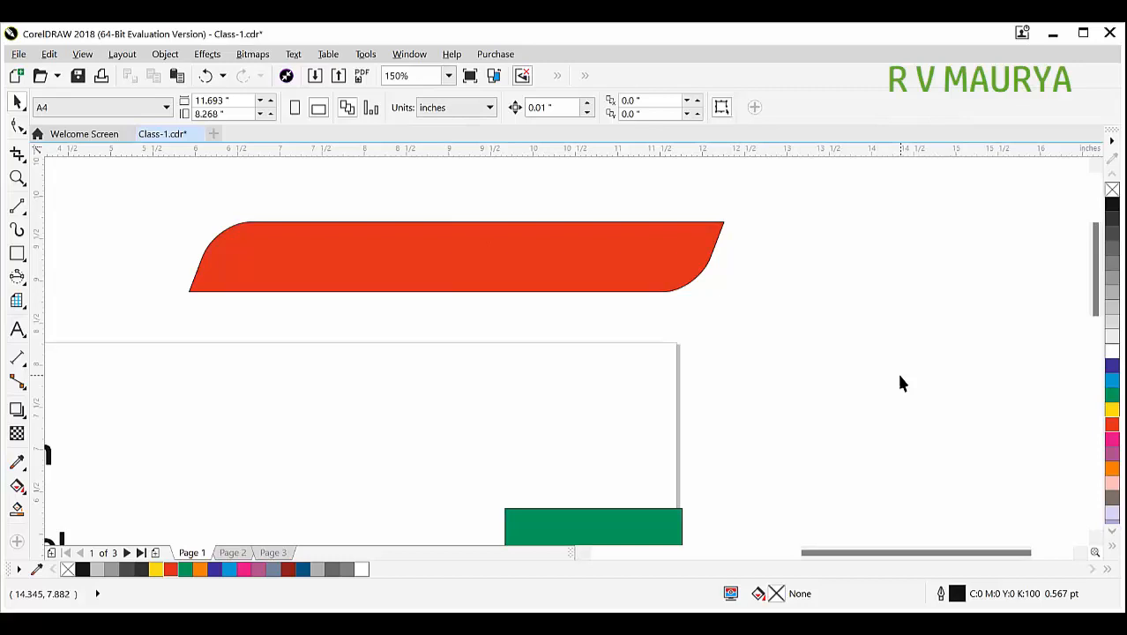
left_click(704, 261)
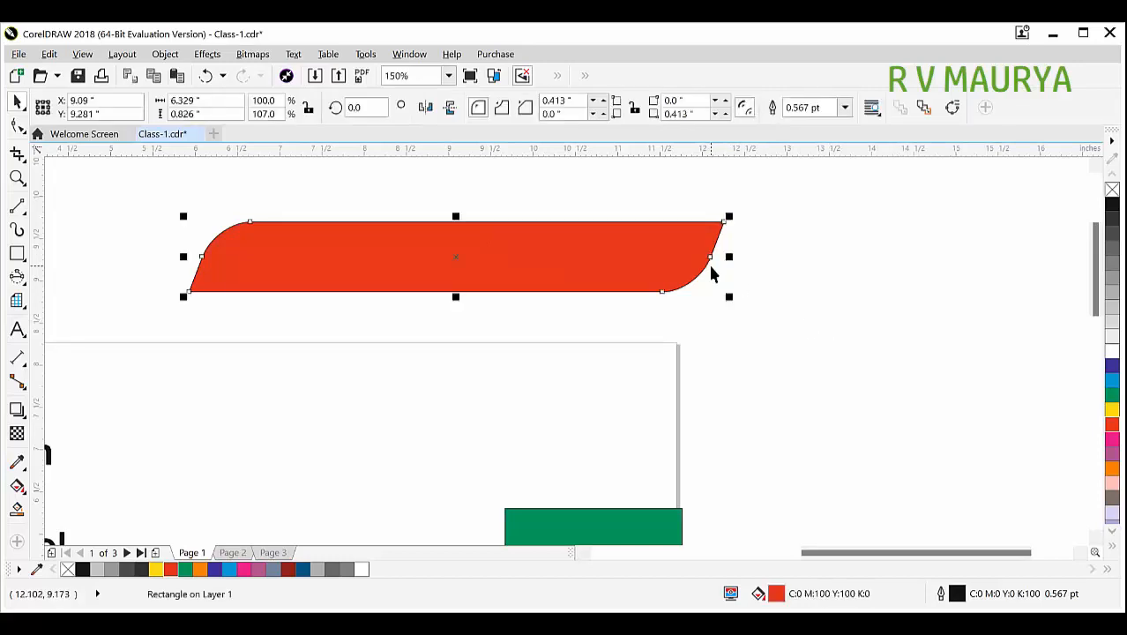
key("Delete")
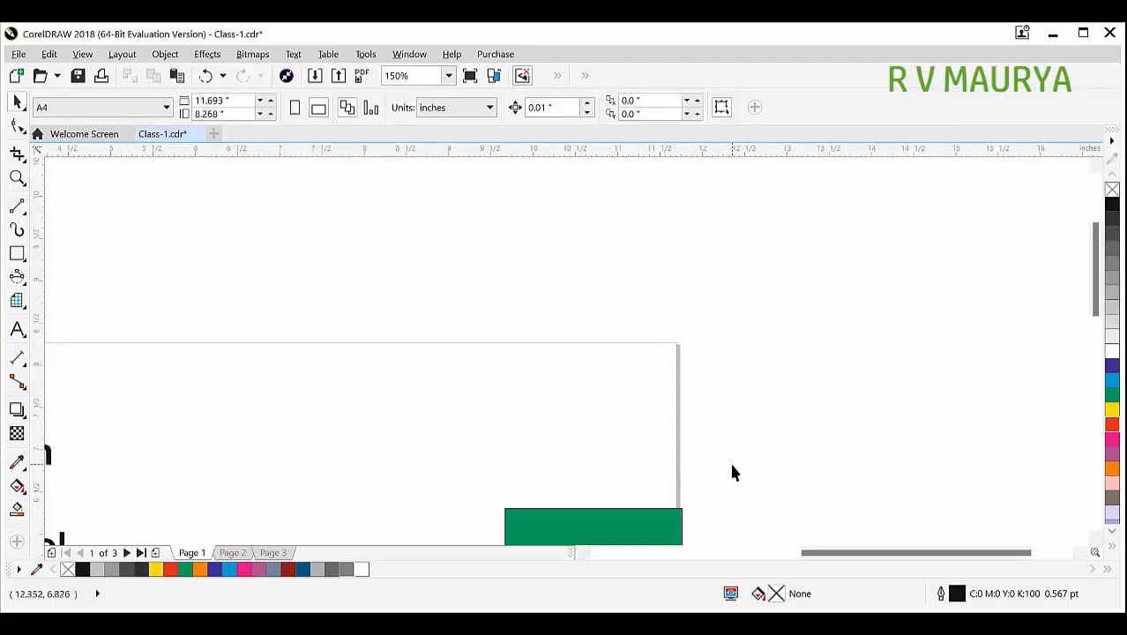
Try to enlarge the green square nearest the CLASS-1 list to about 179 % from its corner
left_click(662, 528)
scroll(534, 353, "down", 2)
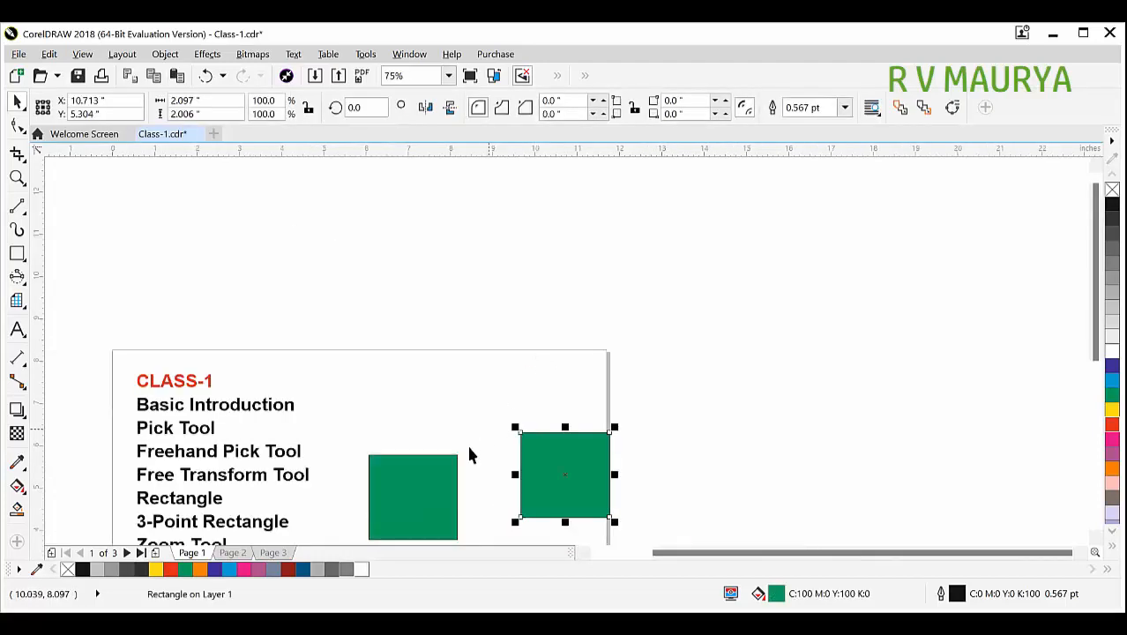
scroll(401, 462, "up", 2)
left_click_drag(490, 461, 663, 278)
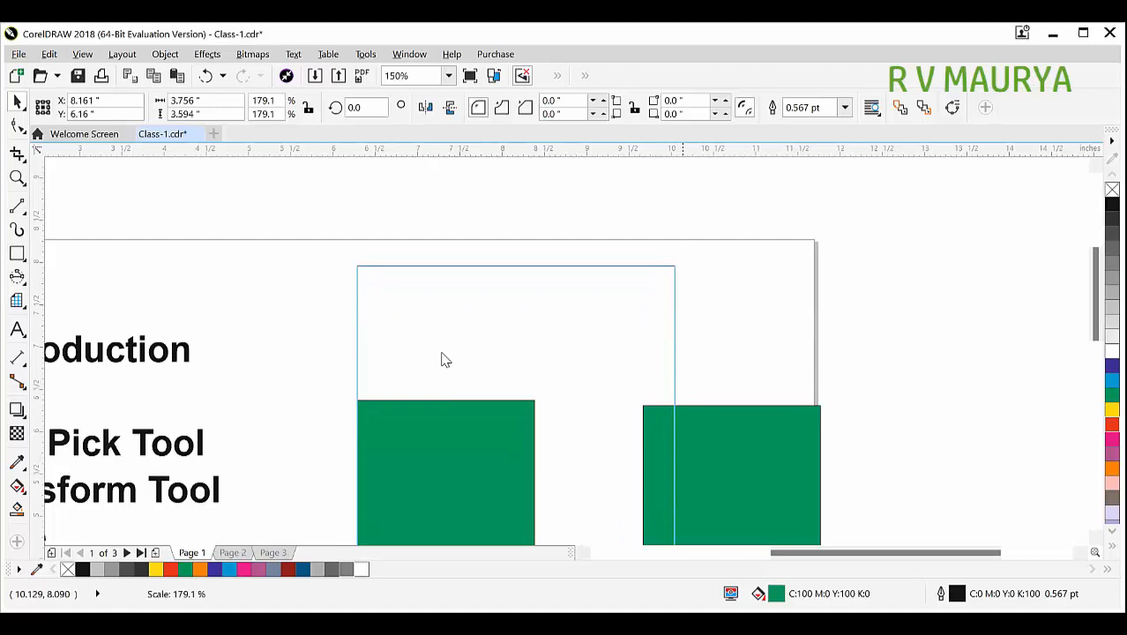
key("Escape")
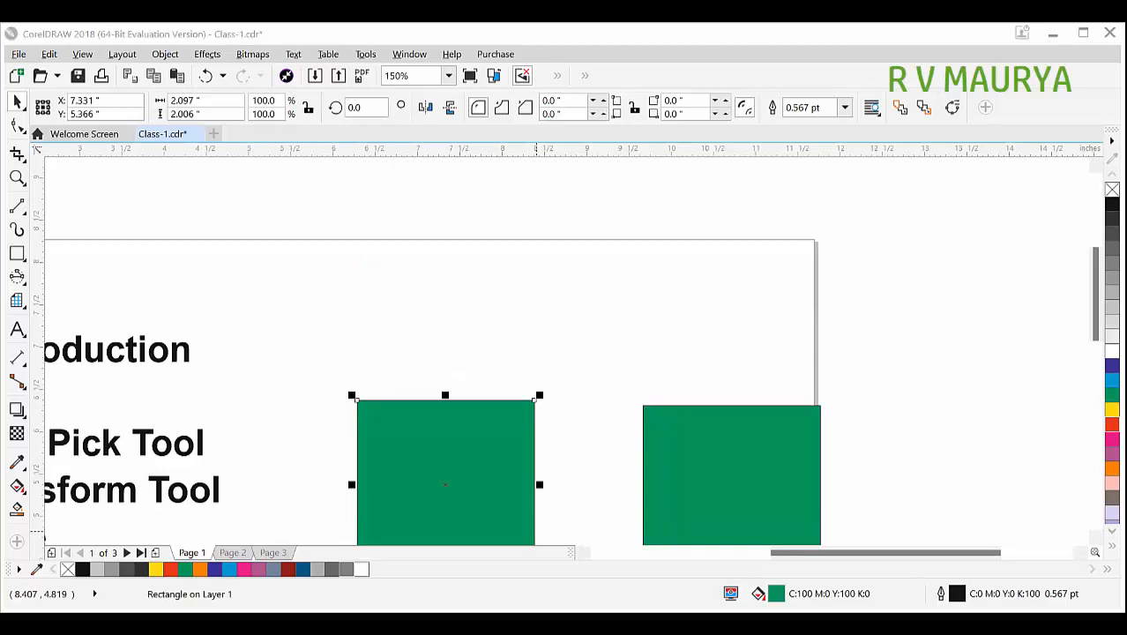
Move both green squares to new spots on the page and delete the one farther from the CLASS-1 list
scroll(597, 253, "down", 2)
key("F2")
left_click_drag(420, 232, 663, 354)
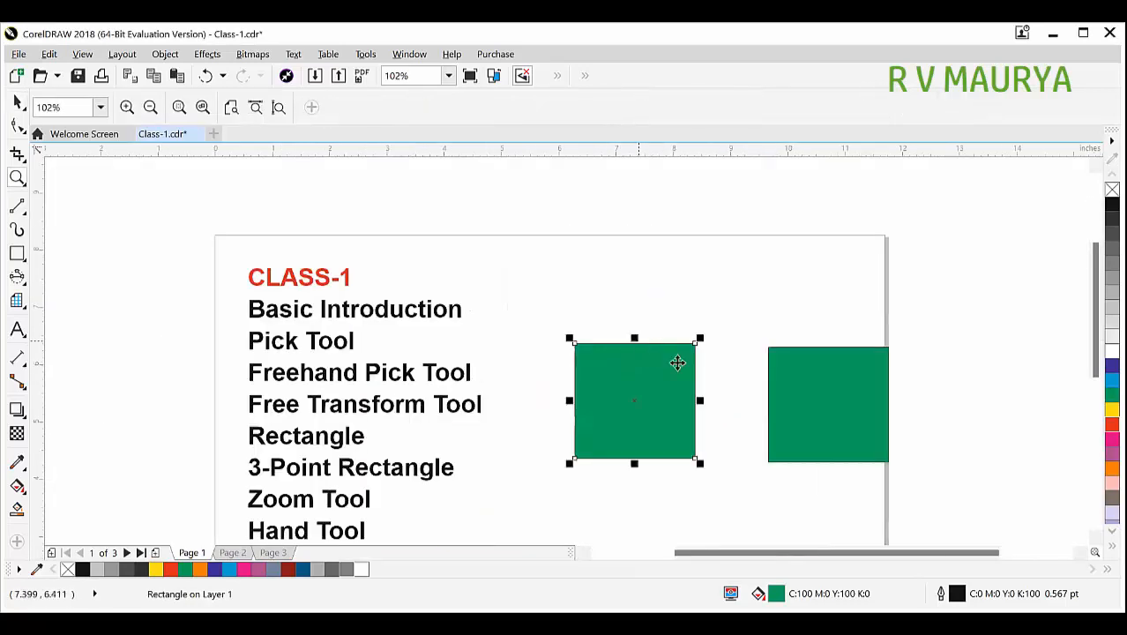
left_click_drag(844, 395, 772, 333)
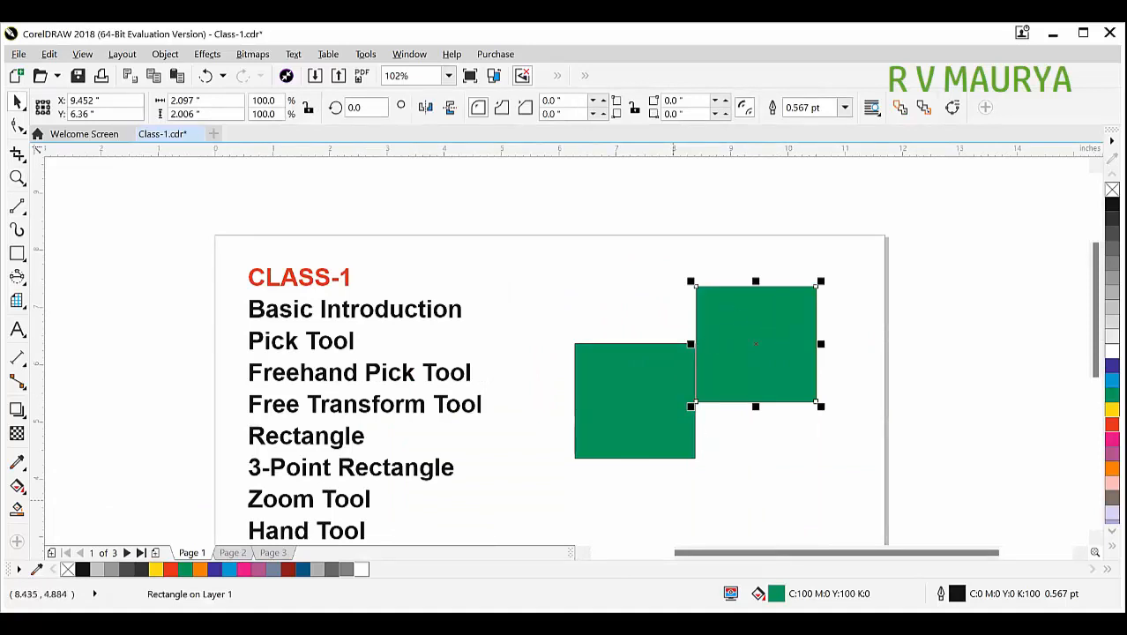
key("ctrl+z")
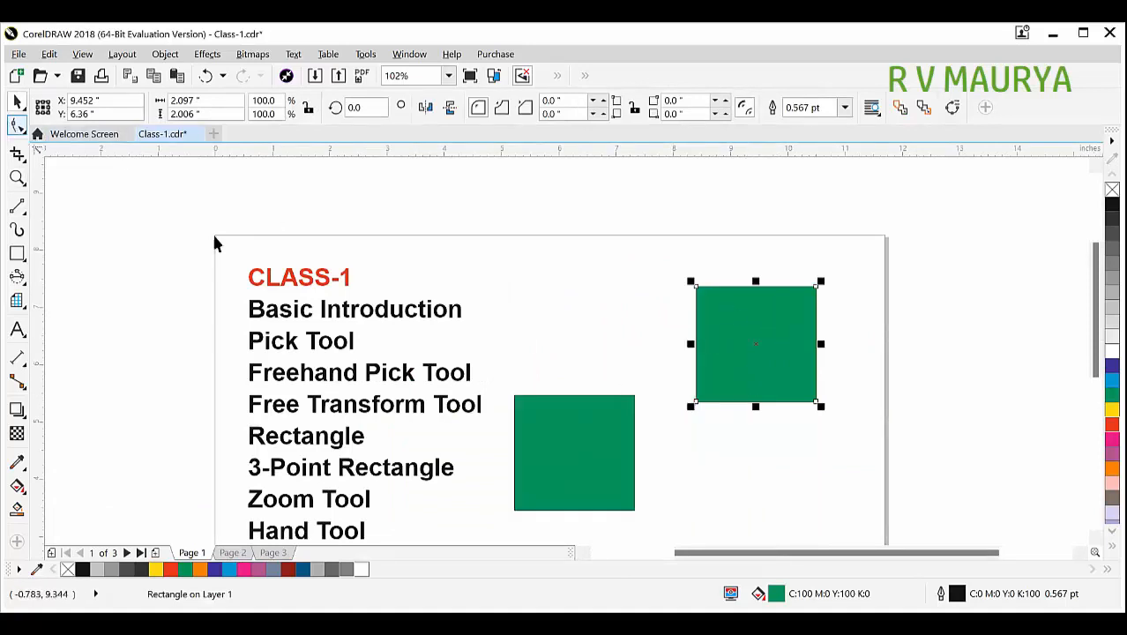
key("Delete")
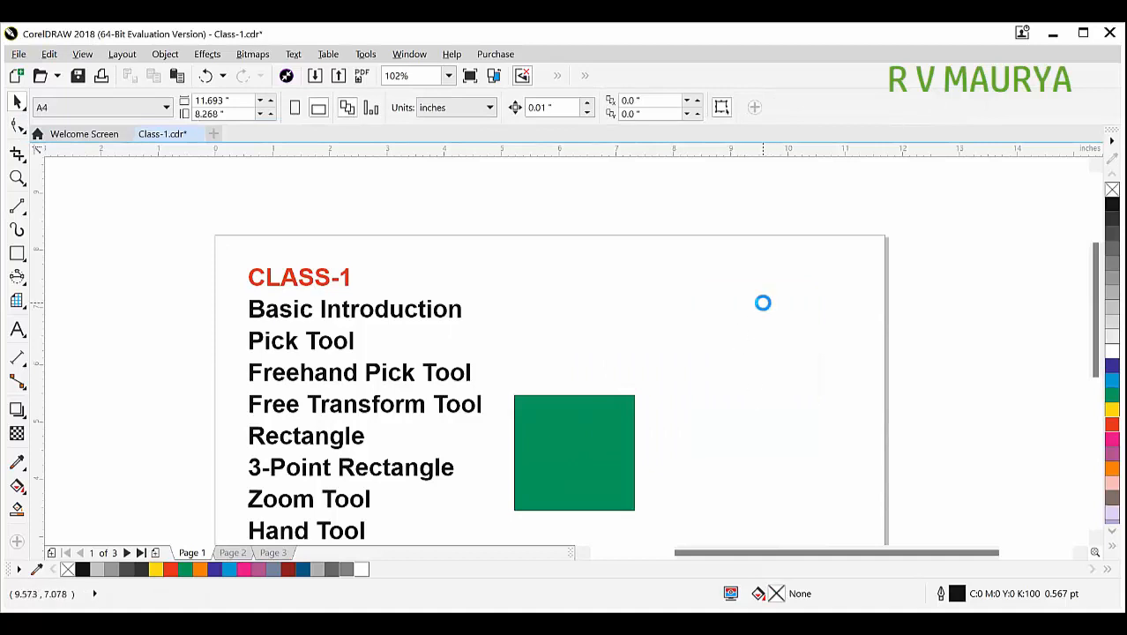
Draw a wide rectangle about 5.53 in by 1.34 in above the green square and reduce its height to about 0.84 in
scroll(763, 303, "up", 2)
left_click(17, 253)
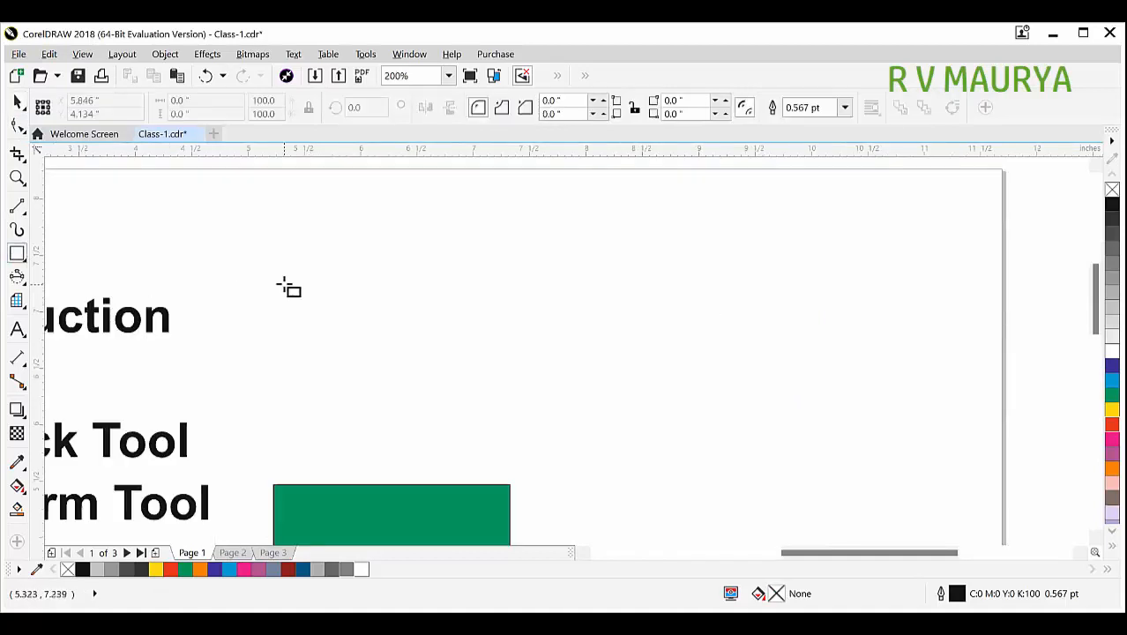
left_click_drag(287, 243, 911, 395)
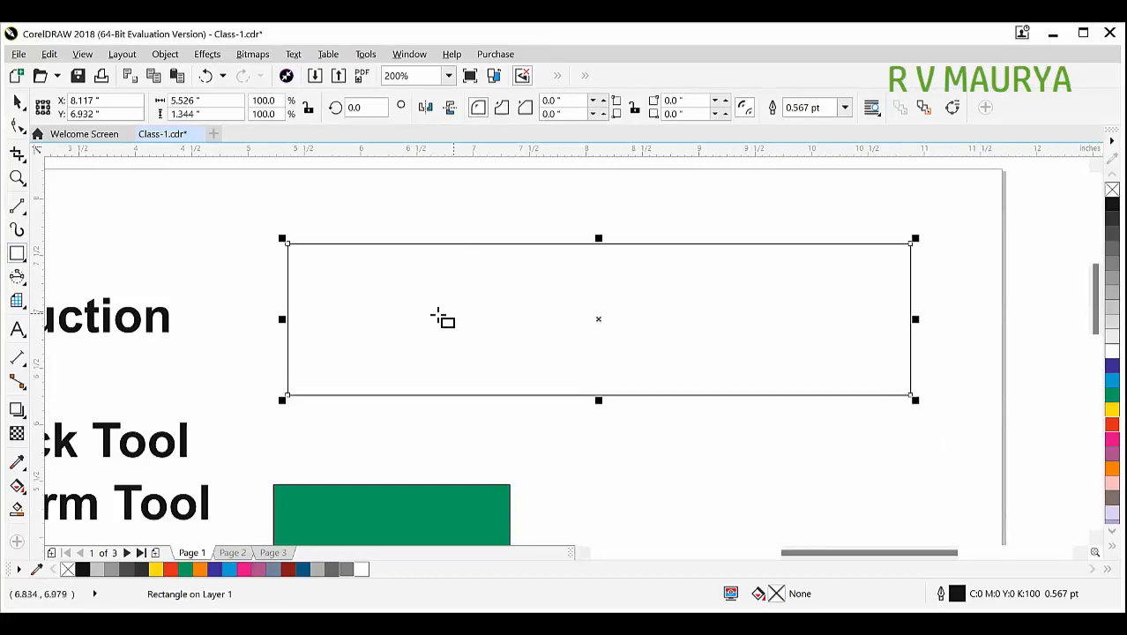
left_click(17, 126)
key("space")
left_click_drag(599, 396, 569, 339)
key("space")
Round all four corners of the wide rectangle to 0.419 in and compare the round, scalloped and chamfered corner styles, ending on scalloped
left_click_drag(290, 245, 655, 425)
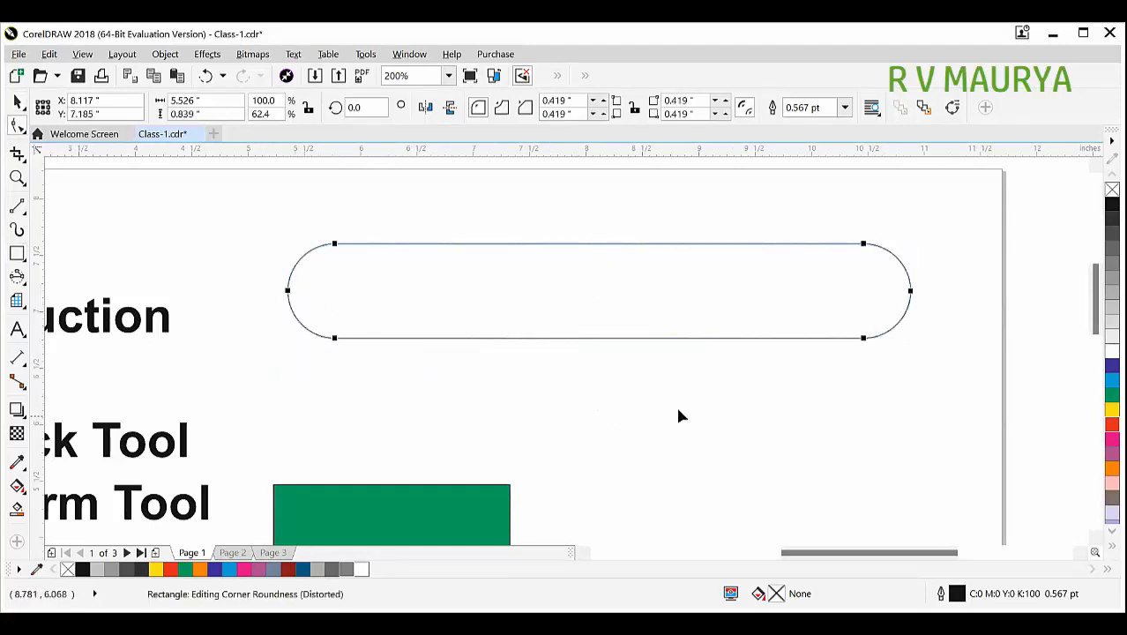
left_click(501, 108)
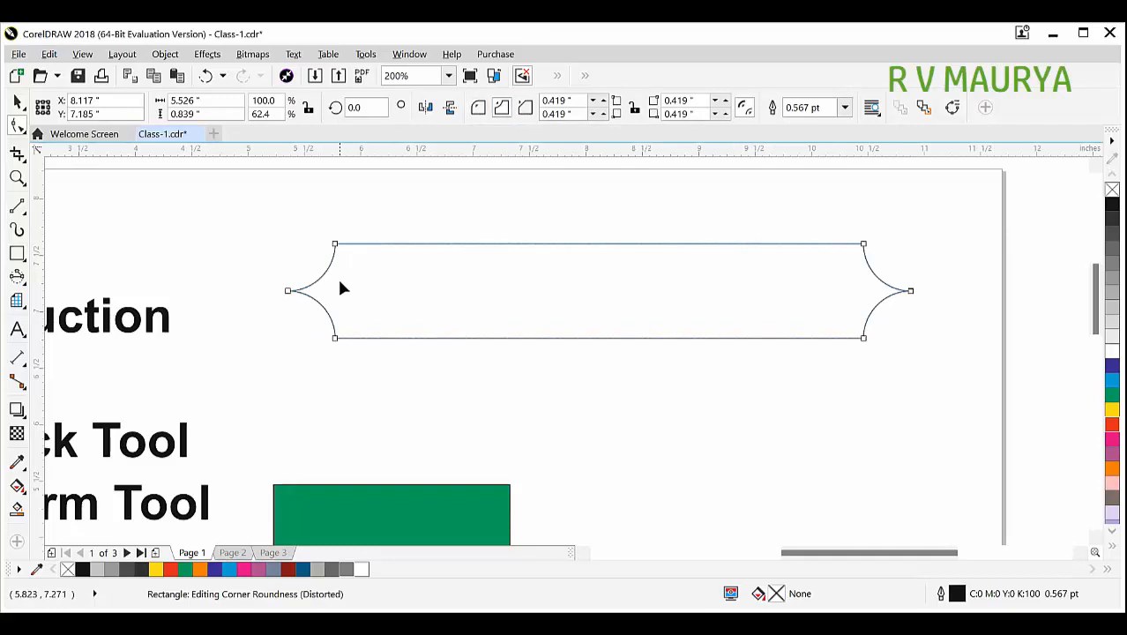
left_click(526, 108)
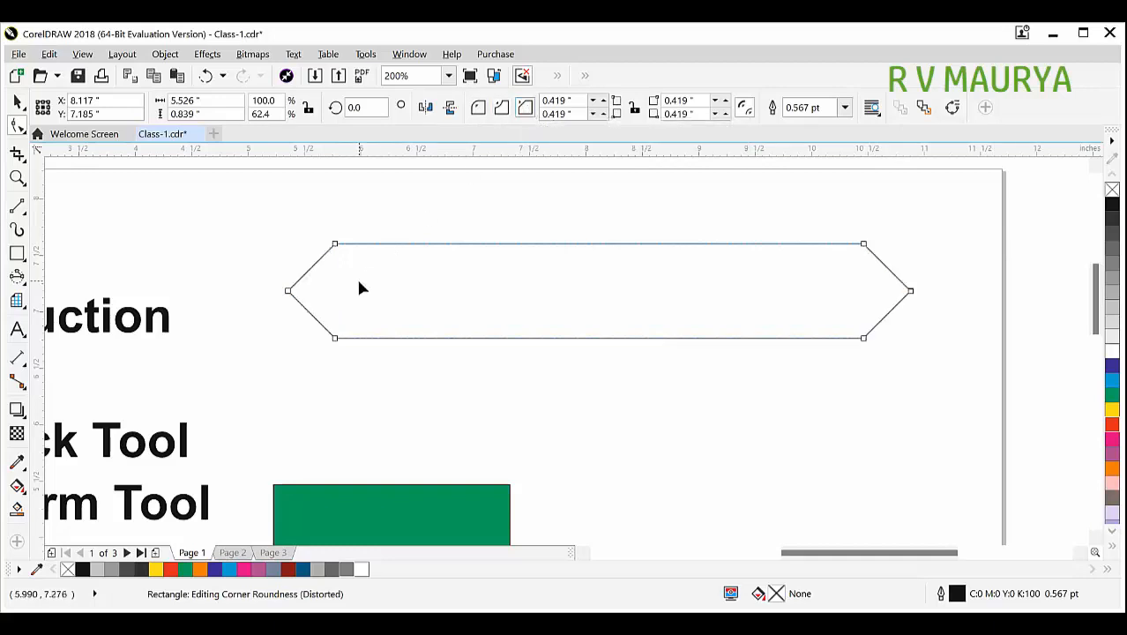
left_click(501, 107)
left_click(478, 107)
left_click(501, 108)
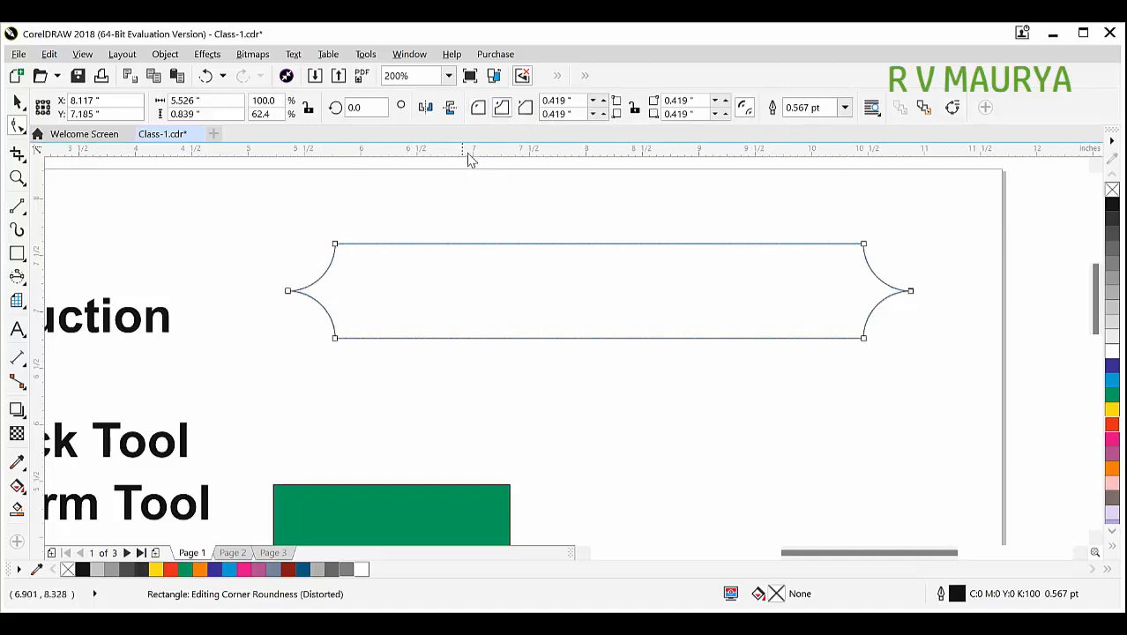
left_click(525, 108)
left_click(501, 108)
left_click(478, 108)
left_click(501, 108)
left_click(525, 107)
left_click(501, 108)
left_click(478, 108)
left_click(501, 108)
Fill the wide rectangle with red and bring all its corners back to a radius of 0 in
left_click(1110, 424)
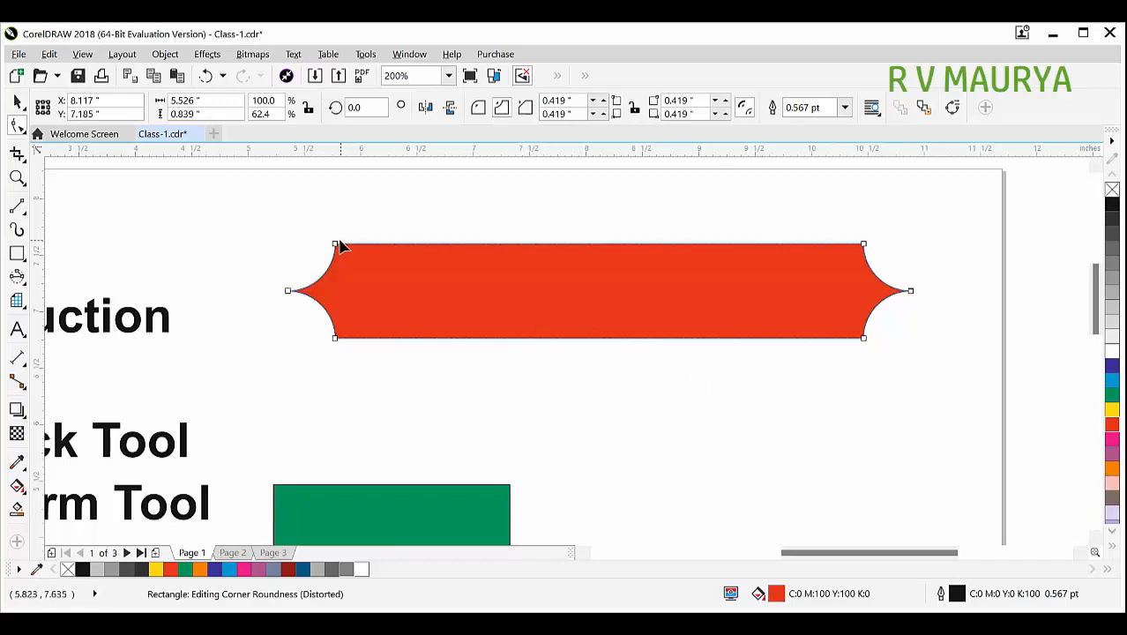
left_click_drag(336, 244, 418, 279)
left_click_drag(335, 253, 287, 227)
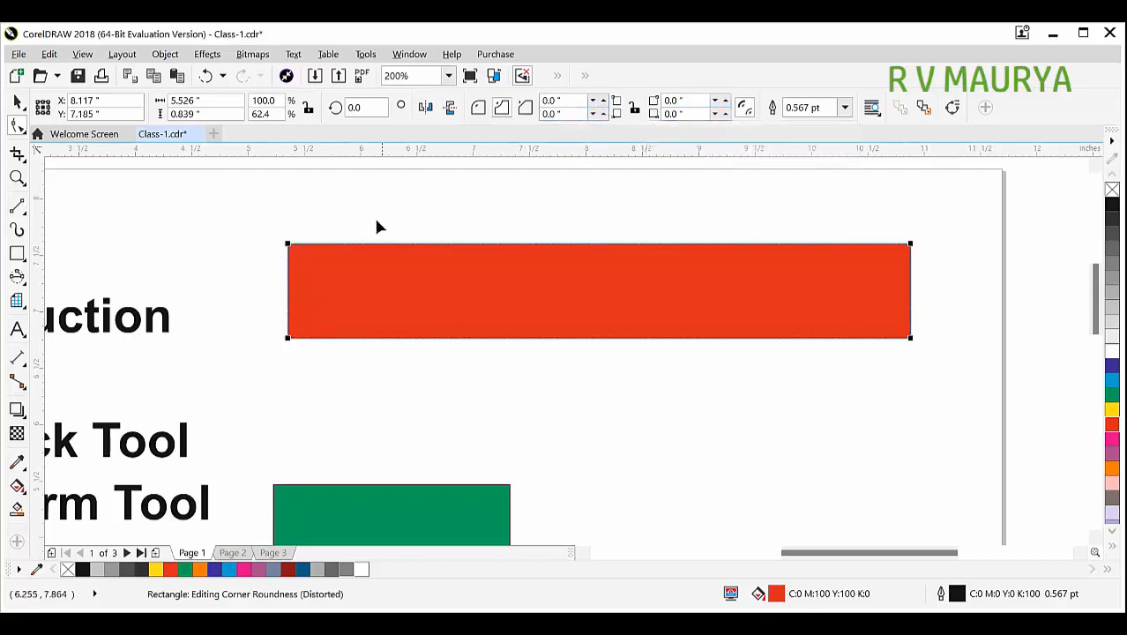
left_click_drag(284, 251, 365, 295)
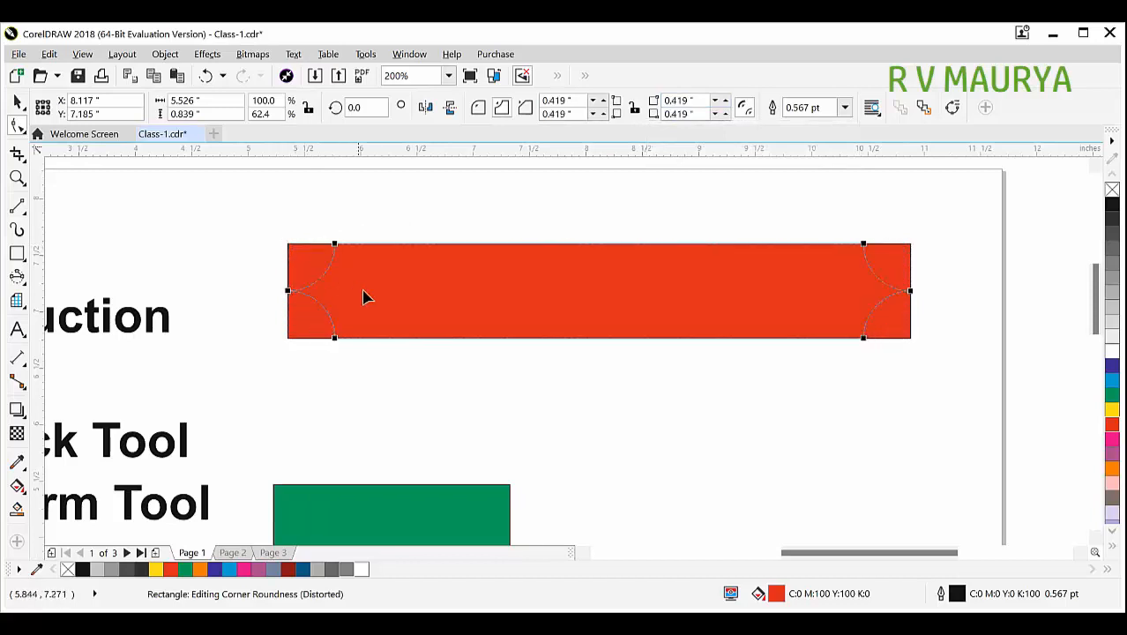
key("ctrl+z")
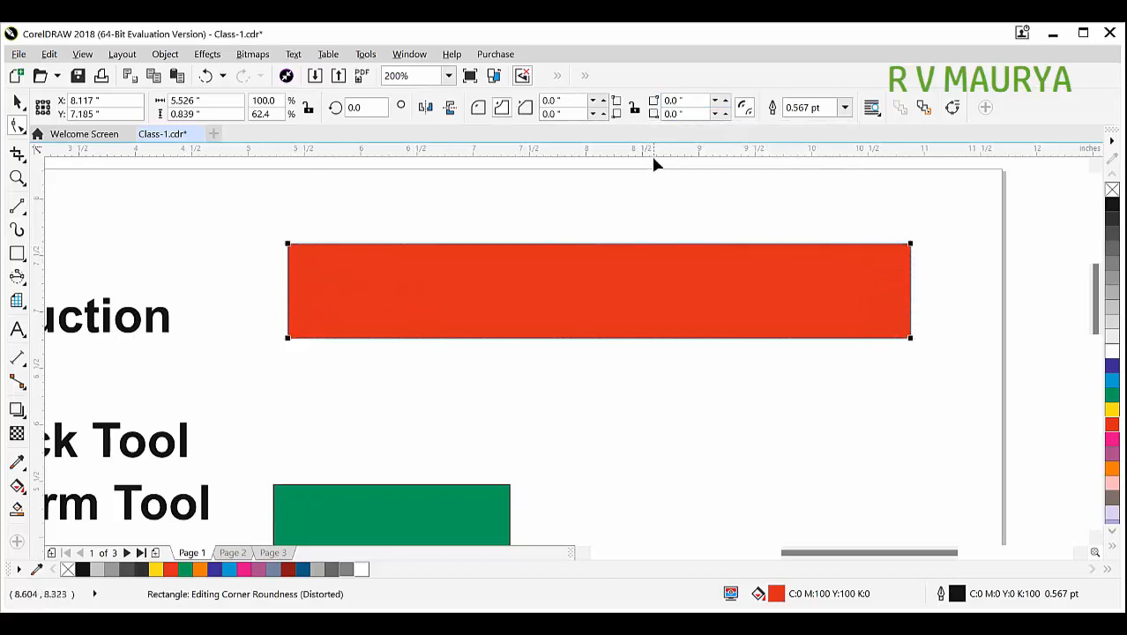
Raise only the red bar's upper-right scalloped corner radius to 0.33 in
left_click(726, 100)
left_click(726, 101)
left_click(726, 101)
left_click(725, 100)
left_click(726, 100)
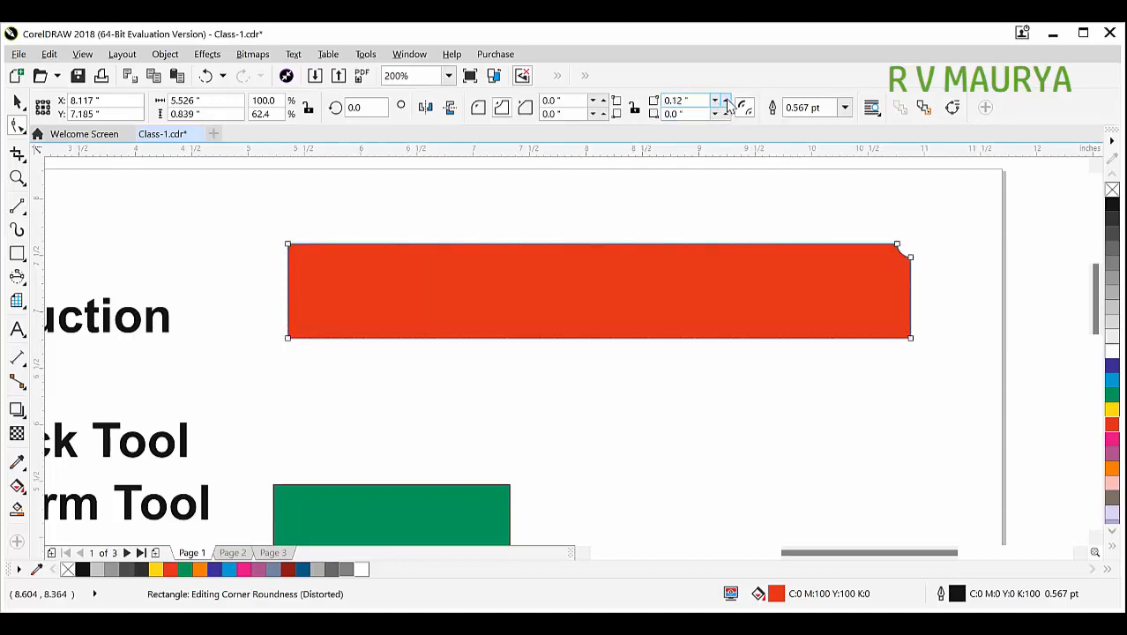
left_click(727, 102)
left_click(727, 102)
left_click(726, 101)
left_click(726, 102)
left_click(726, 102)
left_click(726, 101)
left_click(726, 101)
left_click(727, 101)
left_click(725, 101)
left_click(726, 100)
left_click(725, 100)
left_click(725, 101)
left_click(726, 101)
left_click(725, 100)
left_click(726, 100)
left_click(726, 100)
Raise only the red bar's lower-right scalloped corner radius to 0.23 in
left_click(726, 115)
left_click(727, 115)
left_click(726, 115)
left_click(726, 115)
left_click(727, 115)
left_click(726, 115)
left_click(727, 115)
left_click(727, 115)
left_click(727, 114)
left_click(726, 115)
left_click(726, 114)
left_click(726, 114)
left_click(726, 114)
left_click(727, 115)
left_click(726, 115)
left_click(726, 114)
left_click(726, 114)
left_click(726, 115)
left_click(727, 115)
left_click(727, 115)
left_click(726, 115)
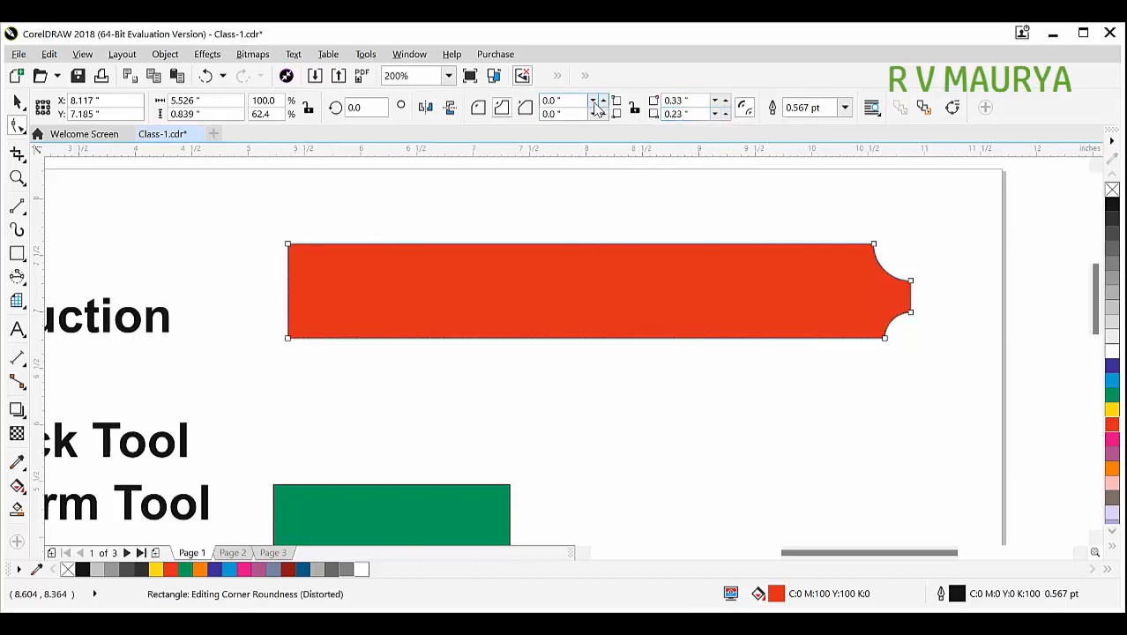
Raise only the red bar's upper-left scalloped corner radius to 0.22 in
left_click(603, 100)
left_click(603, 101)
left_click(603, 101)
left_click(603, 101)
left_click(603, 101)
left_click(603, 101)
left_click(603, 101)
left_click(603, 101)
left_click(603, 101)
left_click(603, 101)
left_click(603, 100)
left_click(603, 101)
left_click(603, 101)
left_click(603, 101)
left_click(603, 101)
left_click(603, 101)
left_click(603, 101)
left_click(603, 100)
left_click(603, 100)
left_click(603, 101)
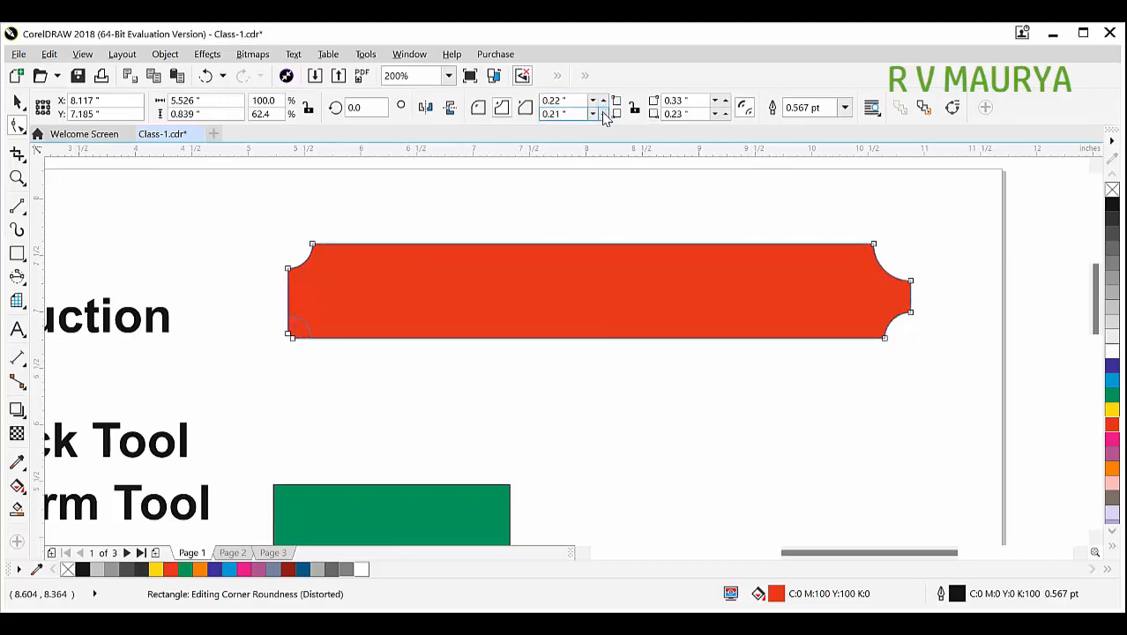
Set the red bar's lower-left scalloped corner radius to 0.27 in, then delete the bar
left_click(604, 116)
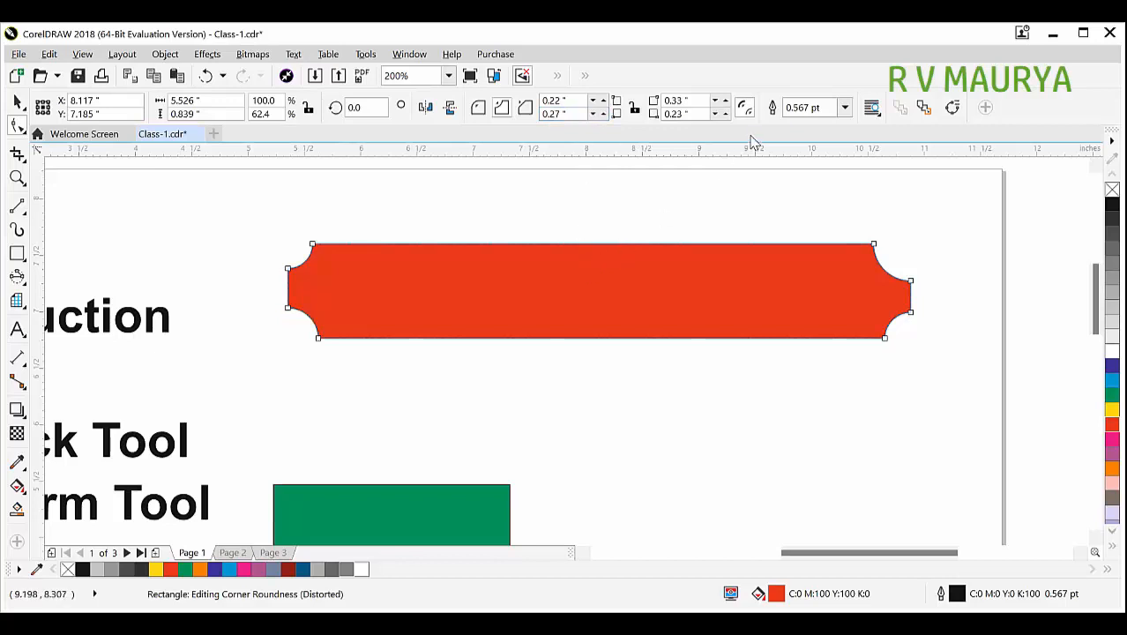
key("space")
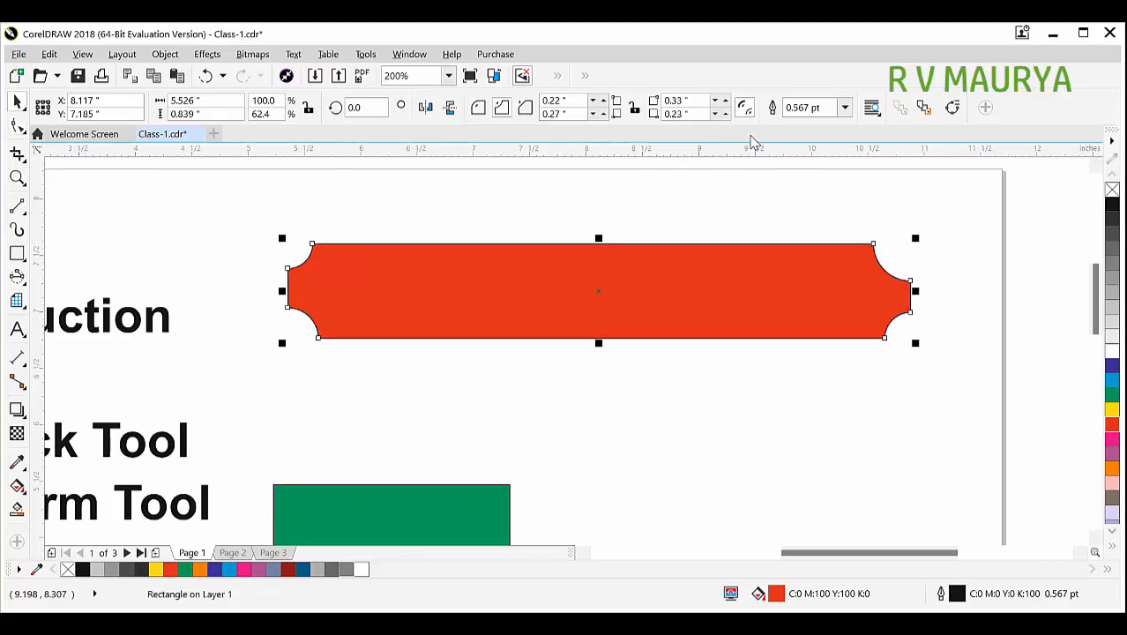
key("Delete")
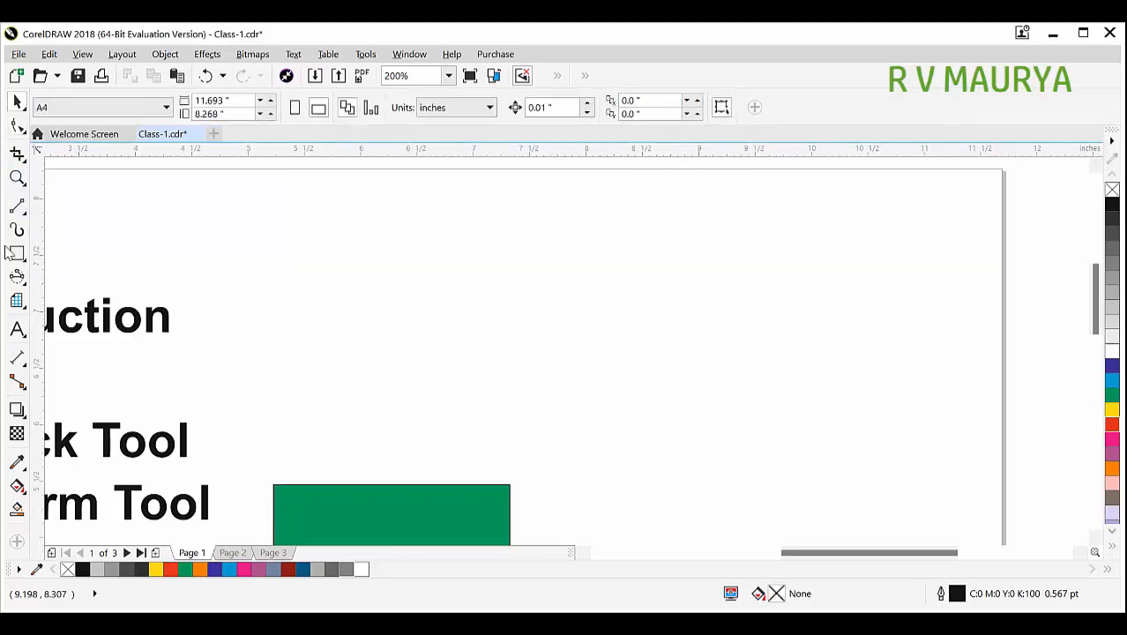
Draw a rectangle about 3.59 in by 0.56 in above the green square and chamfer all its corners at 0.281 in
left_click(17, 254)
mouse_move(440, 279)
left_mouse_down()
mouse_move(782, 345)
mouse_move(846, 342)
left_mouse_up()
left_click(17, 126)
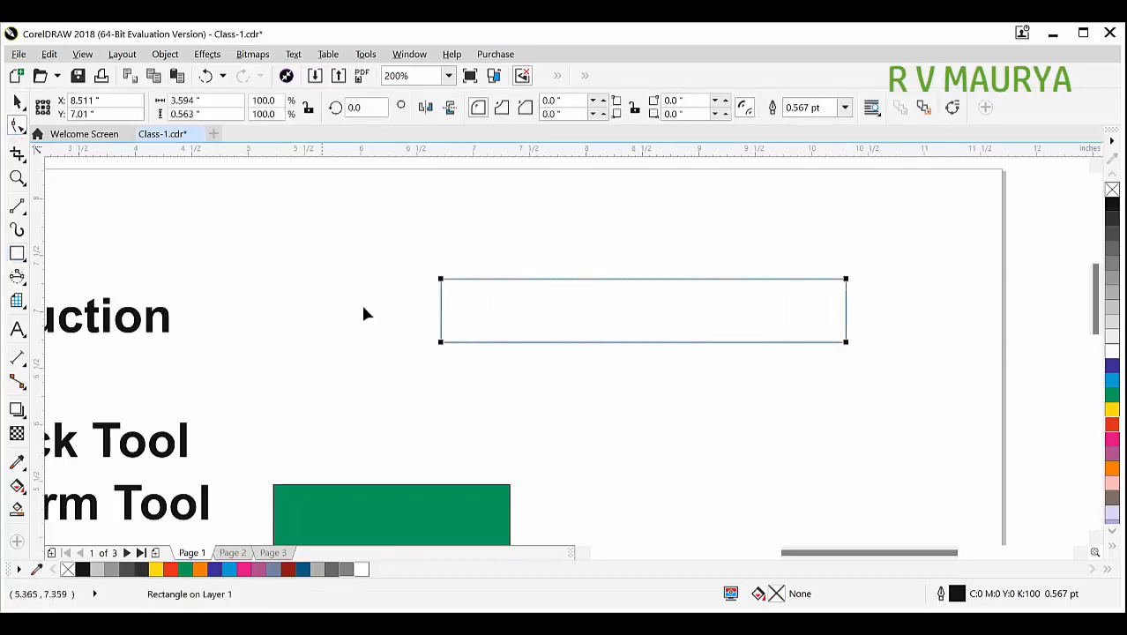
left_click_drag(442, 281, 522, 171)
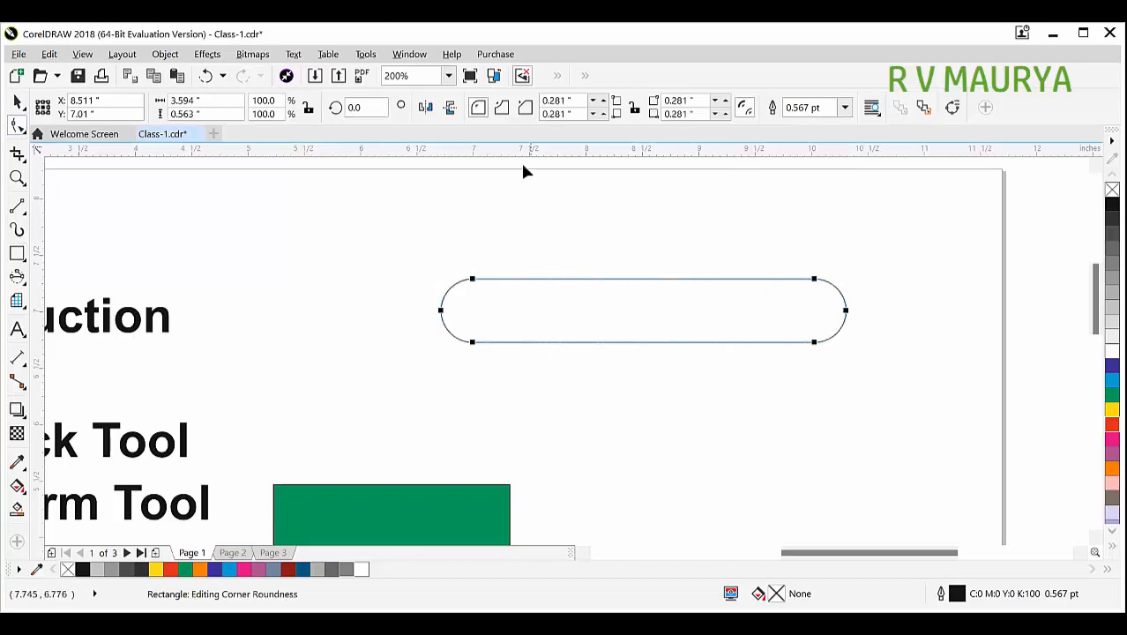
left_click(525, 107)
Overlap two copies of the chamfered bar end to end and cut the right one out of the left one, leaving a notched arrow
key("space")
left_click_drag(598, 327, 726, 349)
left_click(513, 312, "shift")
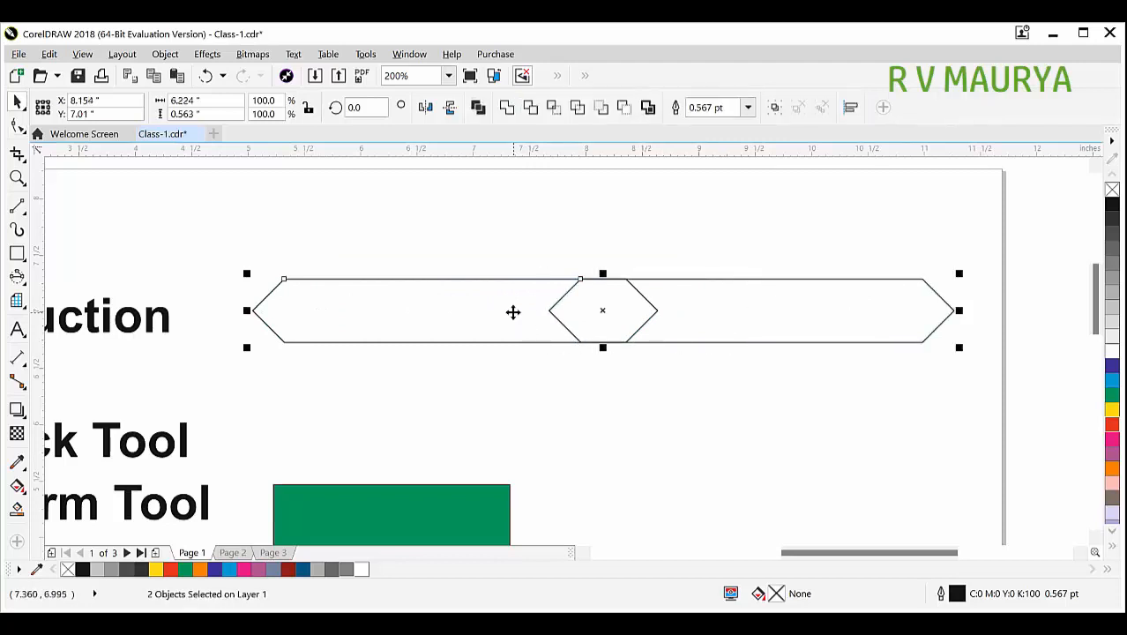
left_click(625, 115)
left_click(498, 304, "shift")
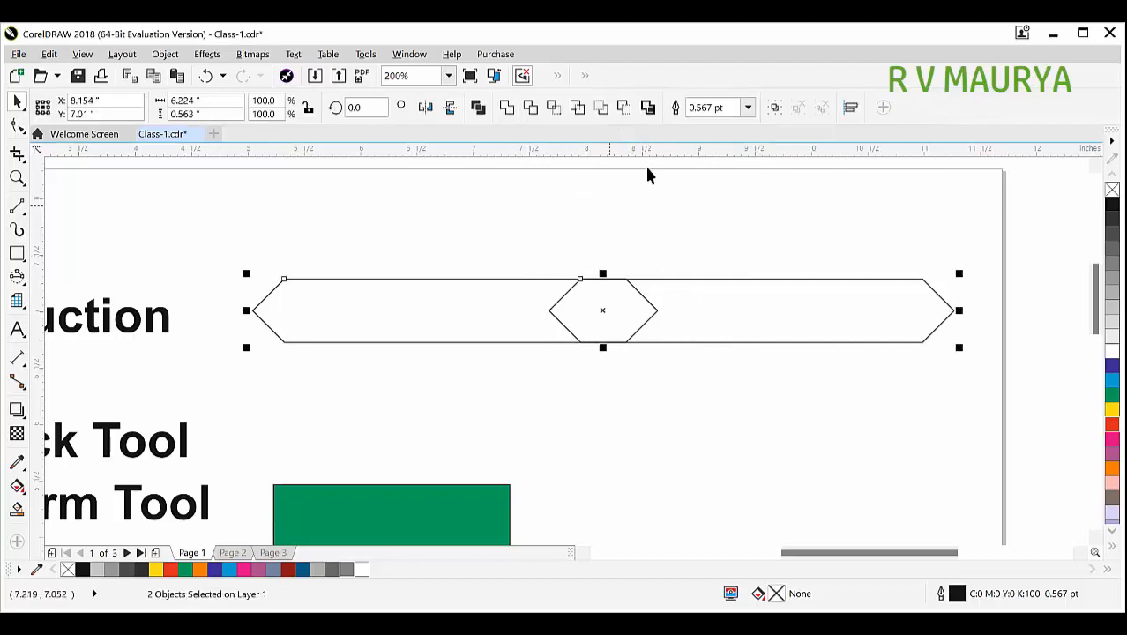
left_click(625, 107)
Reposition the notched arrow, fill it with cyan and place a copy directly below it
left_click_drag(448, 312, 740, 312)
left_click(1111, 380)
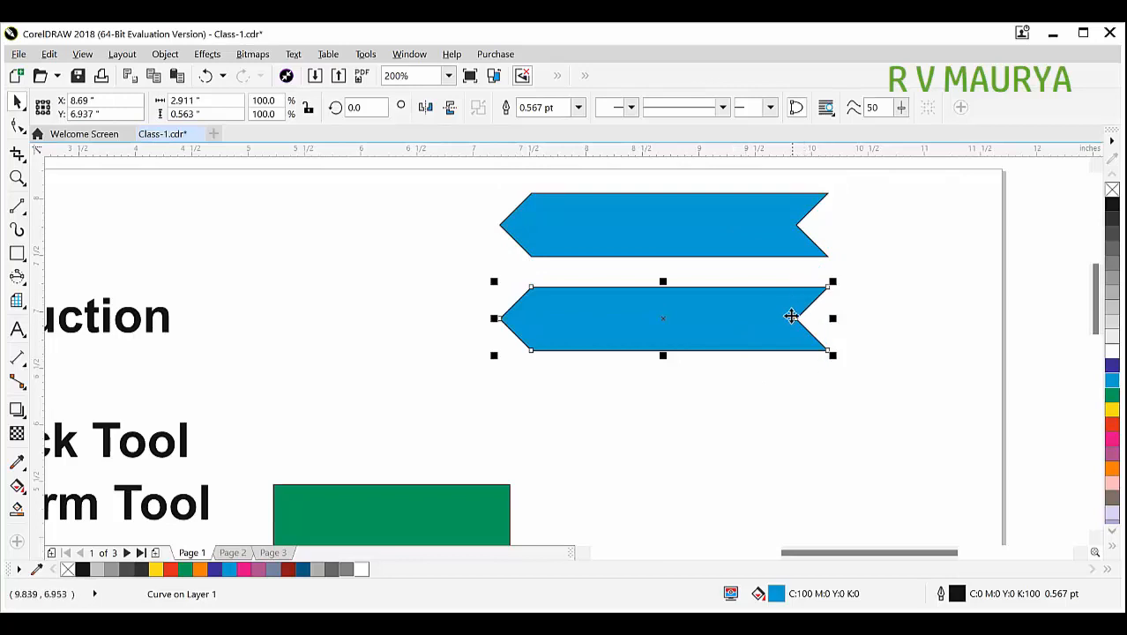
Mirror a copy of the lower blue arrow to its left and weld the two into one double-notched ribbon
left_click_drag(832, 319, 440, 313)
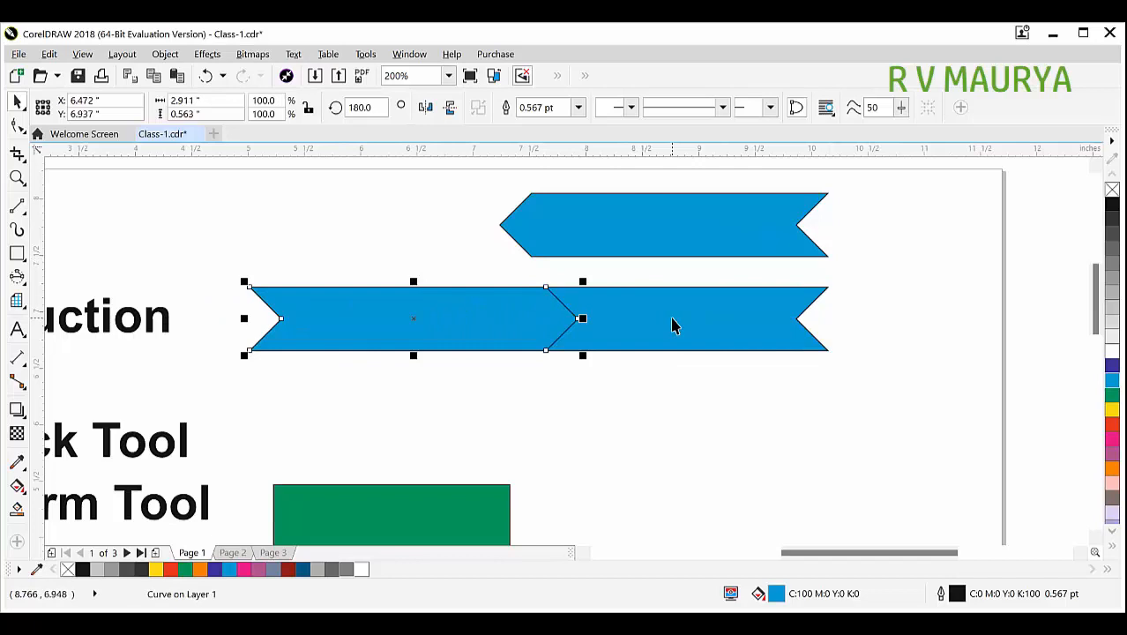
left_click(671, 315, "shift")
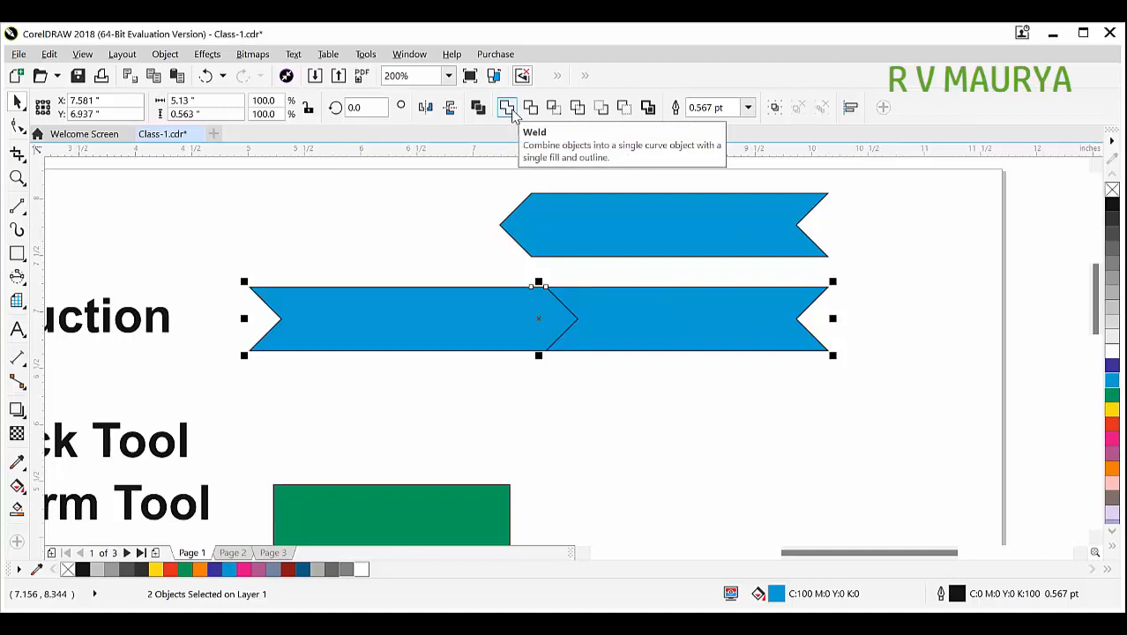
left_click(507, 108)
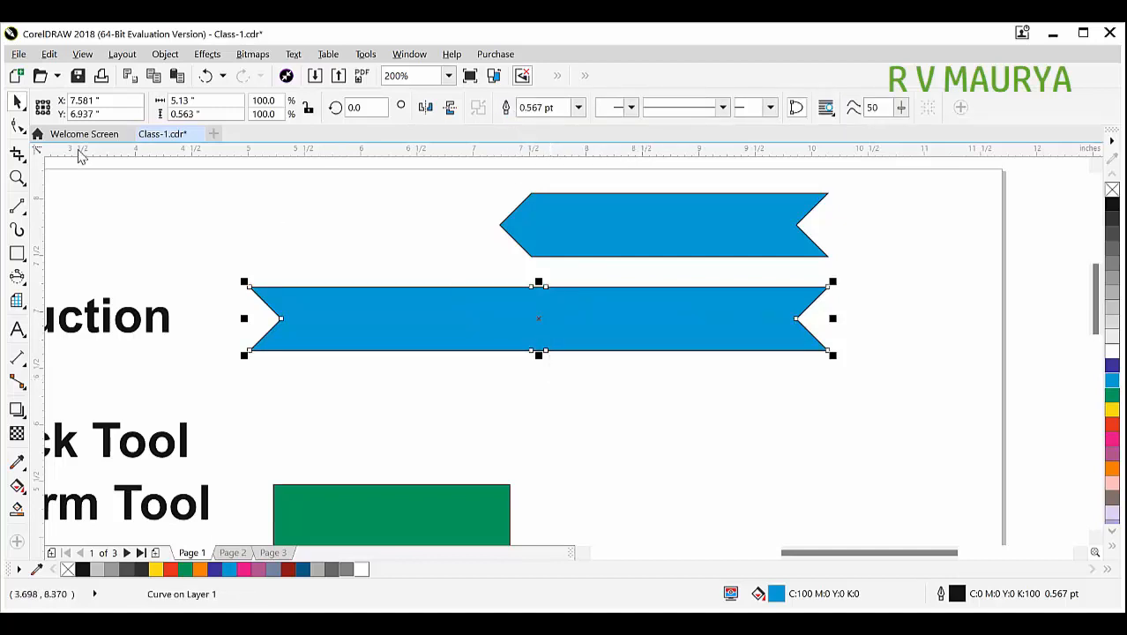
Delete the extra nodes in the middle of the welded ribbon's upper and lower edges
left_click(17, 126)
left_click_drag(604, 402, 480, 165)
key("Delete")
key("Delete")
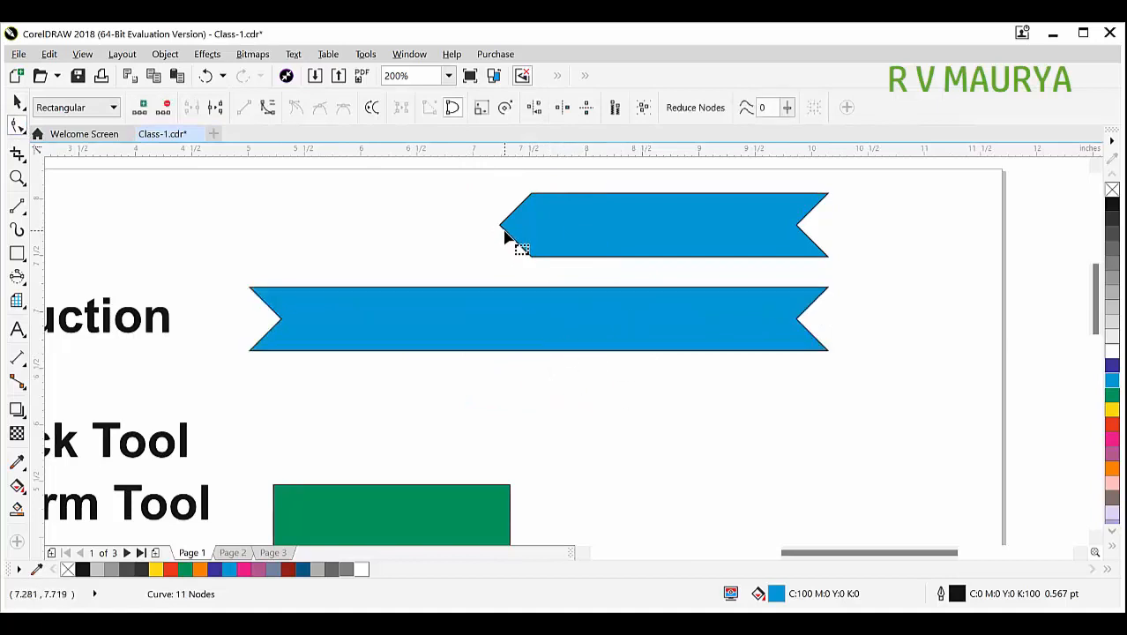
Try shifting the ribbon about 0.7 in to the right, undo back to before the node removal, and delete the ribbon
key("space")
left_click_drag(647, 345, 725, 355)
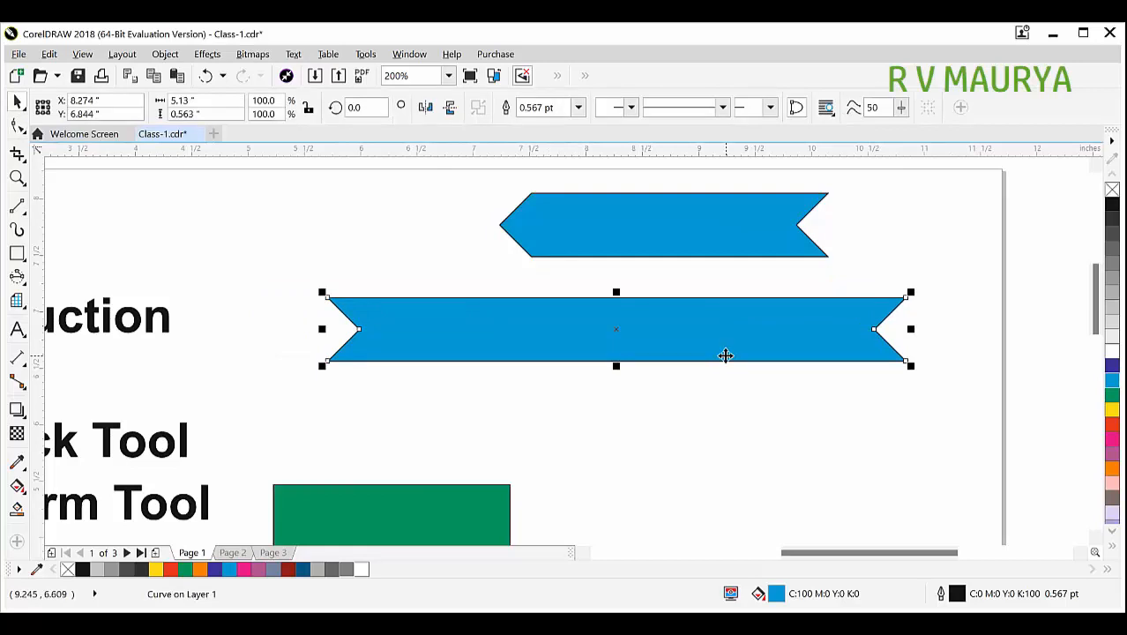
key("ctrl+z")
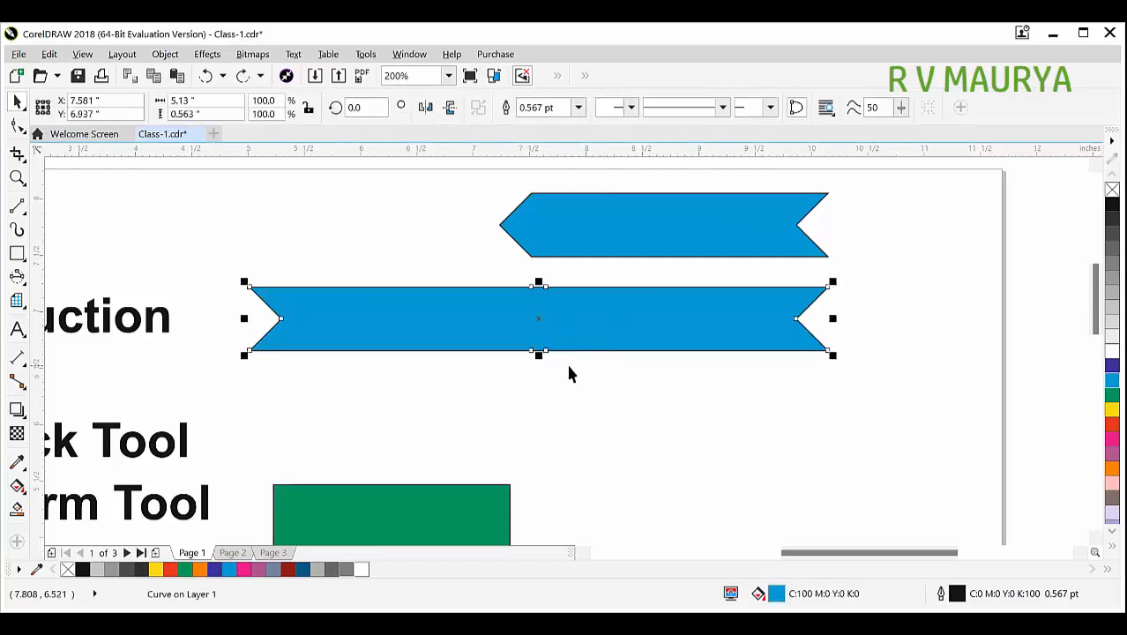
key("Delete")
Move the green square below the blue arrow and reduce its height to about 1.08 in about its centre
left_click_drag(456, 502, 731, 304)
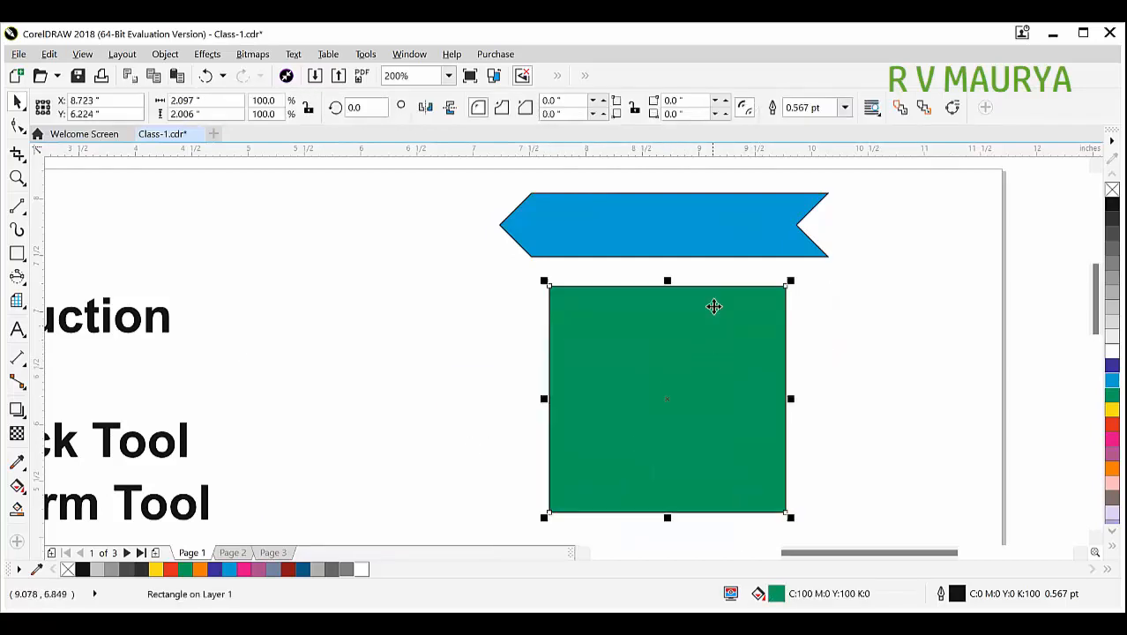
left_click_drag(667, 282, 669, 337)
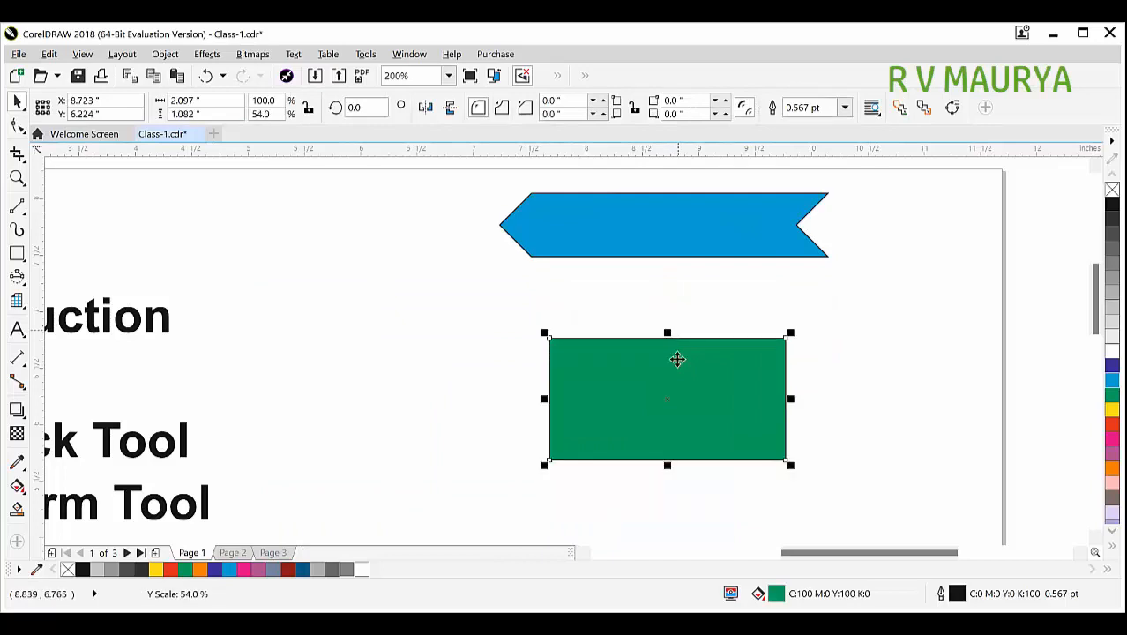
Place a copy of the green rectangle to its upper left, centred at about X 5.96 in, Y 6.89 in
left_click_drag(690, 390, 441, 364)
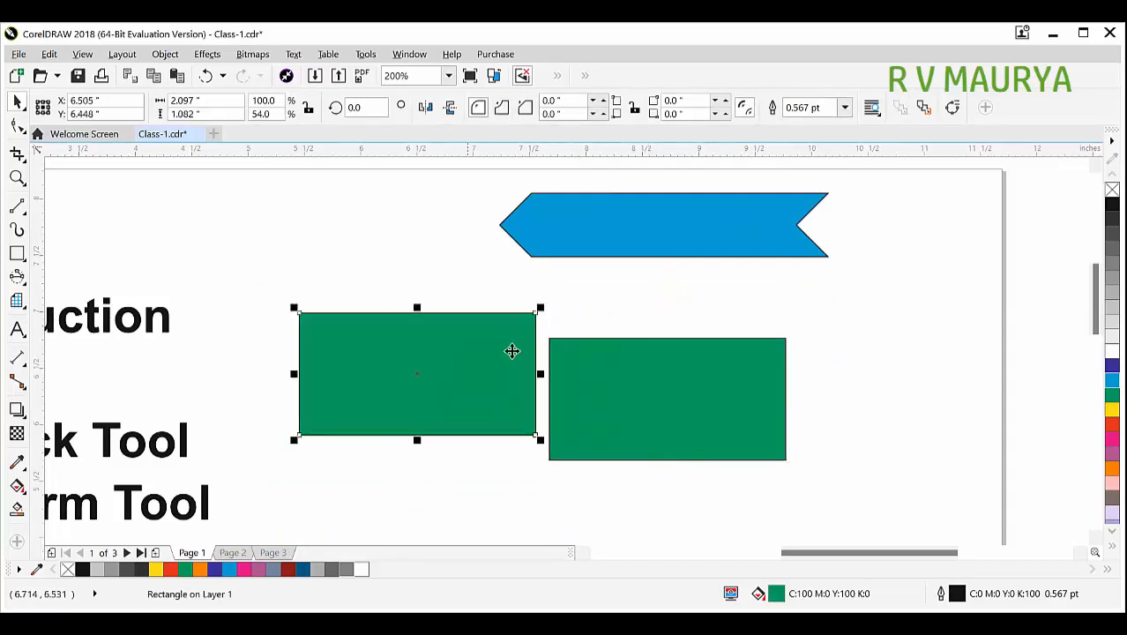
key("ctrl+z")
left_click_drag(723, 407, 416, 329)
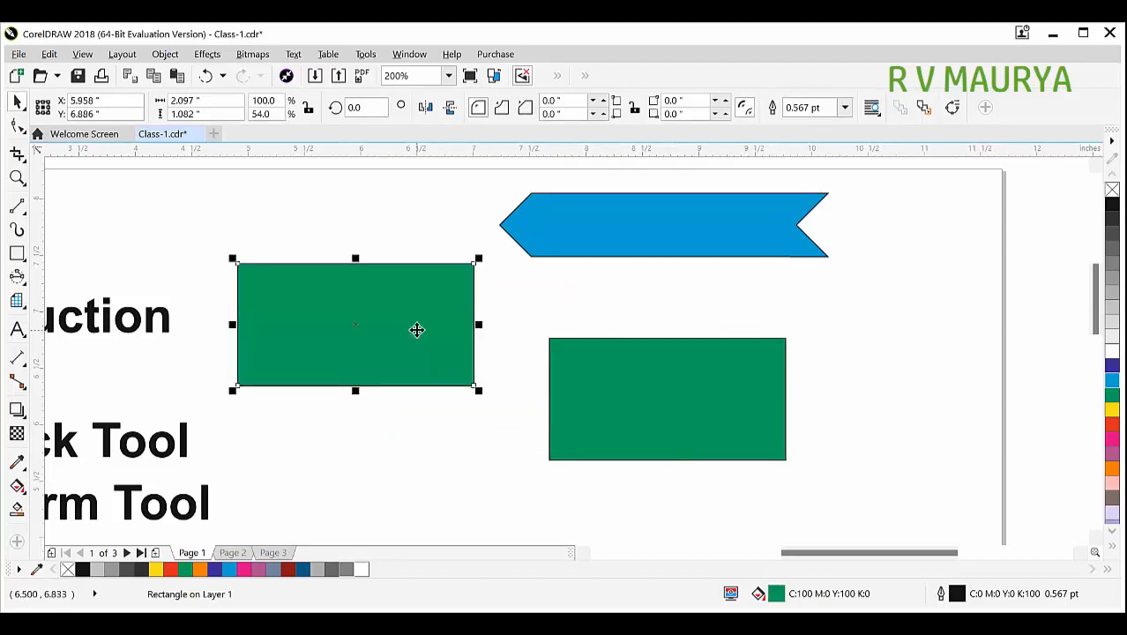
Undo the last copy, try a mirrored yellow copy flush against the green rectangle's left side, and delete that copy
key("ctrl+z")
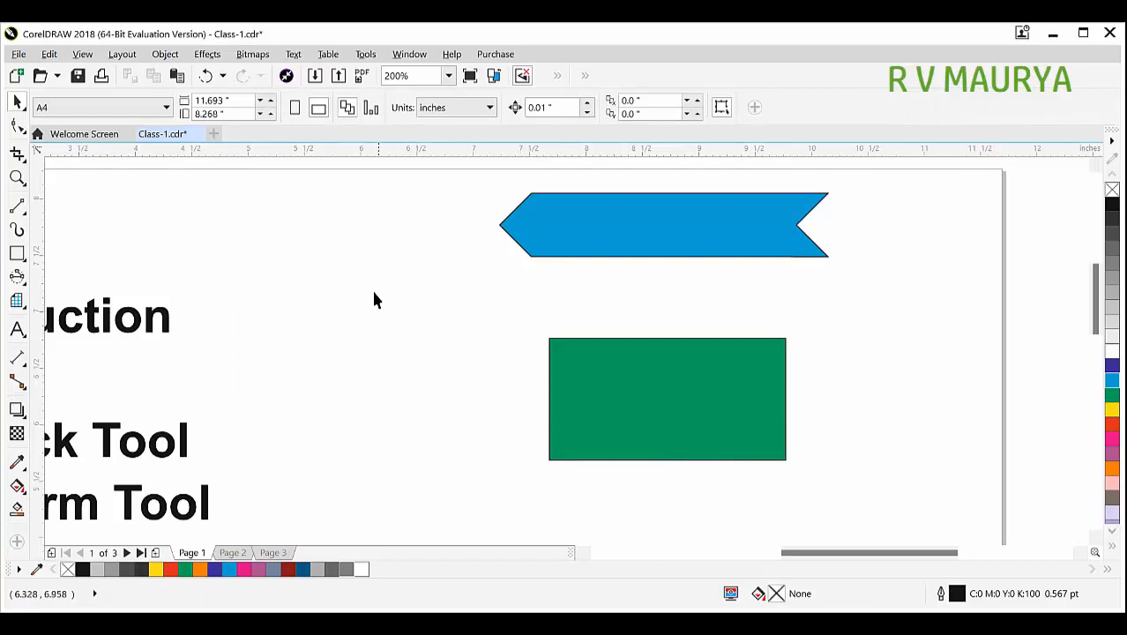
left_click(566, 373)
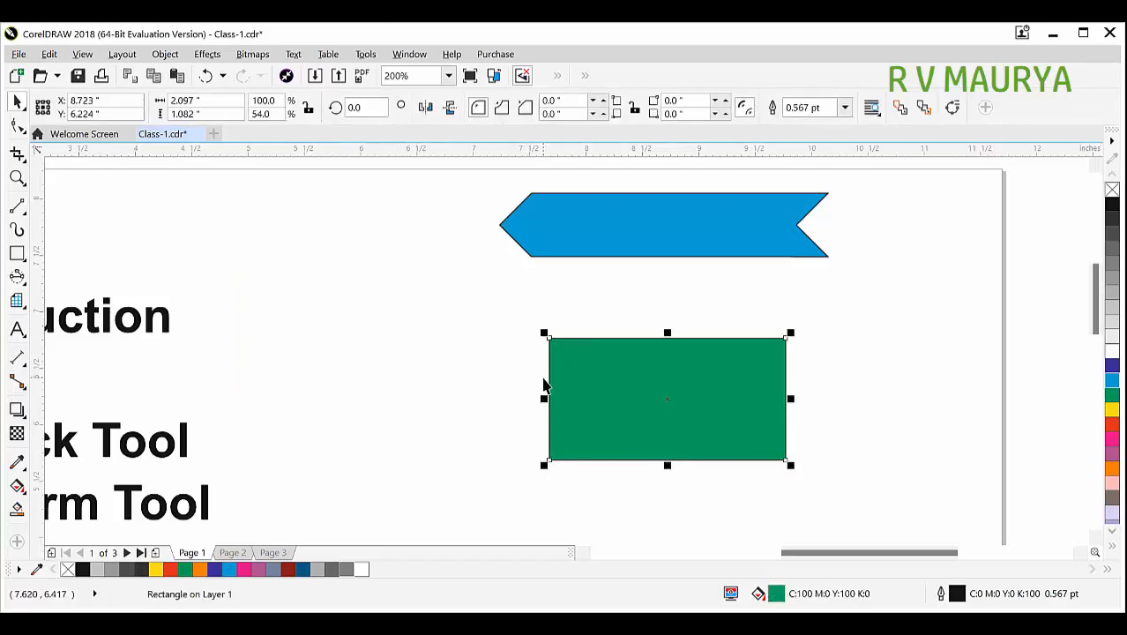
left_click_drag(791, 399, 536, 410)
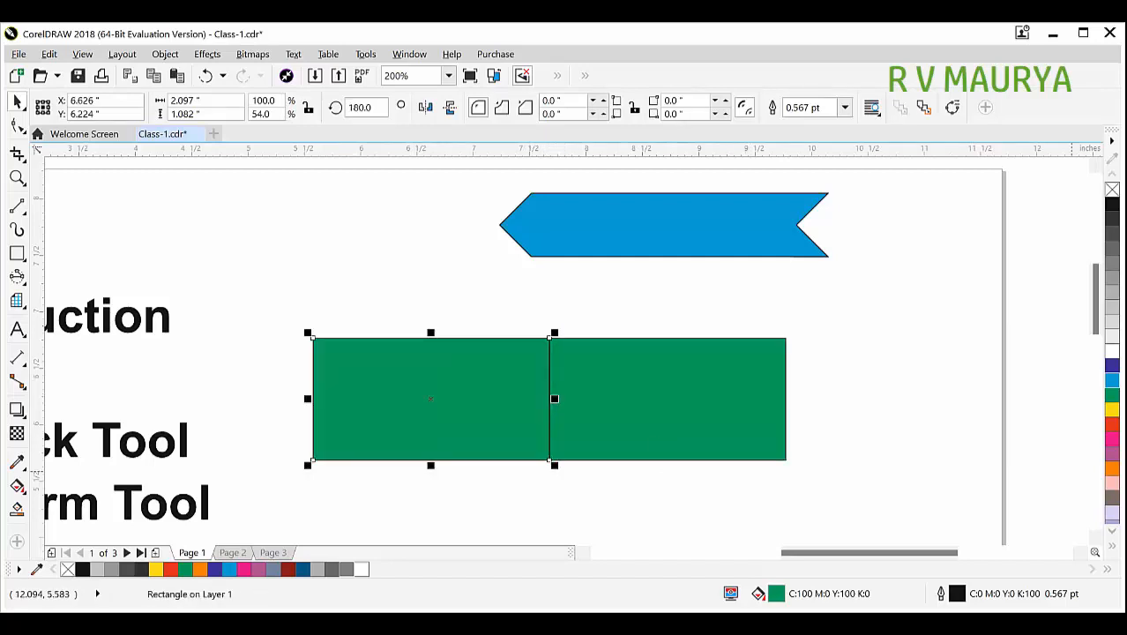
left_click(1111, 409)
left_click(1006, 427)
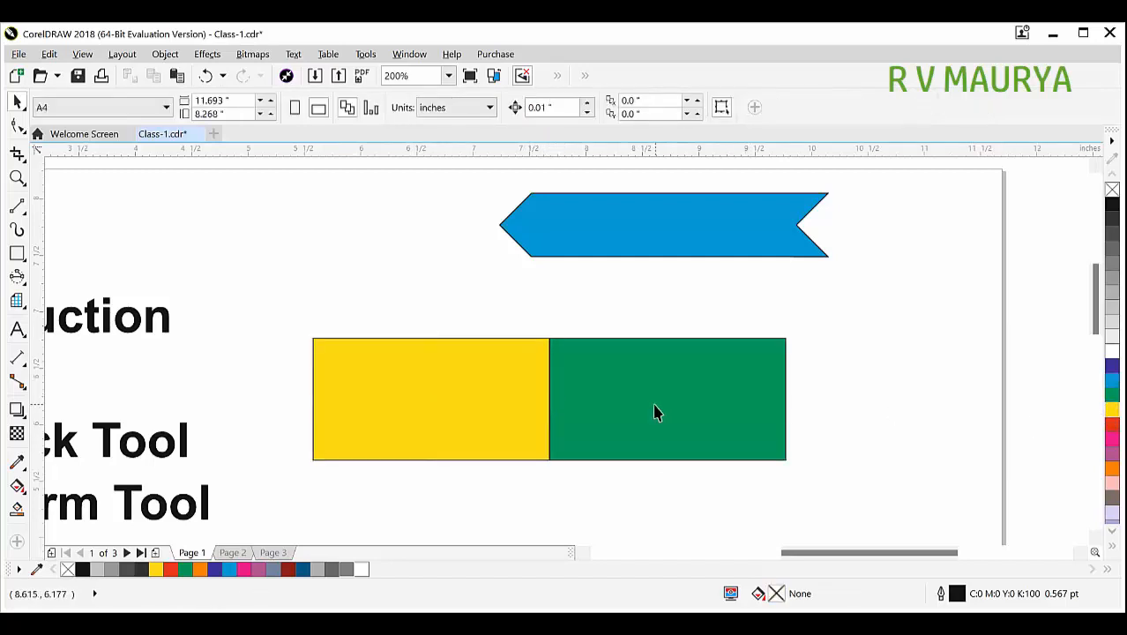
left_click(458, 431)
key("Delete")
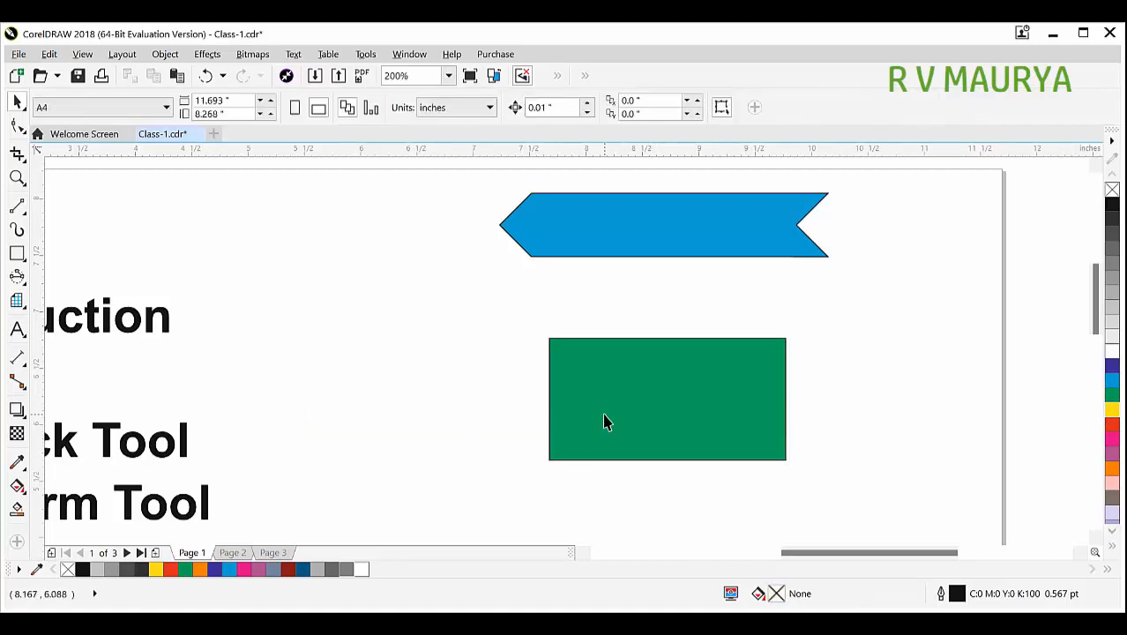
Mirror the green rectangle across its left edge without copying, and add a mirrored yellow copy flush against its right side
left_click(589, 401)
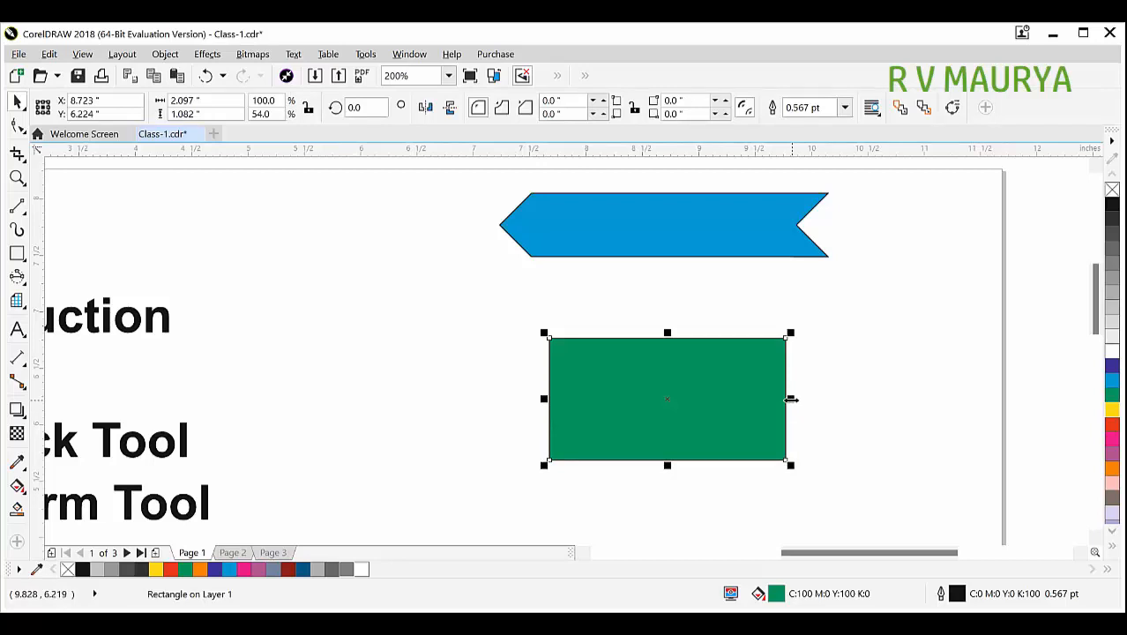
left_click_drag(791, 398, 477, 378)
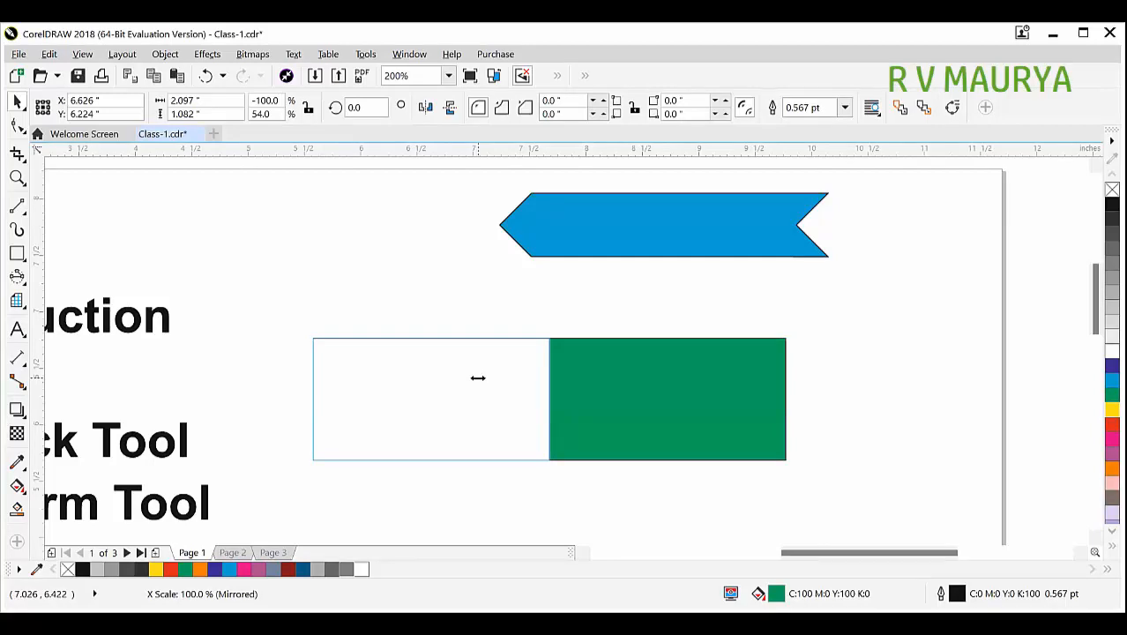
left_click_drag(477, 377, 477, 377)
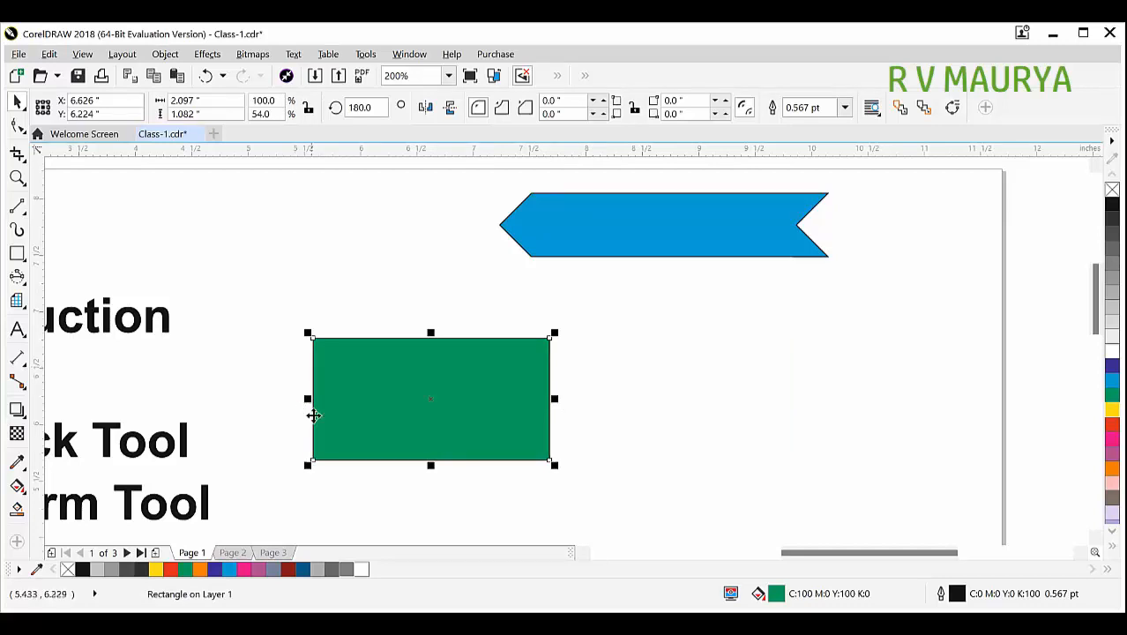
left_click_drag(308, 399, 629, 434)
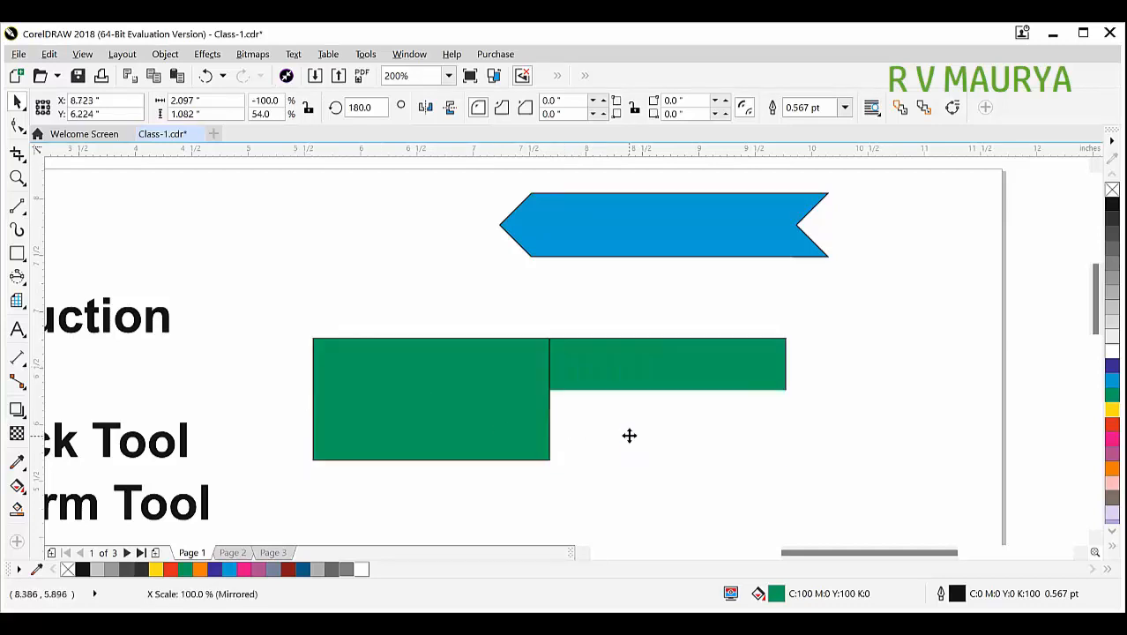
left_click(1111, 409)
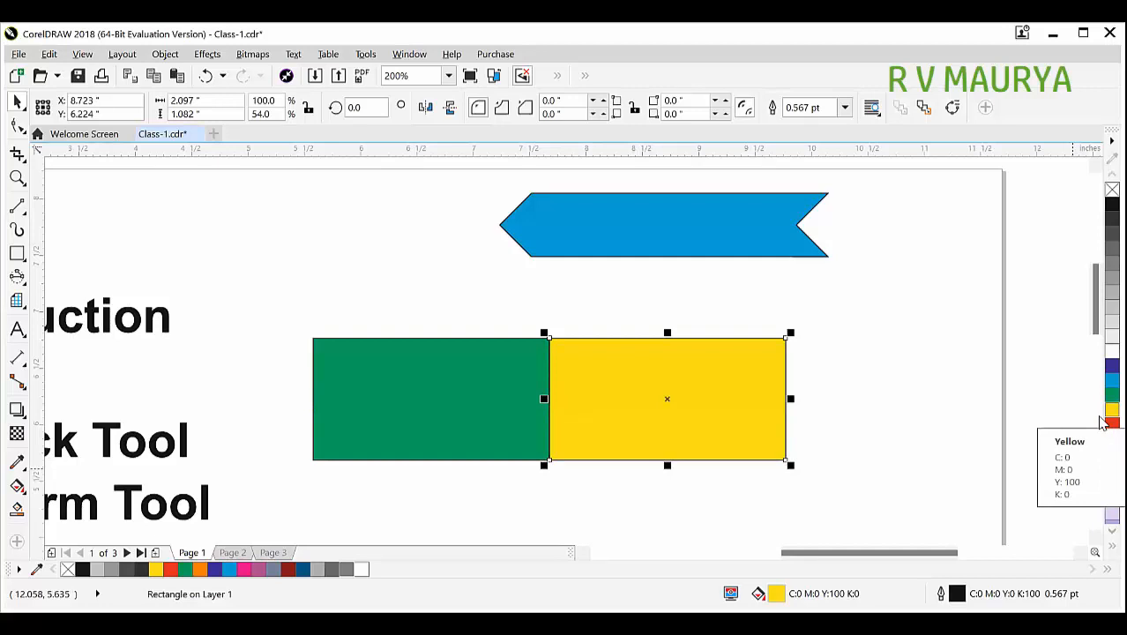
Delete the yellow rectangle and the green rectangle
key("Delete")
left_click(440, 380)
key("Delete")
Move the blue arrow slightly down, mirror a copy to its left, and shift the copy right to overlap the original
left_click_drag(611, 245, 607, 296)
left_click_drag(825, 272, 480, 259)
right_click(480, 260)
left_click_drag(442, 291, 546, 290)
Weld the two overlapping blue arrows and delete the resulting ribbon
left_click(659, 286, "shift")
left_click(506, 107)
key("Delete")
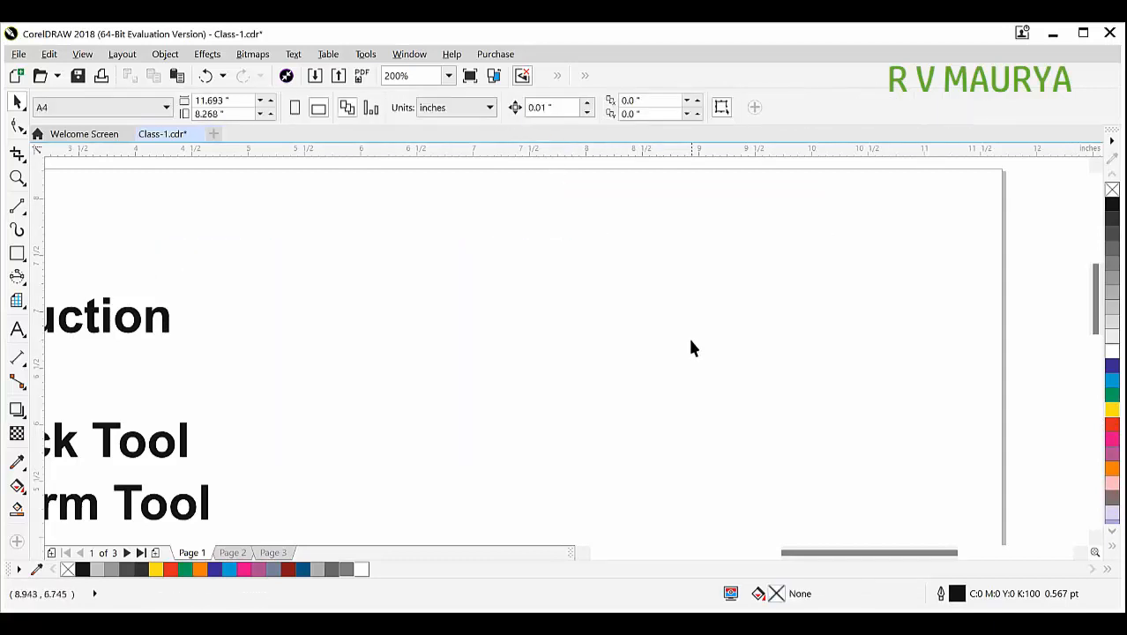
Draw a rectangle about 4.12 in wide and 0.823 in high, centred at about X 7.946 in, Y 7.026 in
left_click(17, 253)
left_click_drag(346, 261, 812, 355)
key("space")
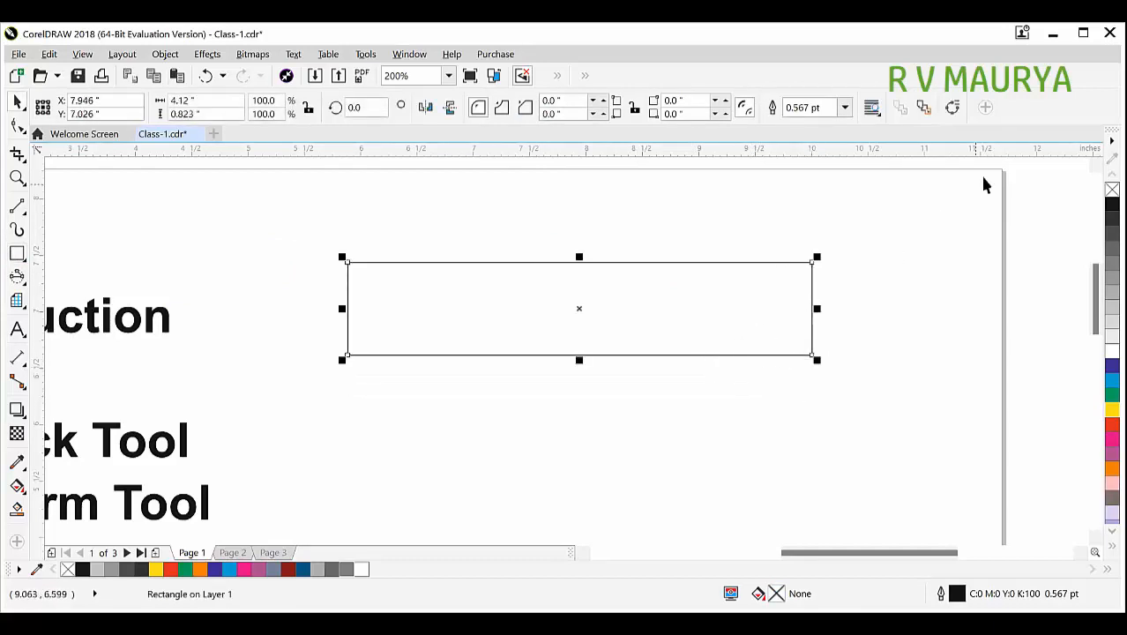
Try converting the rectangle to curves and undo the conversion
key("ctrl+q")
left_click(888, 323)
key("ctrl+z")
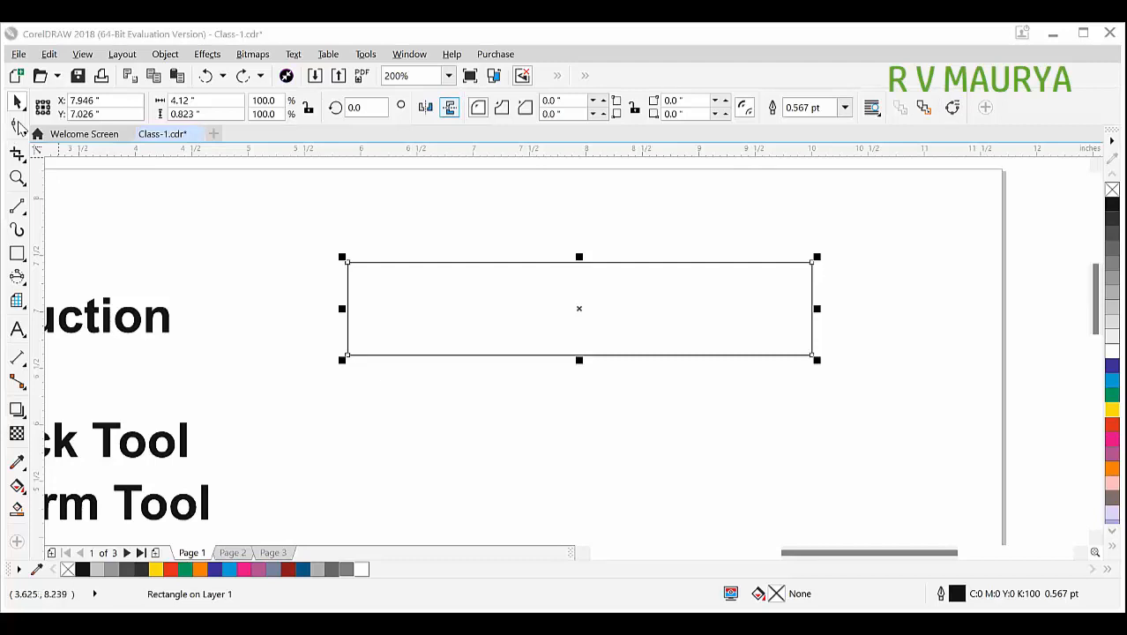
Try fully rounding the rectangle's corners with the Shape tool, return them to square, and choose the chamfered corner style
key("F10")
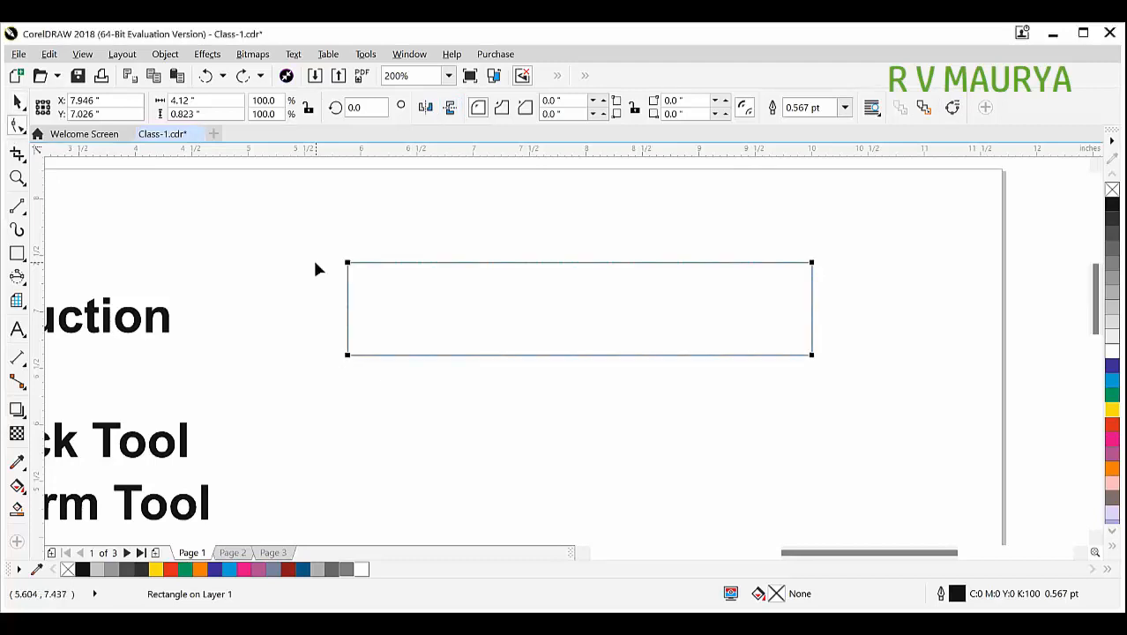
mouse_move(348, 262)
left_mouse_down()
mouse_move(589, 420)
mouse_move(408, 268)
mouse_move(347, 263)
left_mouse_up()
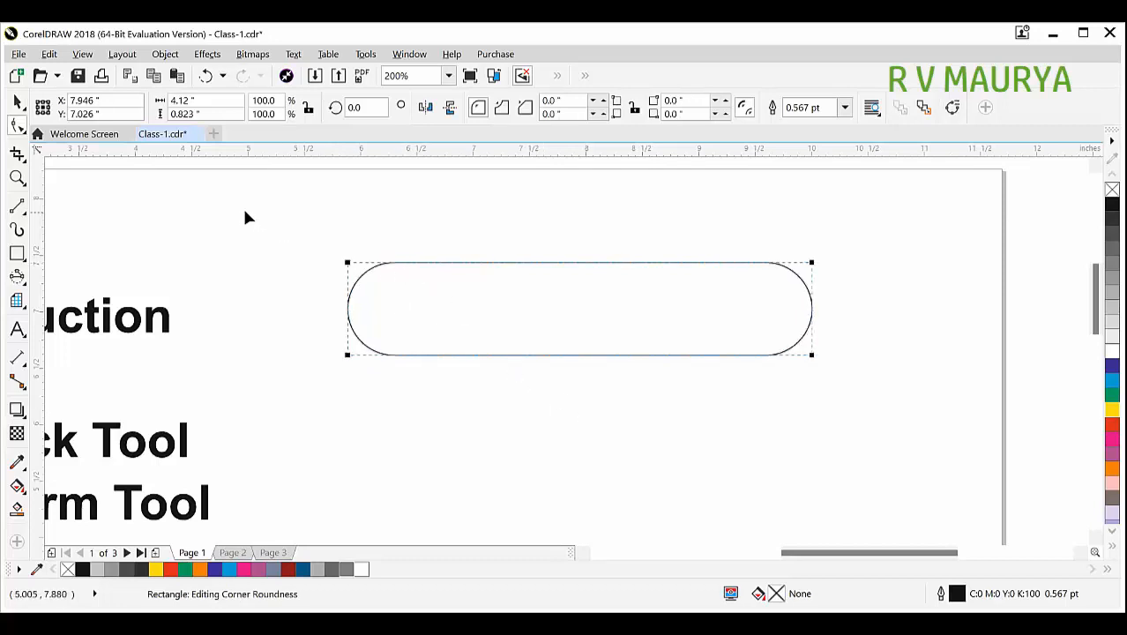
left_click(525, 106)
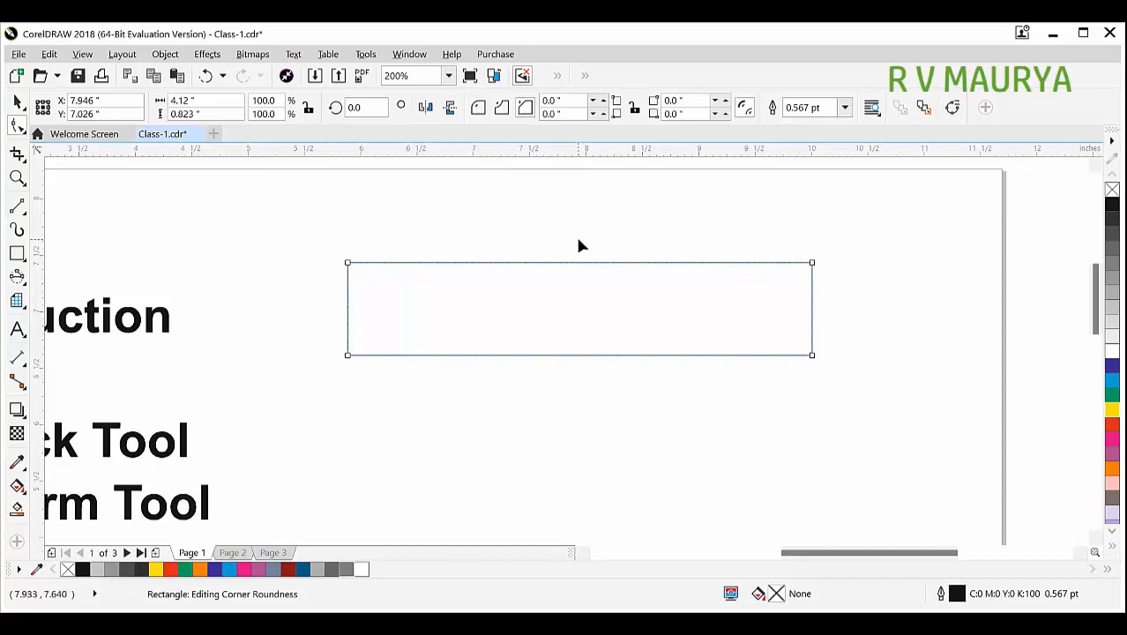
Convert the rectangle to curves, select all four of its nodes, and clear the node selection
left_click(954, 107)
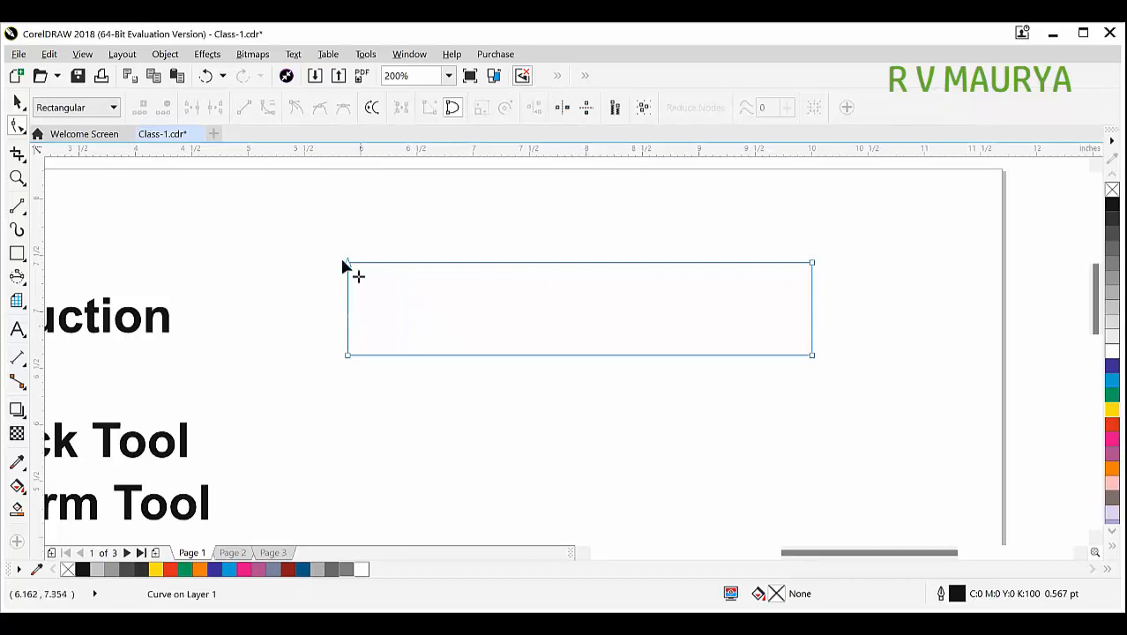
scroll(420, 269, "up", 1)
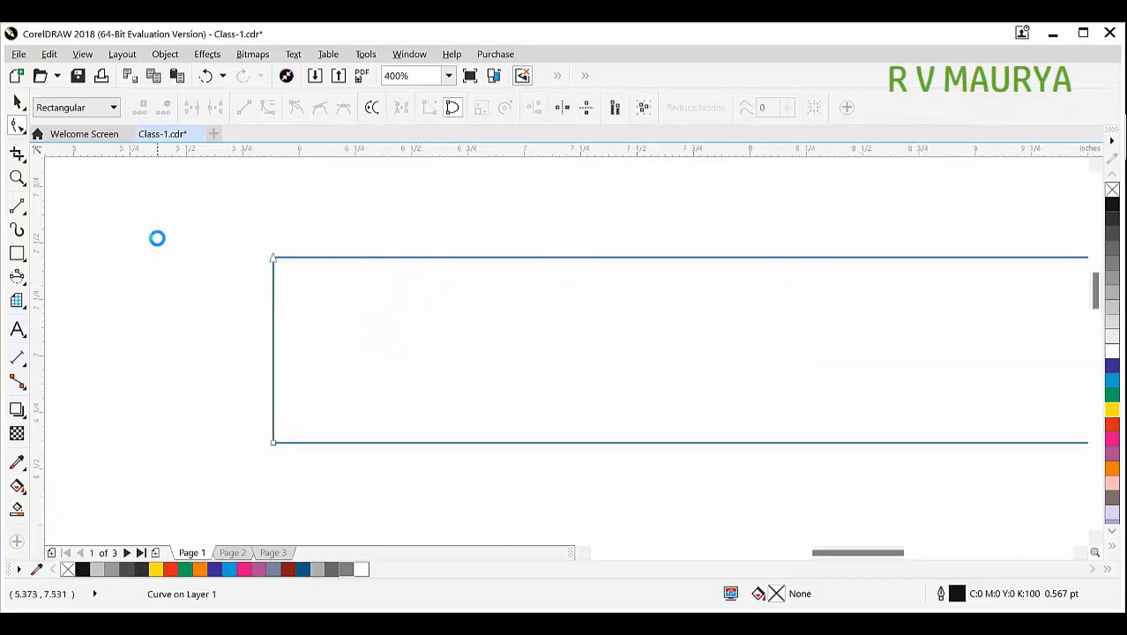
scroll(156, 236, "down", 1)
left_click_drag(199, 222, 163, 209)
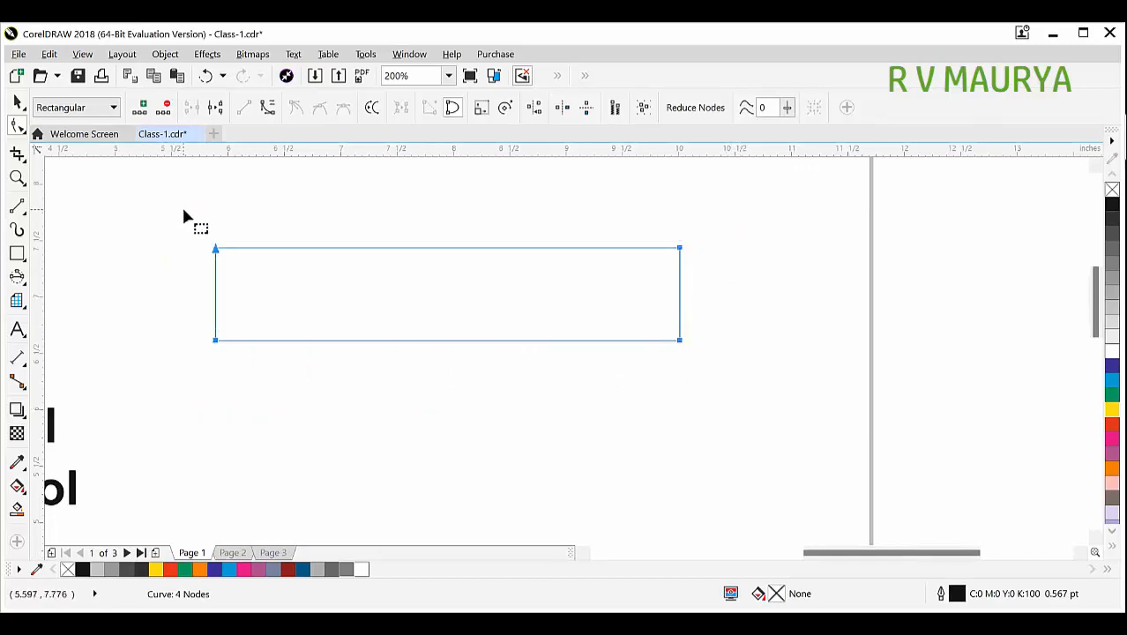
left_click(224, 211)
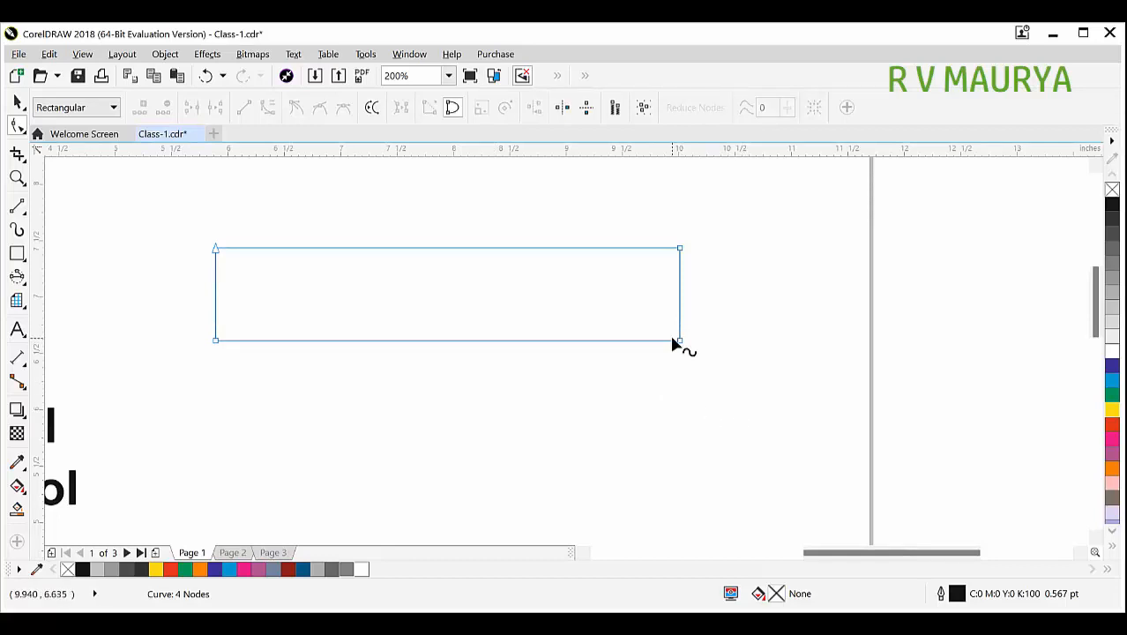
Reposition the upper-right node above the original upper edge, undoing a trial move of the lower-right node
left_click_drag(680, 248, 842, 215)
left_click_drag(666, 348, 545, 406)
left_click_drag(679, 340, 840, 402)
key("ctrl+z")
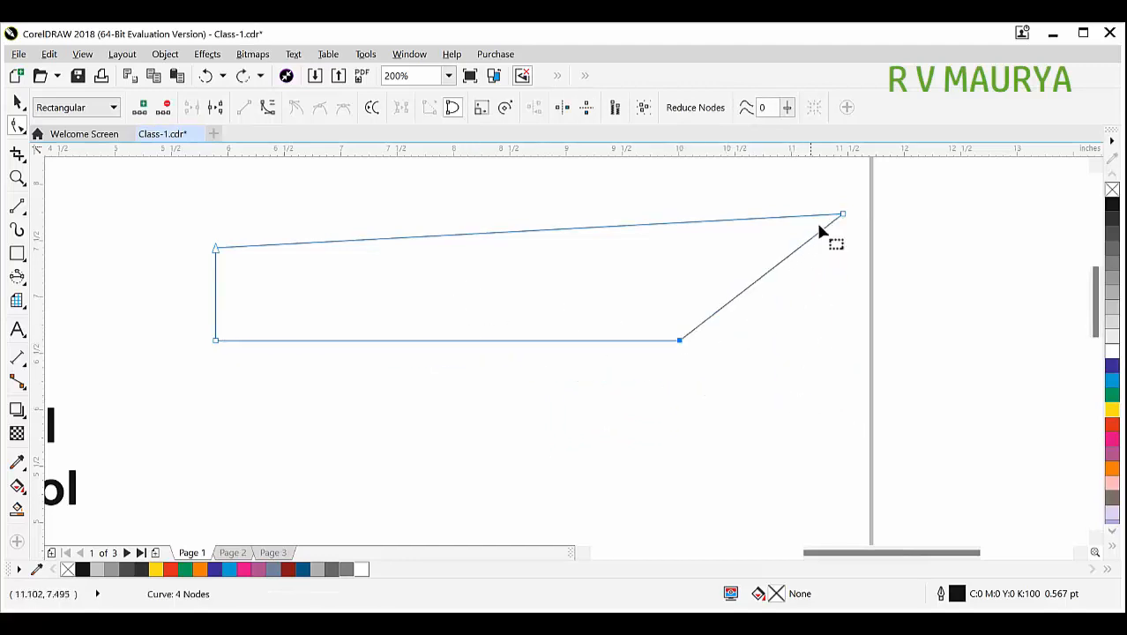
left_click_drag(843, 215, 670, 214)
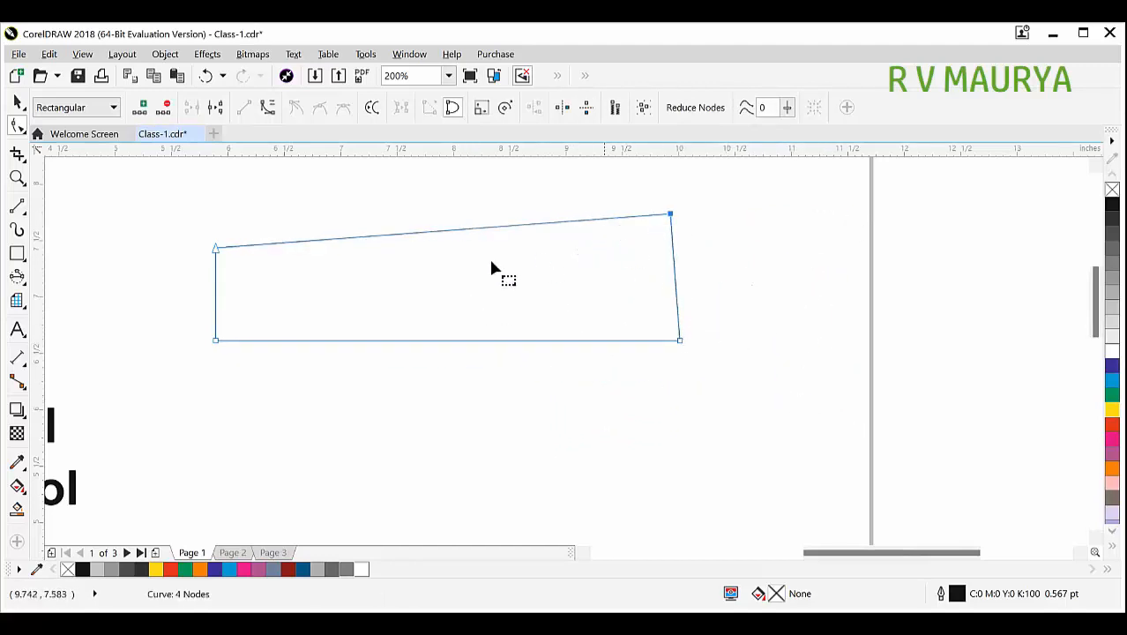
Try moving the upper-left and lower-left nodes inward and outward, undoing each move
left_click_drag(223, 253, 466, 271)
key("ctrl+z")
left_click_drag(216, 342, 405, 443)
key("ctrl+z")
left_click_drag(215, 249, 231, 222)
key("ctrl+z")
Align the upper-right node above the lower-right node, and add a node midway along the right edge
left_click_drag(670, 215, 680, 209)
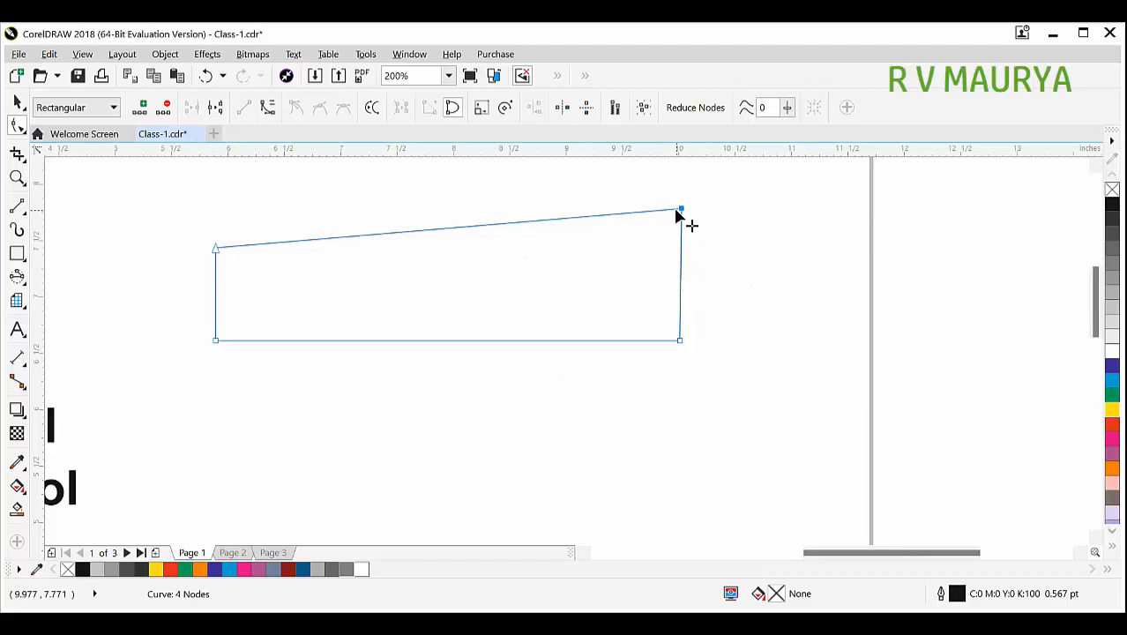
left_click(680, 271)
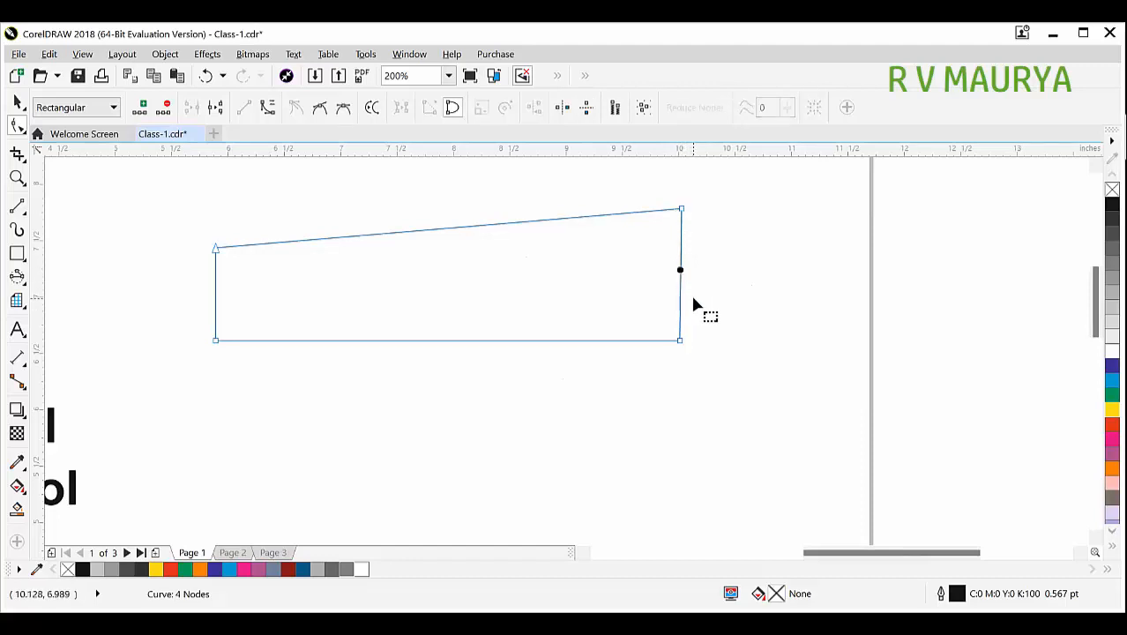
left_click(141, 107)
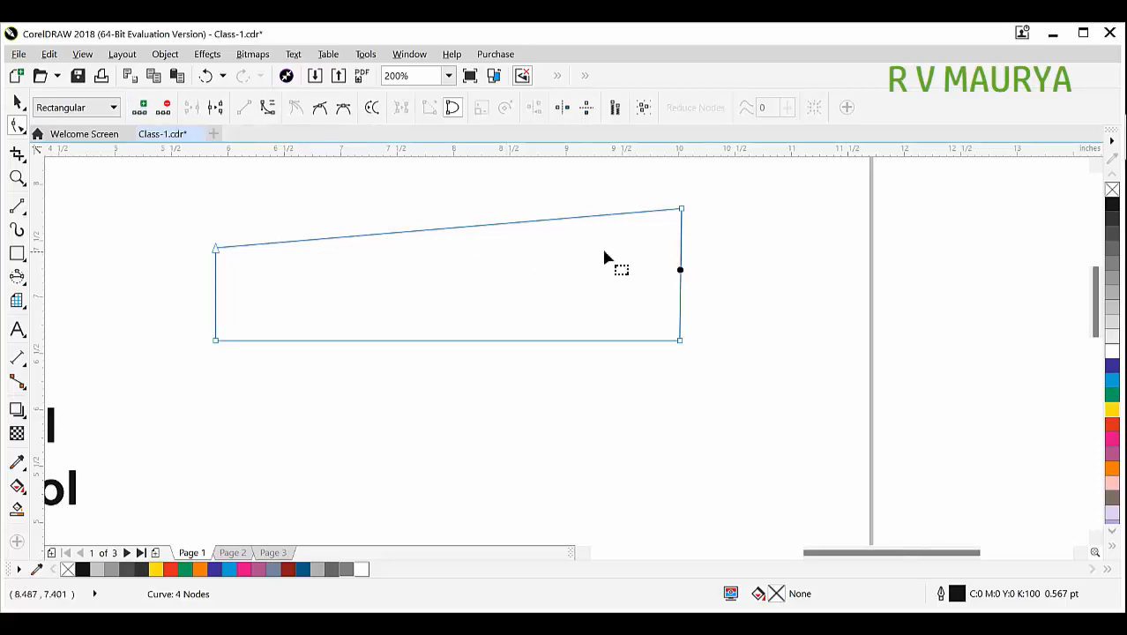
double_click(679, 273)
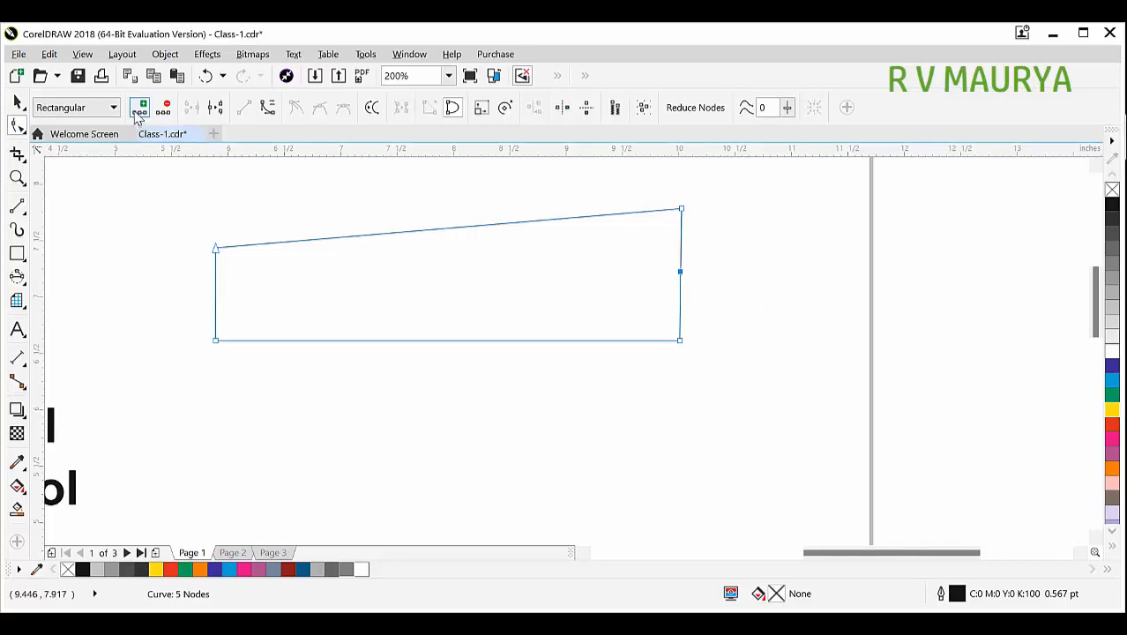
Add three evenly spaced nodes along the shape's sloping upper edge
double_click(434, 232)
left_click(327, 244)
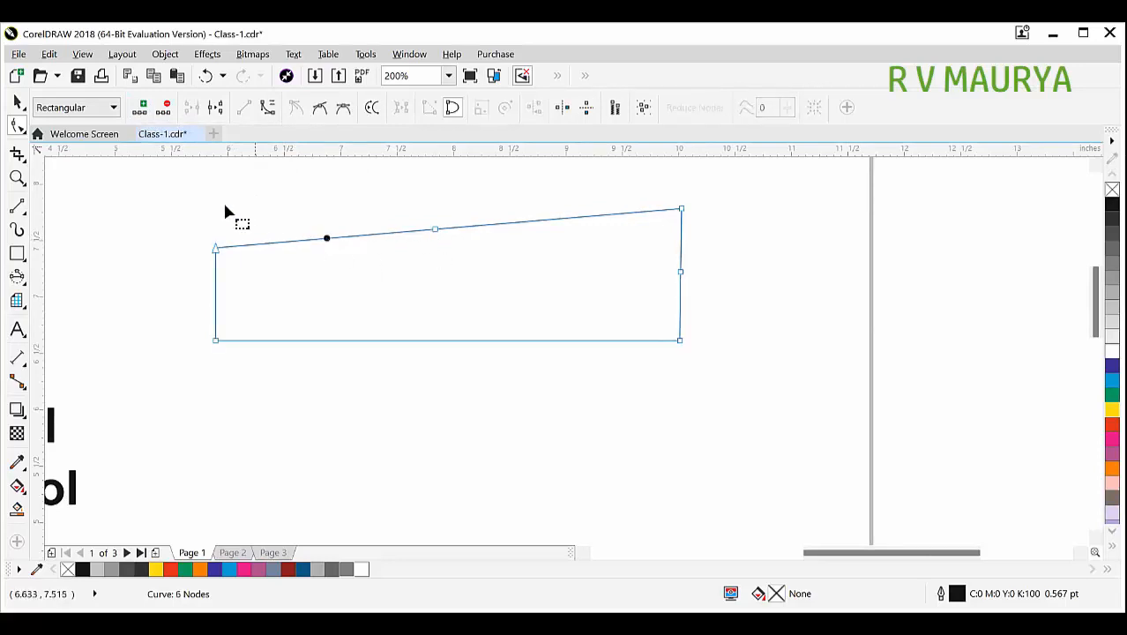
left_click(145, 113)
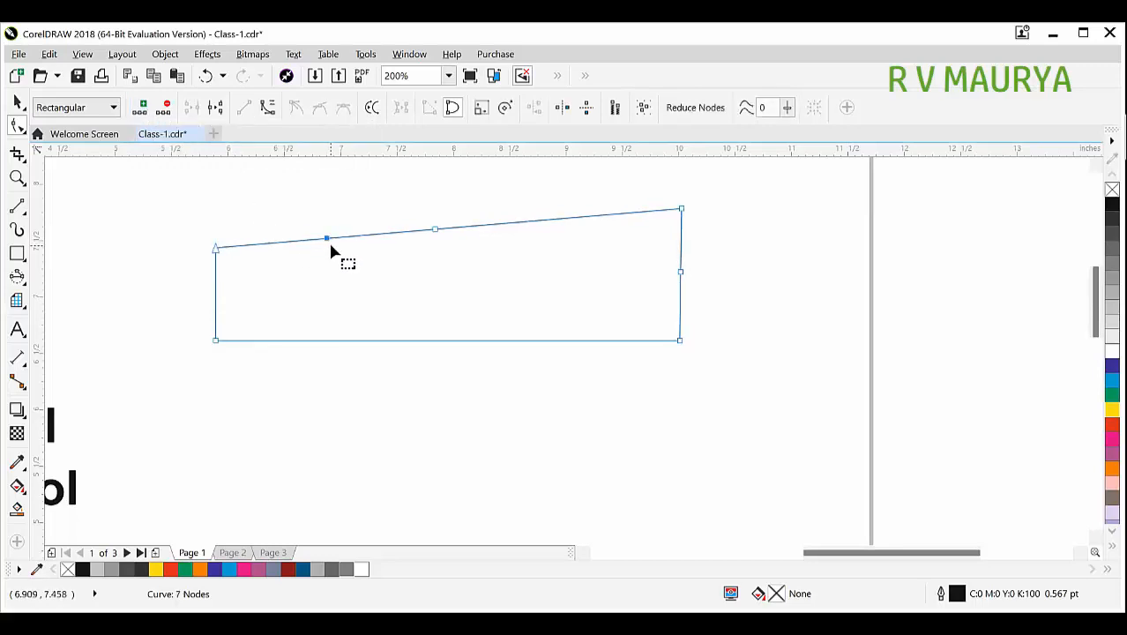
double_click(548, 219)
Pull the two outer added nodes of the upper edge downward and the right edge's middle node inward to form notches
left_click_drag(548, 221, 558, 260)
left_click_drag(332, 238, 350, 300)
left_click_drag(676, 274, 649, 291)
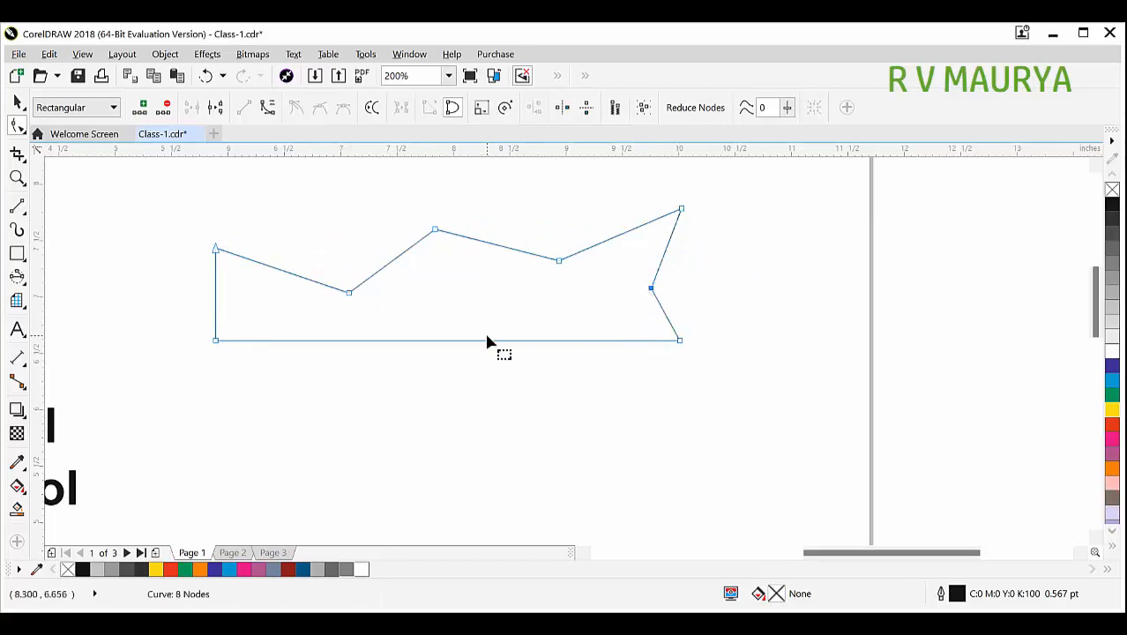
Add two nodes to the lower edge and position both slightly below it, one near the middle and one toward the right
left_click_drag(476, 341, 546, 287)
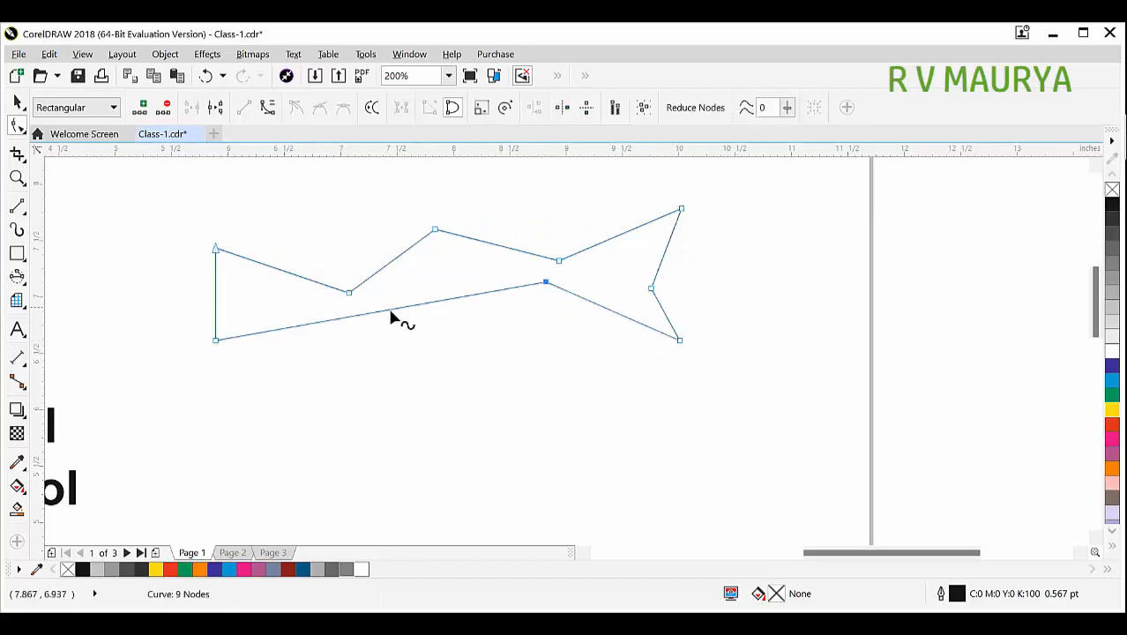
left_click_drag(375, 314, 490, 362)
left_click_drag(545, 284, 626, 356)
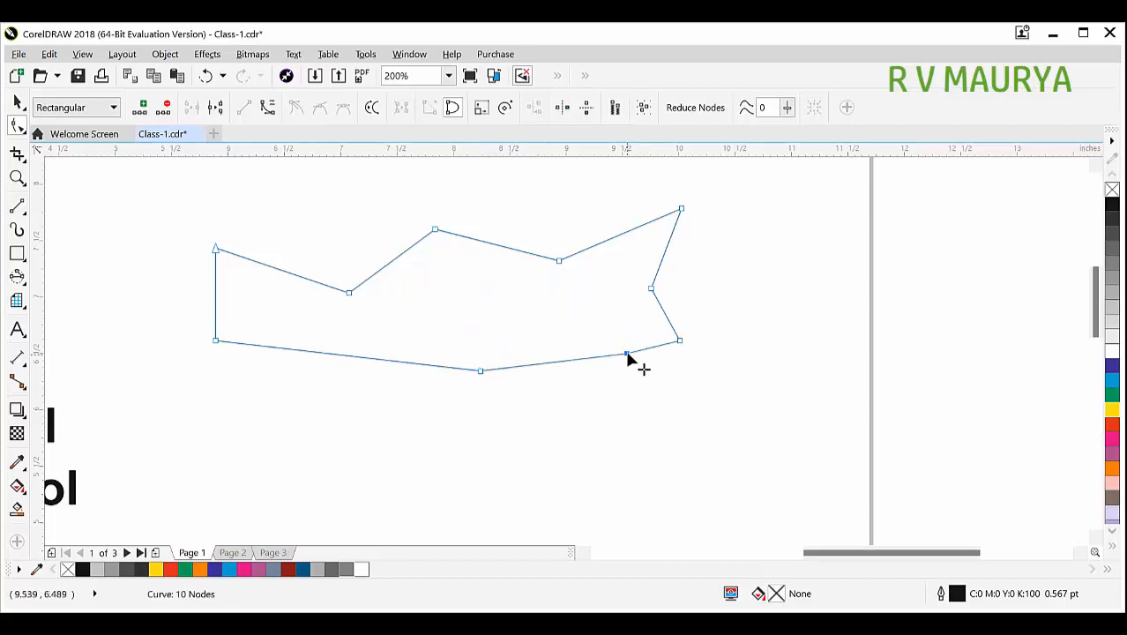
Delete the node added toward the right of the lower edge and the three nodes added along the upper edge
left_click(164, 108)
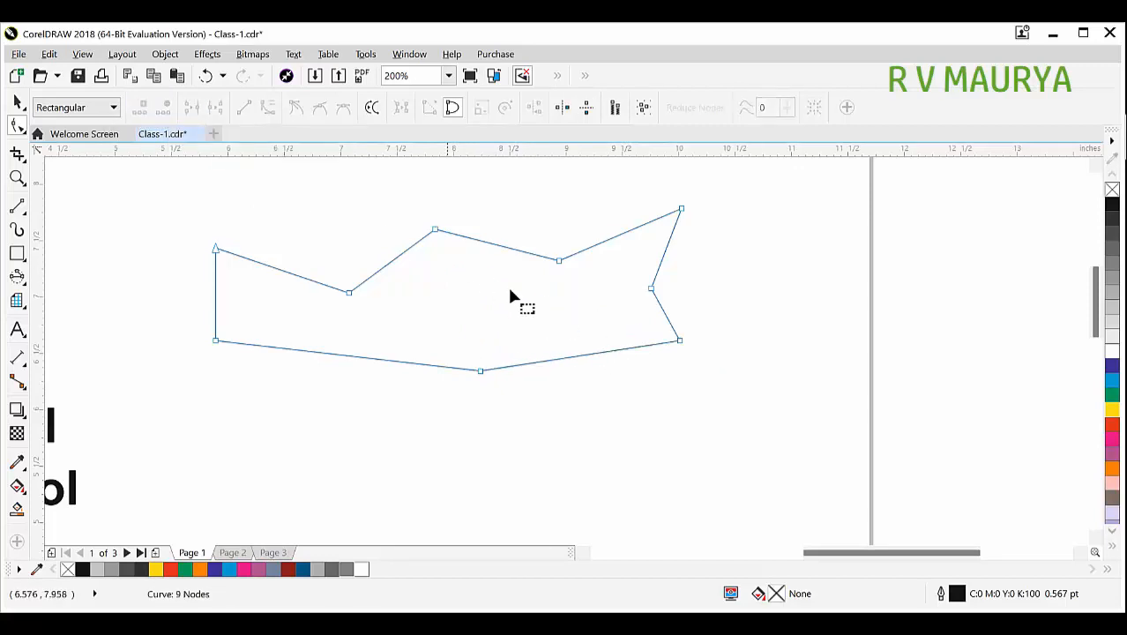
left_click_drag(575, 231, 520, 276)
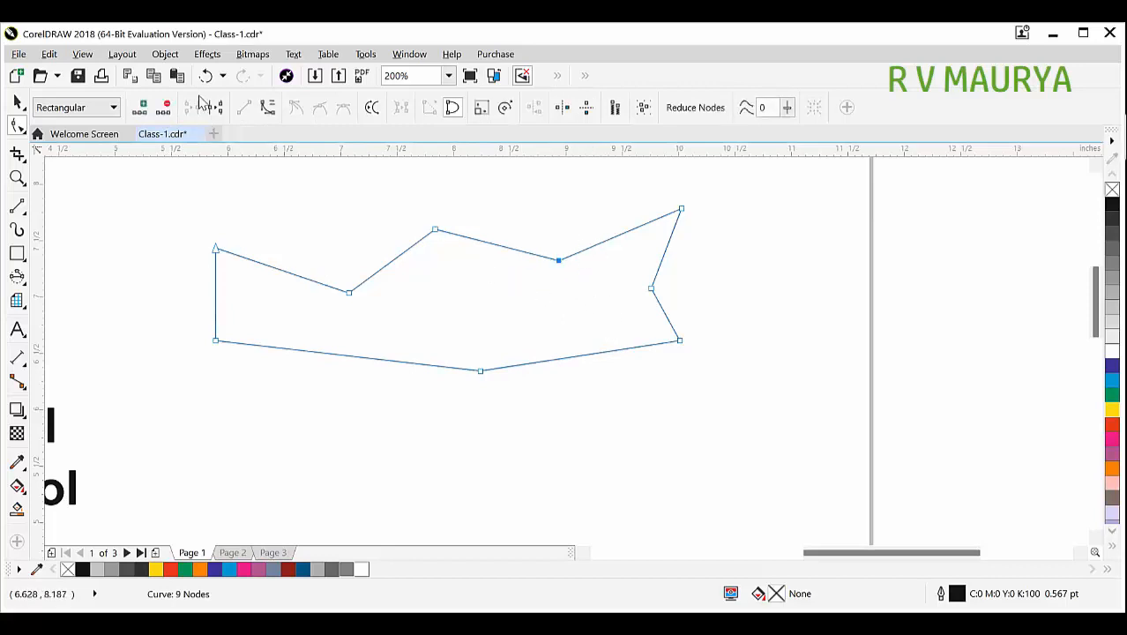
left_click(163, 107)
left_click_drag(439, 210, 288, 322)
left_click(163, 107)
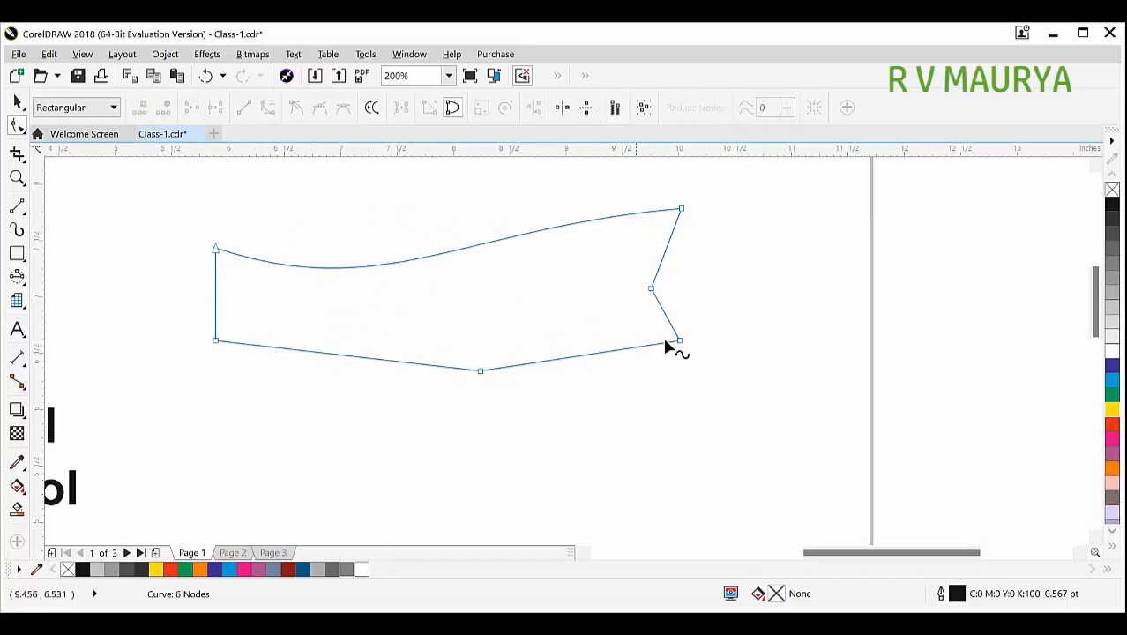
Delete the lower edge's middle node and the right edge's inner notch node
left_click_drag(541, 415, 388, 256)
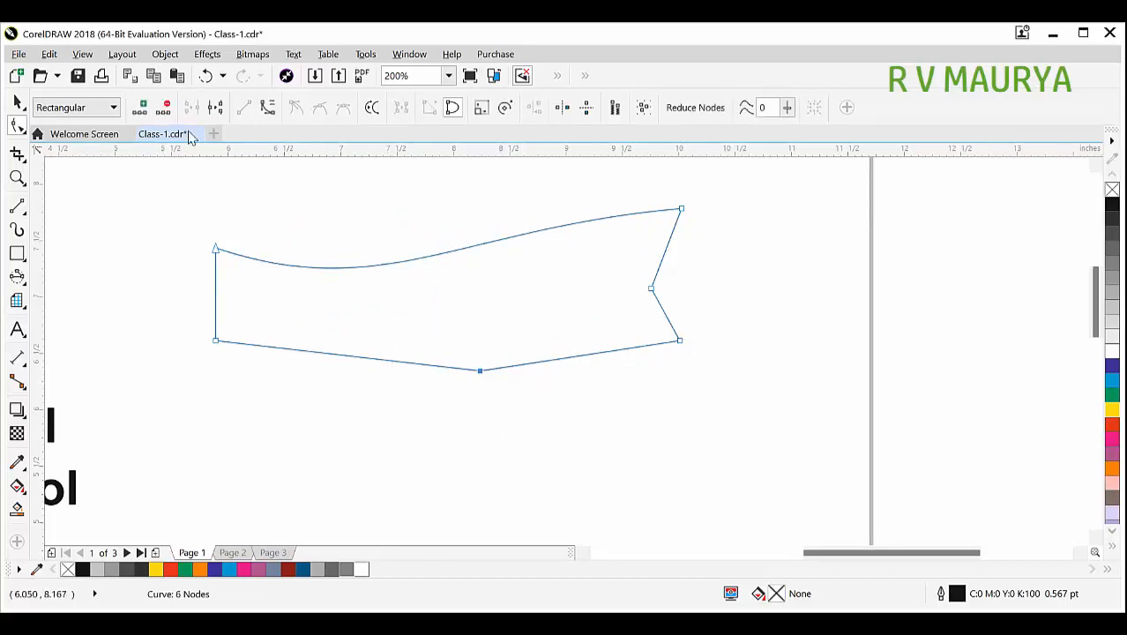
left_click(163, 107)
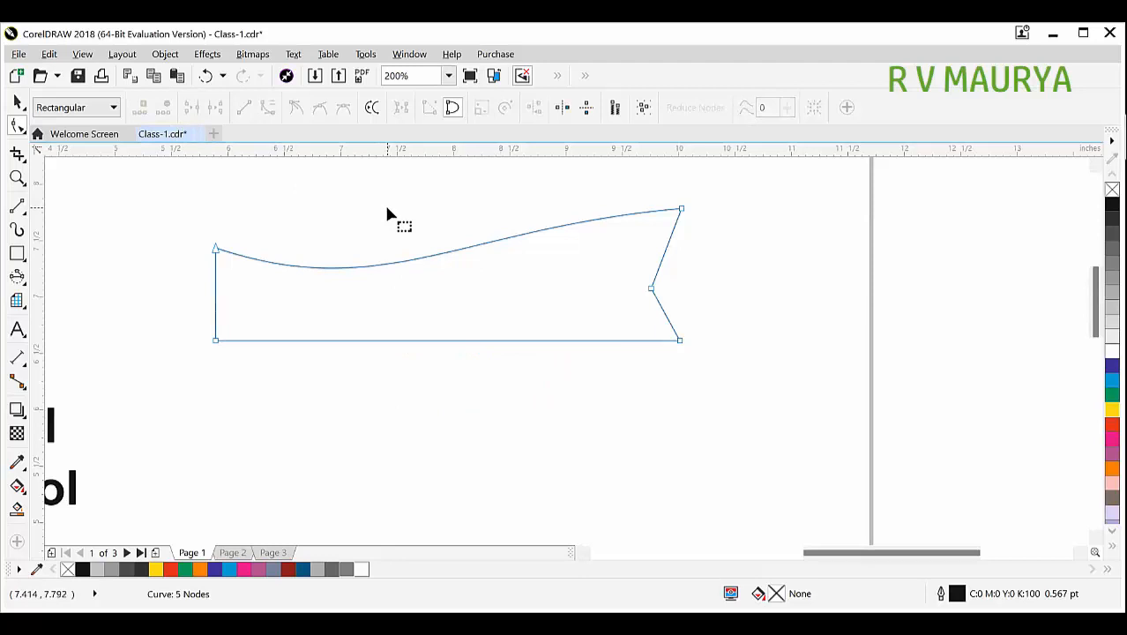
left_click(650, 288)
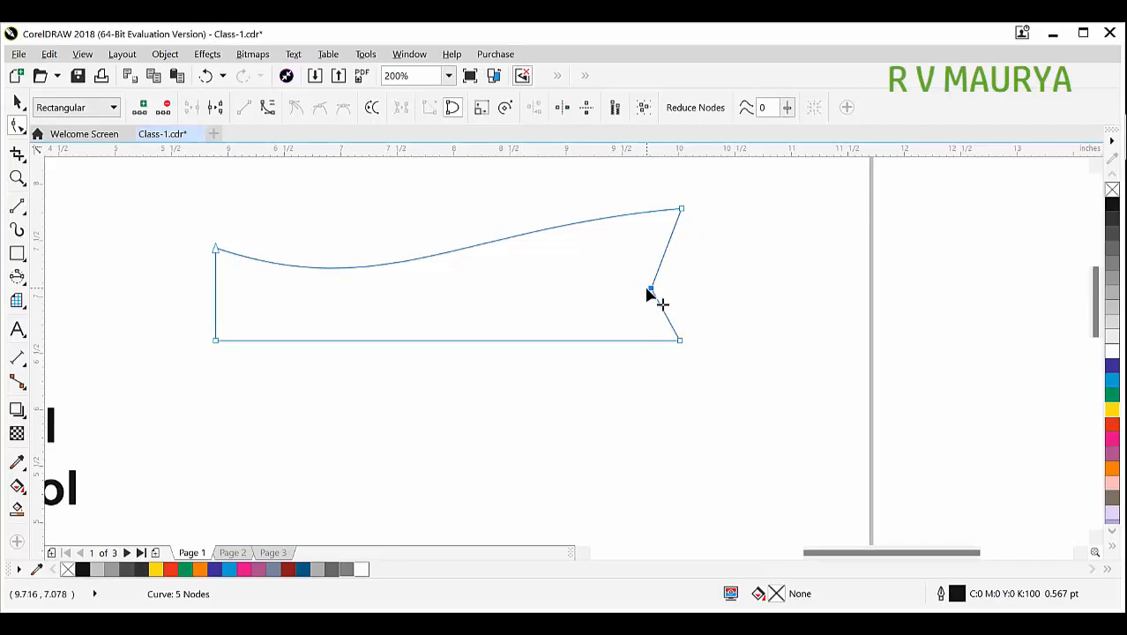
right_click(651, 289)
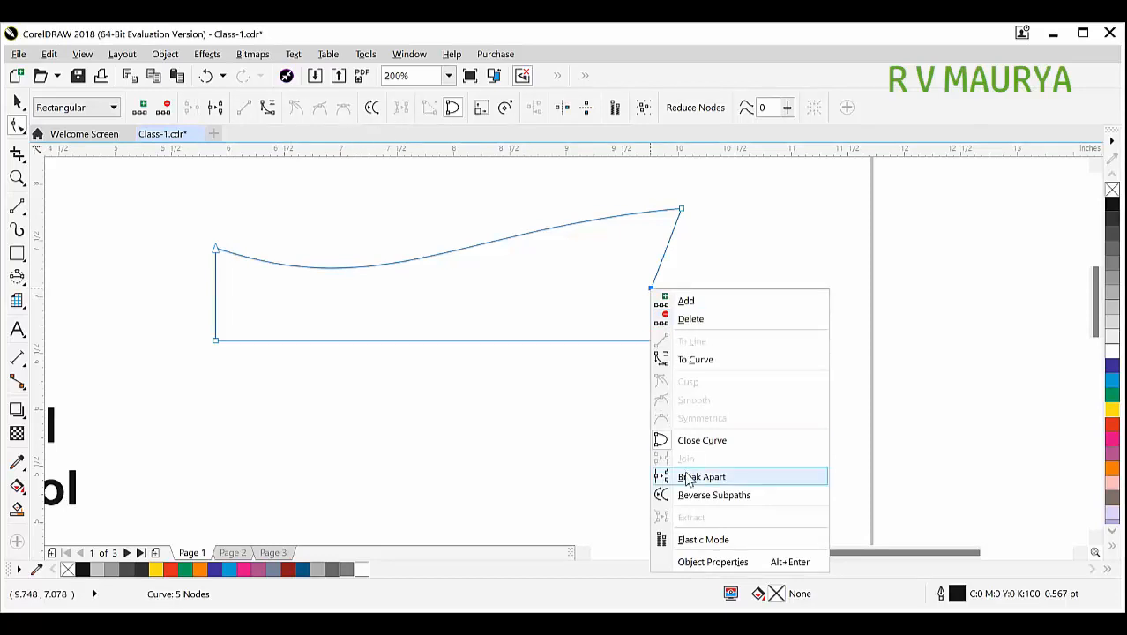
left_click(670, 318)
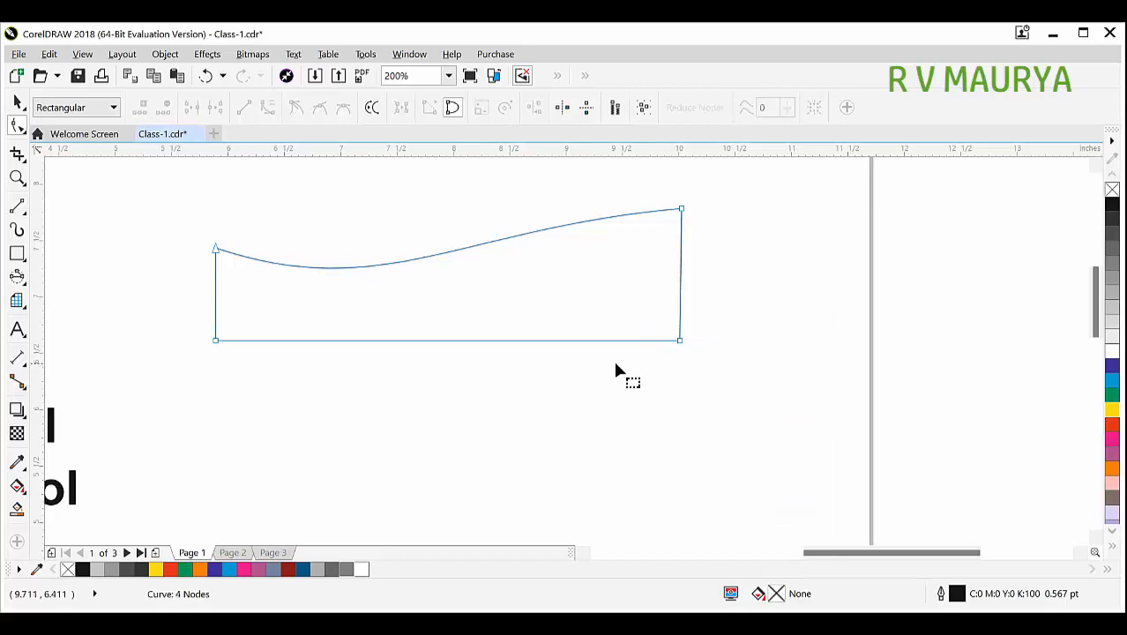
Replace the shape with a new rectangle about 4.37 by 1.71 inches, converted to curves for node editing with the Shape tool
key("space")
key("Delete")
key("F6")
left_click_drag(199, 245, 693, 437)
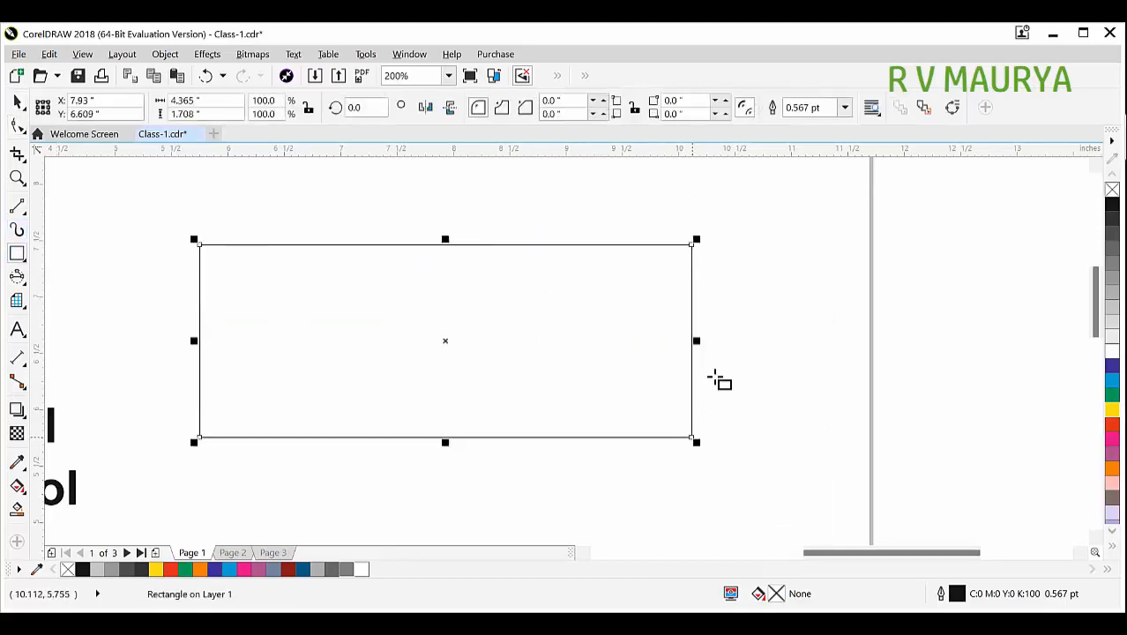
key("ctrl+q")
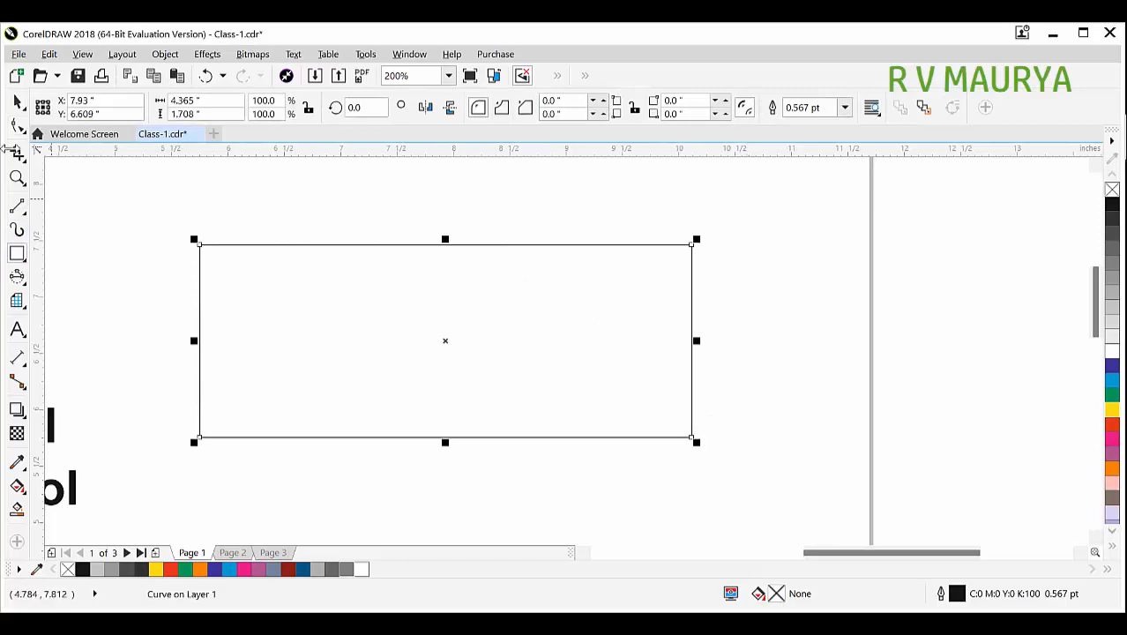
left_click(18, 126)
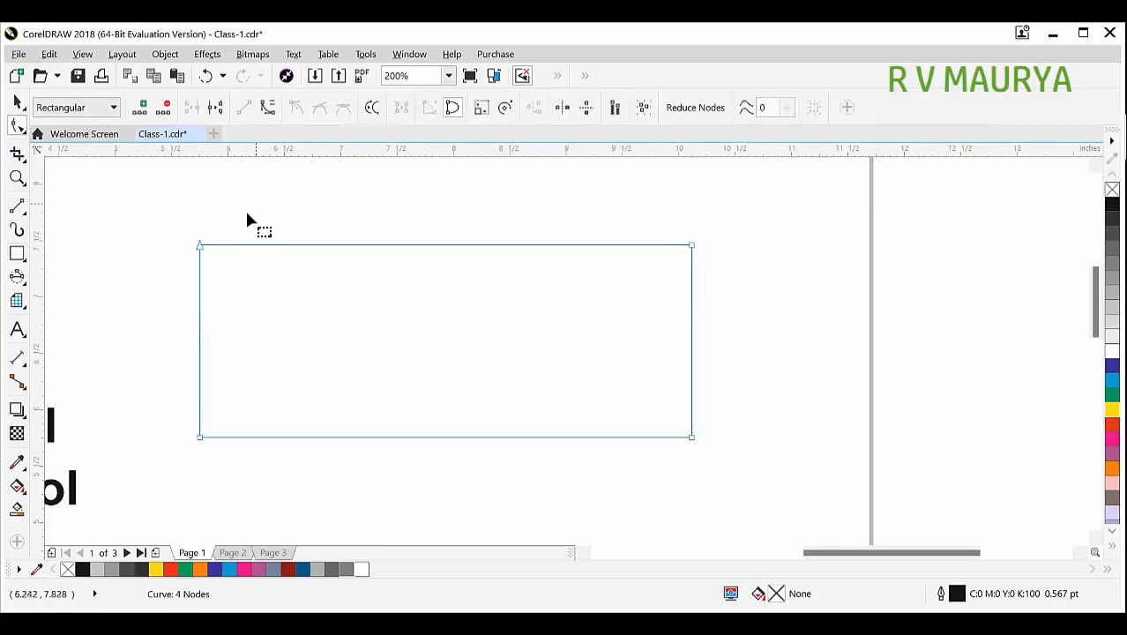
Try moving the rectangle's upper-left node inward, and undo the move
left_click_drag(201, 246, 266, 269)
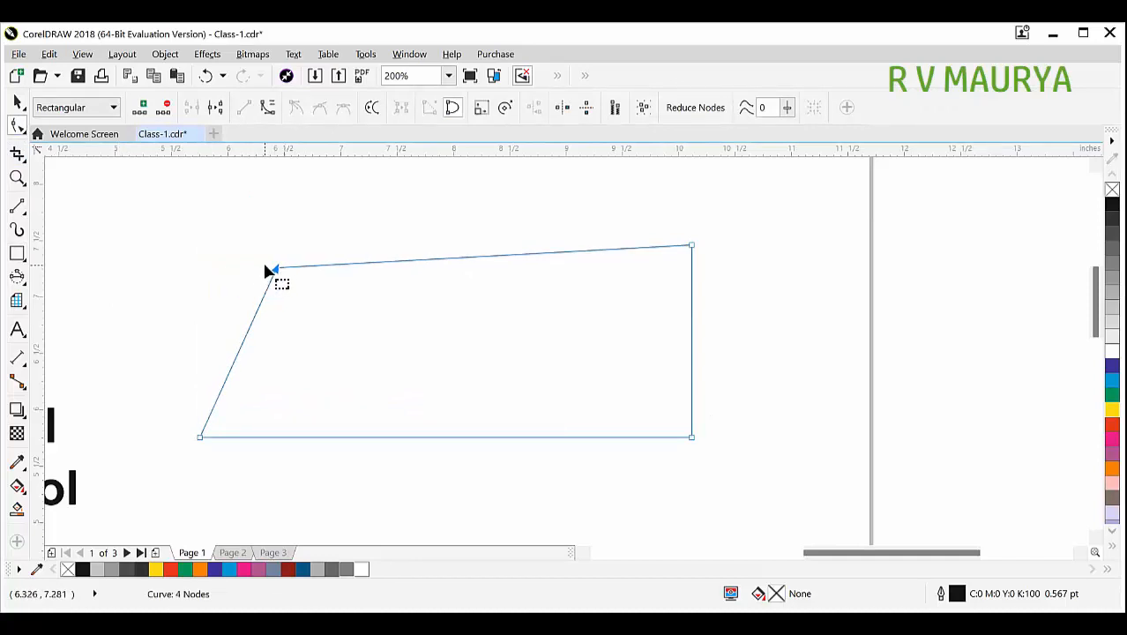
key("ctrl+z")
Break the curve at the rectangle's upper-left node and pull the two open ends apart, both up and inward
left_click_drag(277, 212, 141, 284)
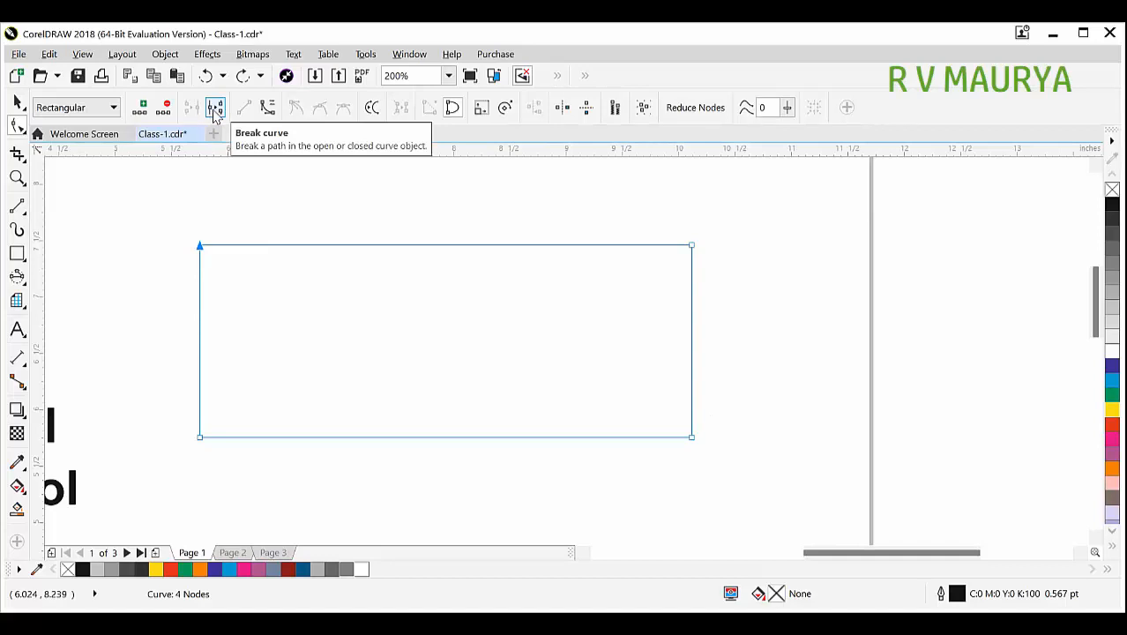
left_click(216, 114)
left_click_drag(195, 247, 315, 195)
left_click_drag(139, 248, 274, 232)
Close the curve with a segment between its two open end nodes, and undo the closure
left_click_drag(237, 192, 401, 280)
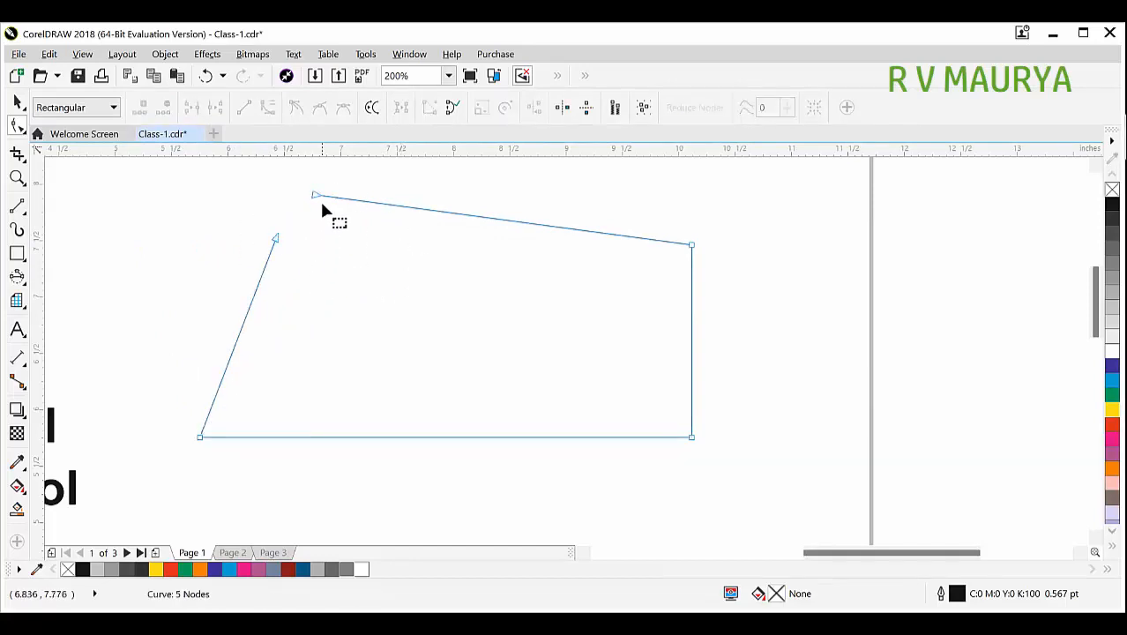
left_click_drag(315, 194, 318, 199)
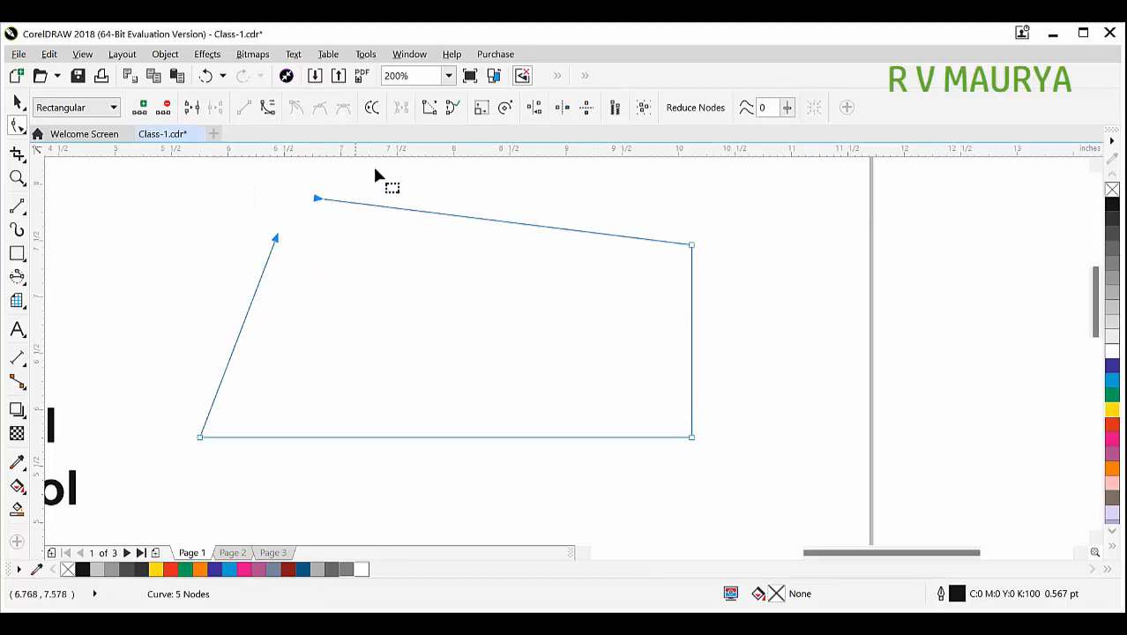
left_click(450, 108)
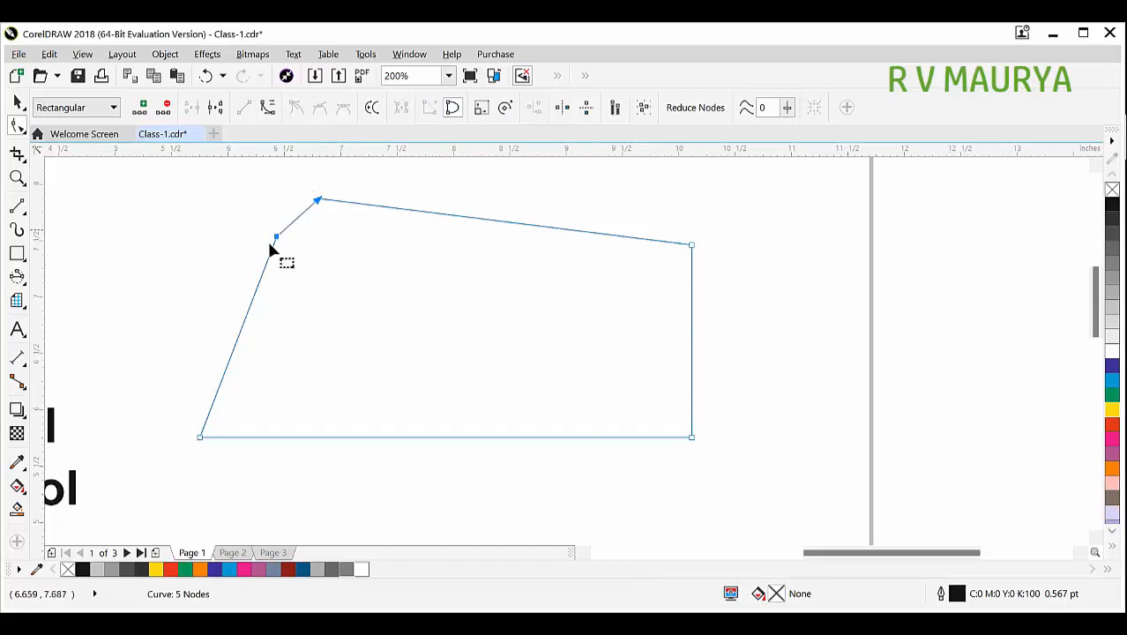
left_click(276, 237)
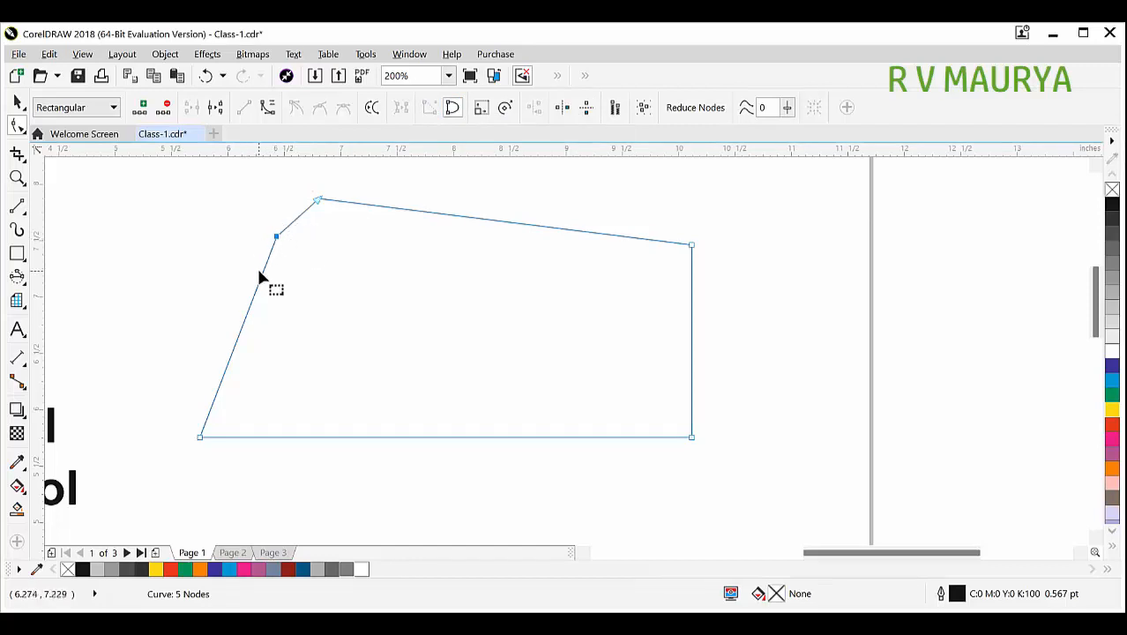
key("ctrl+z")
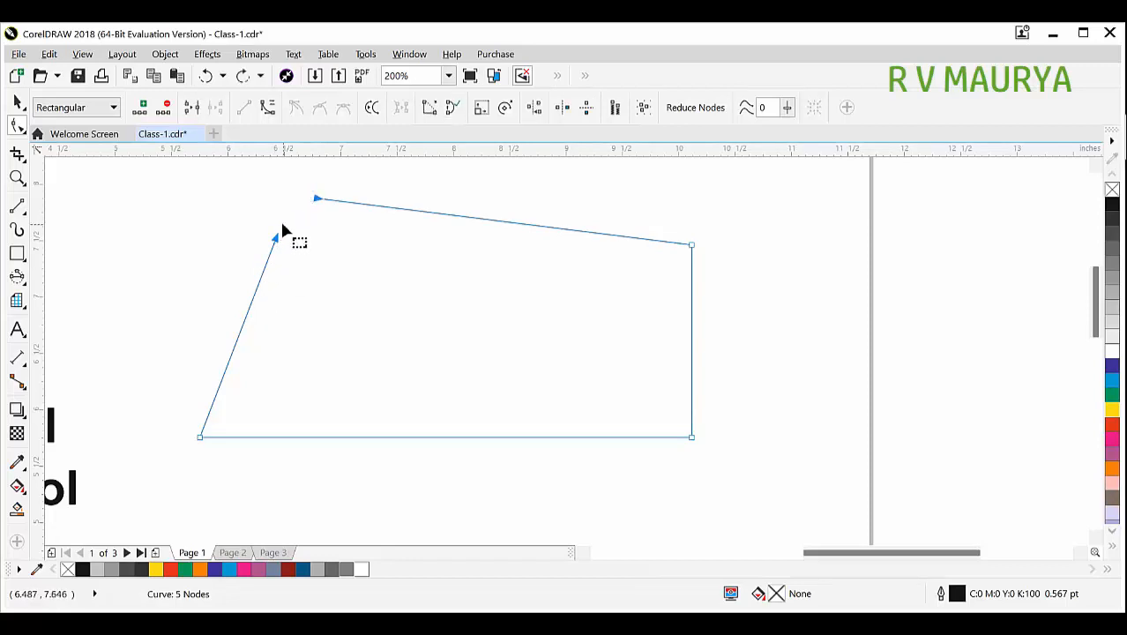
Move the left side's open end outward and the upper edge's open end to mid-edge, and close the curve between them
left_click_drag(275, 239, 112, 249)
left_click(153, 210)
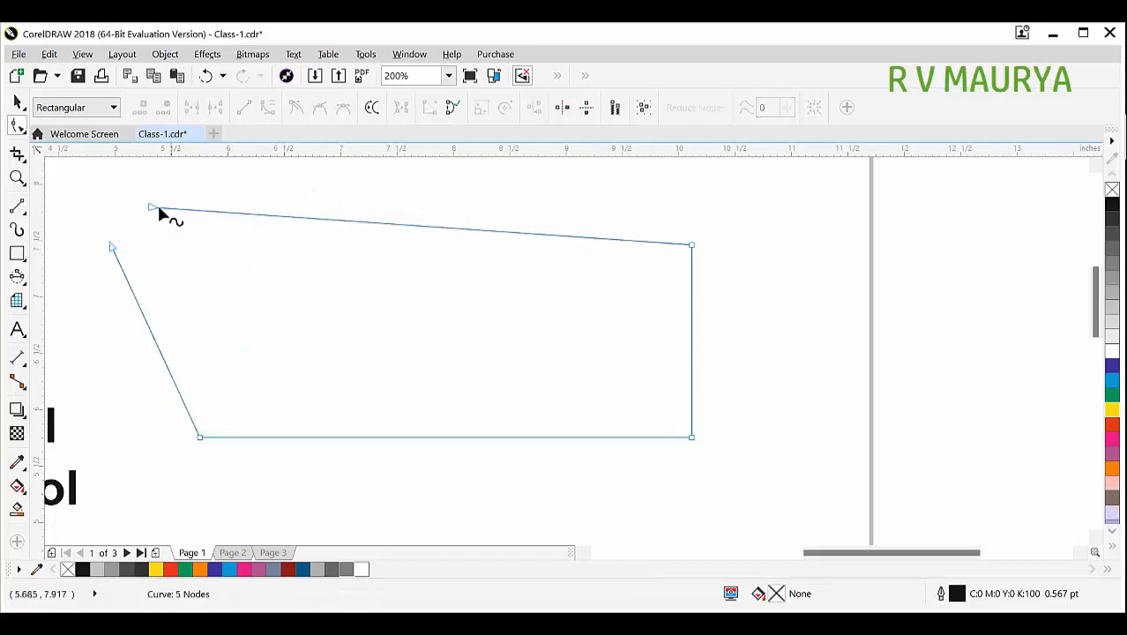
left_click_drag(343, 226, 59, 298)
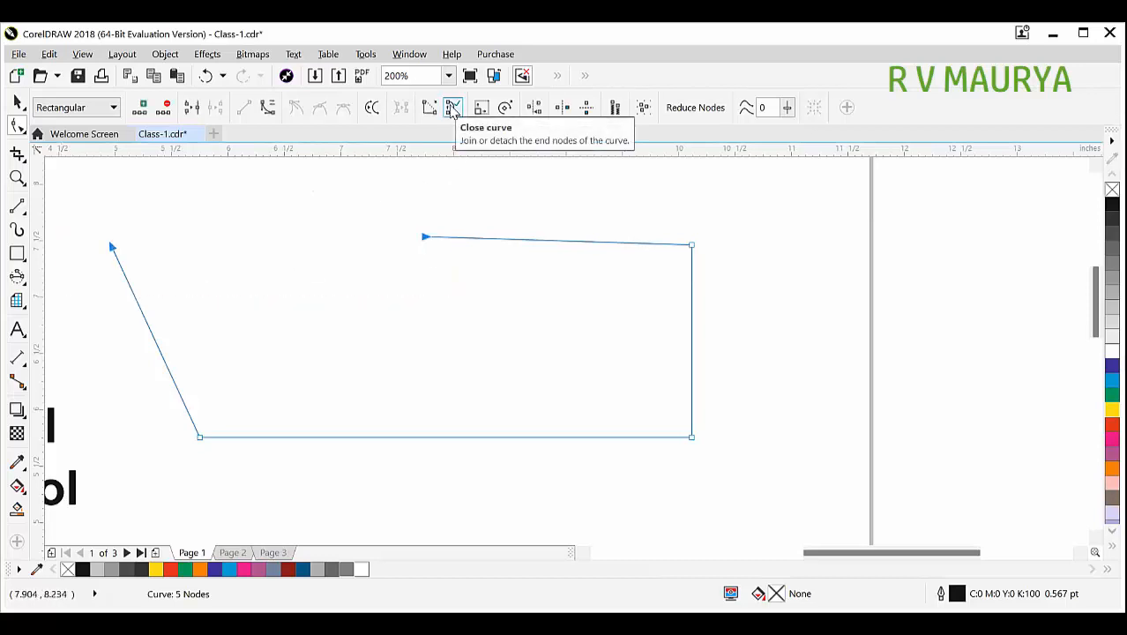
left_click(454, 115)
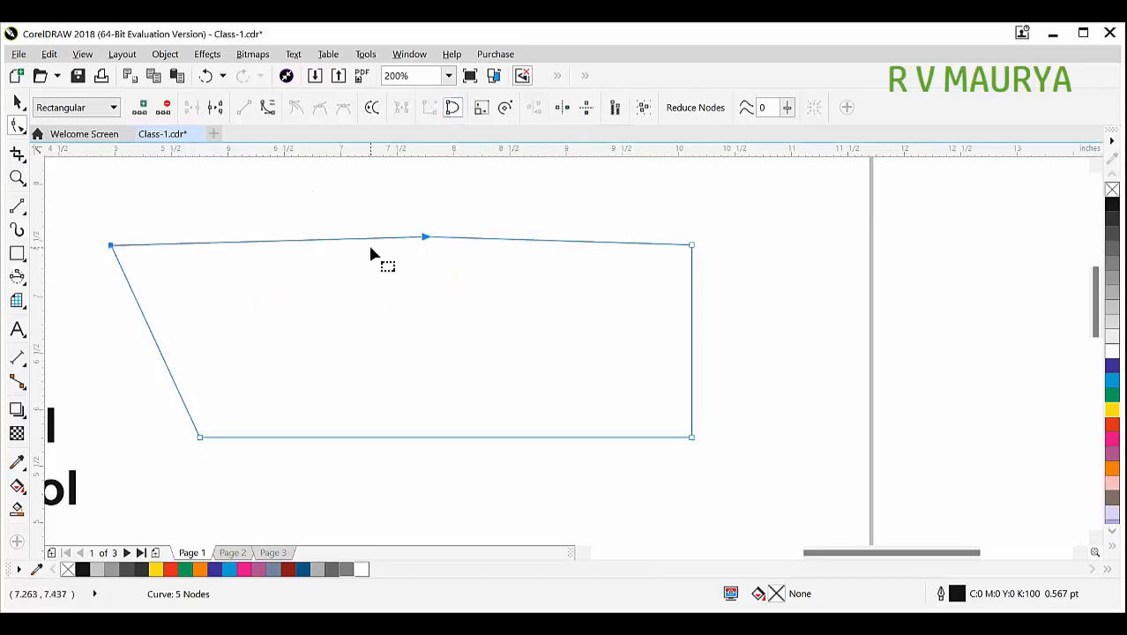
Delete the middle node of the upper edge and move the upper-left corner node slightly inward and up
left_click_drag(369, 221, 451, 280)
key("Delete")
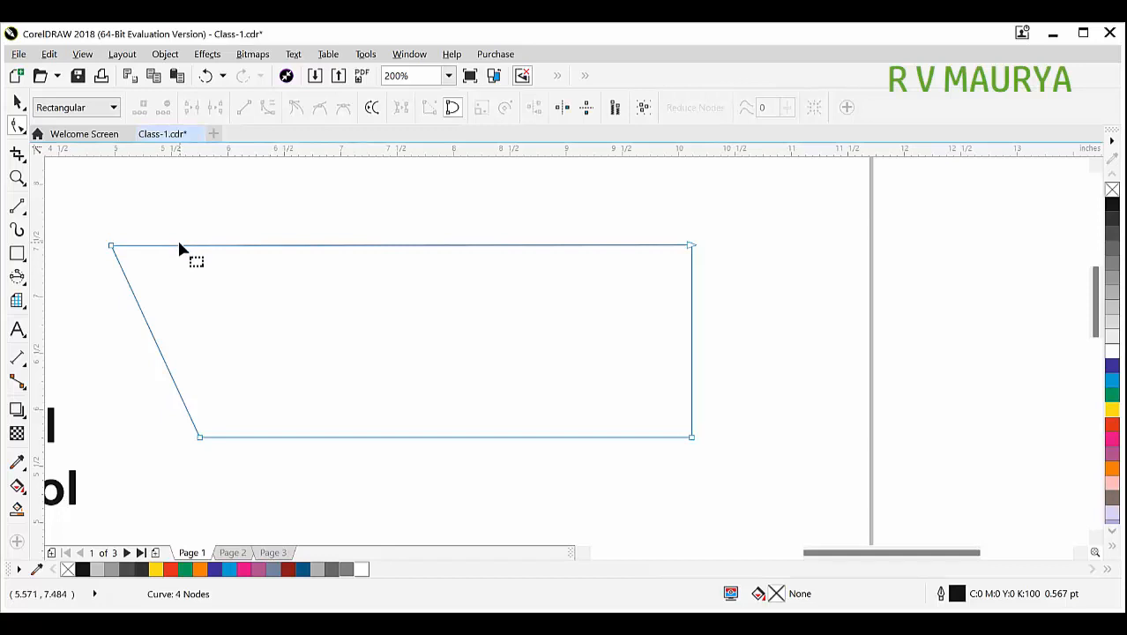
left_click_drag(109, 244, 162, 235)
Delete the four-sided practice shape and bring the CLASS-1 topic list into view
key("space")
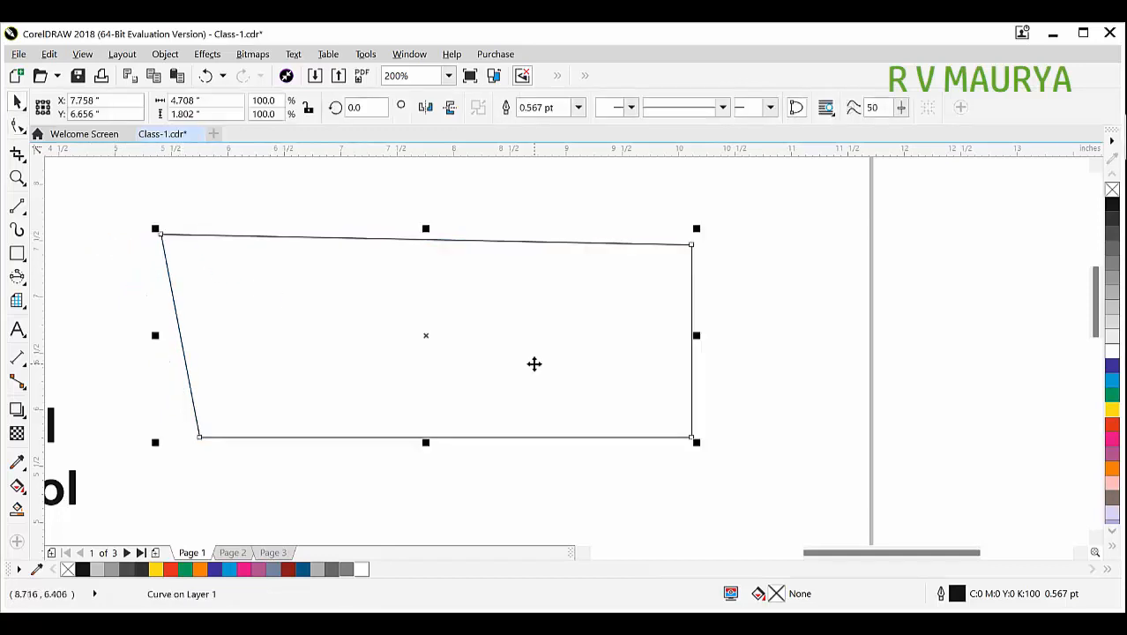
key("Delete")
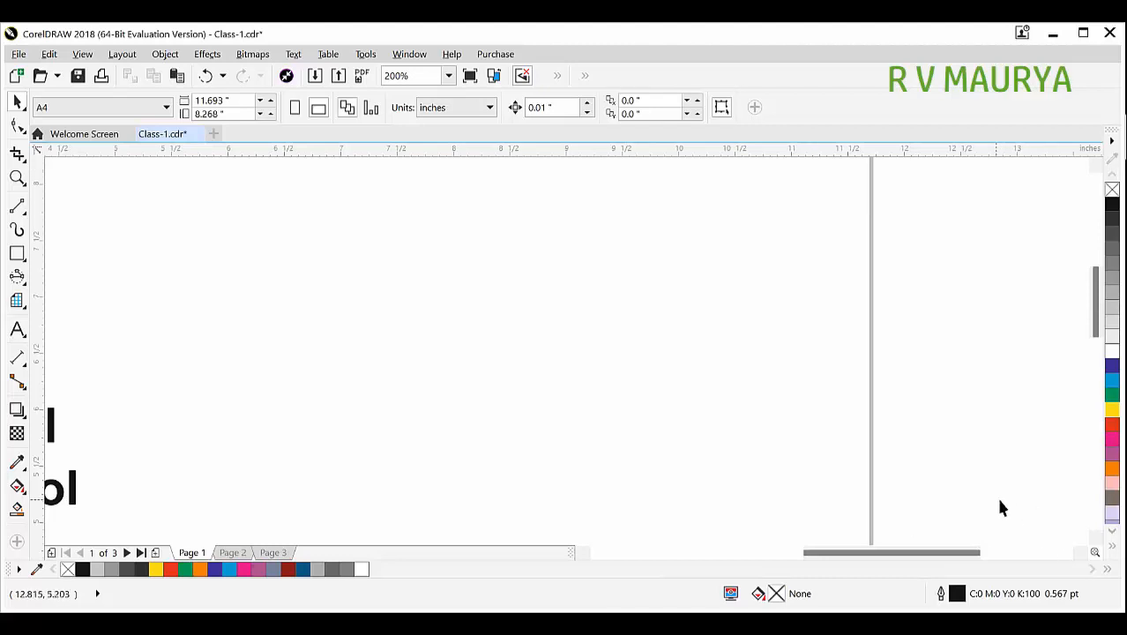
scroll(999, 508, "down", 3)
scroll(674, 352, "up", 2)
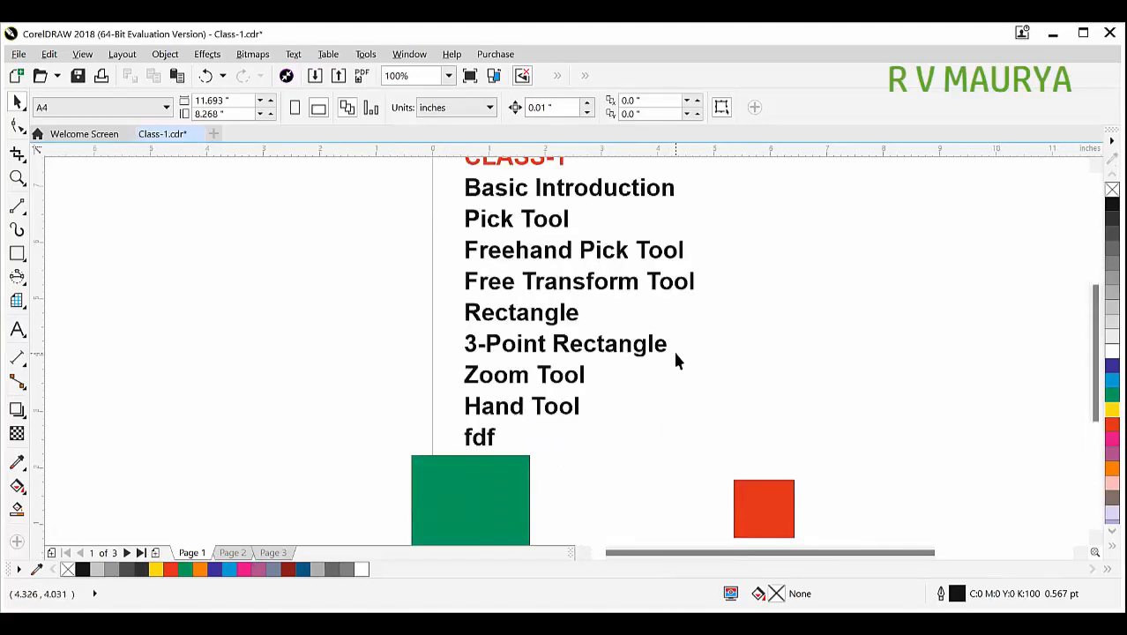